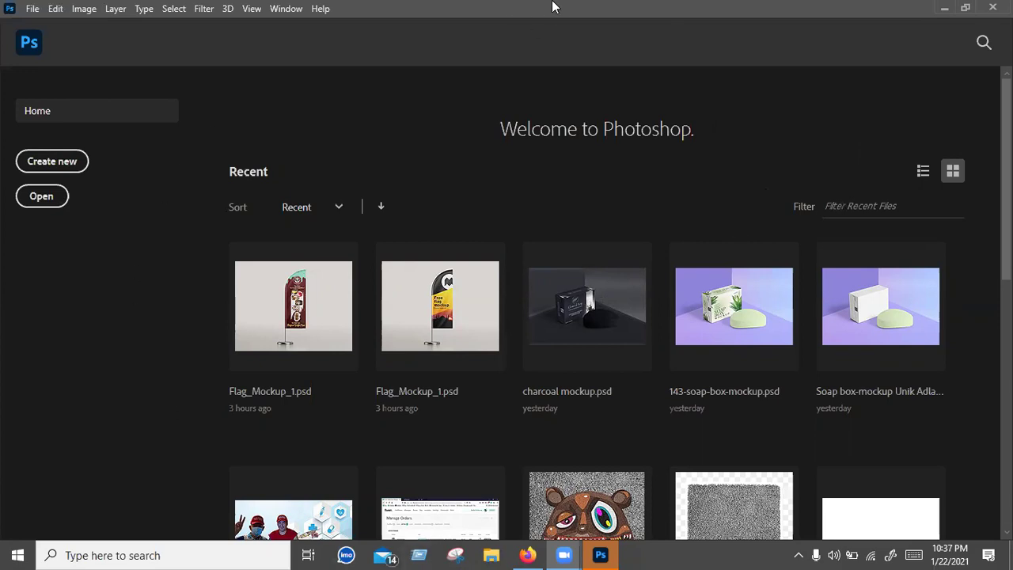
Step: Open Photoshop's New Document settings and close them without creating a document
click(32, 9)
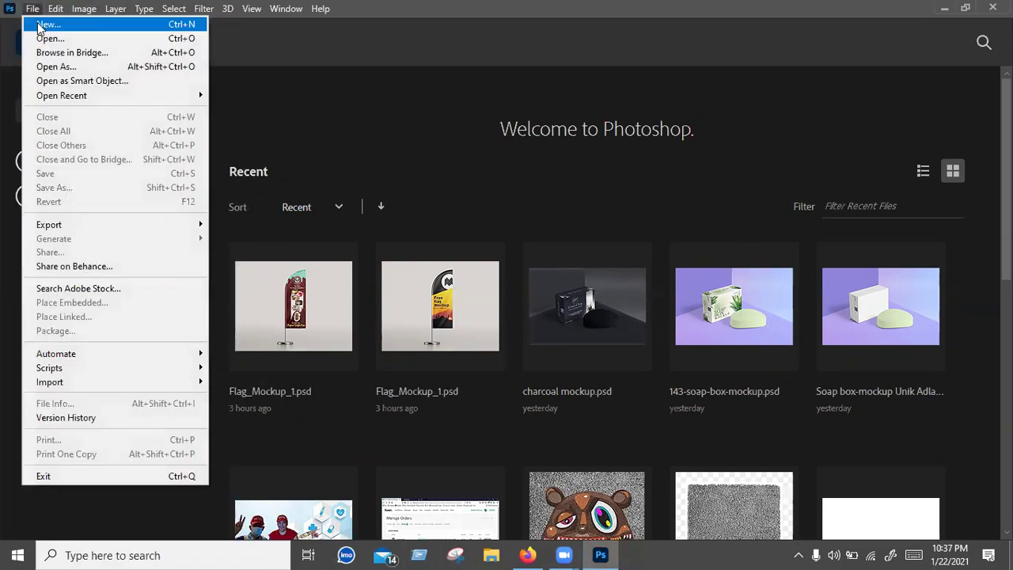
click(41, 25)
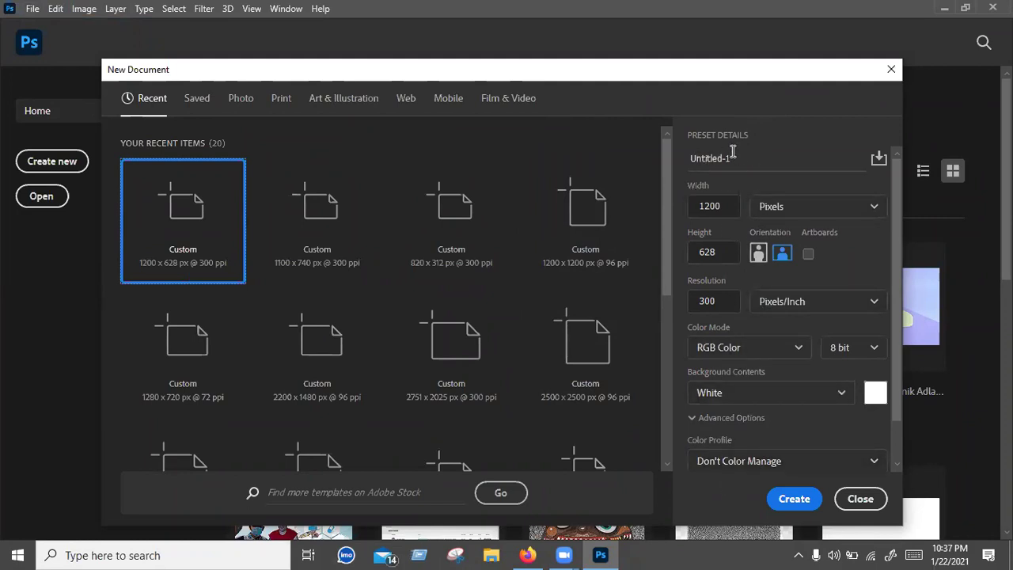
click(745, 159)
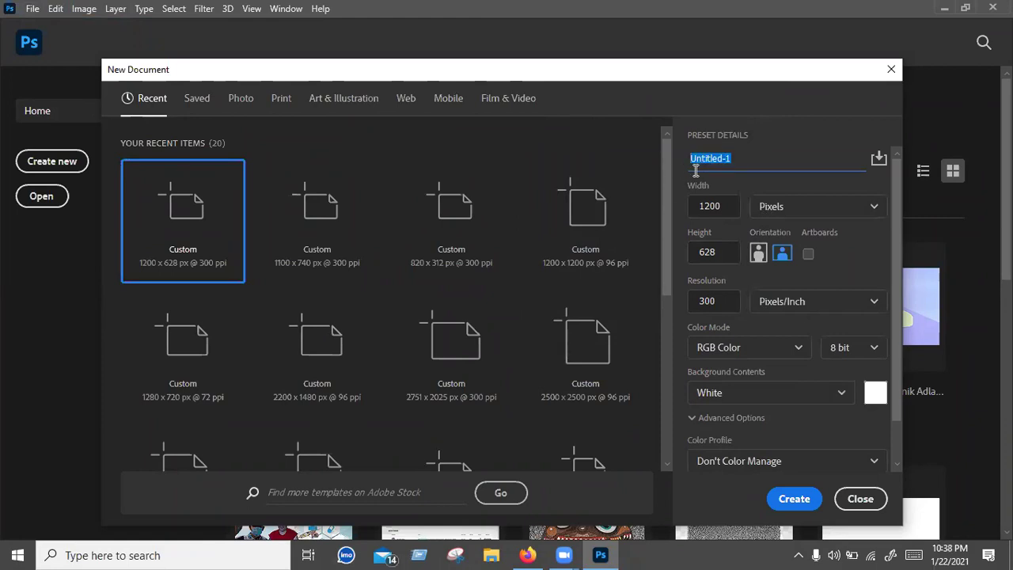
click(747, 158)
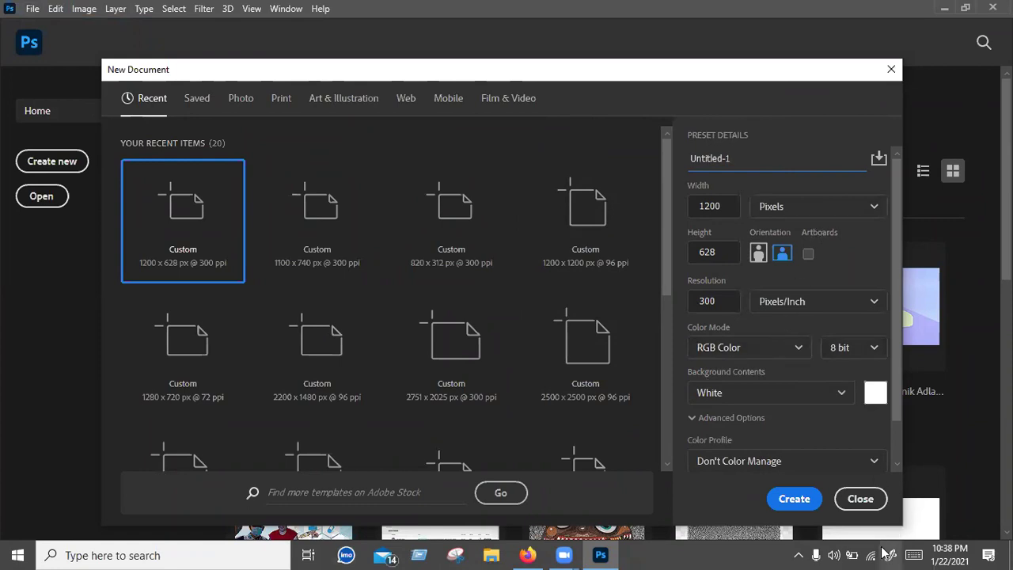
click(891, 70)
Step: Search Google for 'image for background remove' in a new Firefox tab
click(945, 8)
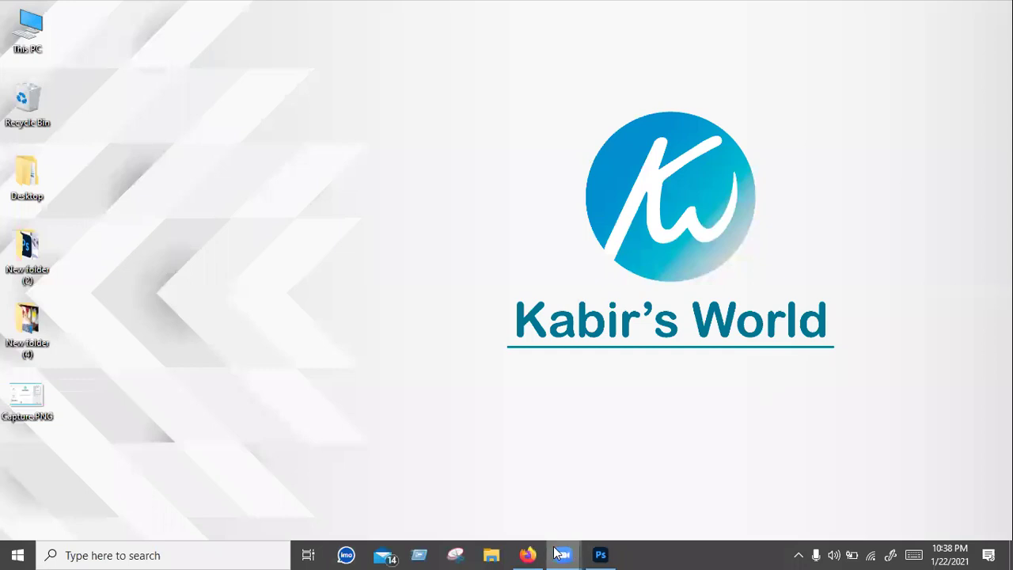
click(530, 554)
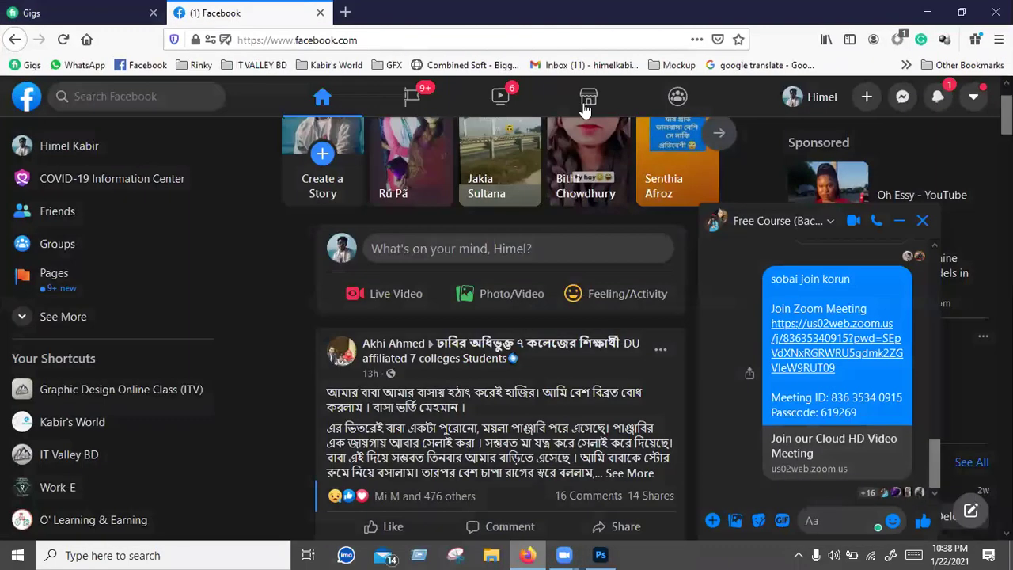
click(345, 12)
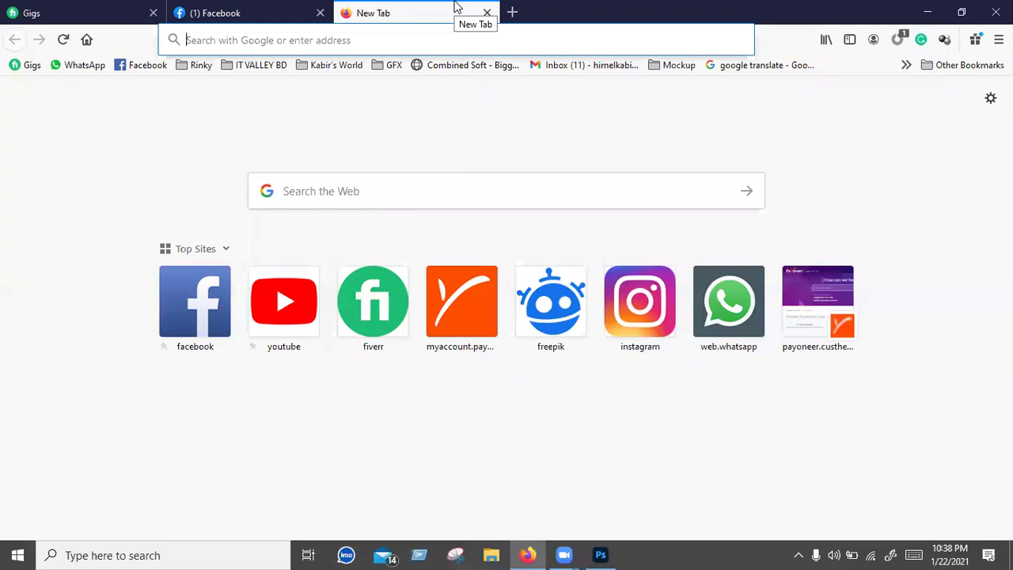
text(o)
key(BackSpace)
text(n)
key(BackSpace)
key(BackSpace)
text(image )
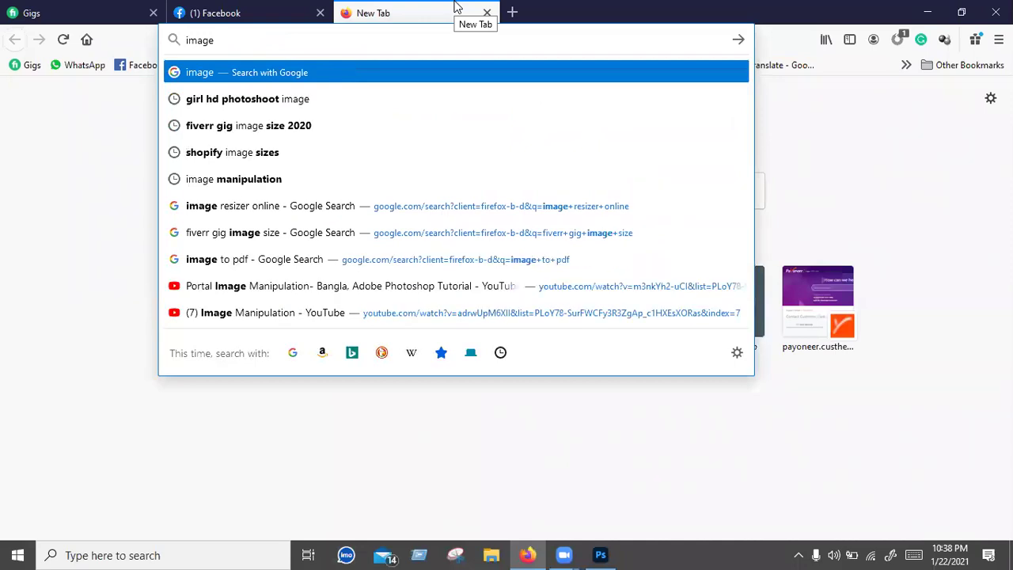
text(for backgro)
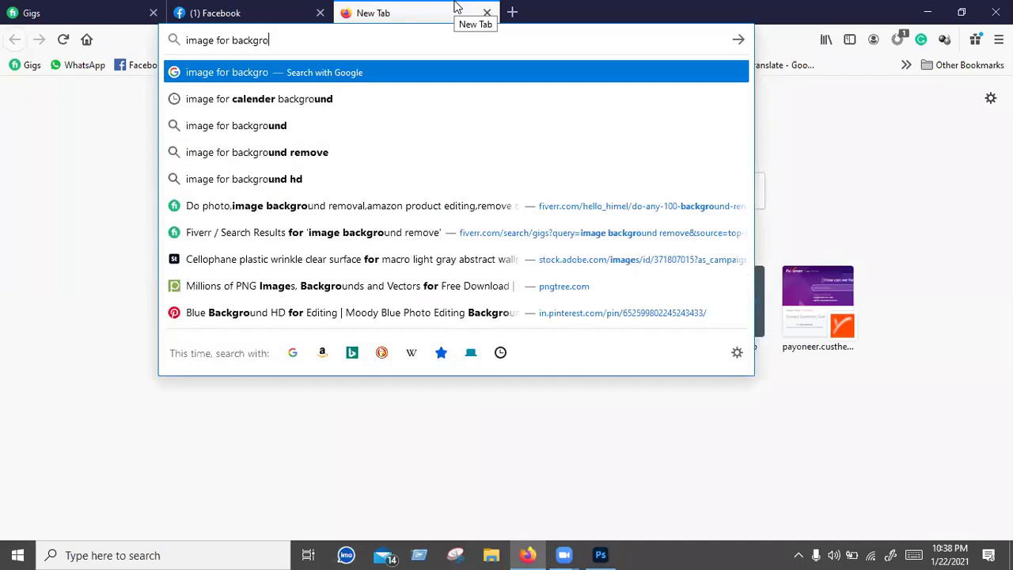
text(und remove)
key(Return)
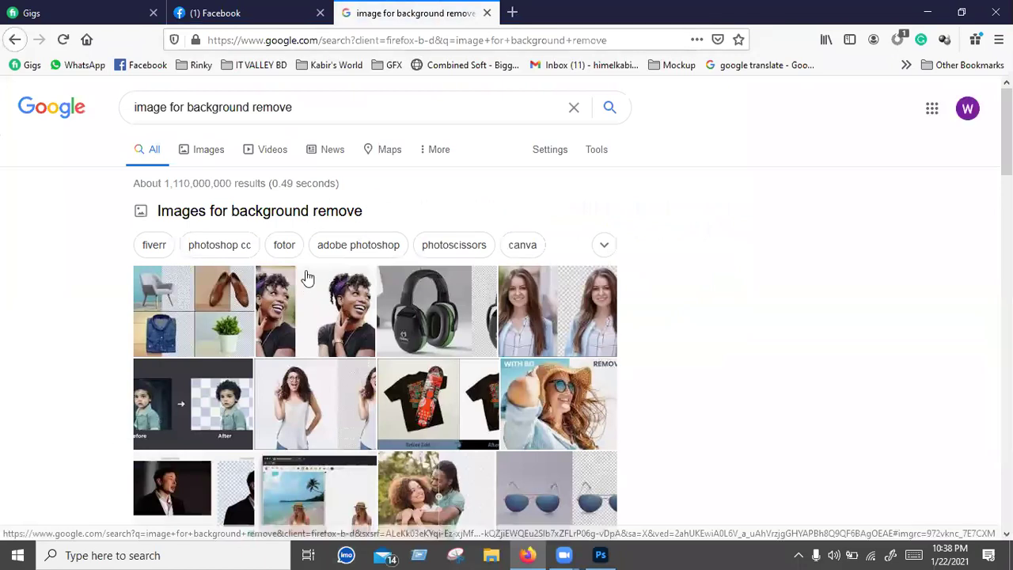
Step: Switch to the Images results and scroll through the background-removal examples and back up
click(208, 149)
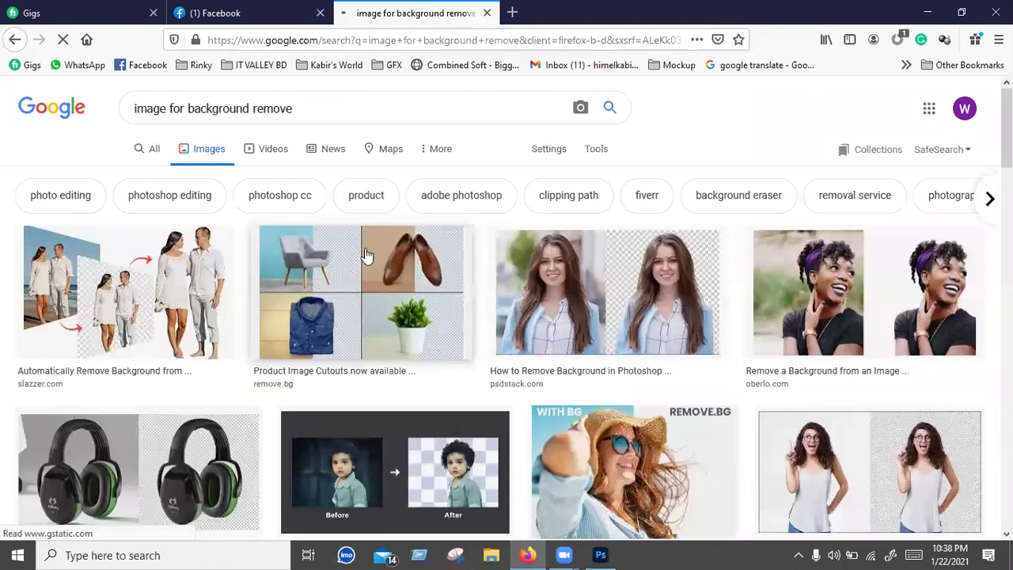
scroll(340, 278, down, 1)
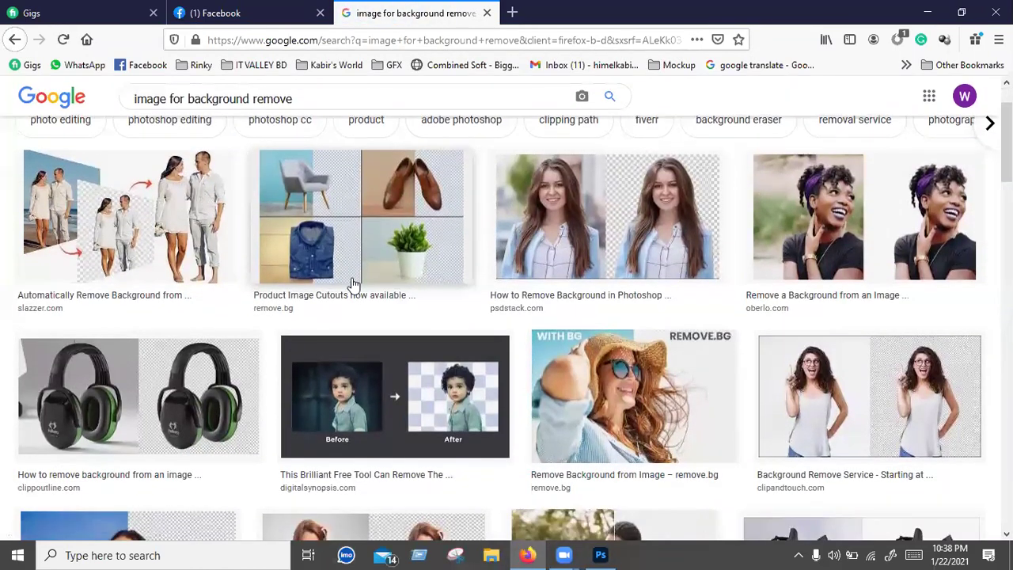
scroll(380, 293, down, 3)
scroll(381, 294, down, 1)
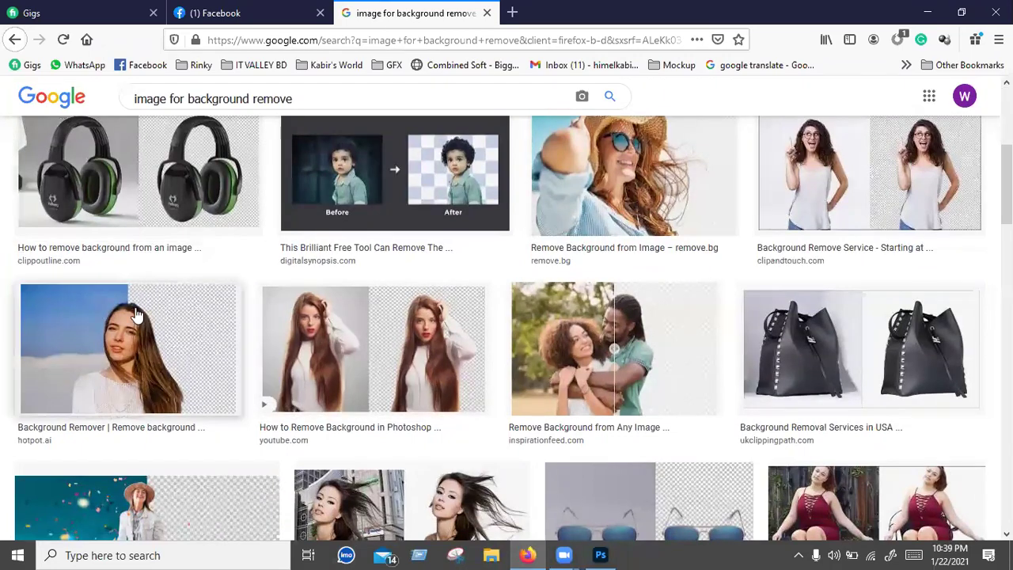
scroll(143, 312, up, 4)
scroll(728, 282, down, 1)
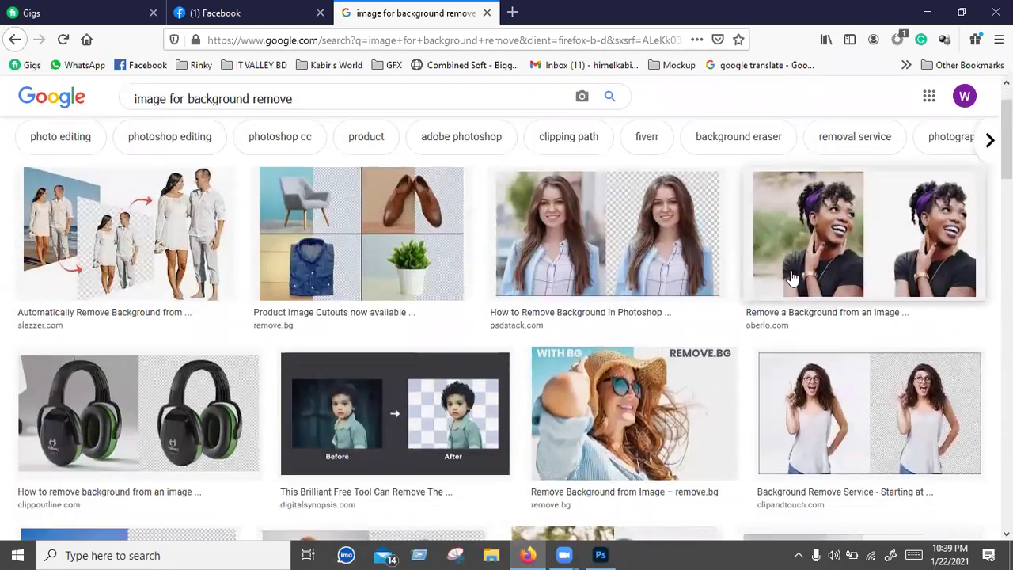
scroll(744, 281, down, 2)
scroll(768, 277, down, 3)
scroll(792, 274, down, 2)
scroll(792, 273, down, 2)
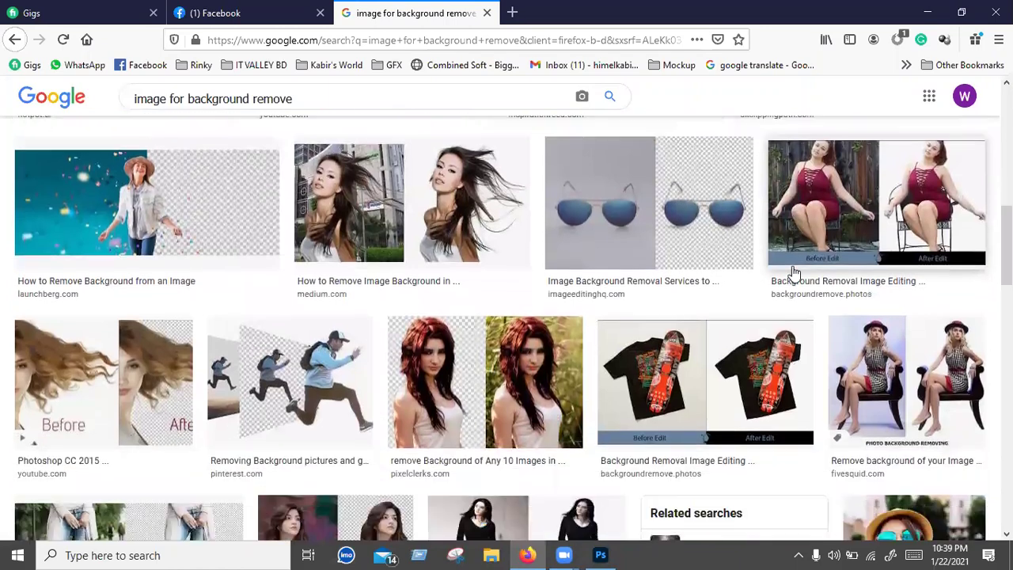
scroll(689, 282, up, 2)
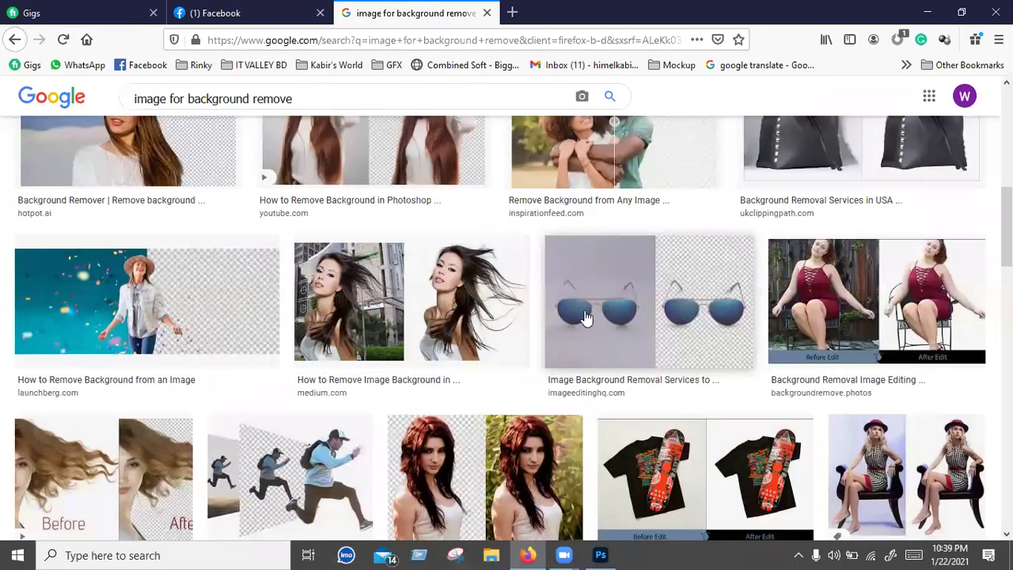
scroll(590, 284, down, 4)
scroll(573, 271, down, 1)
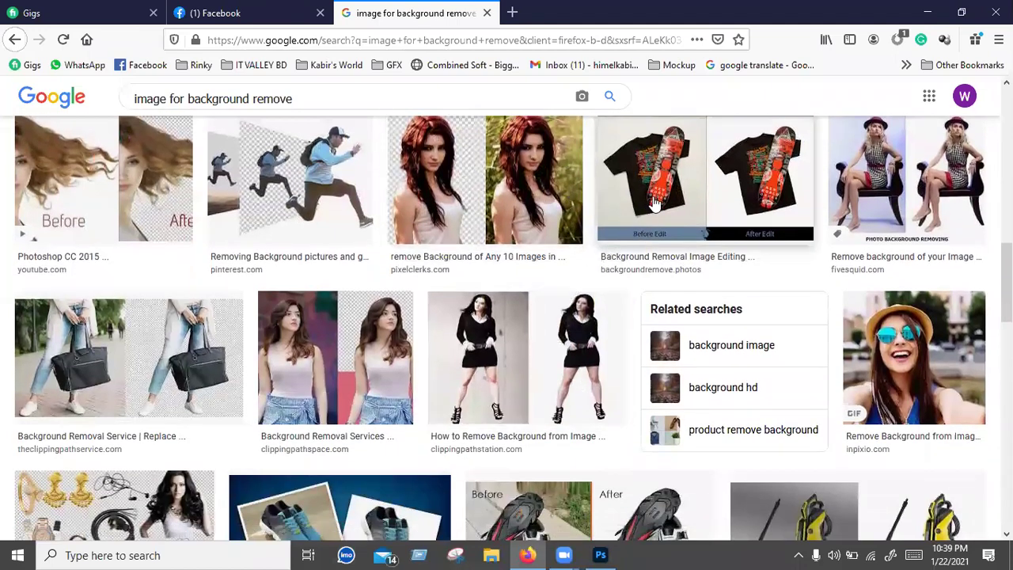
scroll(506, 313, down, 2)
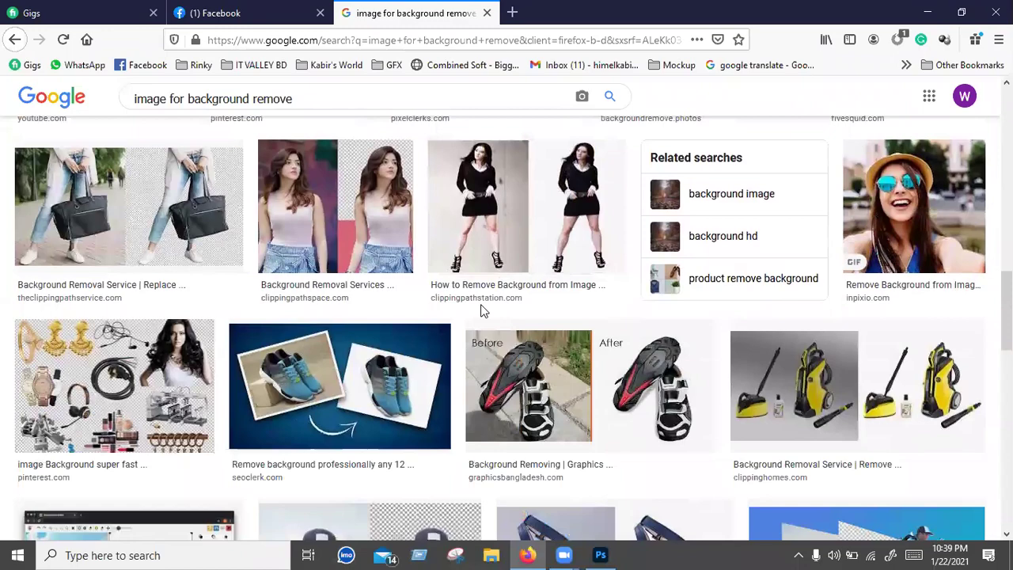
scroll(485, 310, down, 1)
scroll(483, 309, down, 2)
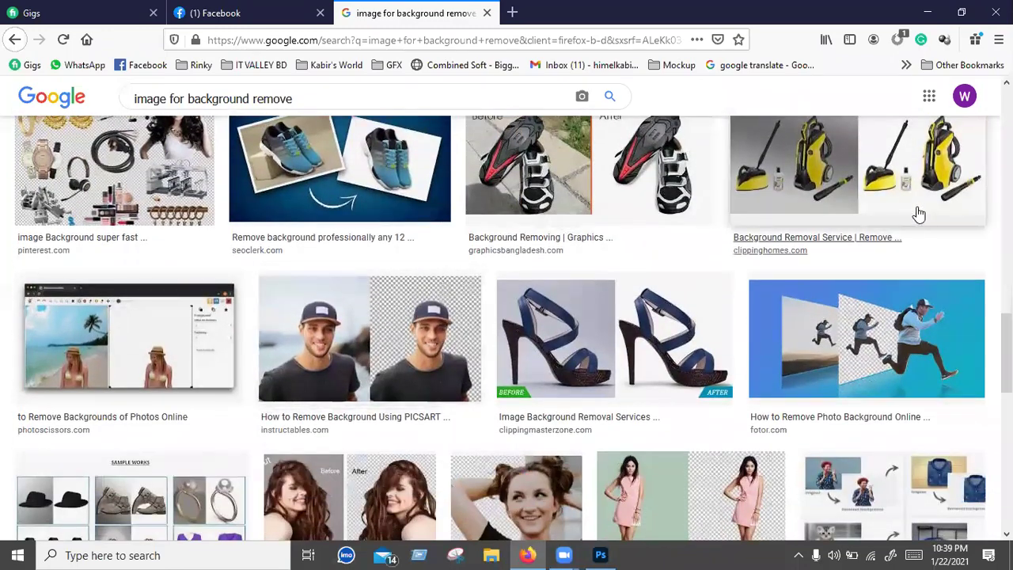
scroll(406, 356, down, 4)
scroll(900, 334, up, 5)
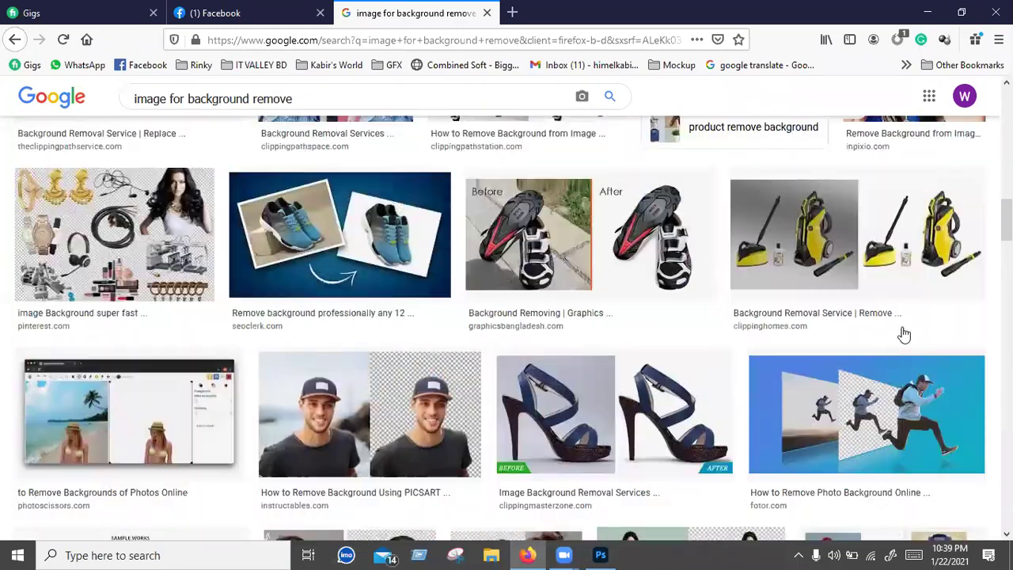
scroll(871, 238, up, 5)
scroll(507, 317, up, 2)
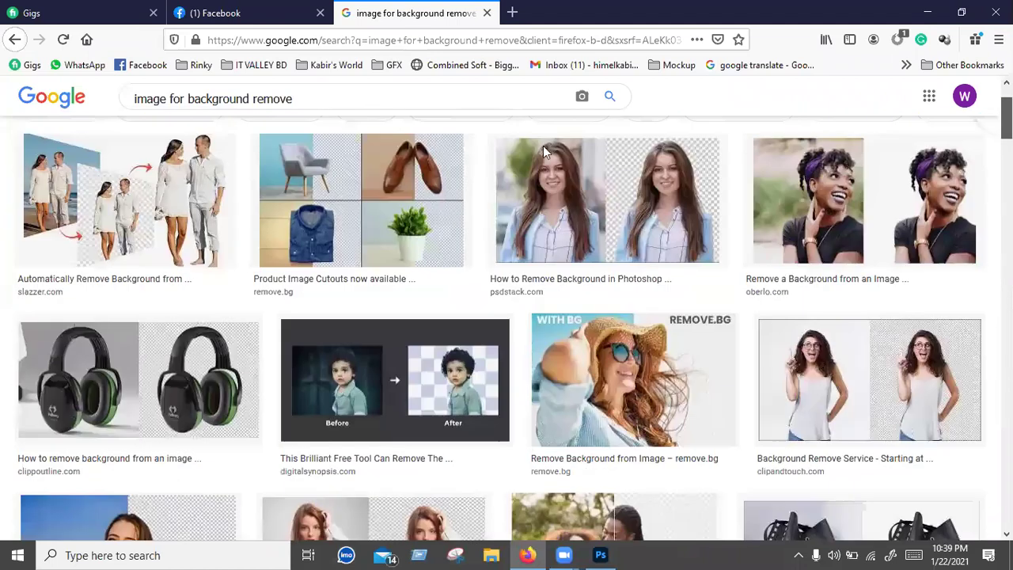
scroll(507, 317, up, 2)
Step: Replace the query with 'burger image' and search for burger pictures
triple_click(170, 108)
text(b)
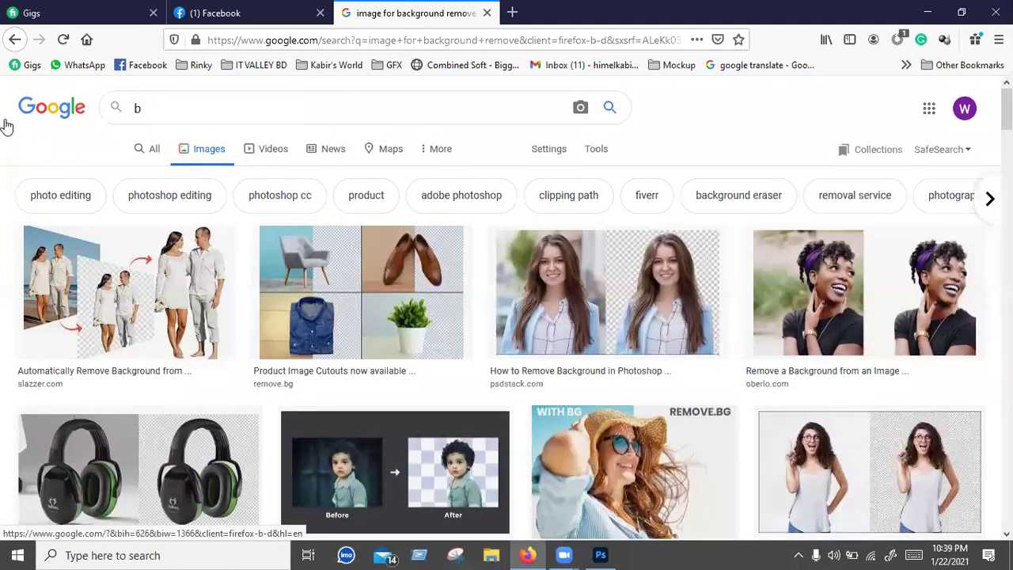
text(urger image)
key(Return)
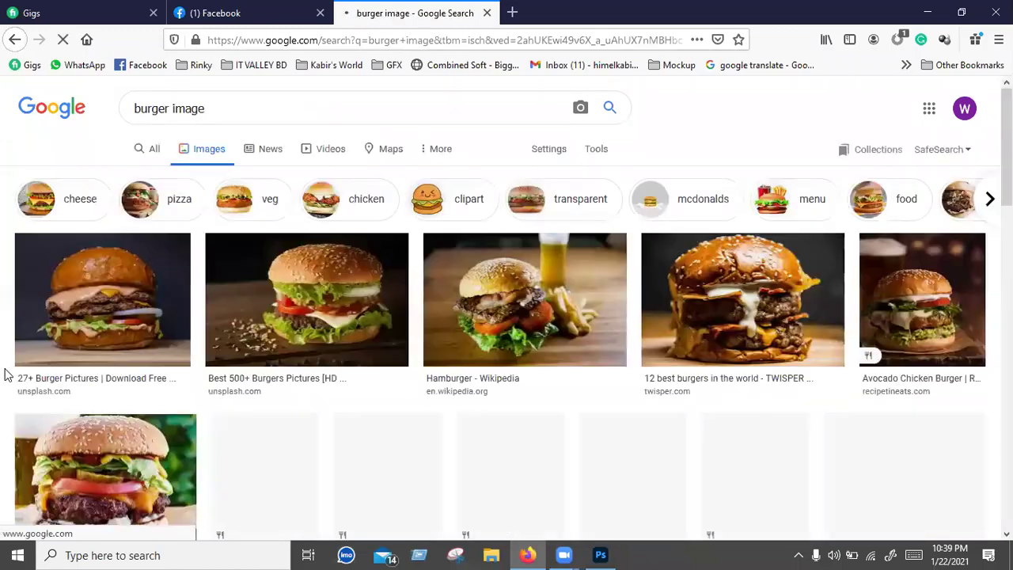
scroll(404, 278, down, 5)
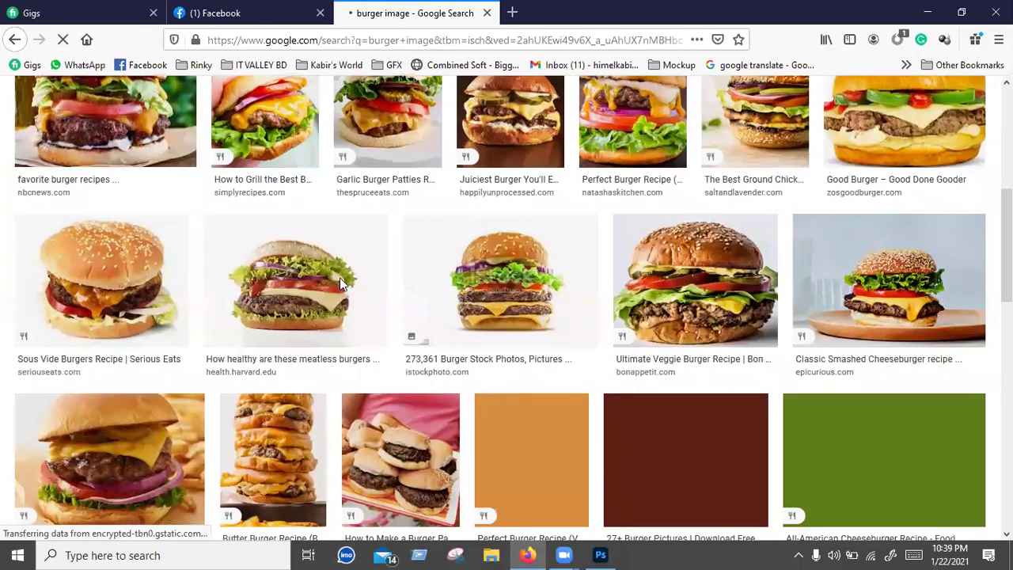
scroll(341, 290, down, 2)
scroll(333, 294, up, 3)
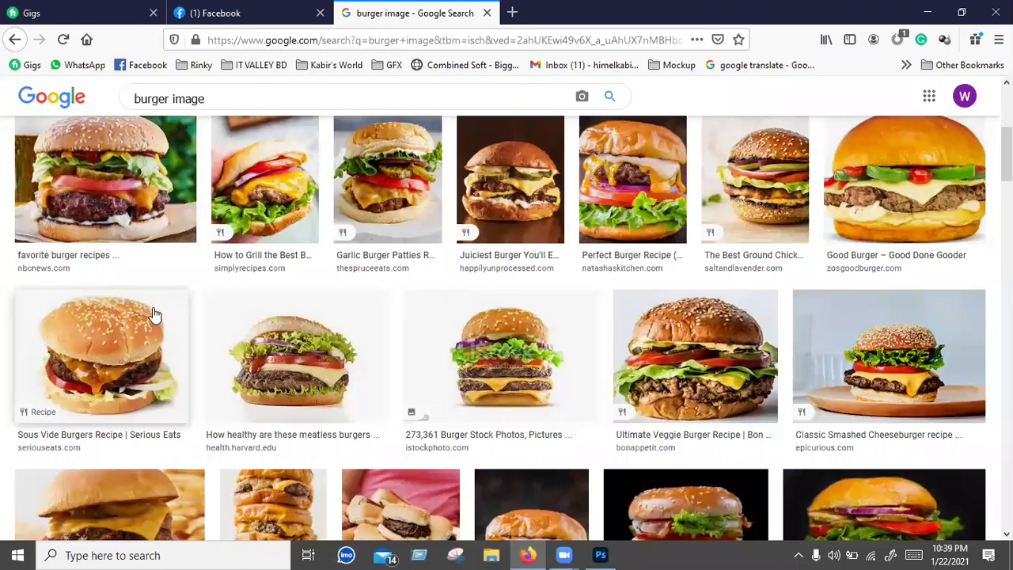
Step: Save the Sous Vide burger photo to Downloads
click(152, 340)
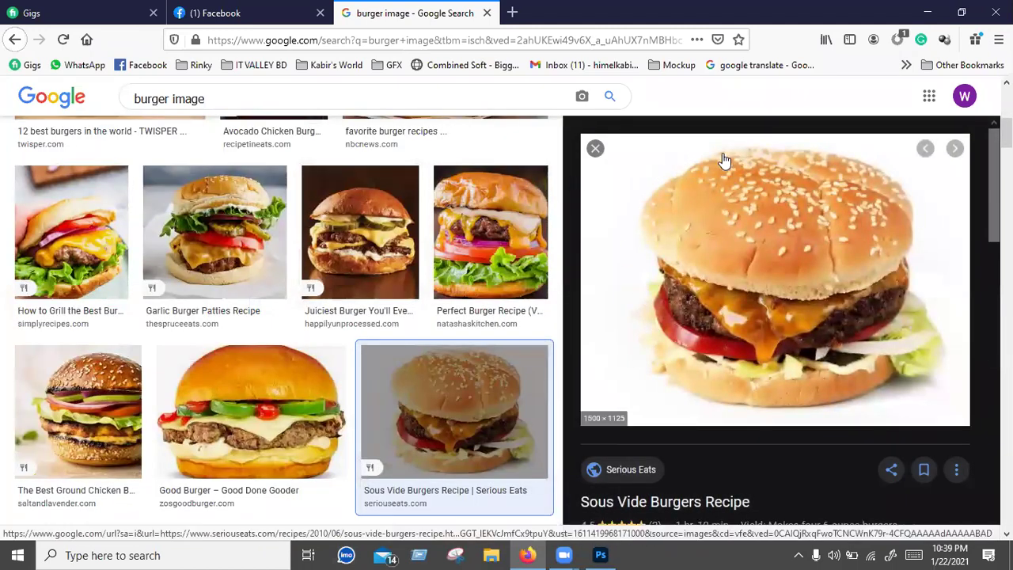
right_click(729, 252)
click(764, 425)
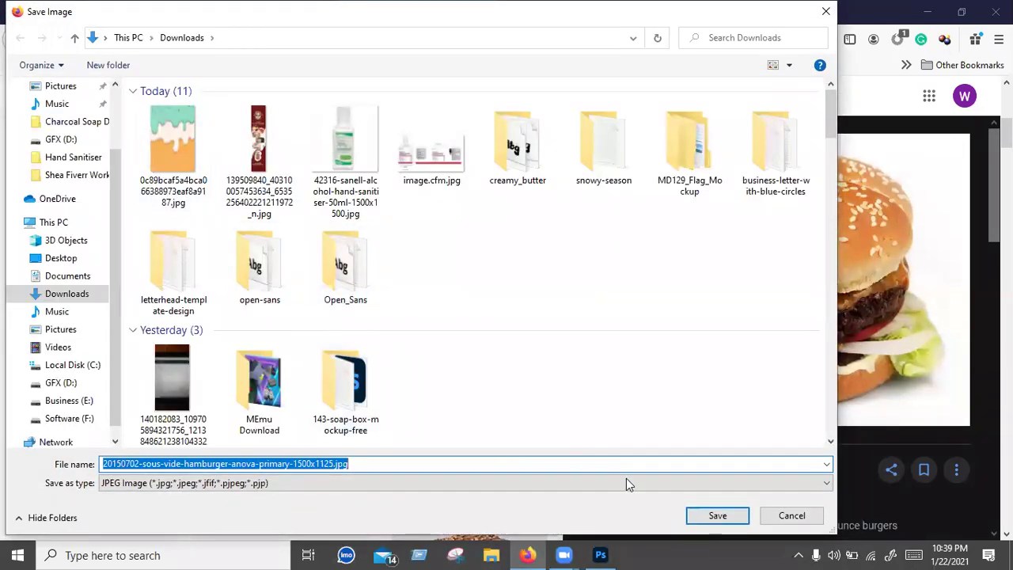
click(707, 515)
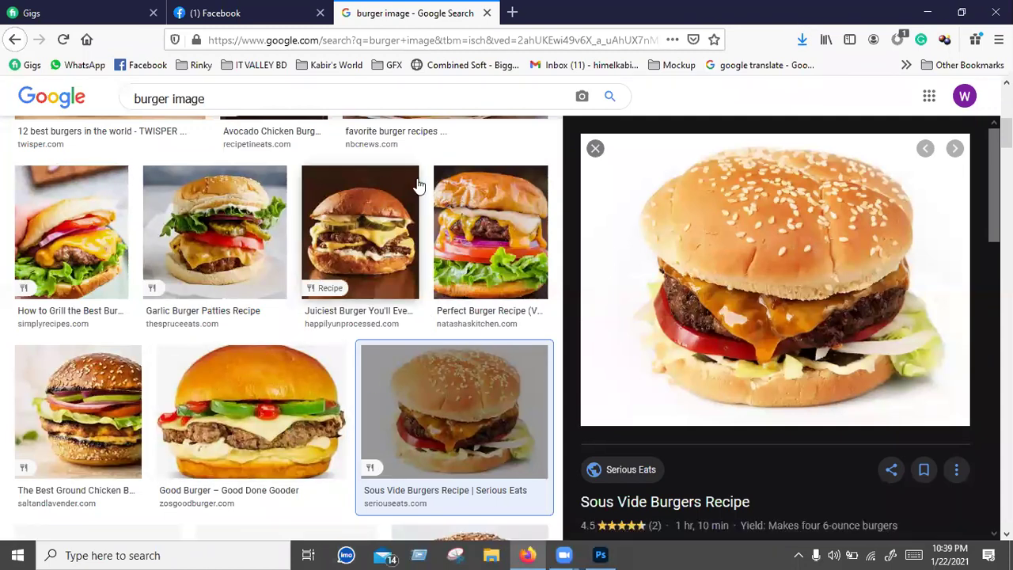
Step: Save the Juiciest Burger You'll Ever Eat photo to the computer
click(356, 240)
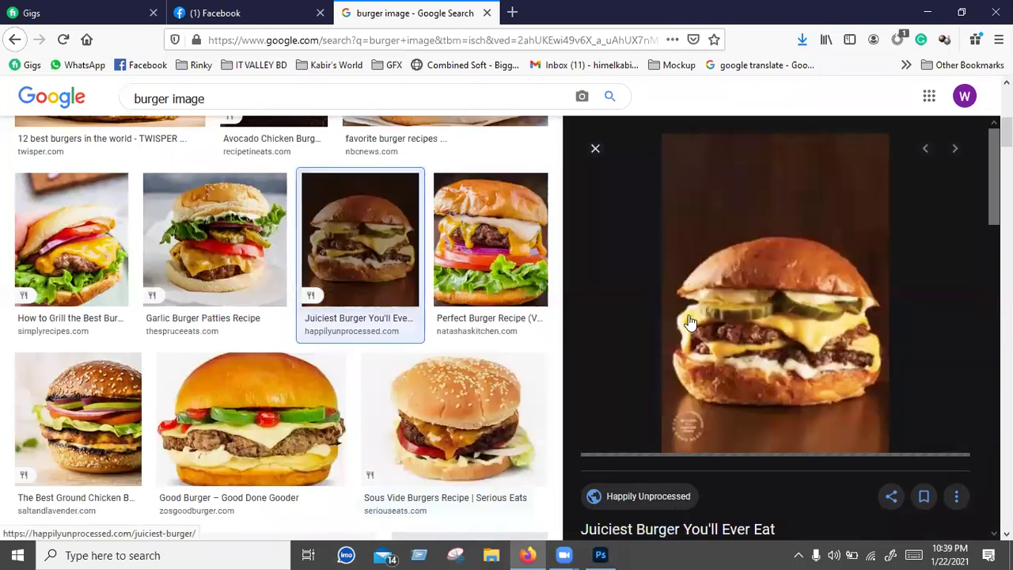
right_click(772, 274)
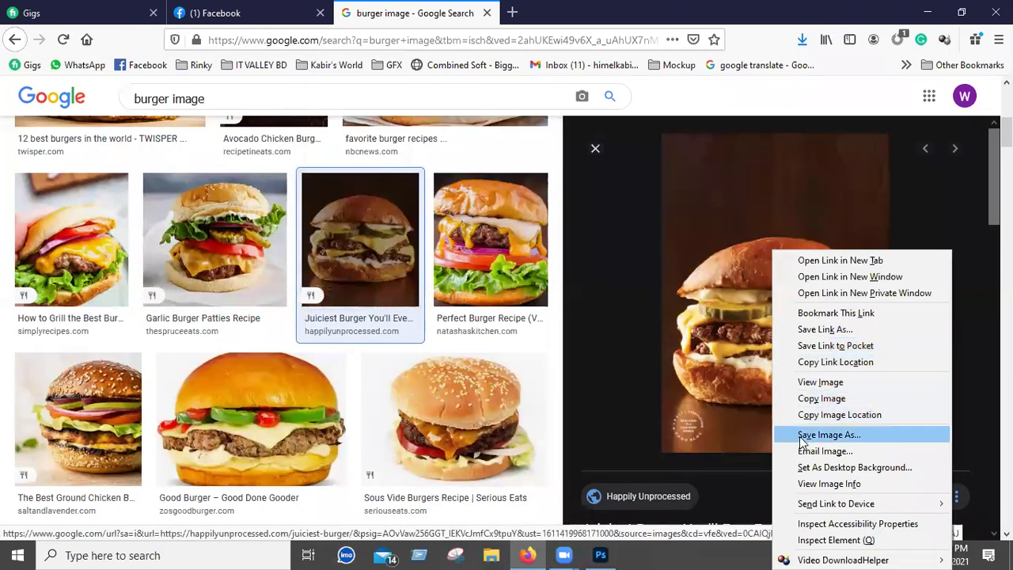
click(829, 435)
click(717, 519)
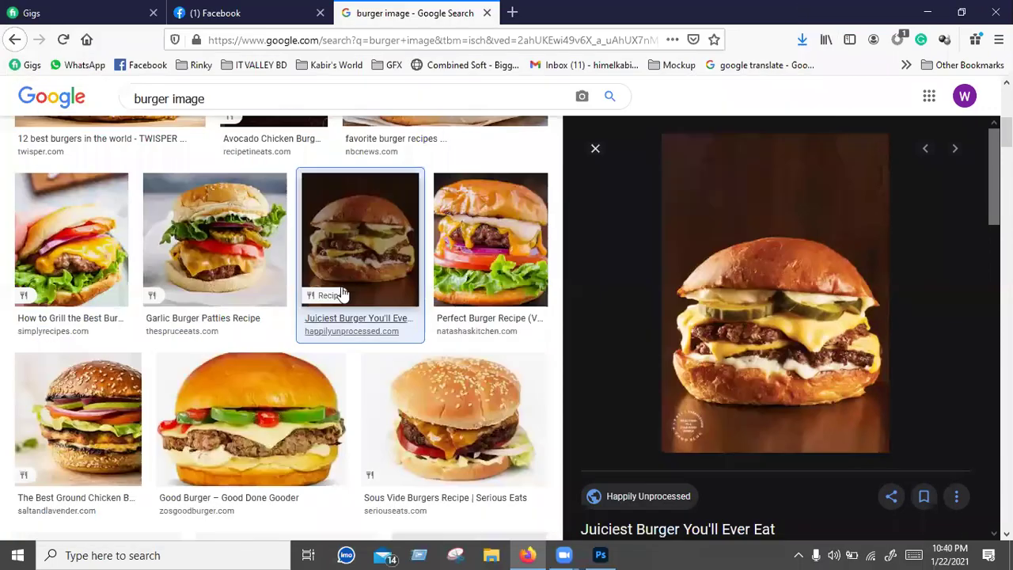
Step: Save the Garlic Burger Patties photo, then minimize Firefox
click(215, 237)
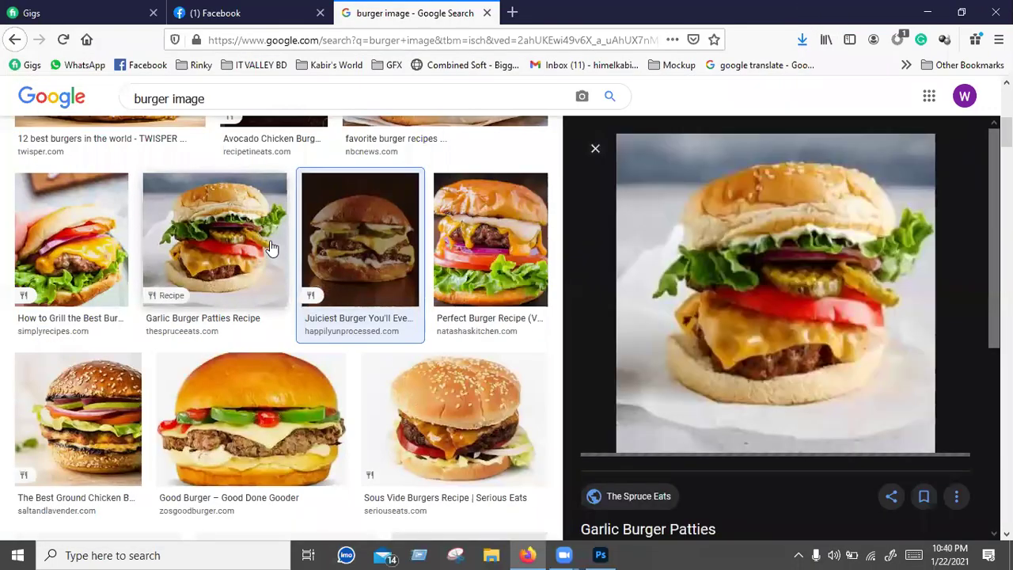
right_click(718, 308)
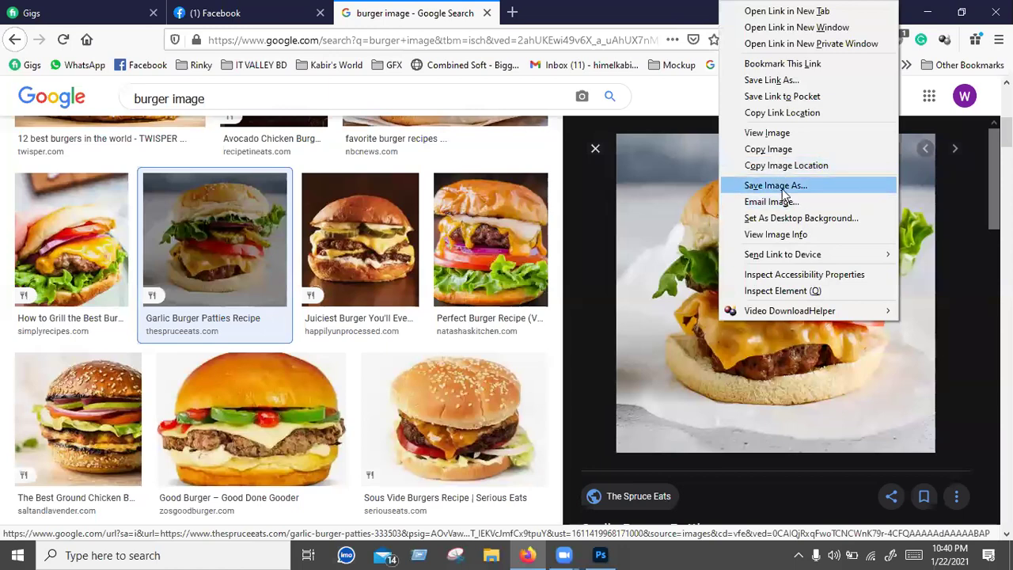
click(779, 188)
click(693, 519)
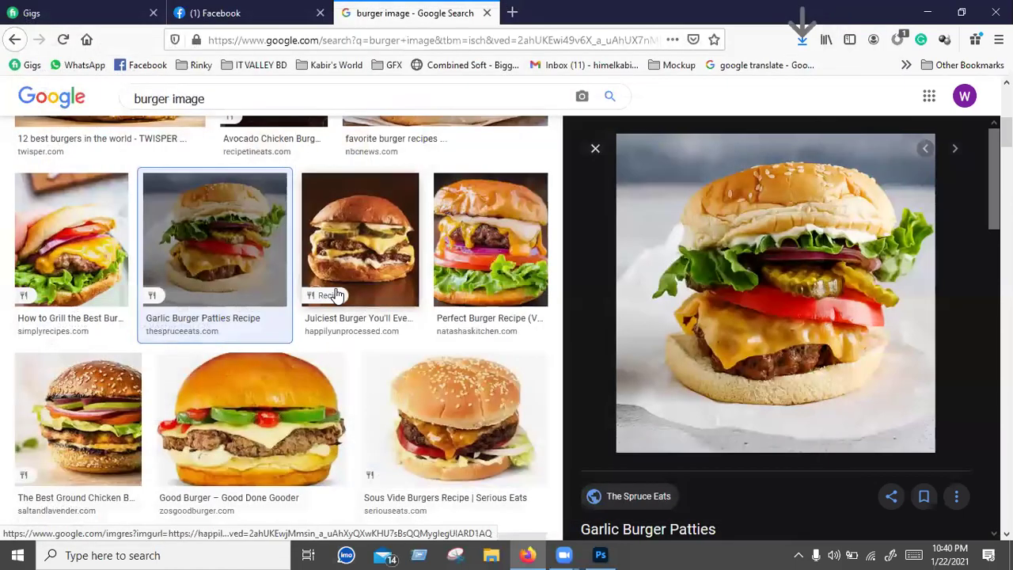
scroll(689, 256, down, 5)
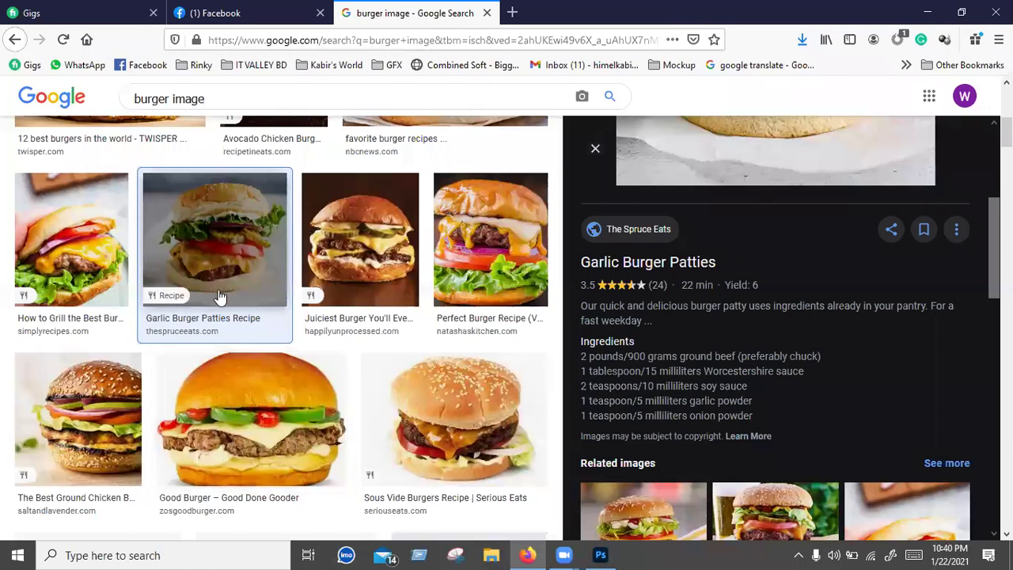
scroll(316, 231, up, 2)
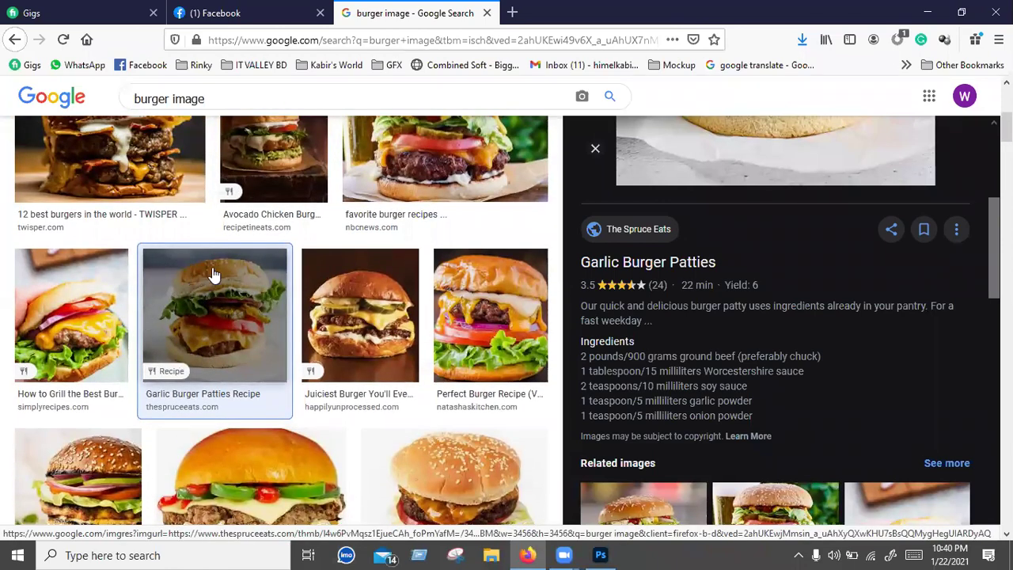
scroll(243, 265, down, 2)
scroll(243, 265, down, 3)
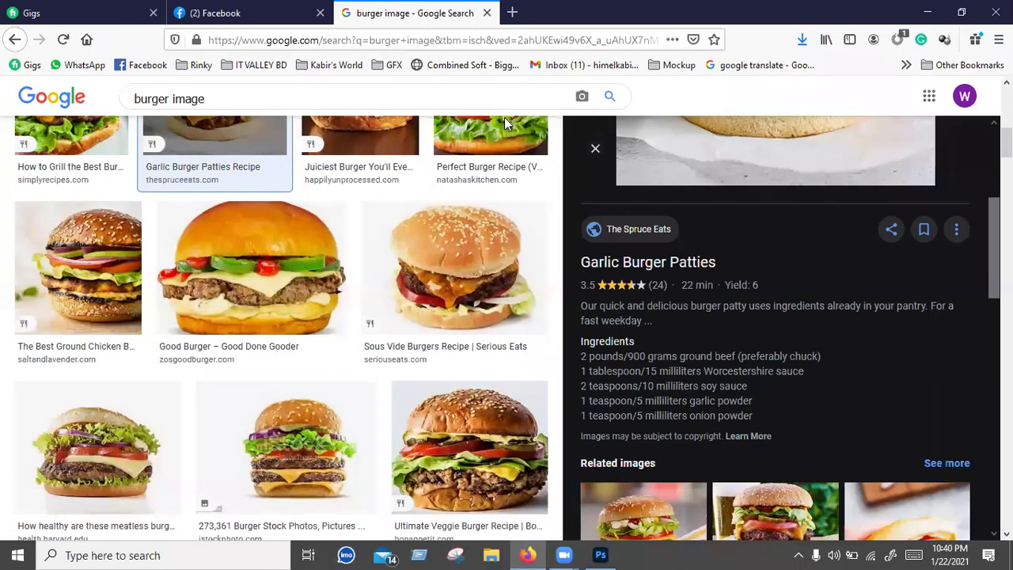
click(926, 13)
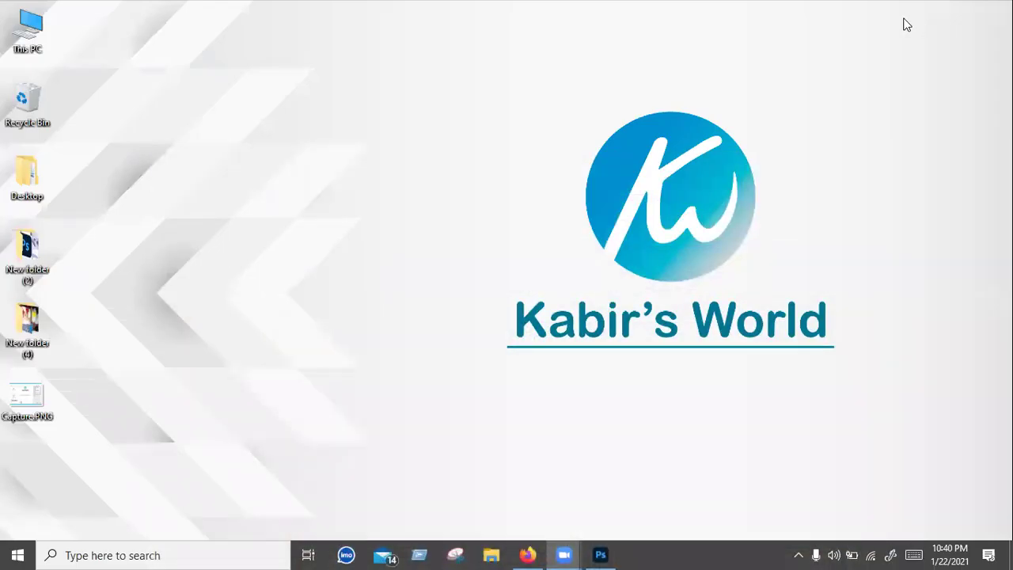
Step: Open Downloads via This PC and drag the sous-vide hamburger JPG onto Photoshop
click(600, 554)
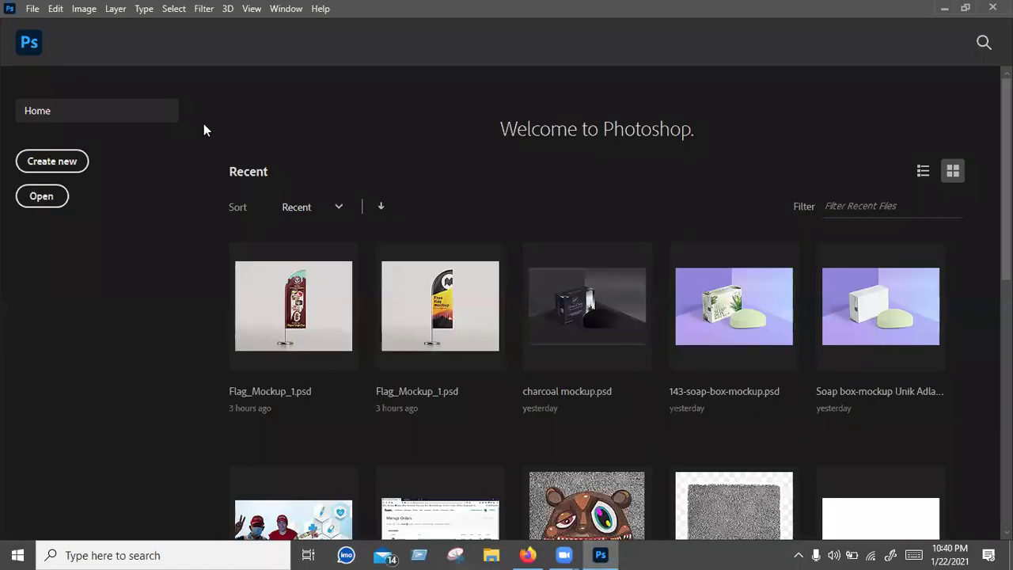
click(954, 7)
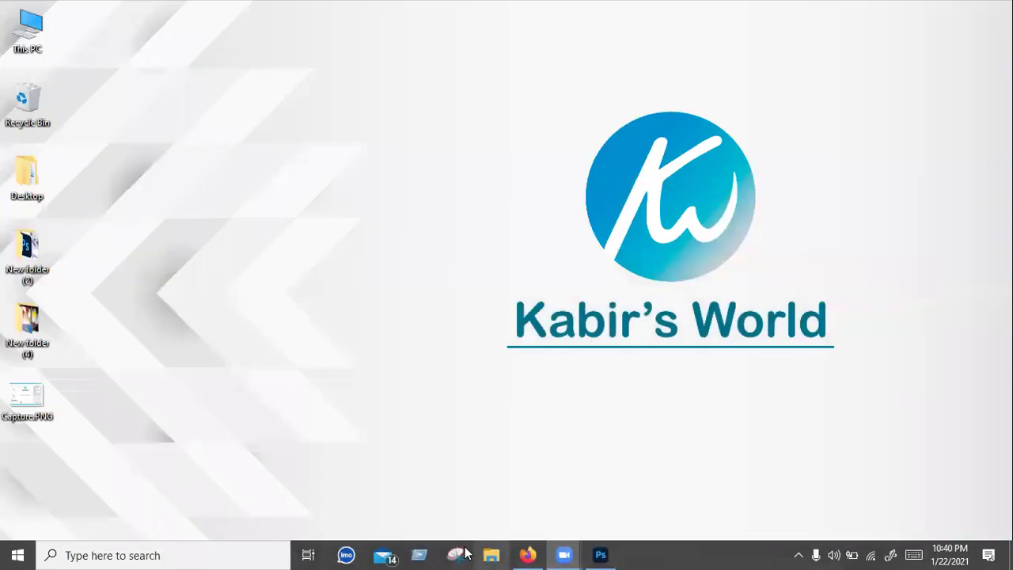
double_click(30, 44)
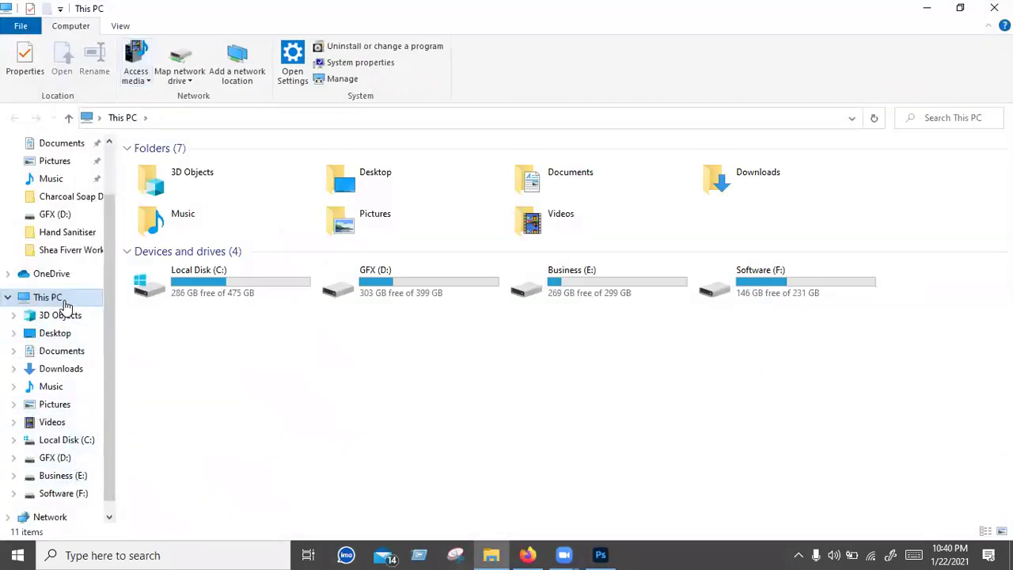
click(72, 370)
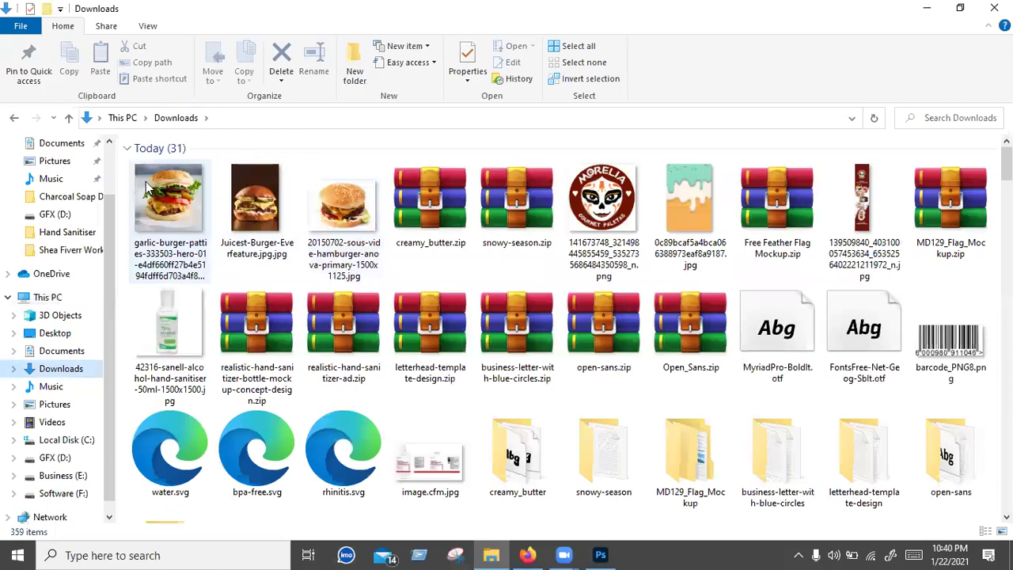
click(353, 207)
mouse_move(343, 204)
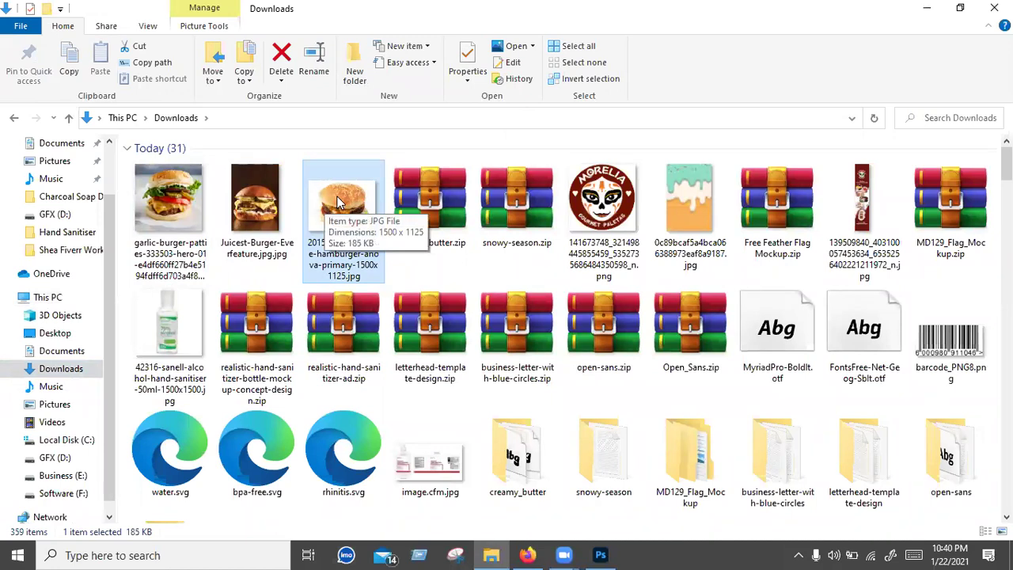
mouse_move(338, 203)
mouse_down()
mouse_move(610, 536)
mouse_move(608, 552)
mouse_move(570, 388)
mouse_move(719, 267)
mouse_move(775, 303)
mouse_move(815, 135)
mouse_move(888, 4)
mouse_move(909, 7)
mouse_move(893, 2)
mouse_move(893, 22)
mouse_move(889, 9)
mouse_move(889, 47)
mouse_move(553, 155)
mouse_move(199, 203)
mouse_move(867, 110)
mouse_move(875, 48)
mouse_move(905, 9)
mouse_up()
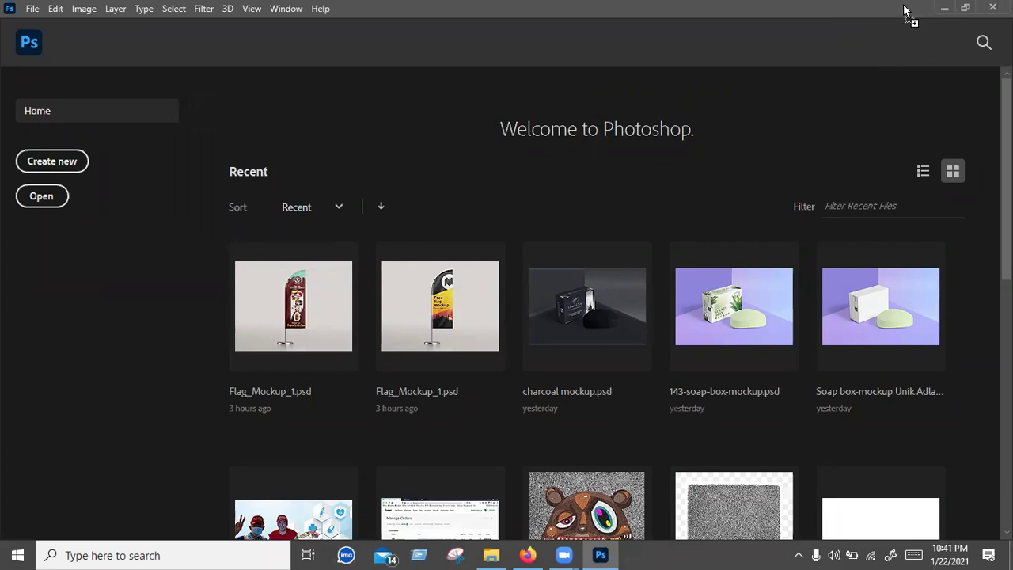
Step: Open the sous-vide hamburger photo, reset the Essentials workspace, and show tools in two columns
mouse_move(905, 10)
mouse_down()
mouse_move(892, 9)
mouse_move(874, 99)
mouse_up()
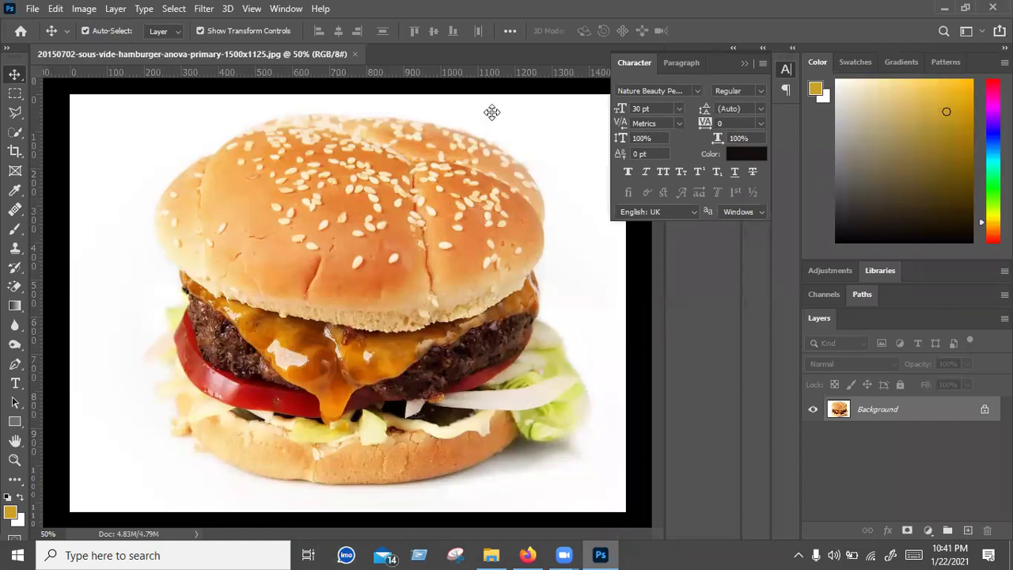
click(840, 24)
click(983, 36)
click(982, 35)
click(980, 32)
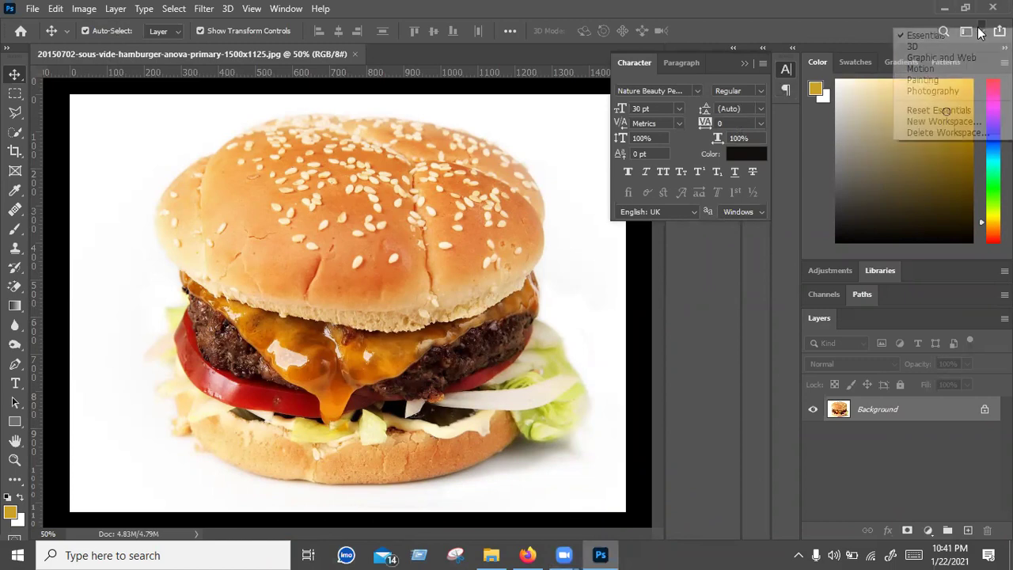
click(939, 110)
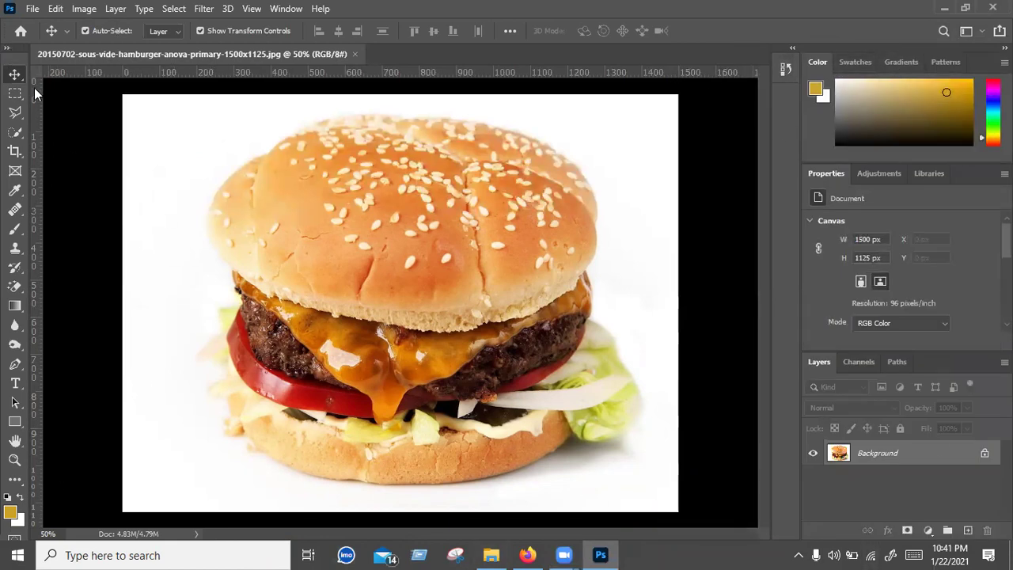
mouse_move(7, 48)
click(7, 50)
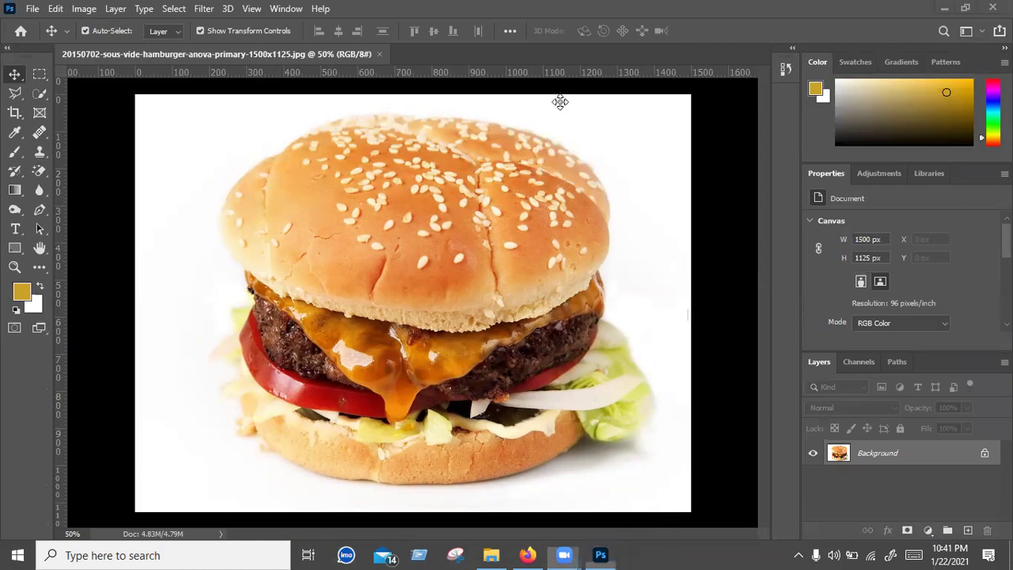
click(32, 9)
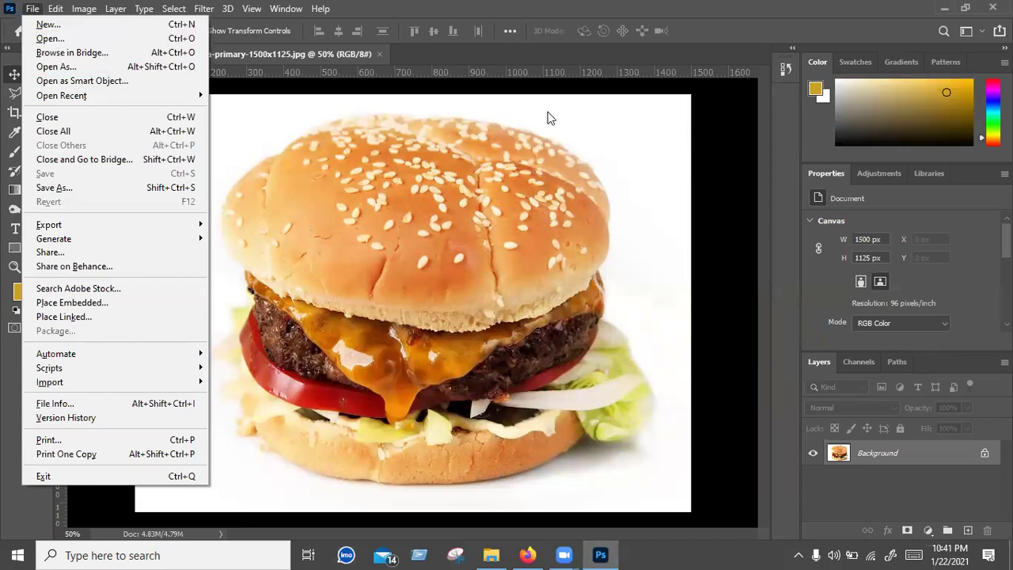
Step: Start a new document sized 1198 x 628, keeping Pixels as the unit
click(46, 25)
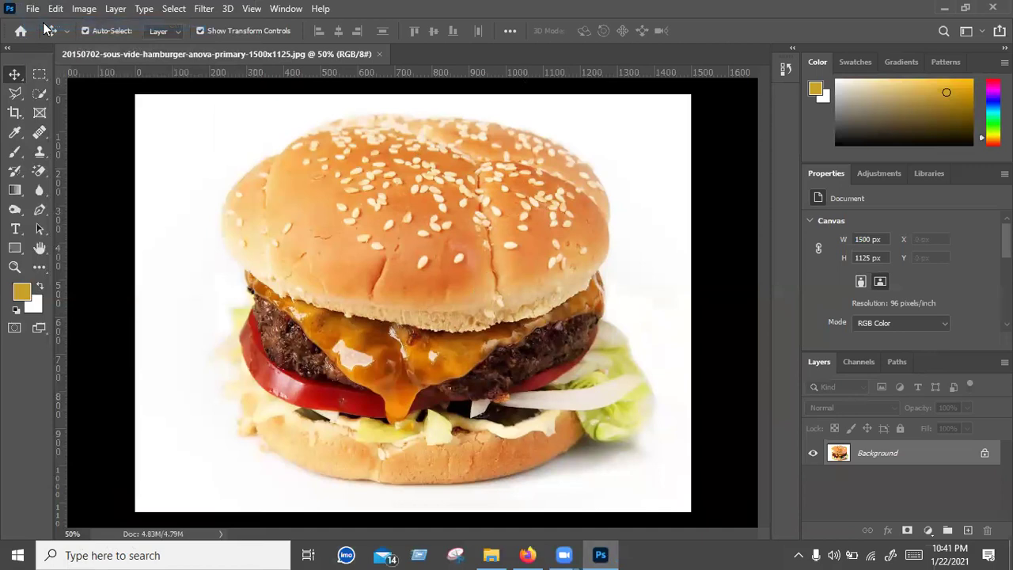
click(725, 206)
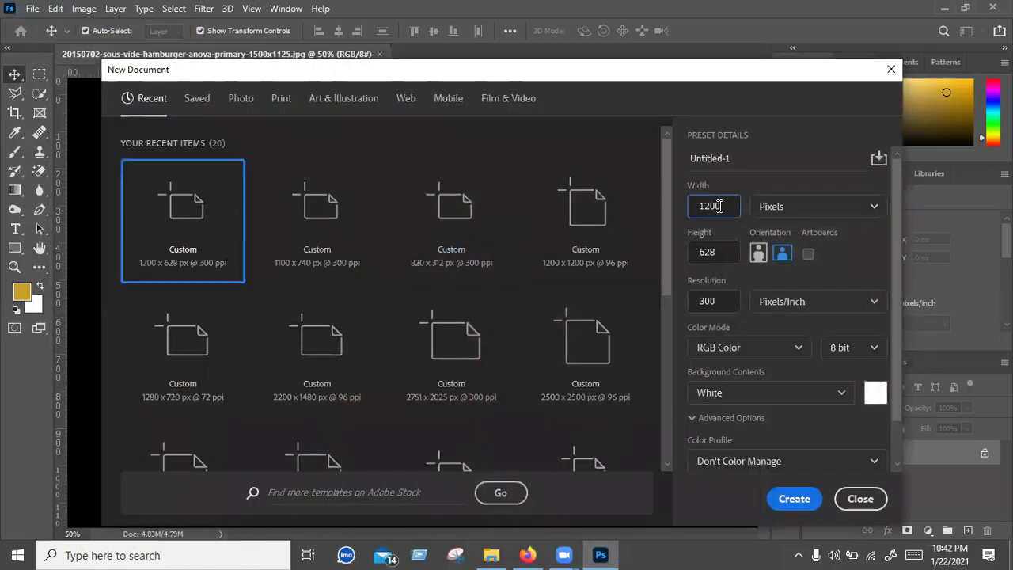
click(720, 254)
click(727, 204)
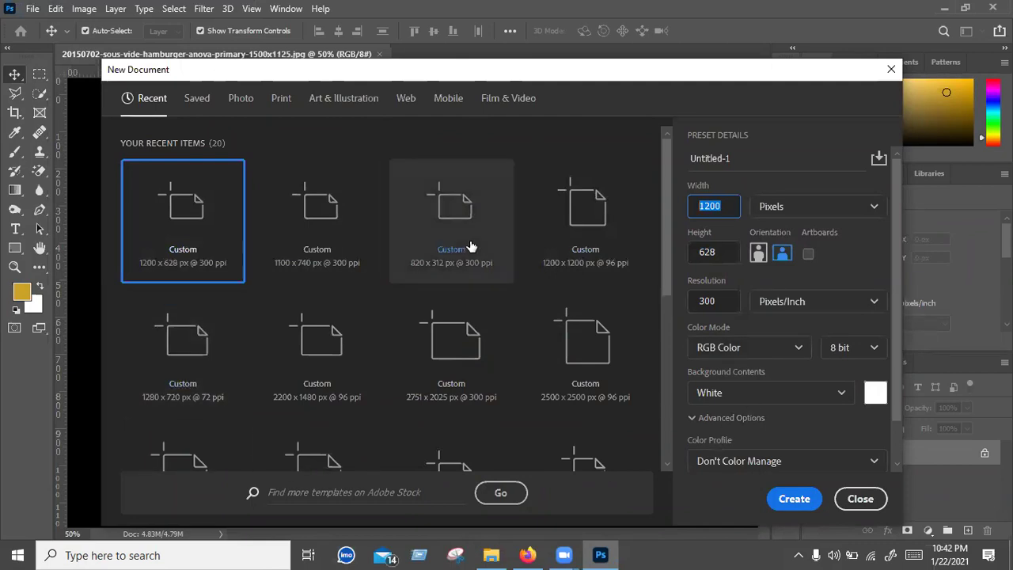
text(1198)
key(Tab)
key(Return)
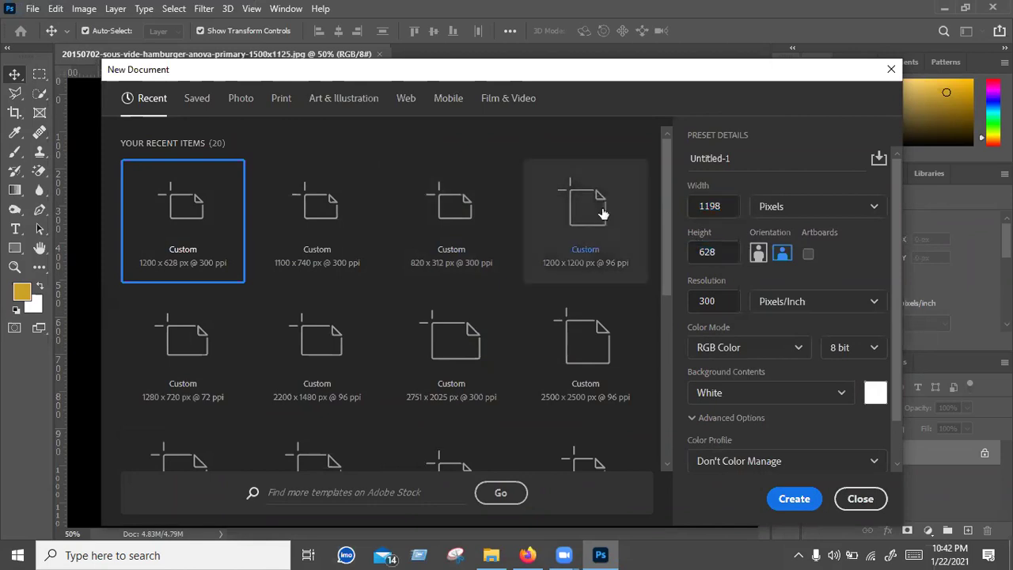
click(804, 209)
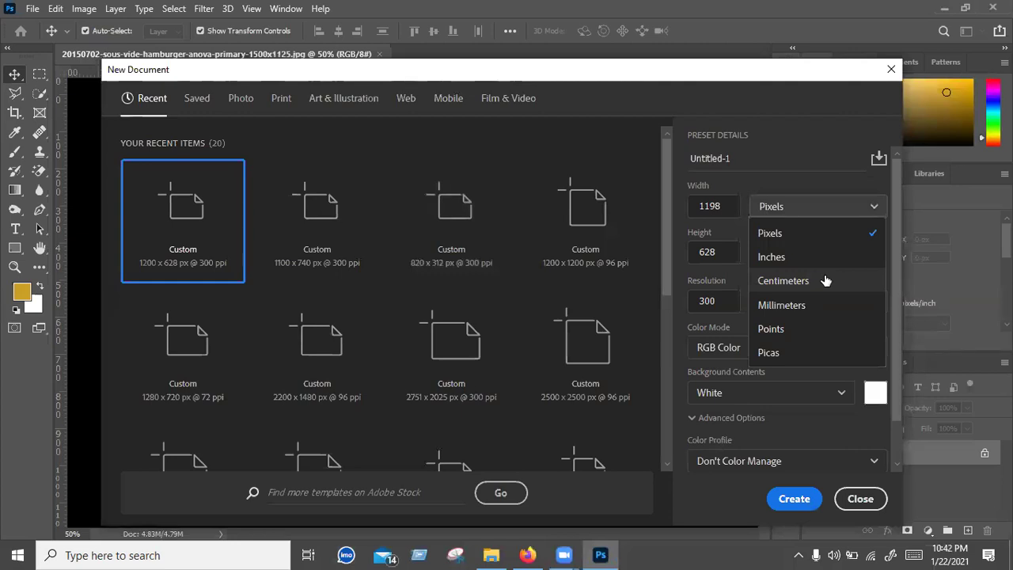
click(653, 87)
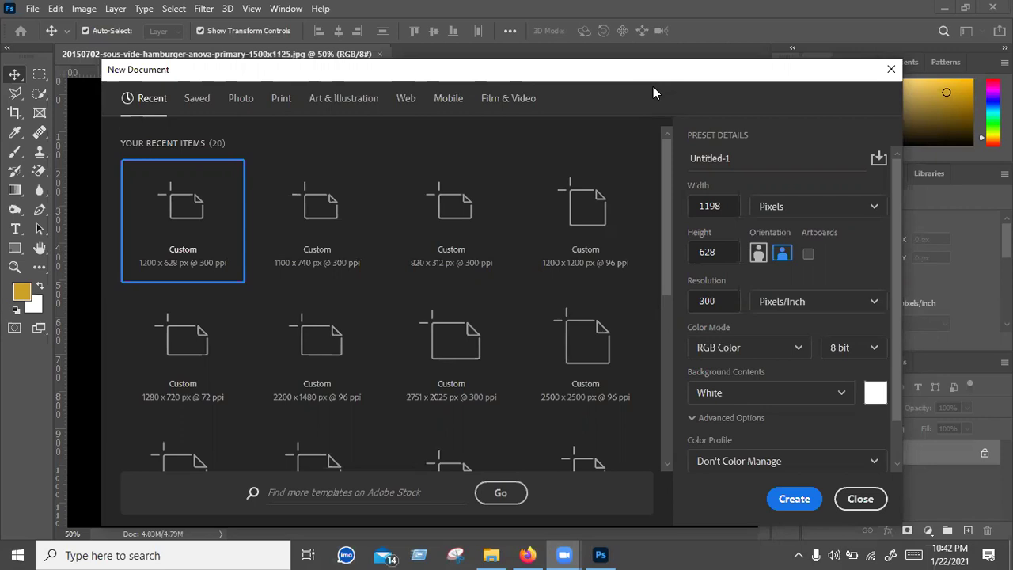
Step: Open the Width units list, leaving the document at 1198 x 628 pixels
click(799, 206)
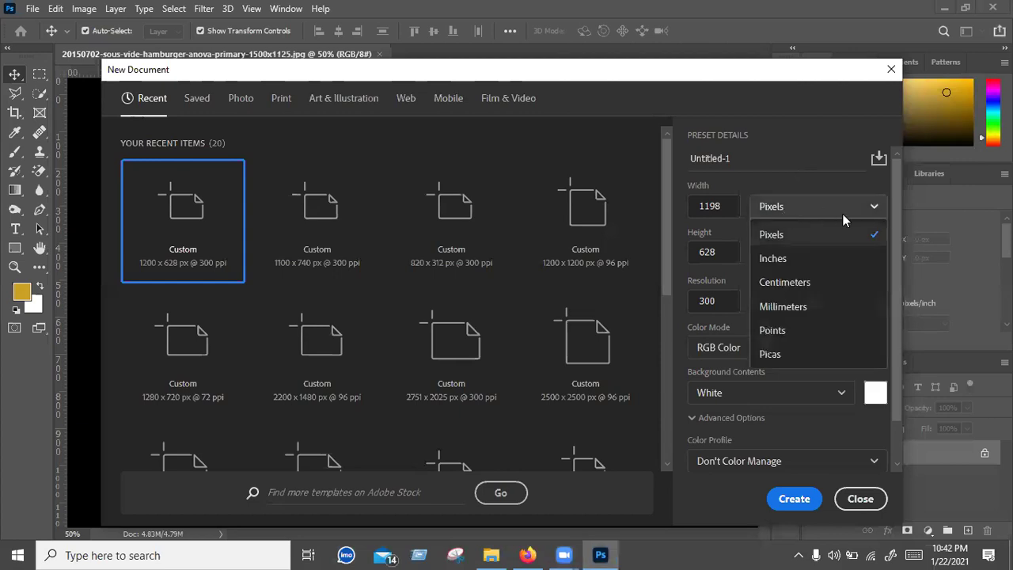
click(854, 212)
click(801, 213)
click(793, 210)
click(804, 210)
click(800, 212)
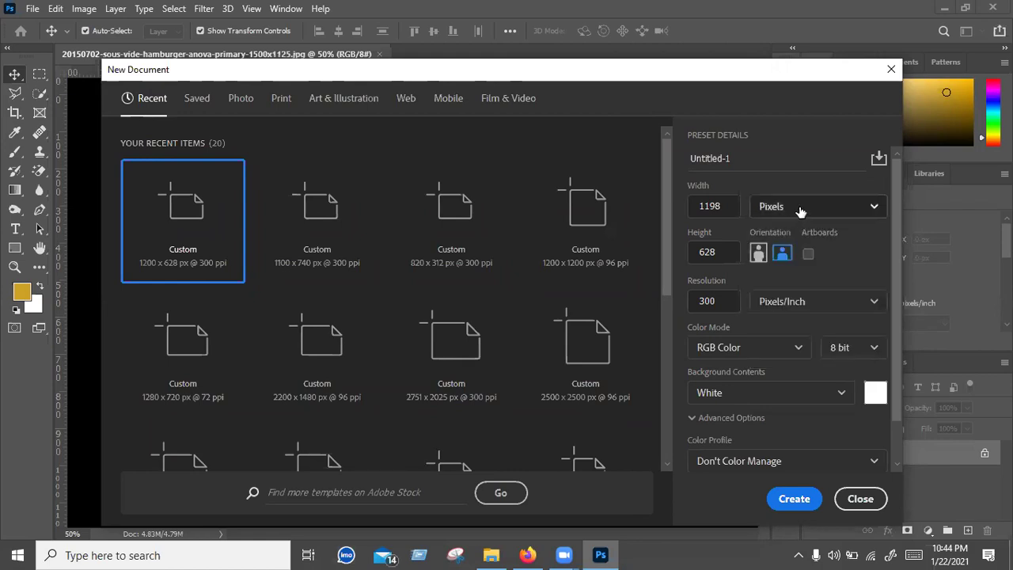
click(799, 207)
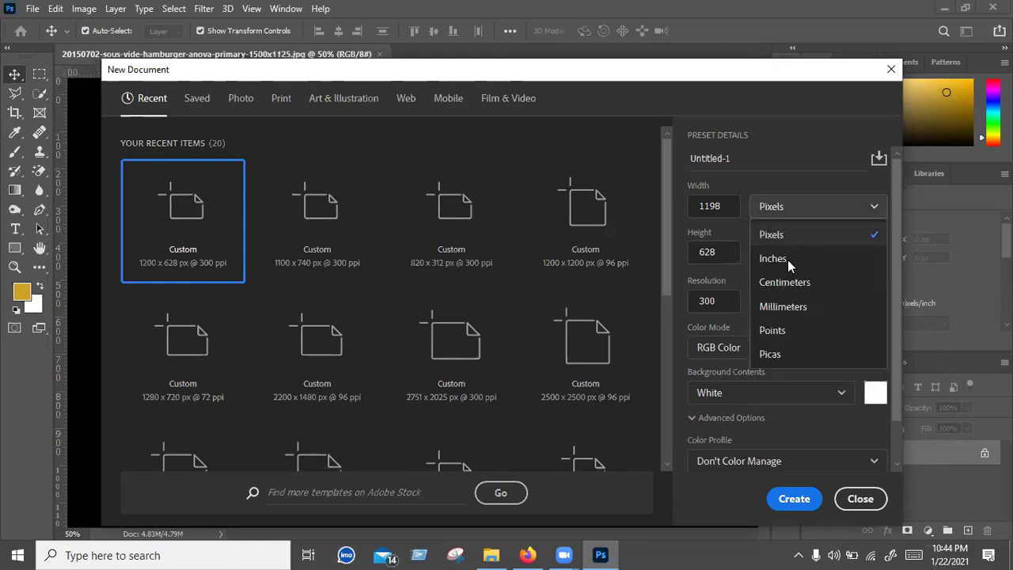
click(795, 205)
click(794, 209)
click(780, 259)
click(726, 204)
click(724, 250)
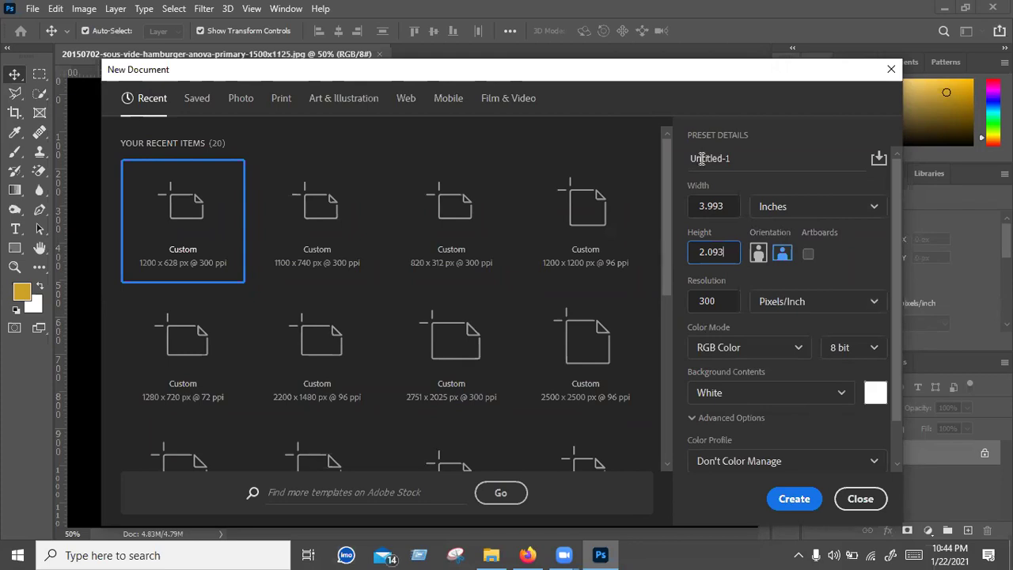
click(800, 212)
click(772, 235)
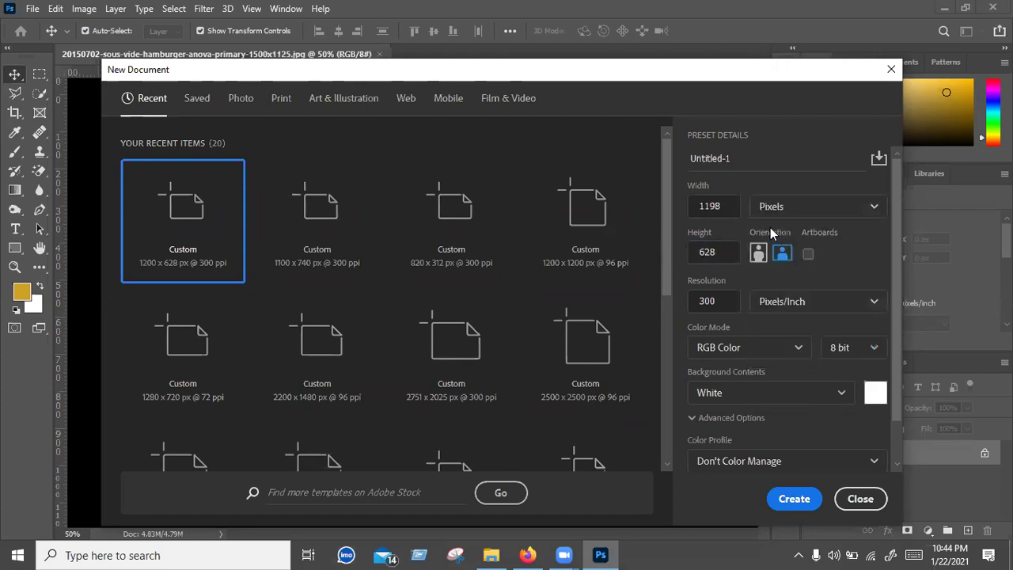
click(729, 207)
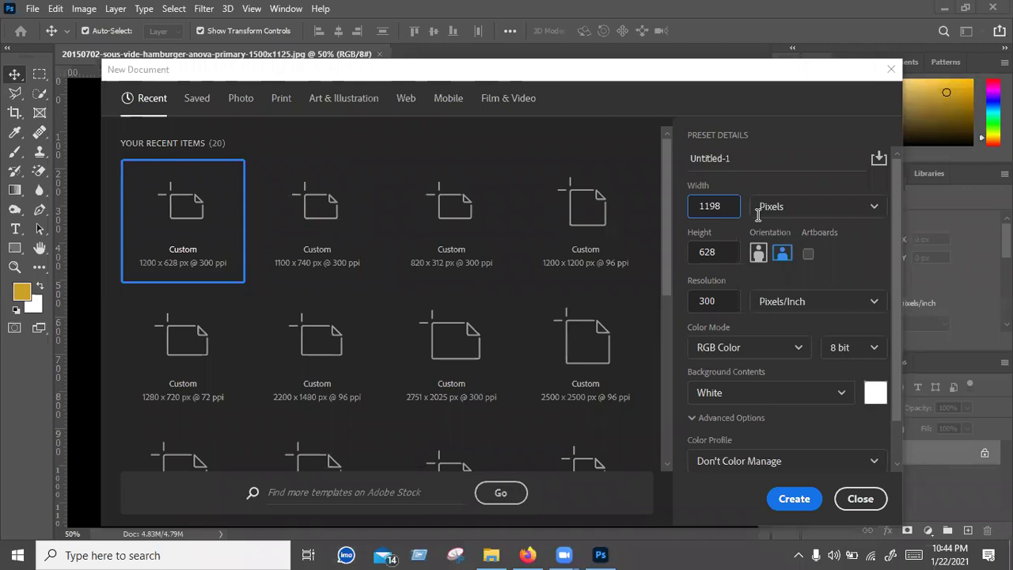
key(ctrl+a)
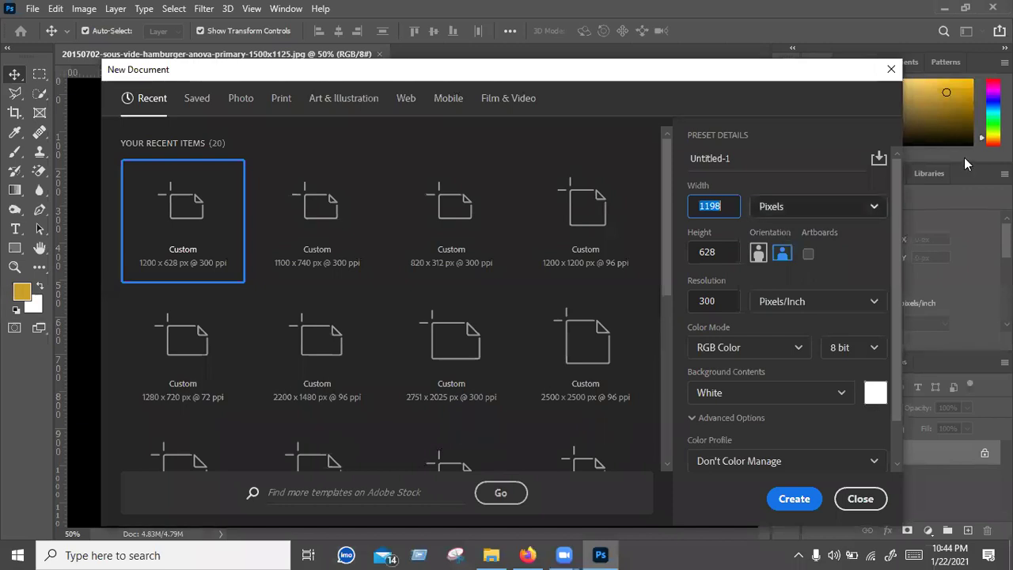
Step: Switch the size units to Inches and enter 6.5 x 6.5 inches
click(825, 215)
click(792, 262)
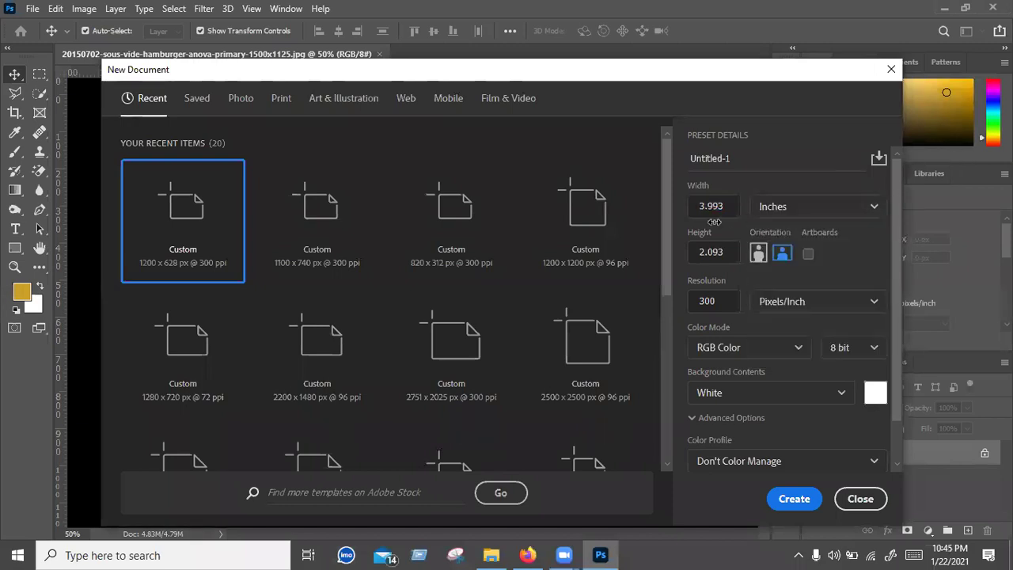
click(726, 207)
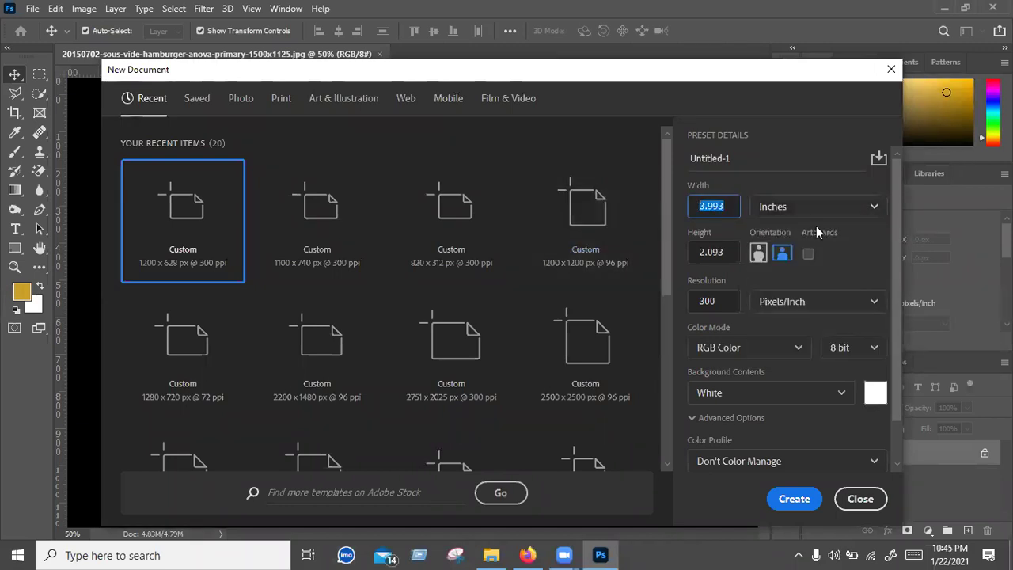
text(6.5)
click(729, 254)
drag(721, 251, 693, 252)
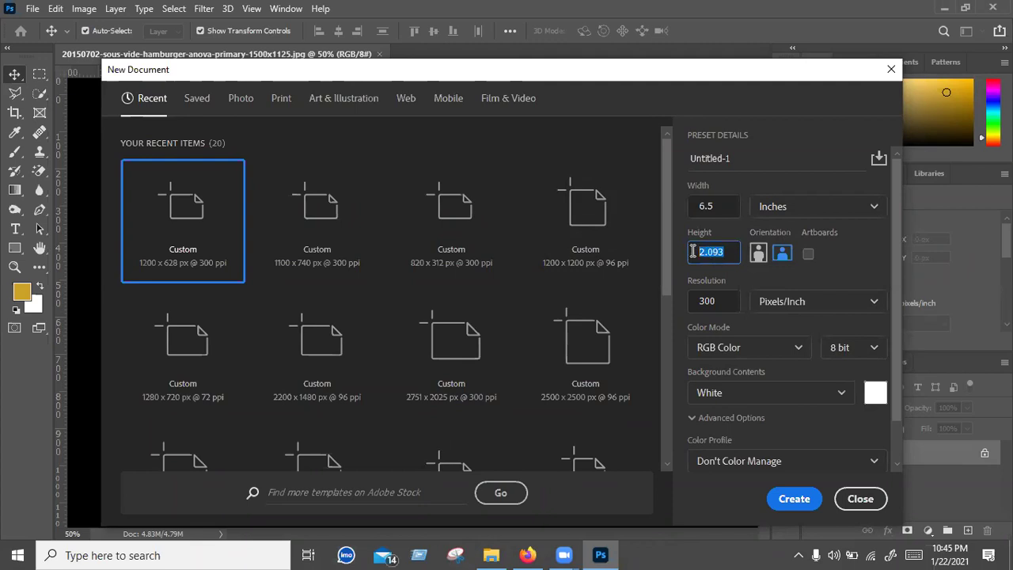
text(6.5)
Step: Switch back to Pixels and set the size to 1366 x 768
click(800, 207)
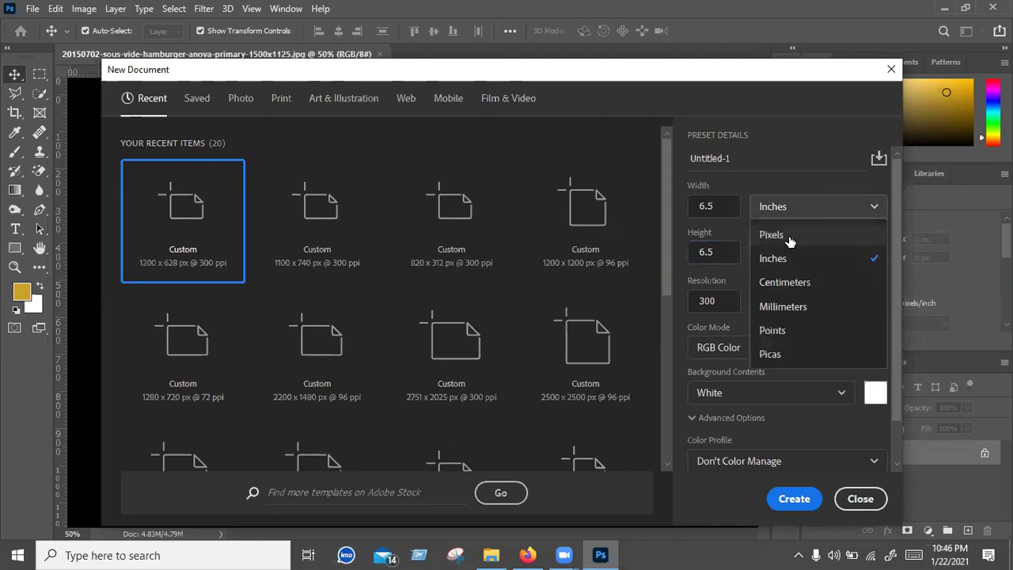
click(790, 238)
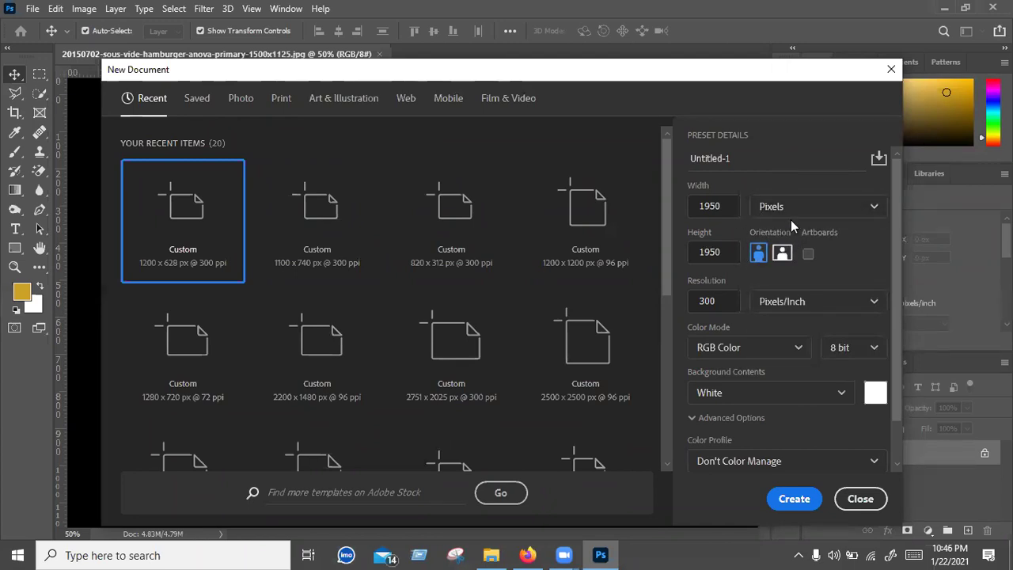
click(729, 207)
click(726, 251)
double_click(725, 206)
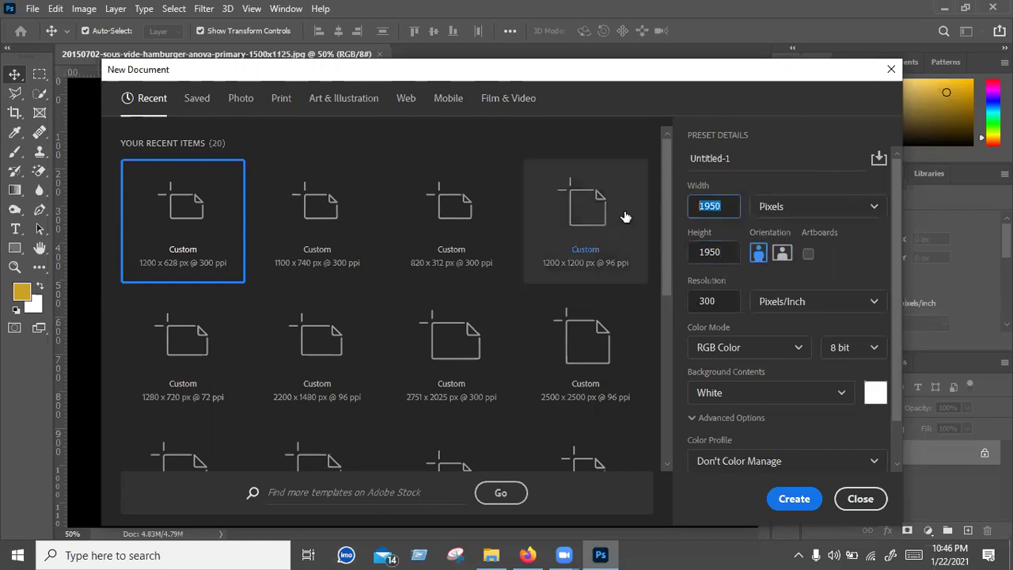
text(1366)
key(Tab)
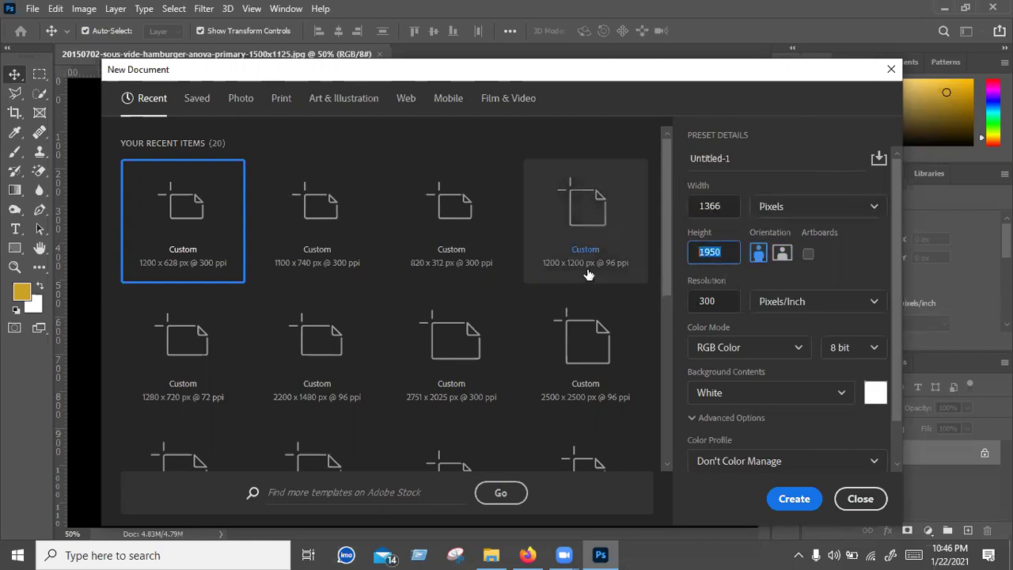
text(768)
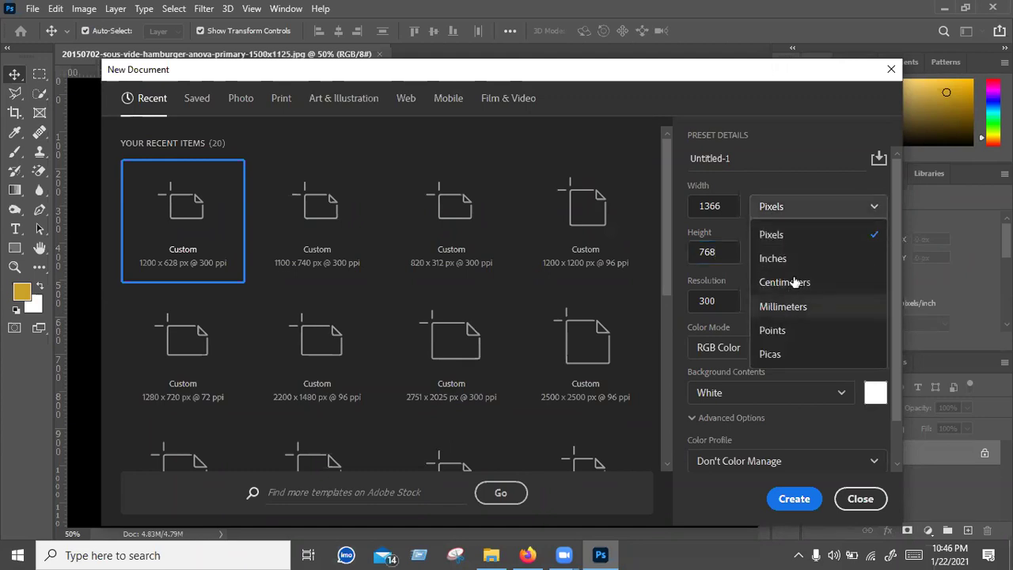
click(787, 158)
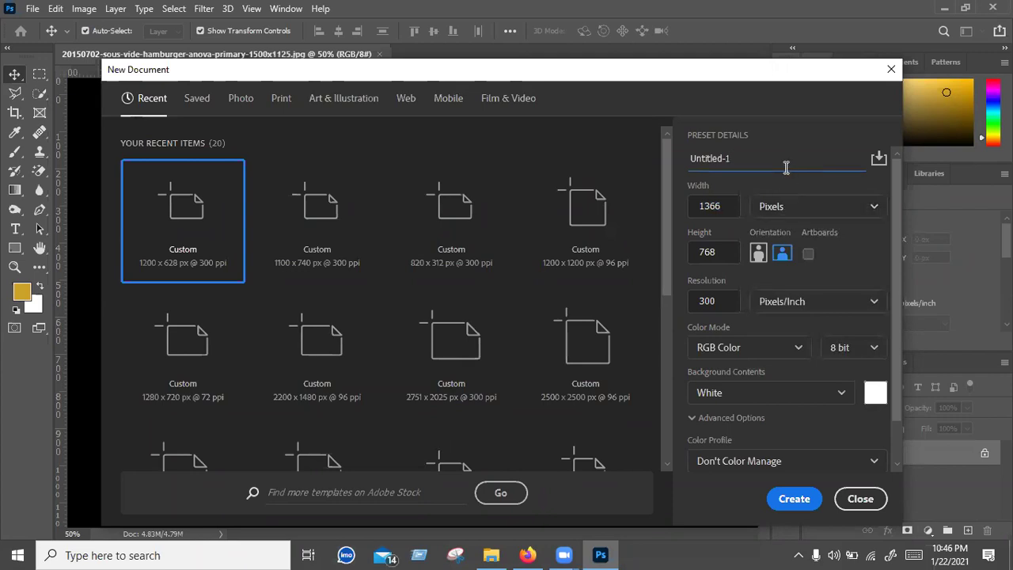
Step: Move the New Document dialog and rename Untitled-1 to '1st class'
drag(757, 80, 720, 119)
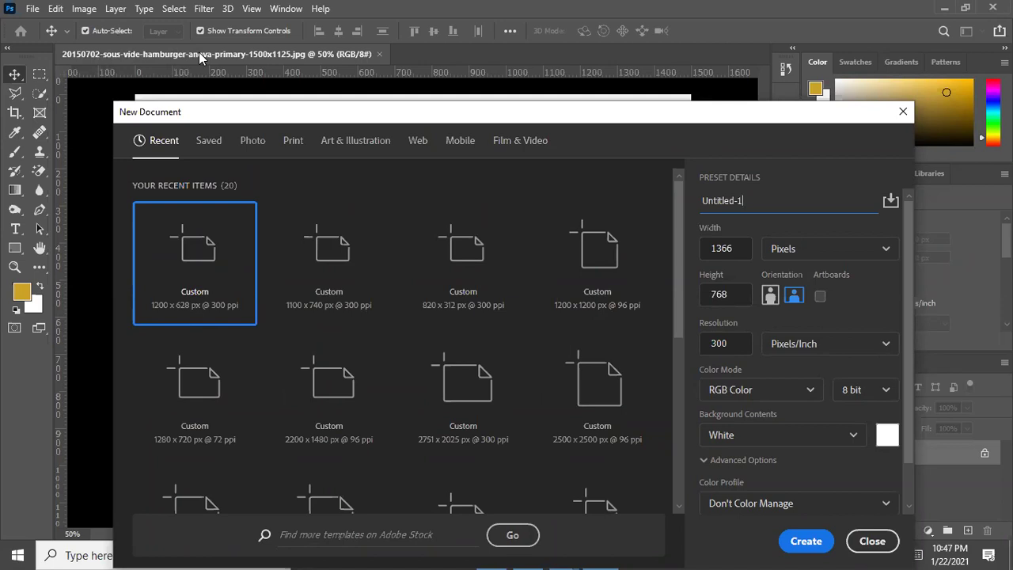
drag(756, 200, 665, 208)
text(1st)
text( class)
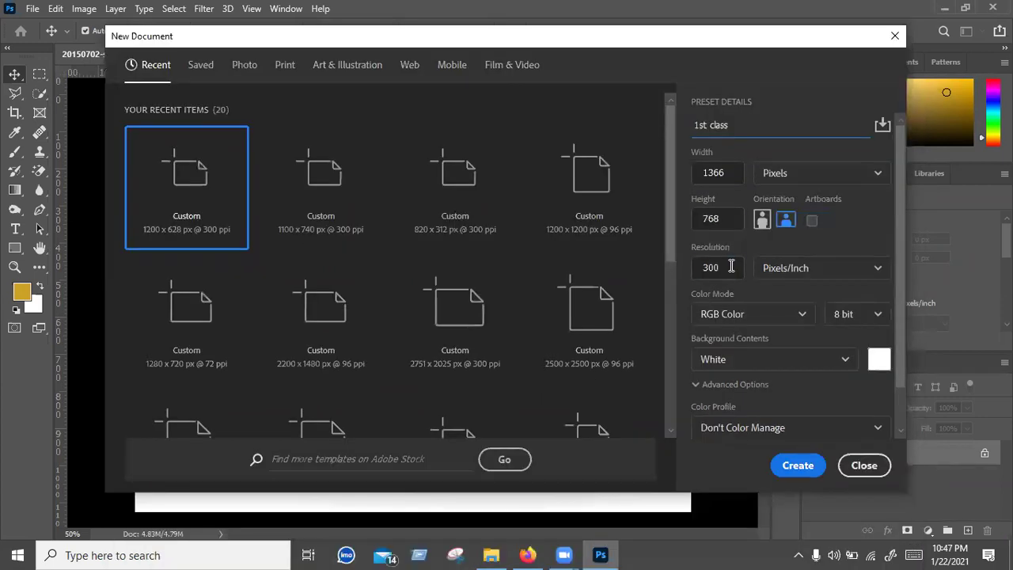
click(731, 266)
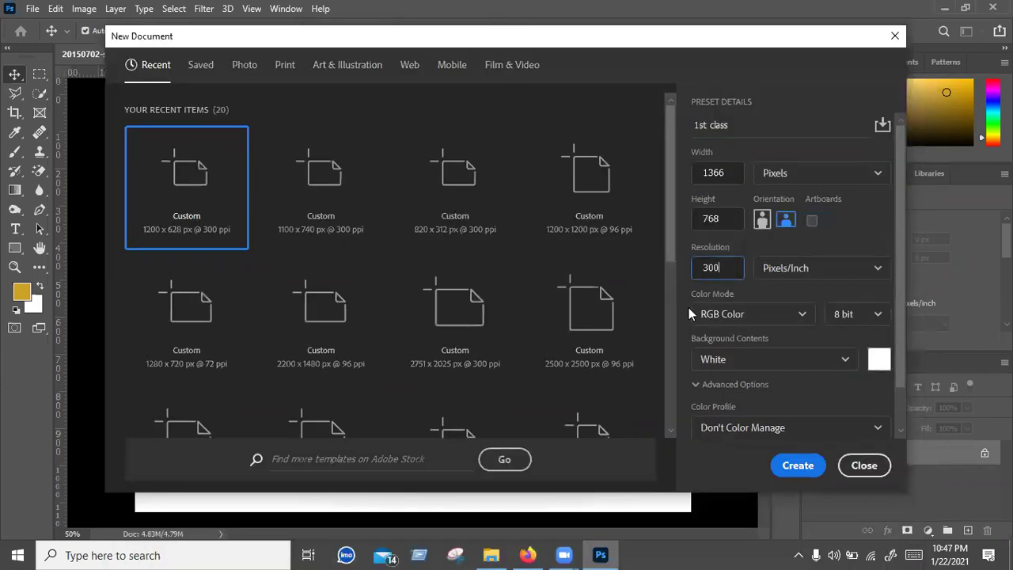
Step: Keep resolution at 300 pixels/inch and show the Color Mode choices, with RGB selected
drag(722, 268, 699, 270)
click(716, 267)
drag(730, 269, 693, 268)
click(735, 268)
mouse_move(726, 267)
mouse_down()
mouse_move(693, 267)
mouse_move(730, 267)
mouse_up()
click(703, 267)
click(708, 266)
drag(719, 266, 695, 265)
click(732, 267)
drag(719, 269, 697, 267)
click(730, 272)
double_click(708, 271)
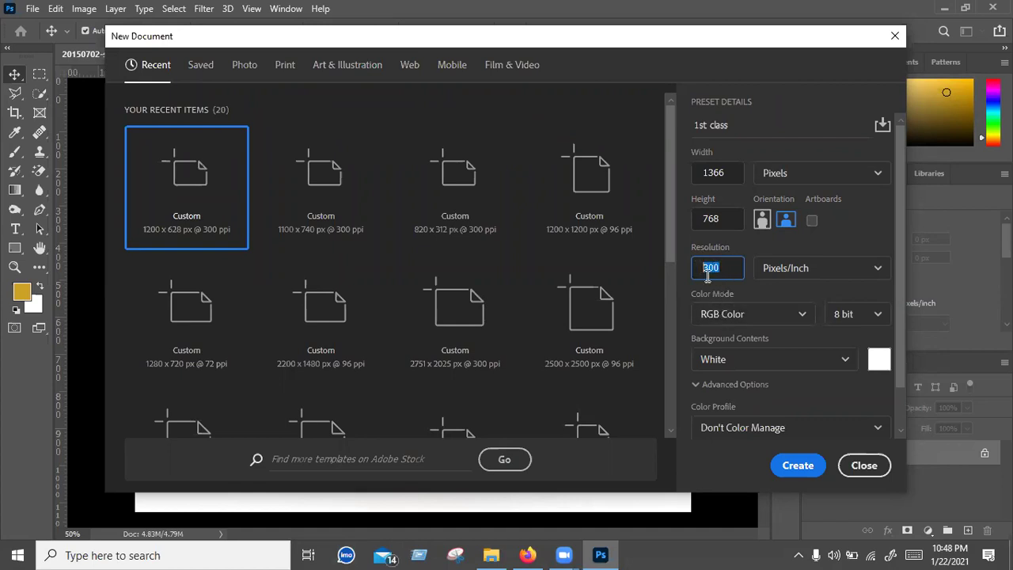
click(731, 317)
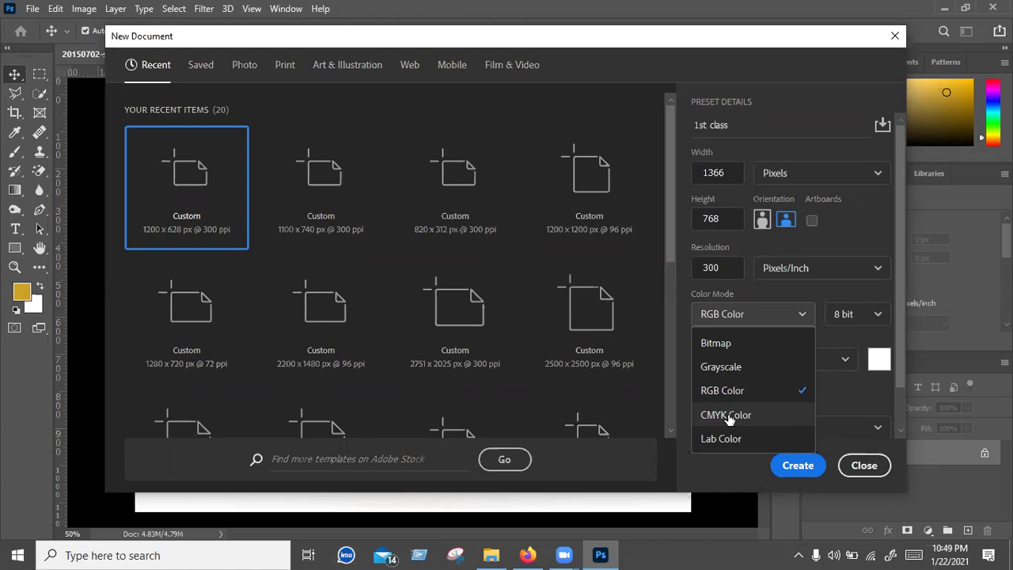
Step: Change the 1st class resolution from 300 to 96 pixels/inch, restoring colour mode to RGB Color
click(729, 417)
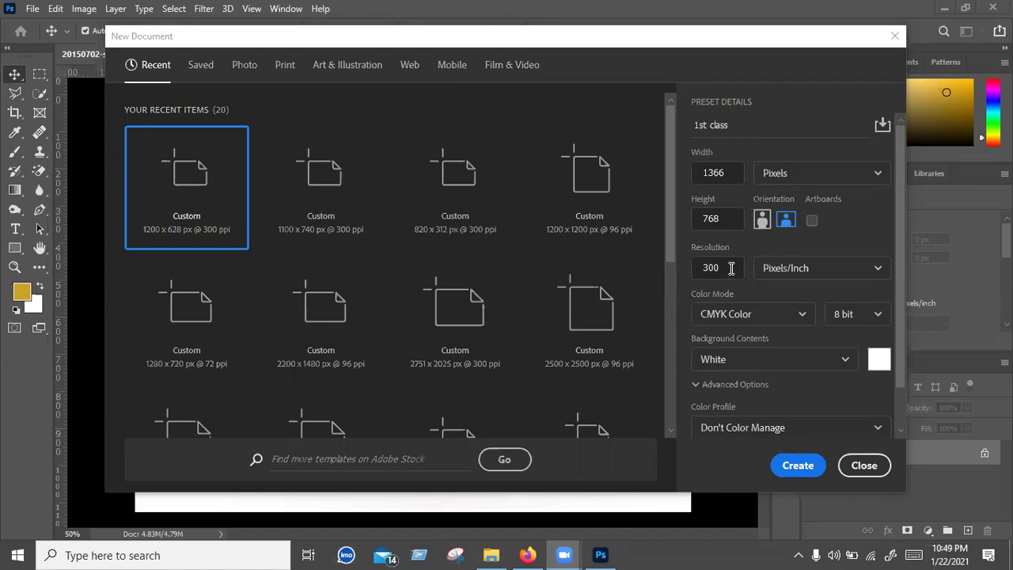
click(703, 267)
click(709, 268)
double_click(709, 268)
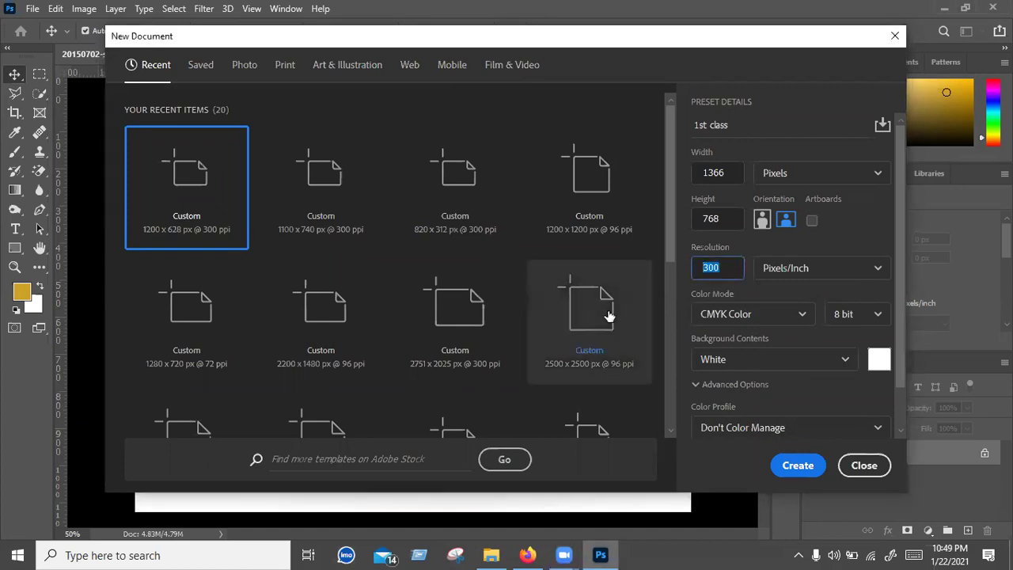
text(96)
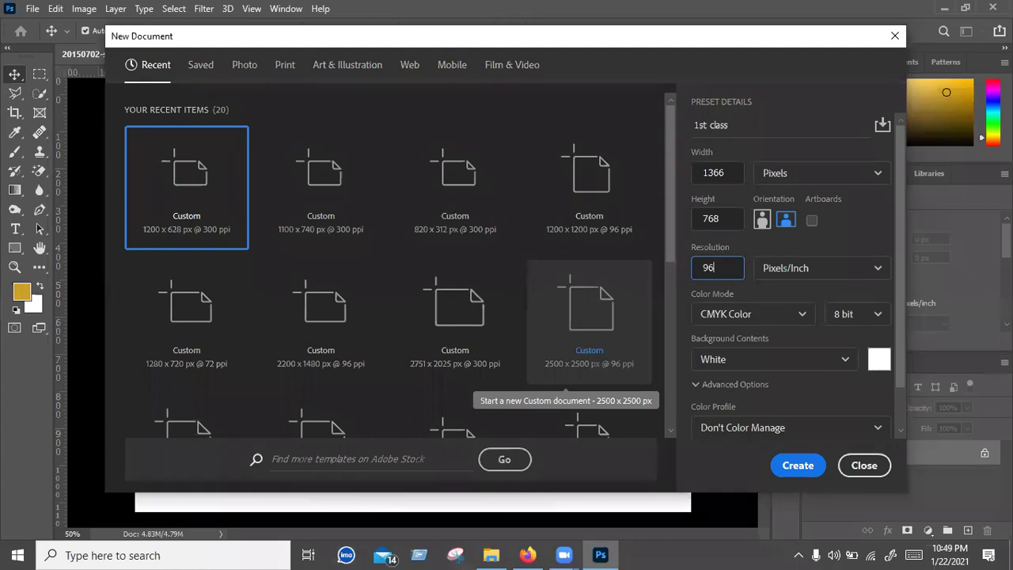
click(792, 324)
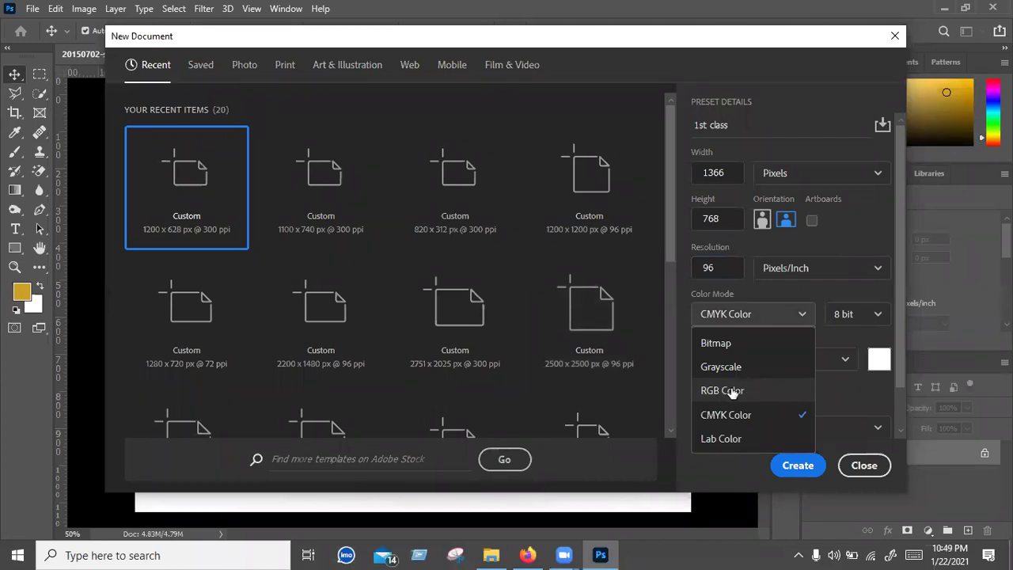
click(733, 393)
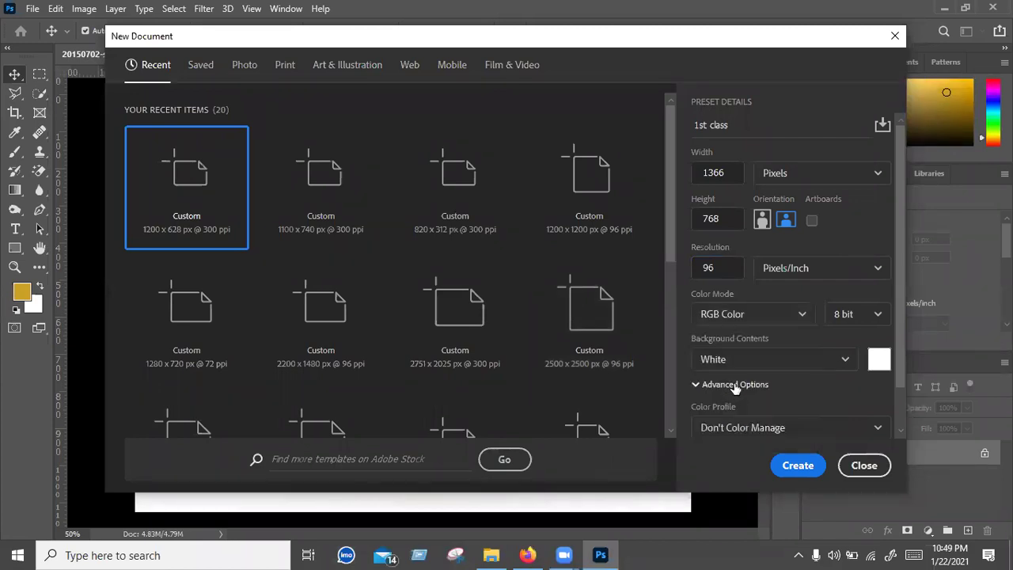
click(728, 272)
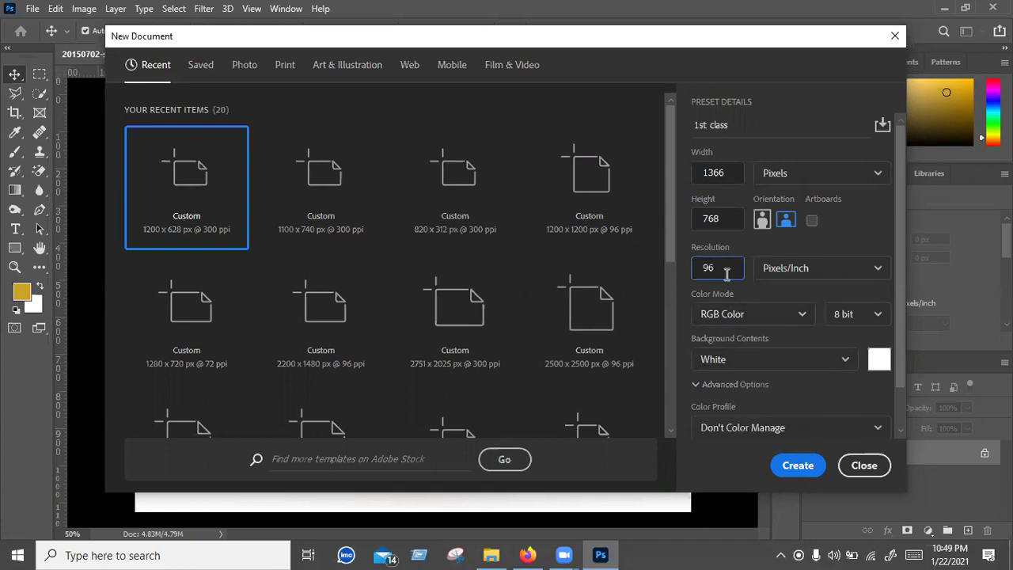
drag(725, 268, 683, 268)
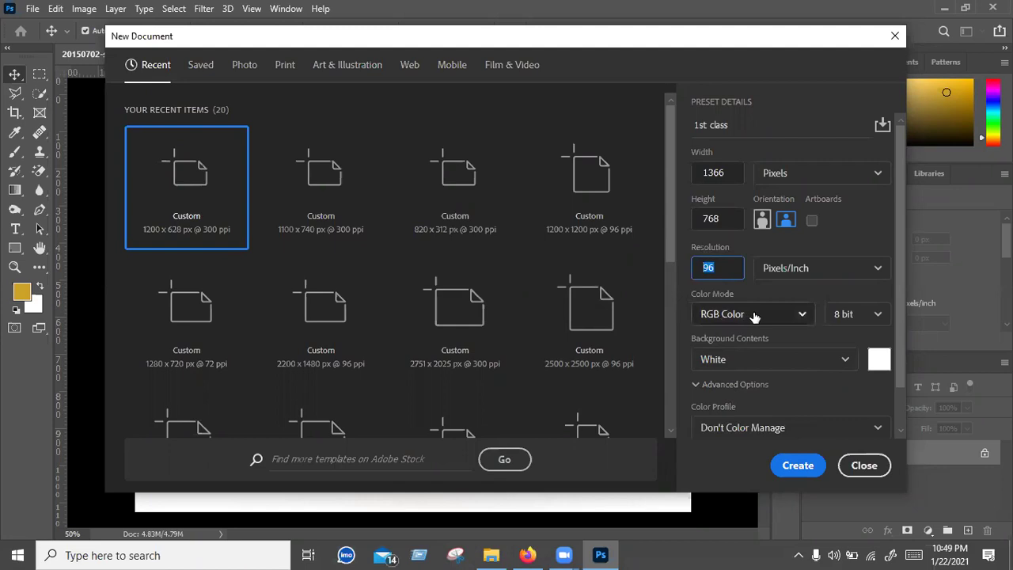
scroll(752, 356, down, 1)
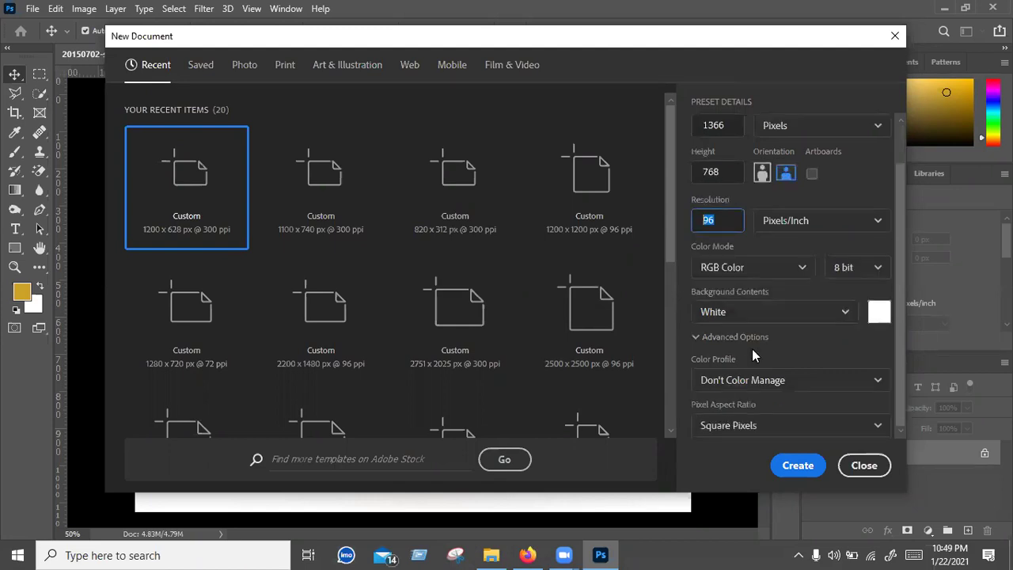
scroll(754, 354, up, 1)
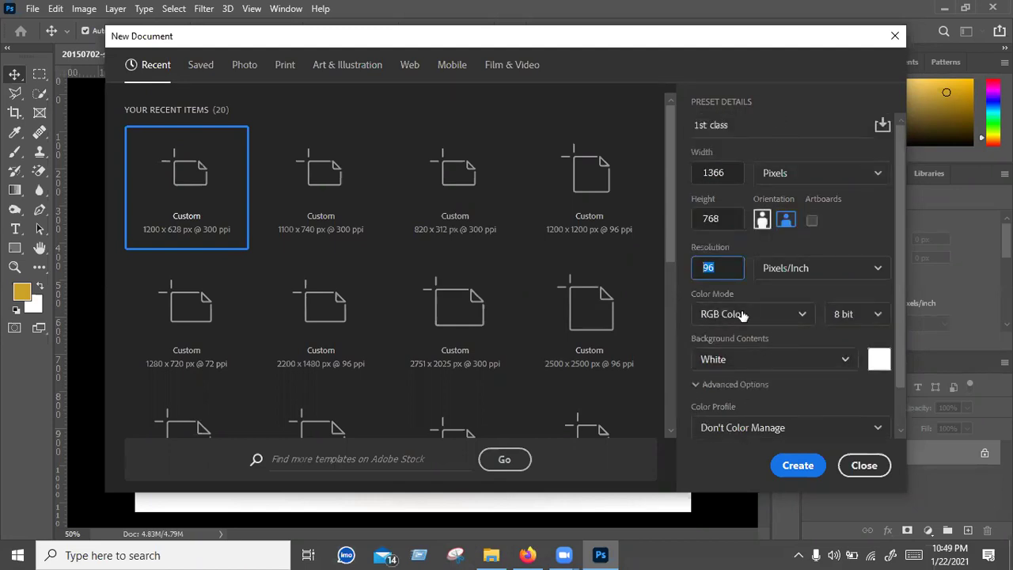
scroll(752, 310, down, 1)
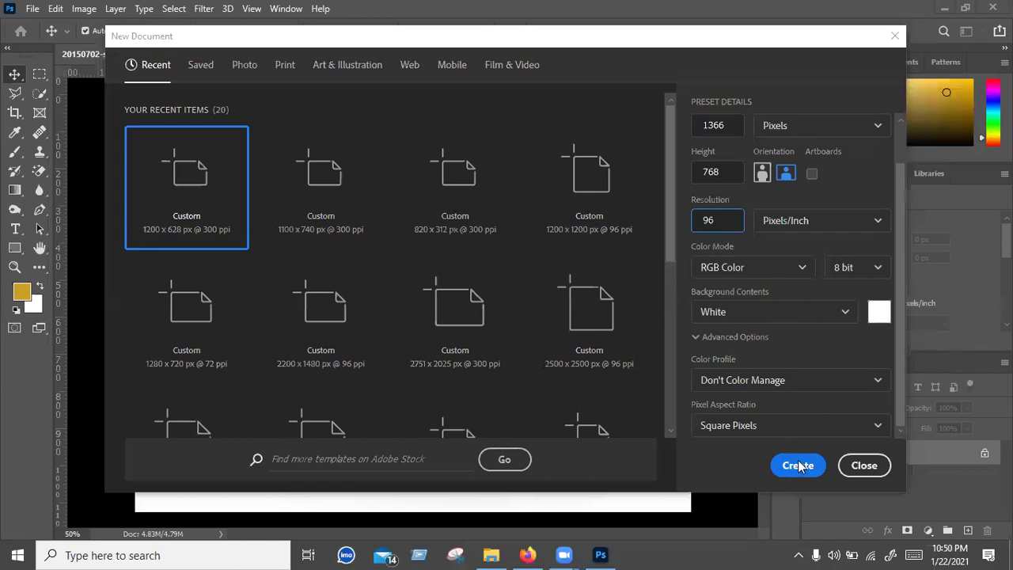
Step: Create the white 1366×768 px, 96 ppi '1st class' document and unlock its Background as Layer 0
double_click(721, 127)
drag(903, 209, 904, 163)
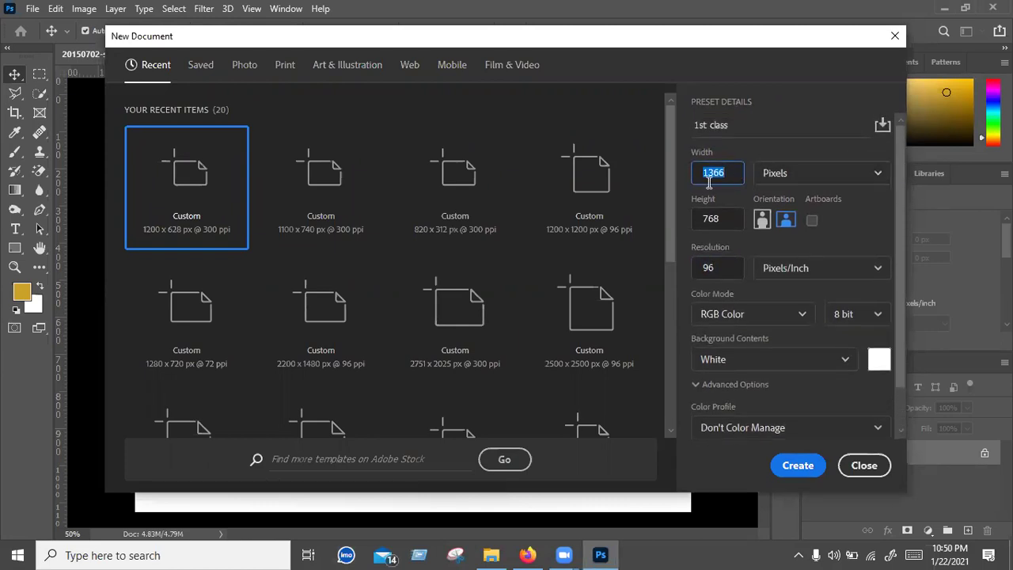
click(798, 466)
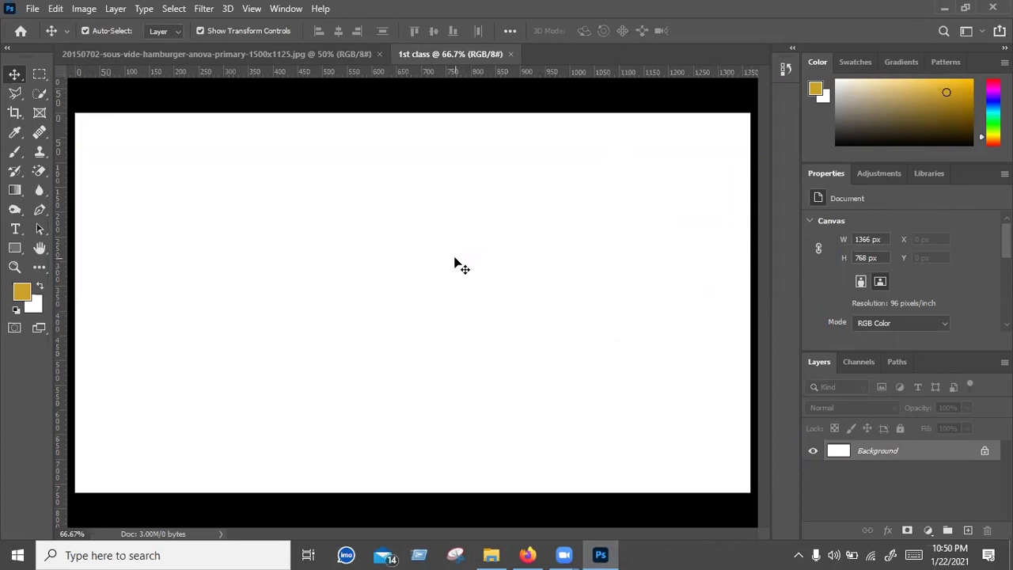
drag(466, 236, 482, 203)
click(628, 252)
click(985, 453)
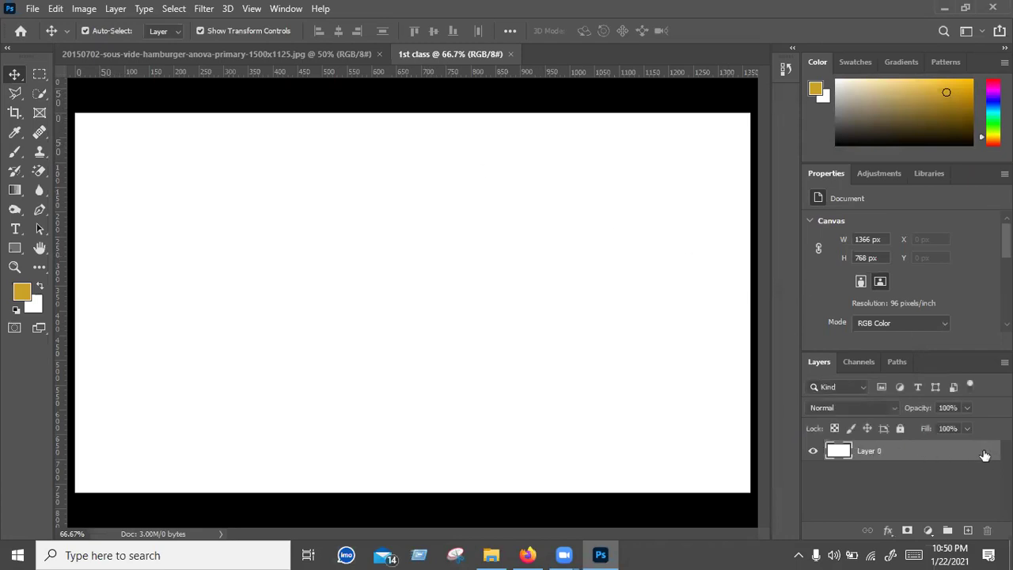
double_click(975, 456)
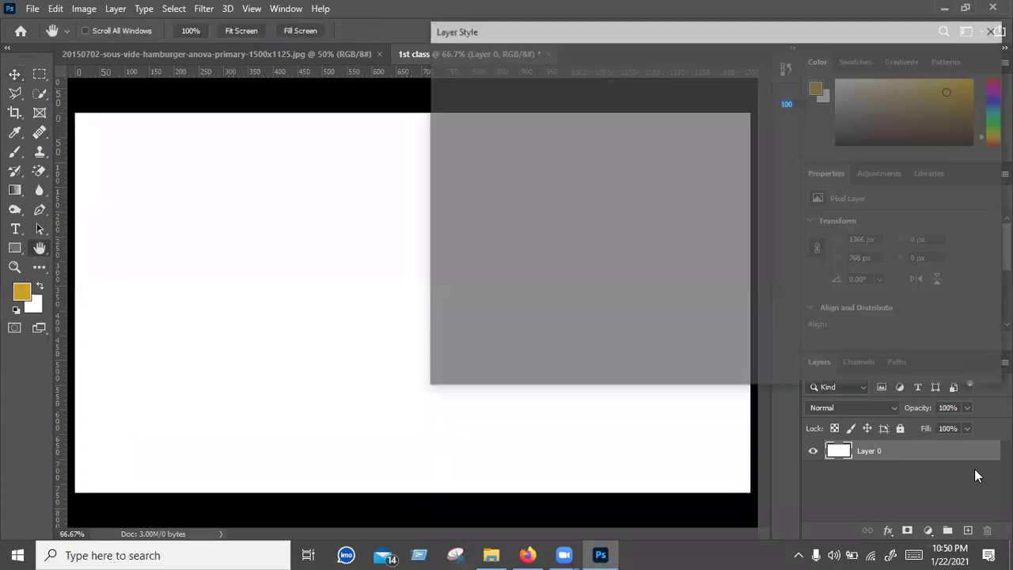
click(930, 88)
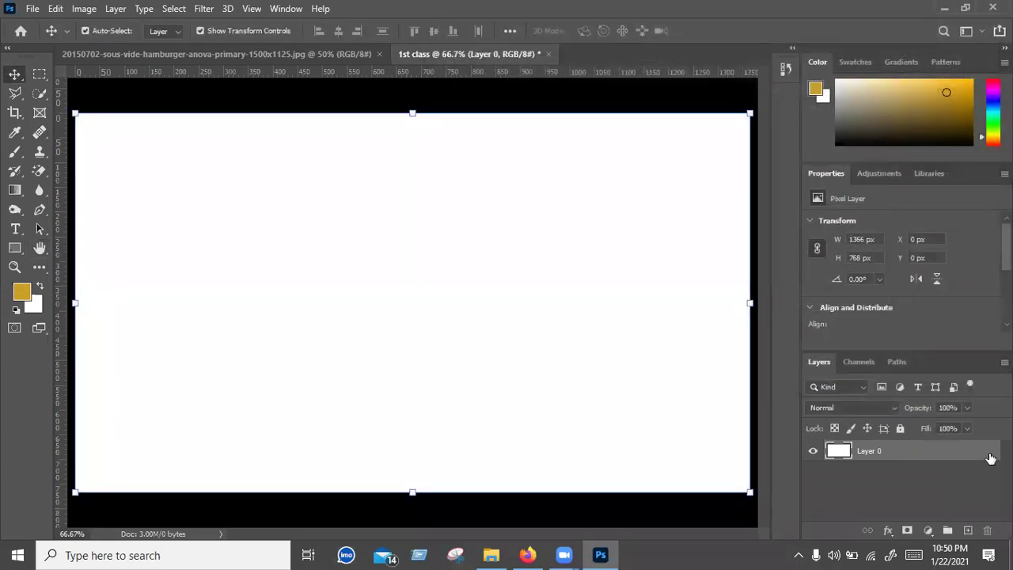
click(925, 480)
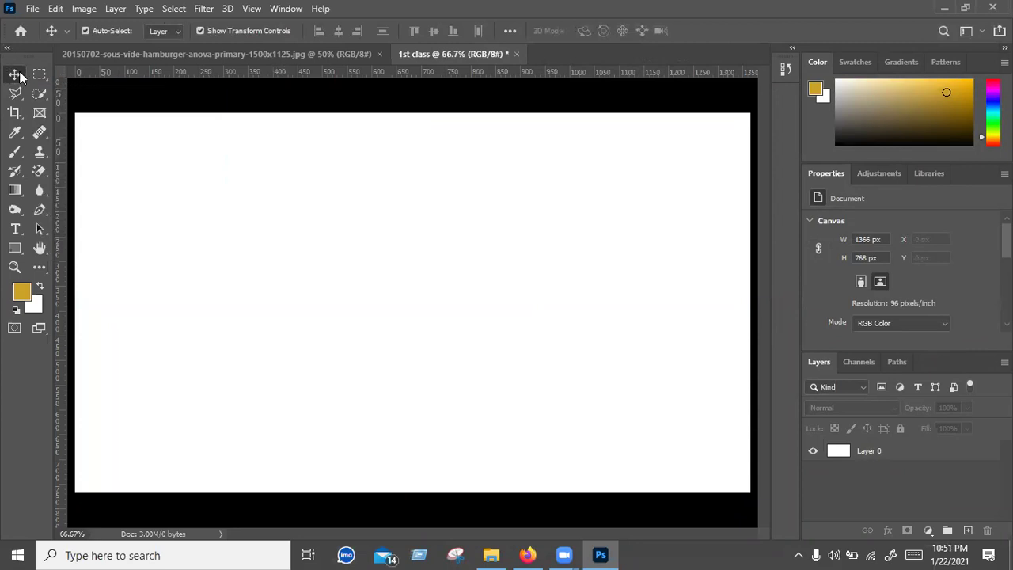
mouse_move(15, 74)
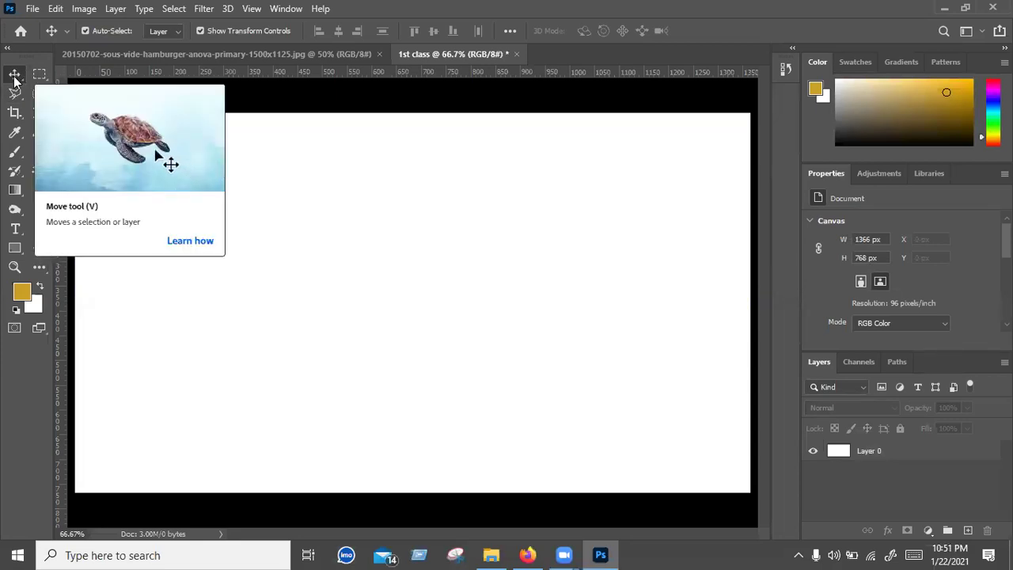
click(16, 75)
click(885, 451)
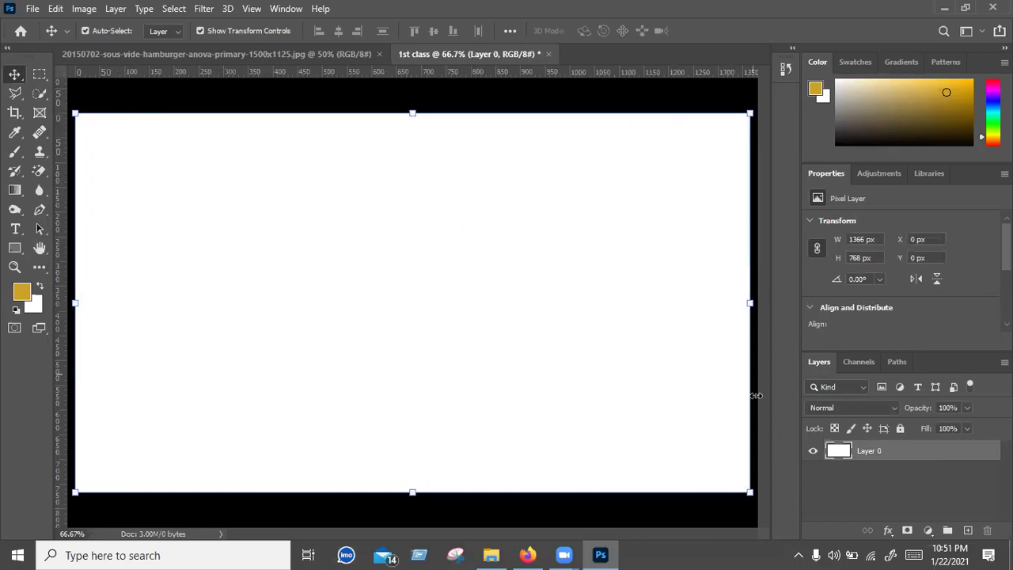
mouse_move(151, 162)
mouse_down()
mouse_move(362, 211)
mouse_move(536, 174)
mouse_move(281, 283)
mouse_move(517, 213)
mouse_move(197, 258)
mouse_move(480, 172)
mouse_move(177, 199)
mouse_move(378, 189)
mouse_move(230, 229)
mouse_move(436, 235)
mouse_move(224, 217)
mouse_move(294, 197)
mouse_move(138, 130)
mouse_up()
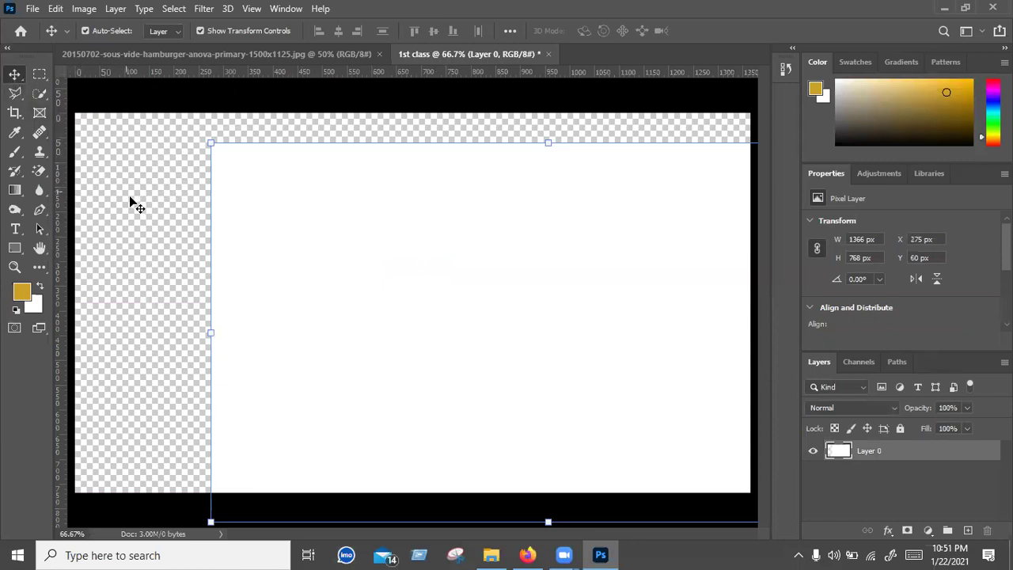
drag(315, 171, 623, 311)
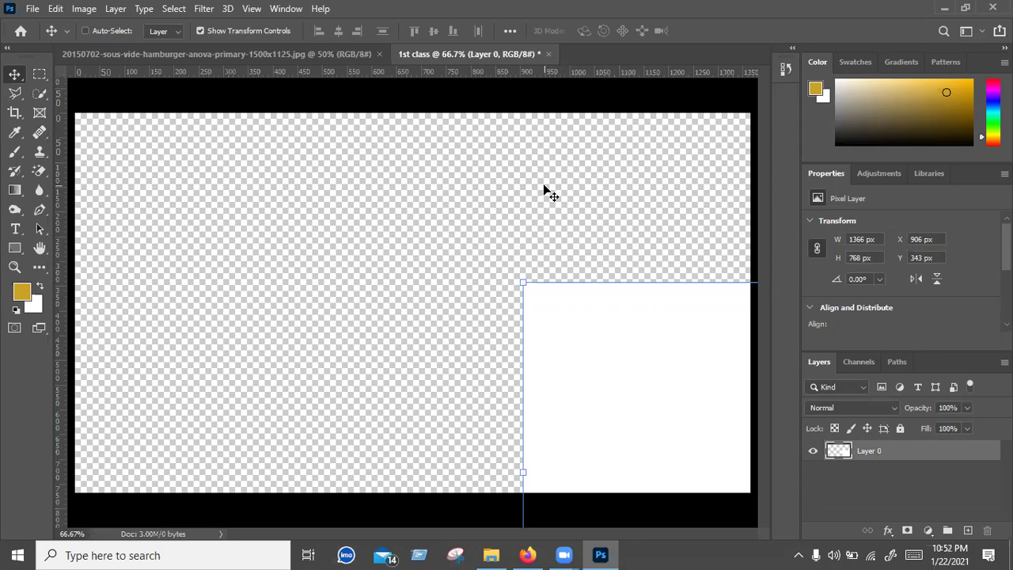
key(ctrl)
key(ctrl+z)
key(ctrl)
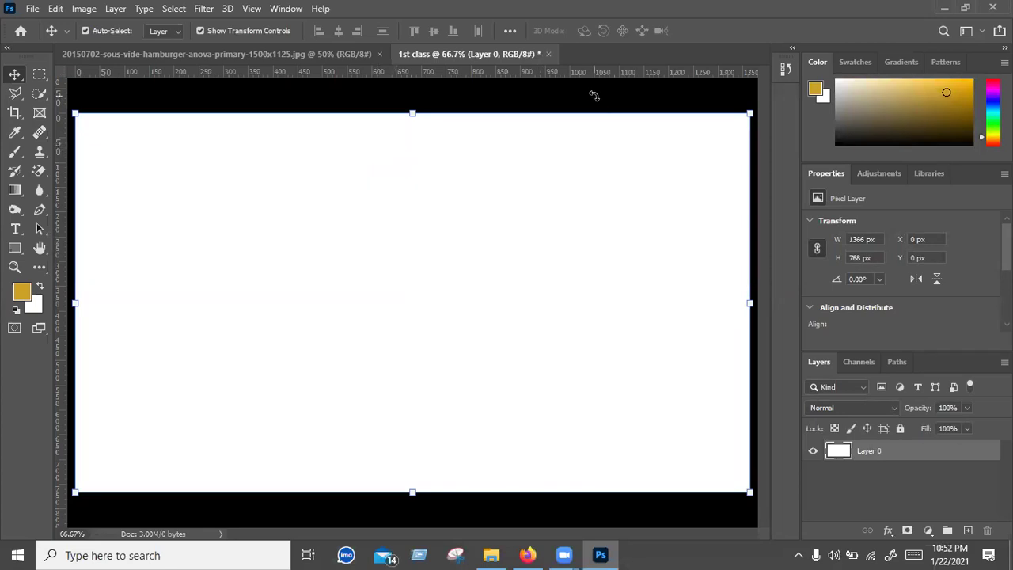
drag(593, 97, 509, 87)
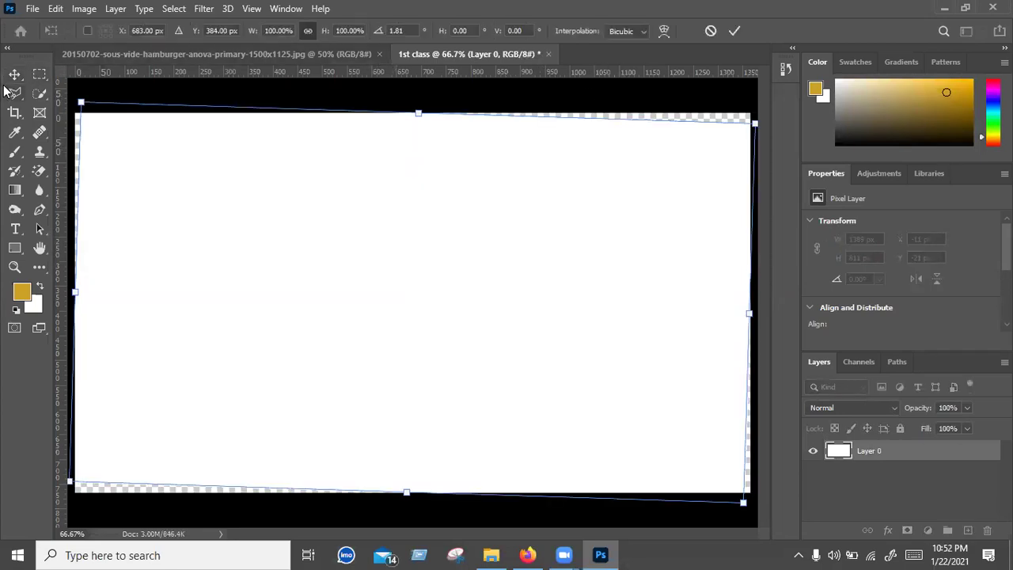
key(ctrl+z)
key(Escape)
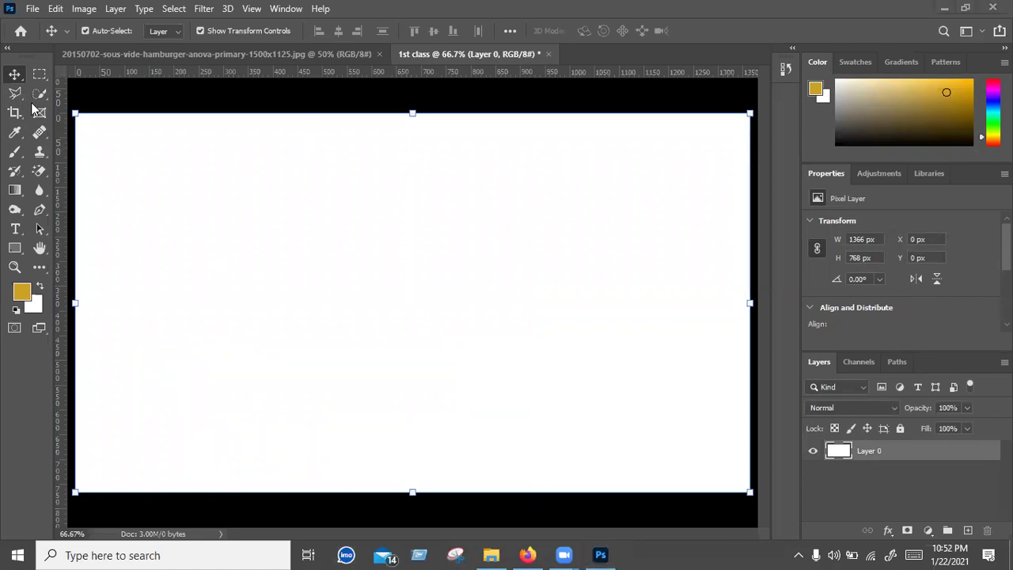
Step: Drag the hamburger photo into '1st class' as Layer 1, scaled to 390×293 px and centred
click(127, 57)
drag(258, 178, 398, 232)
scroll(387, 242, down, 2)
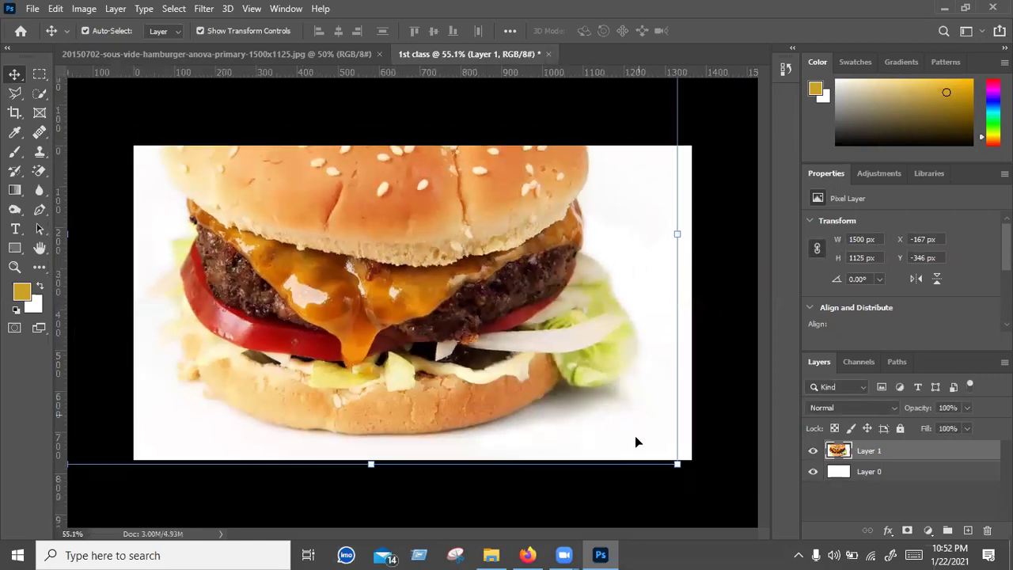
mouse_move(675, 469)
mouse_down()
mouse_move(462, 289)
mouse_move(450, 291)
mouse_up()
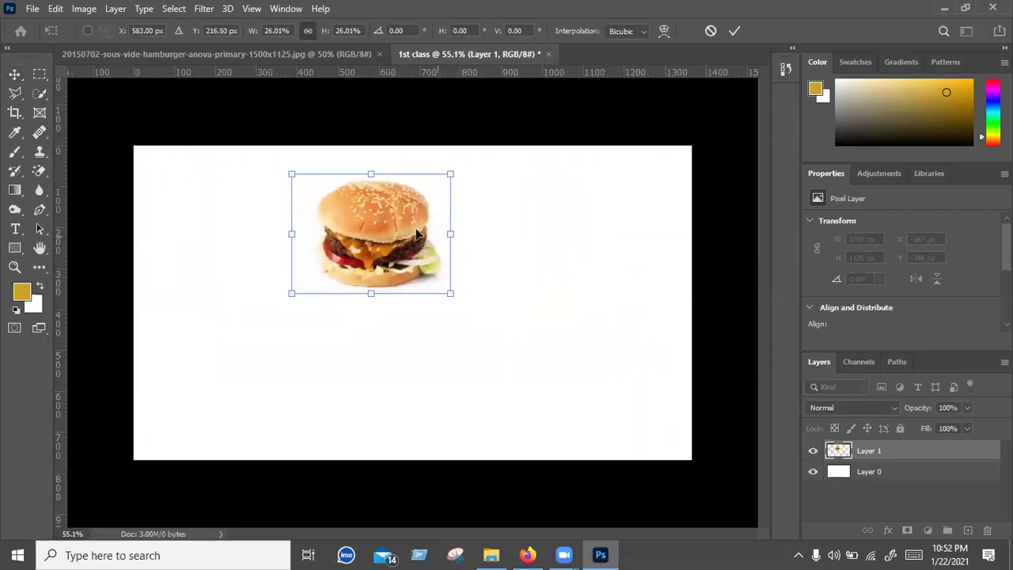
drag(372, 237, 415, 293)
key(Return)
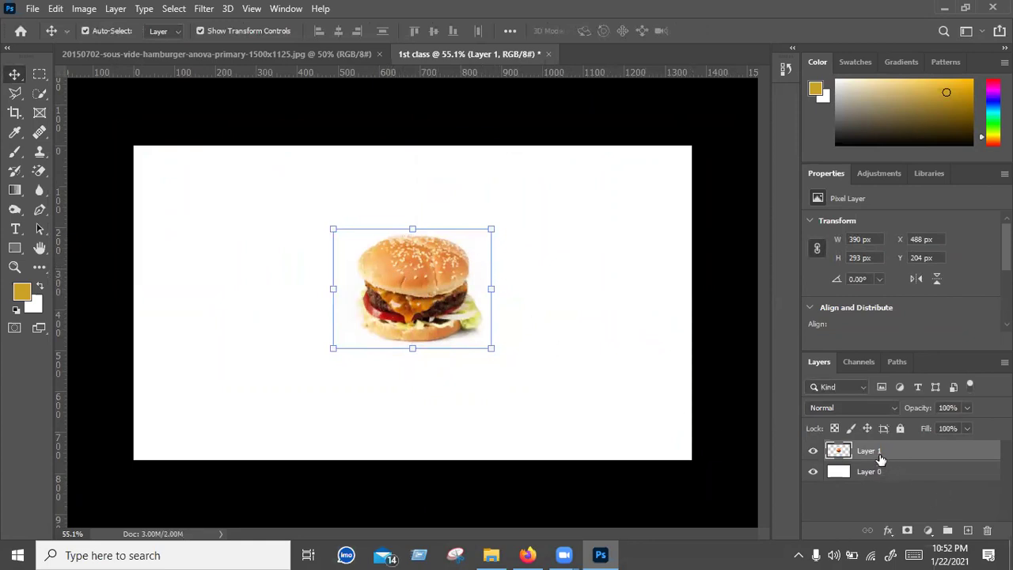
Step: Deselect the burger layer and select Layer 0 in the Layers panel
click(887, 491)
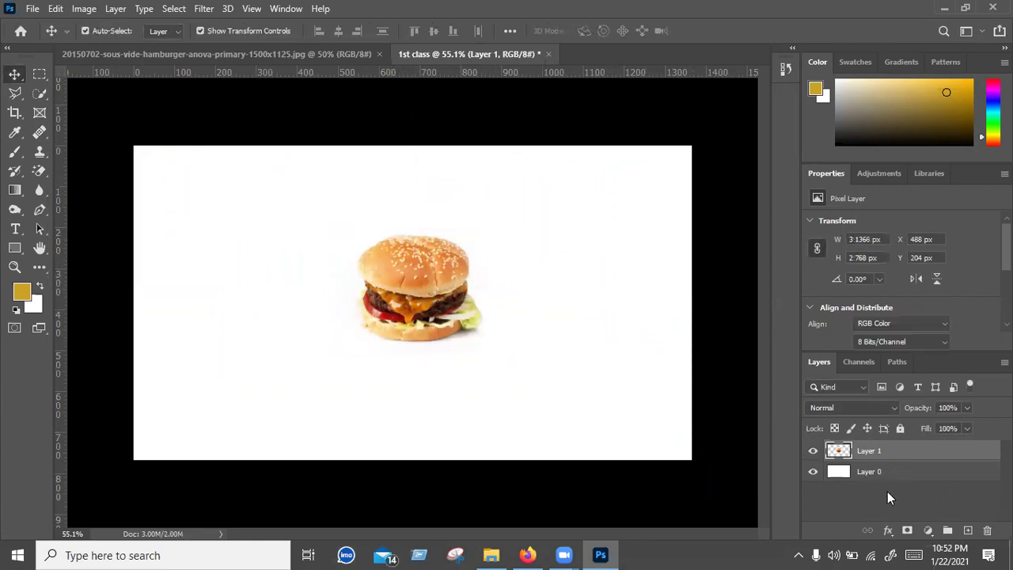
click(900, 450)
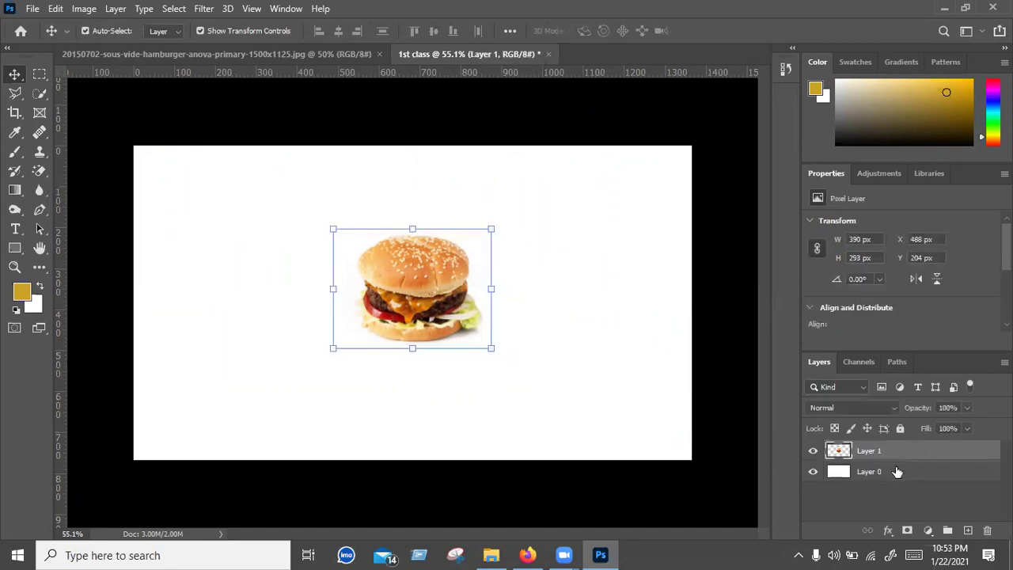
click(867, 471)
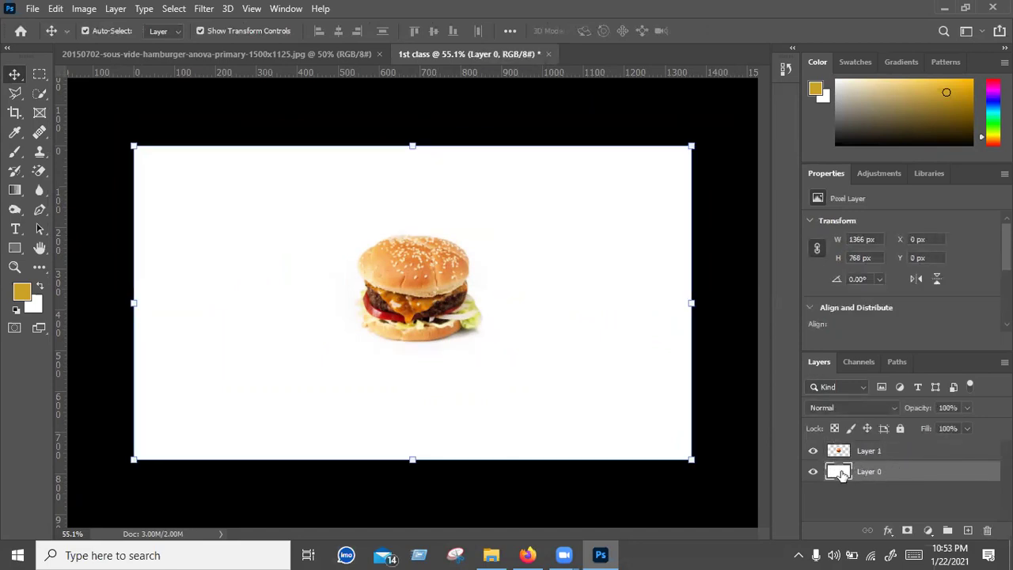
click(892, 455)
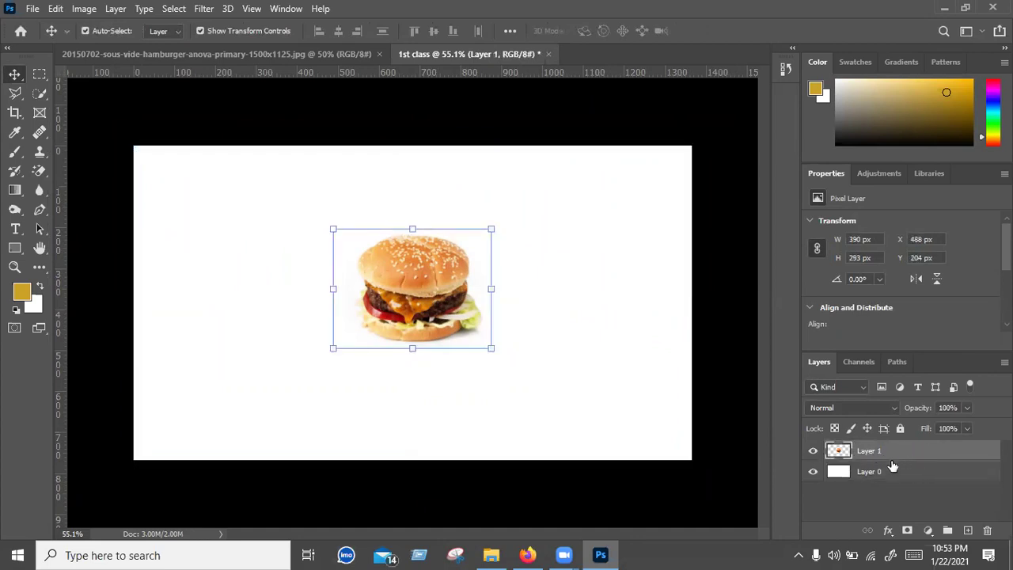
click(916, 481)
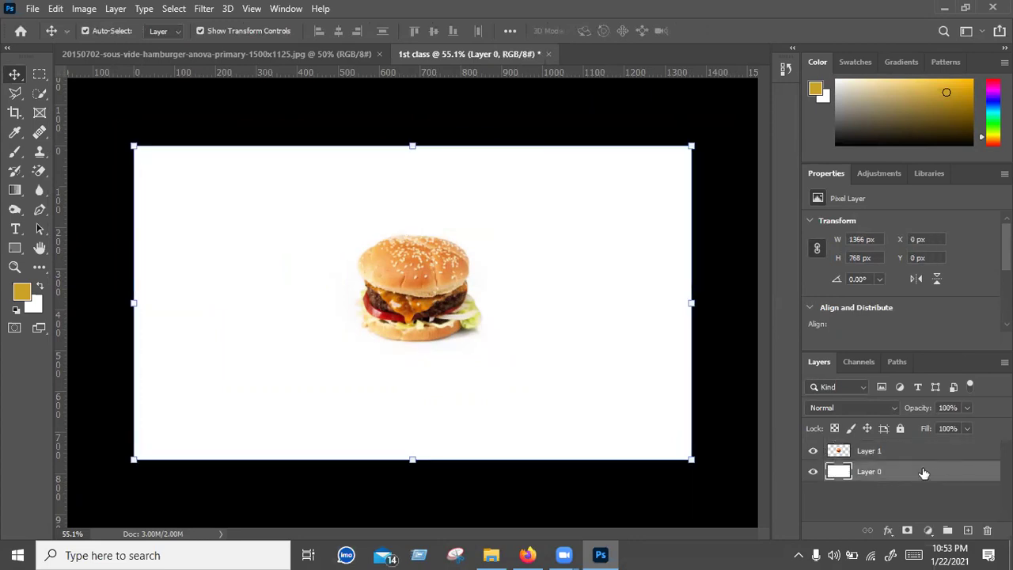
click(922, 453)
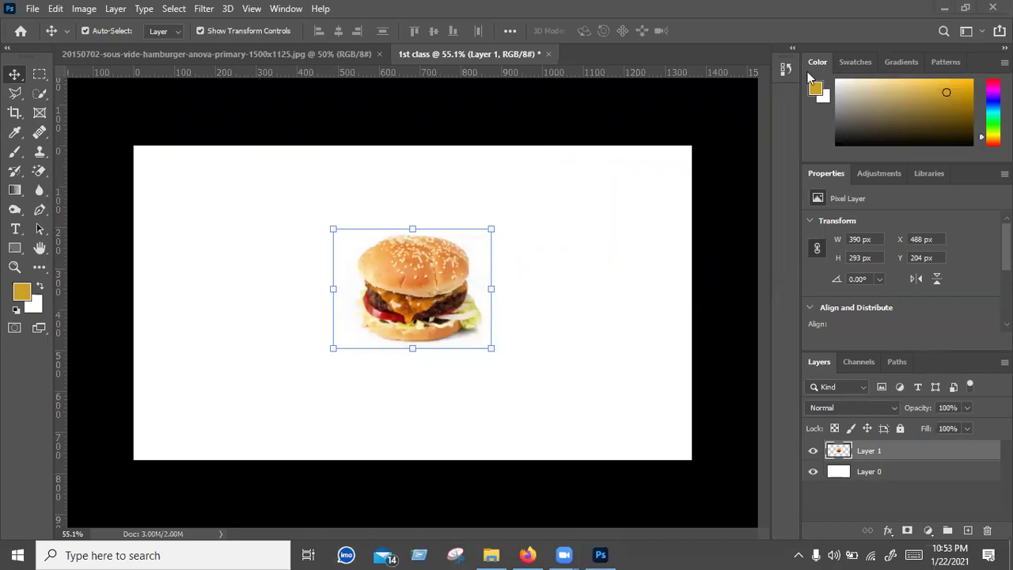
click(899, 472)
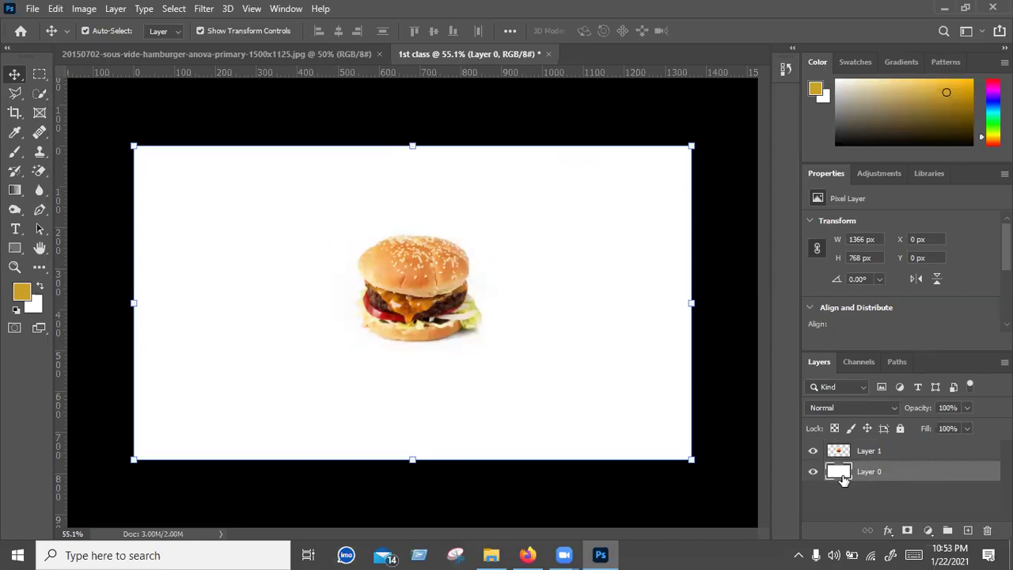
click(871, 453)
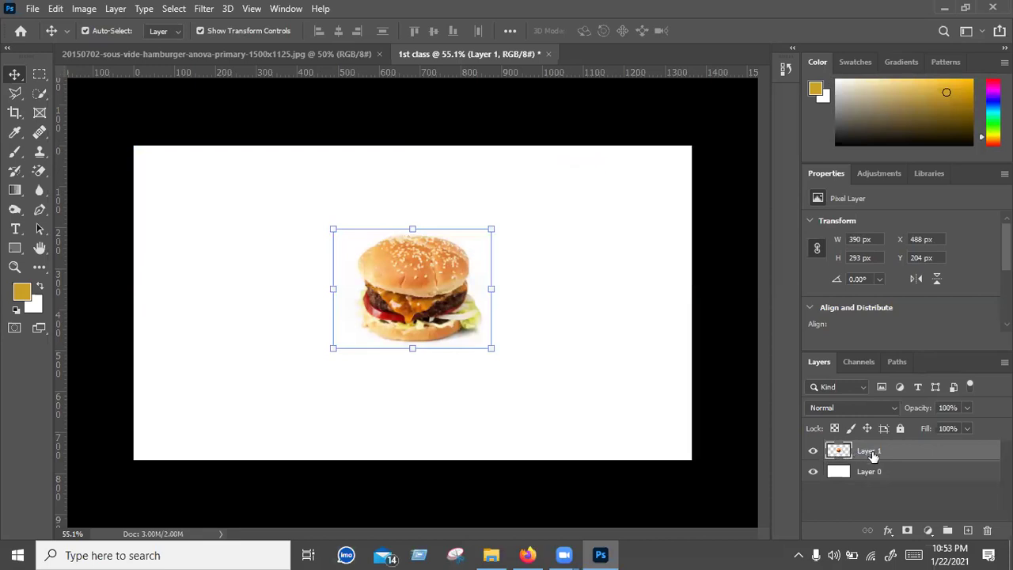
click(879, 473)
click(898, 455)
click(899, 472)
click(899, 452)
Step: Try moving the burger to the top-right corner, then undo so it returns to 488, 204
drag(415, 267, 611, 201)
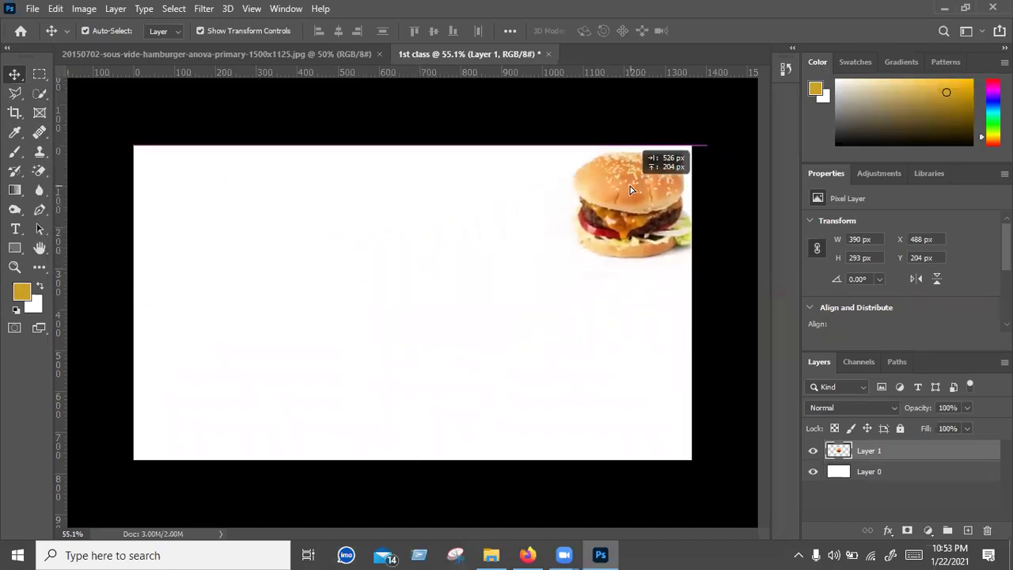
drag(611, 200, 633, 187)
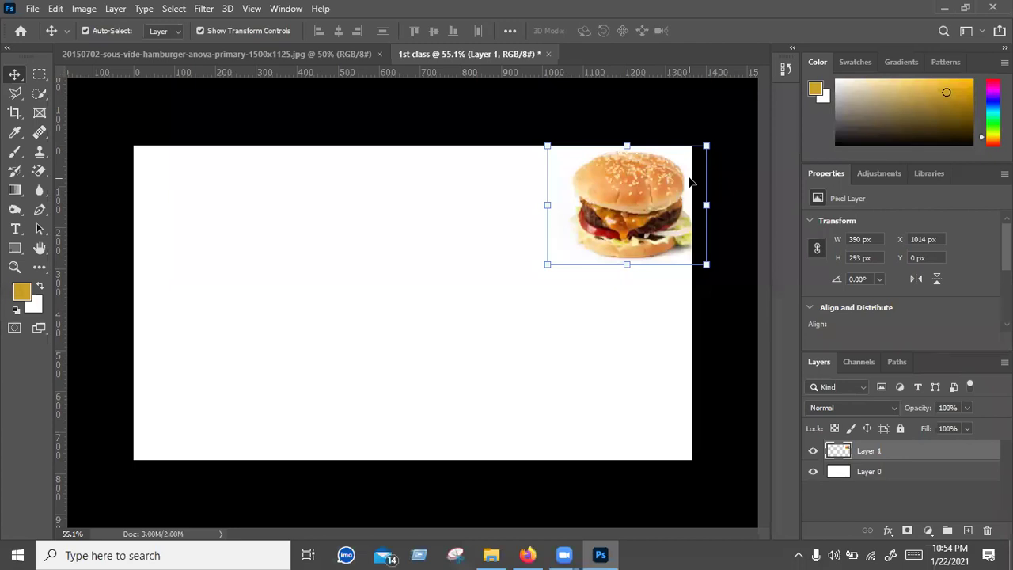
key(ctrl)
key(ctrl+z)
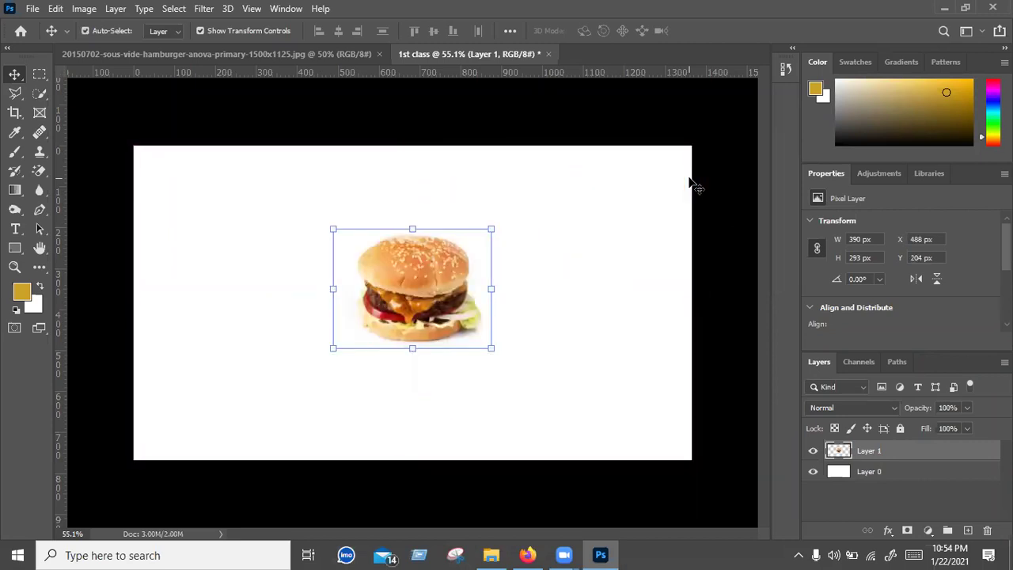
key(Delete)
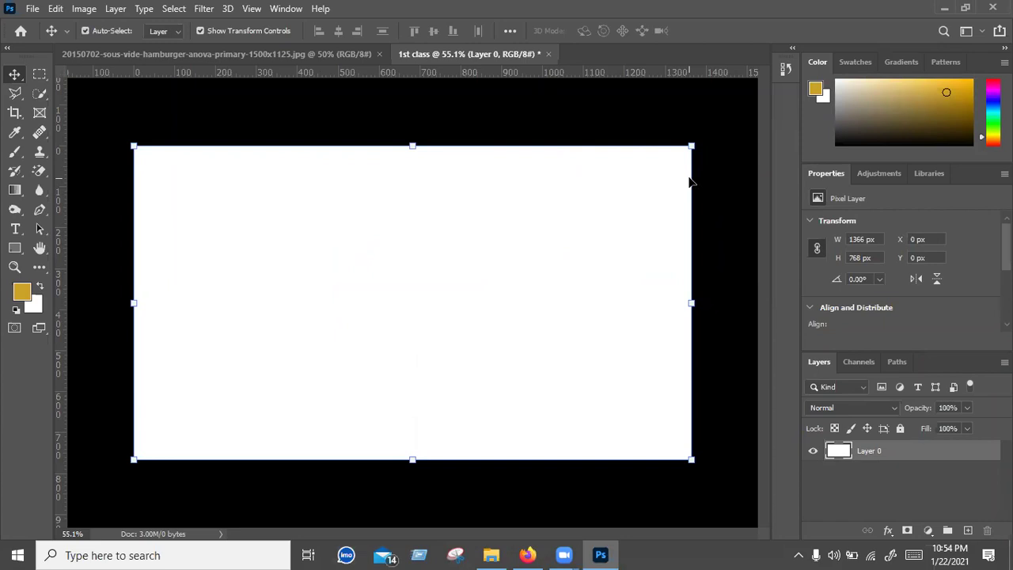
key(ctrl)
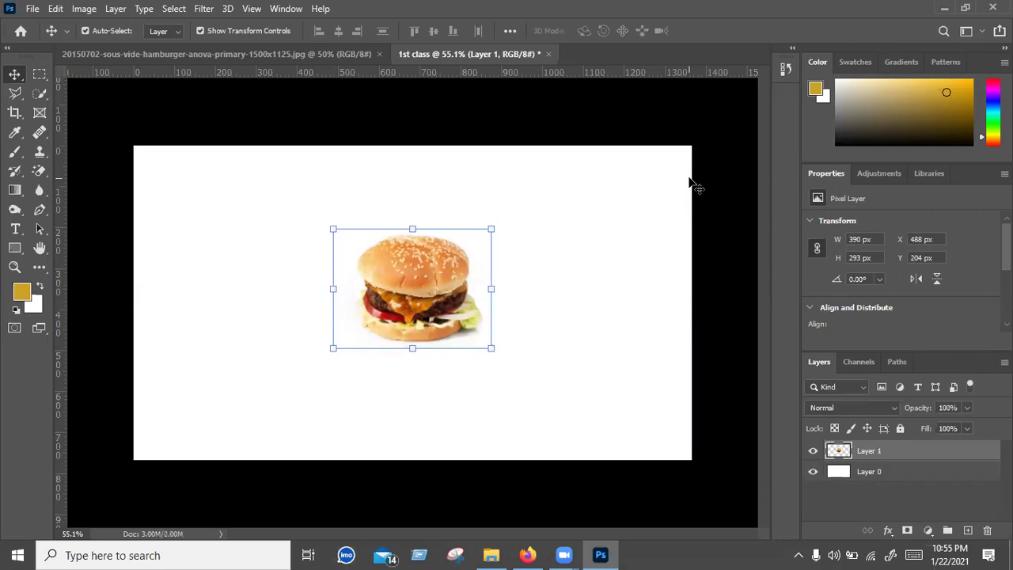
Step: Move the burger to the lower left at X 293, Y 454, stepping through undo and redo
drag(349, 298, 461, 258)
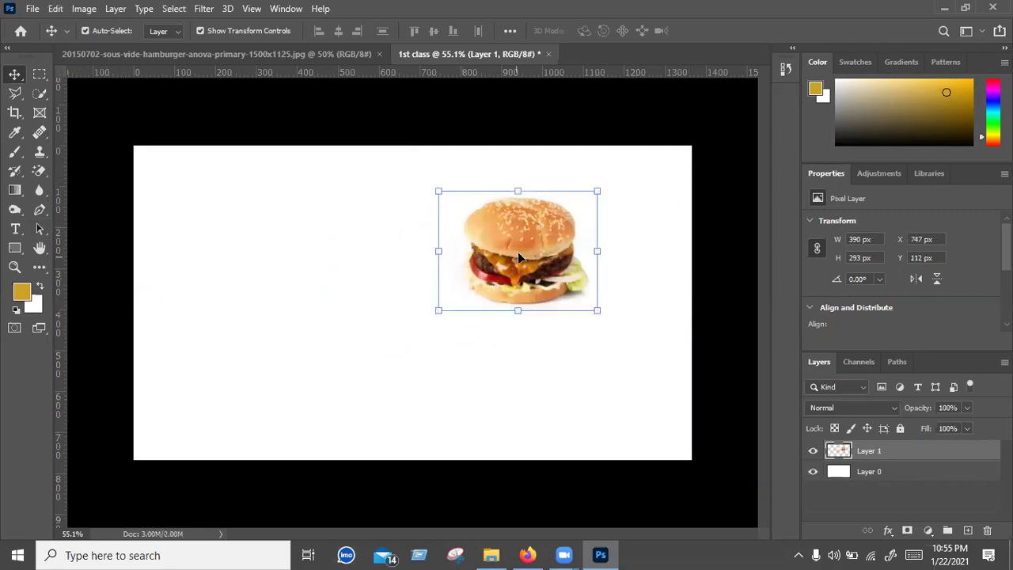
mouse_move(527, 244)
mouse_down()
mouse_move(538, 306)
mouse_move(335, 392)
mouse_up()
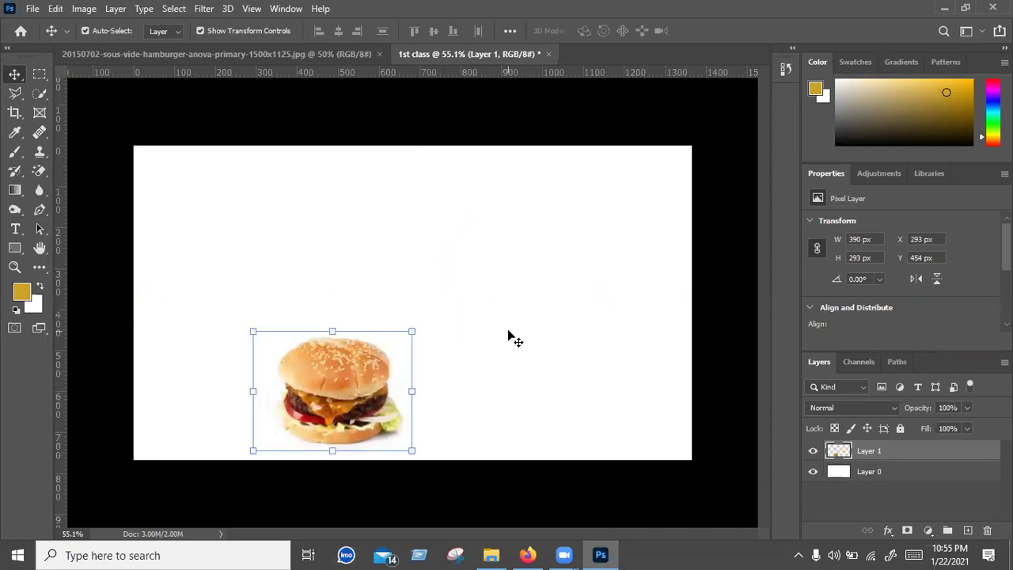
key(ctrl+z)
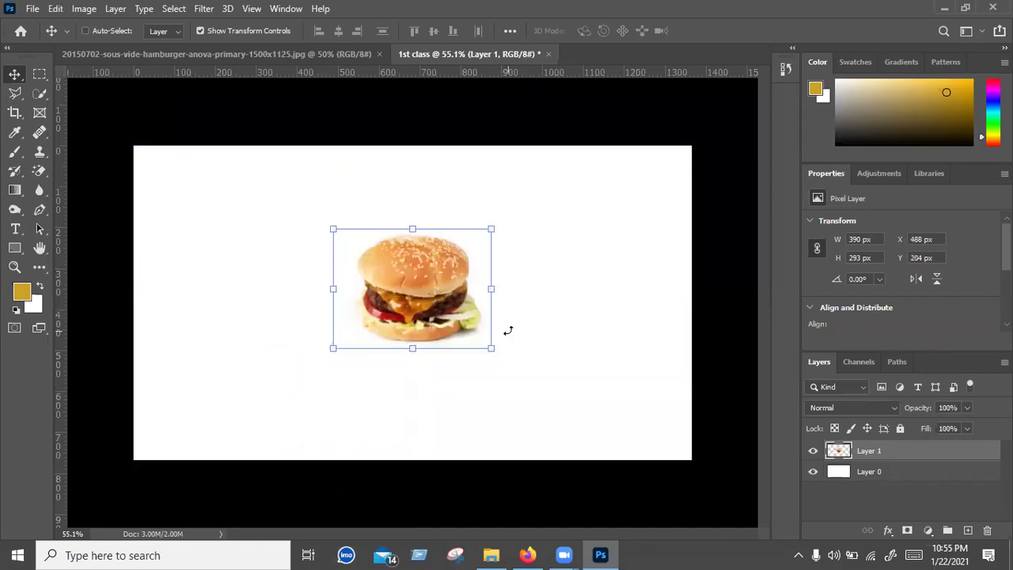
key(ctrl+z)
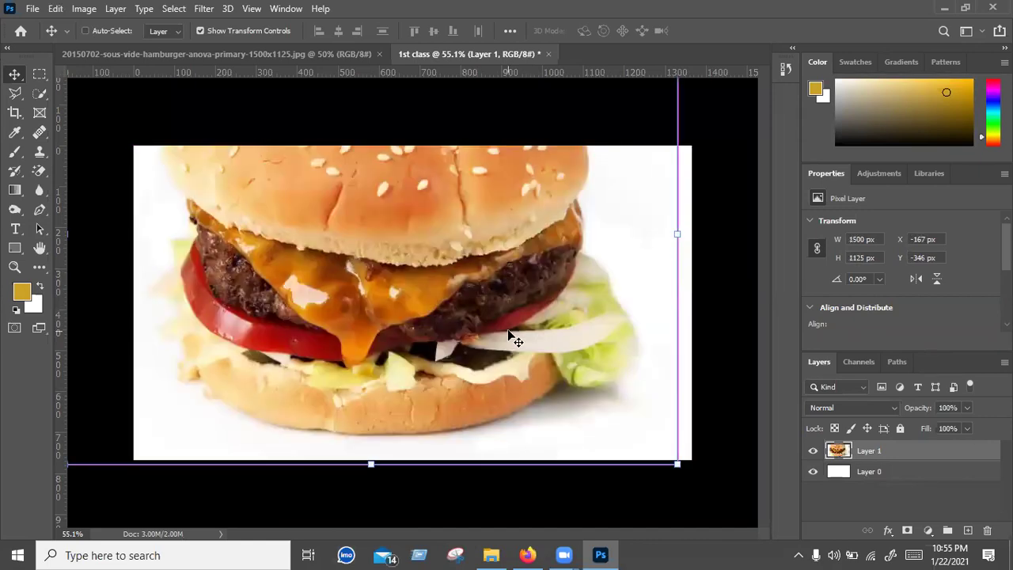
key(ctrl+shift+z)
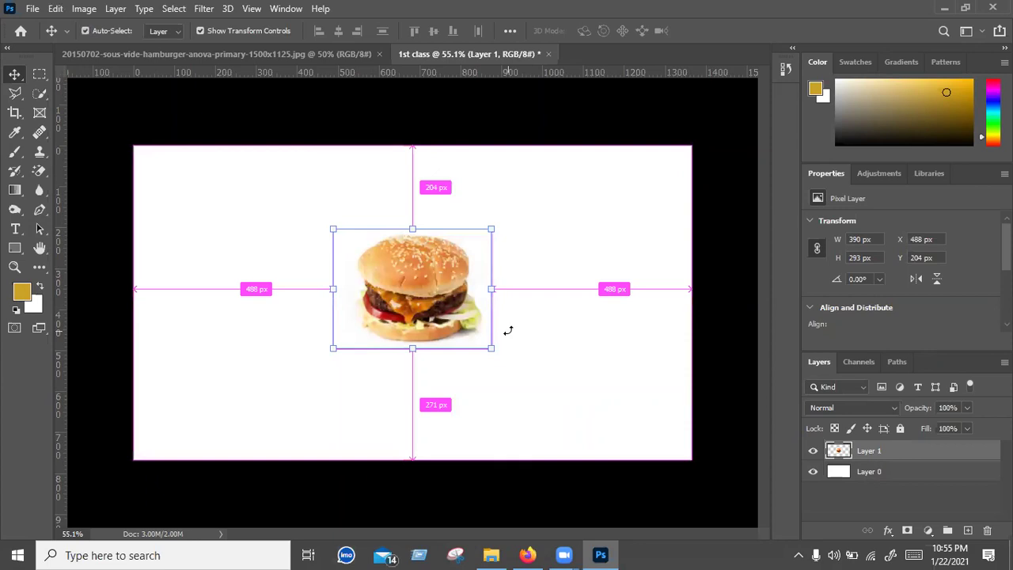
key(ctrl)
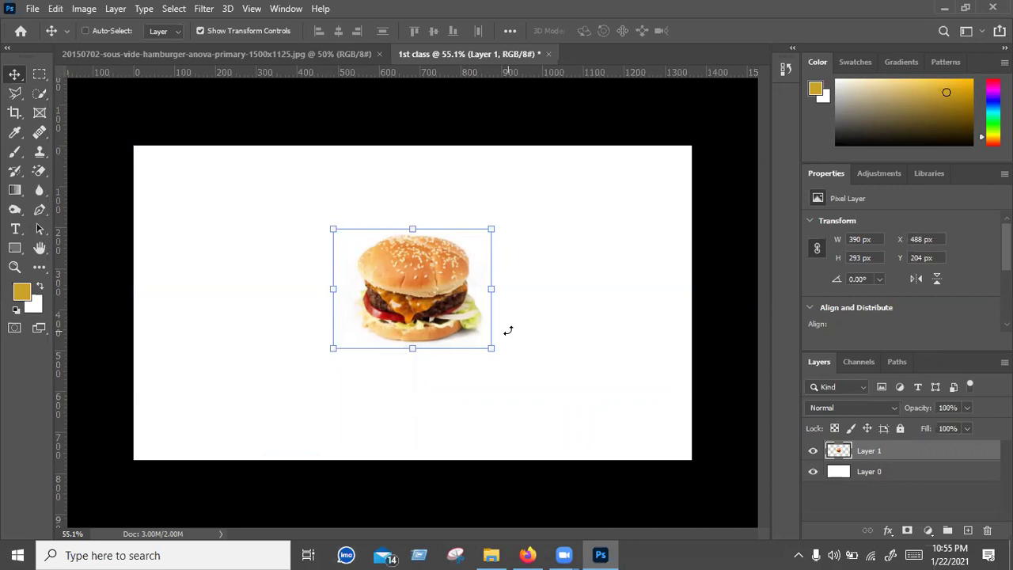
key(ctrl+z)
key(ctrl)
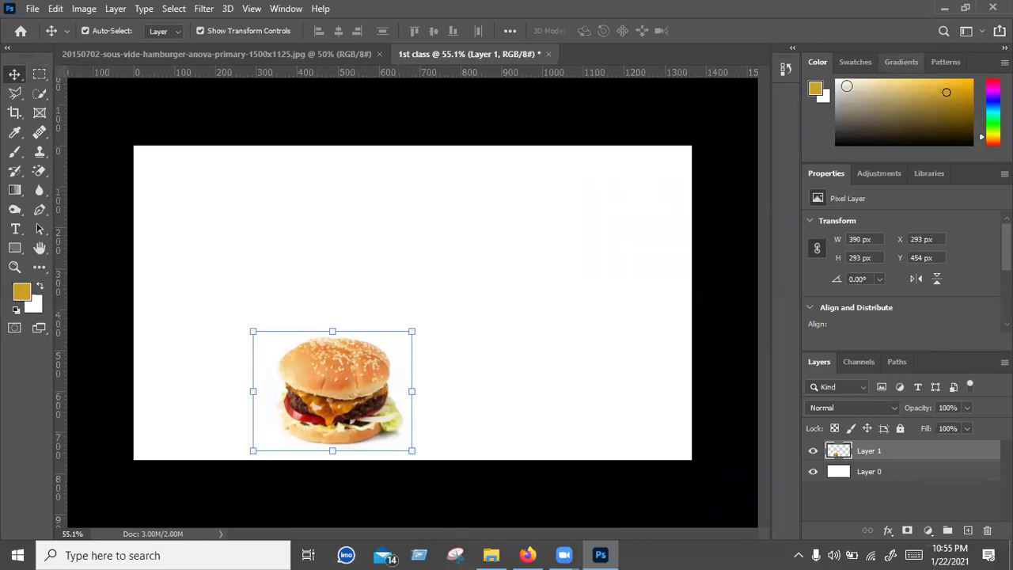
right_click(12, 75)
click(12, 76)
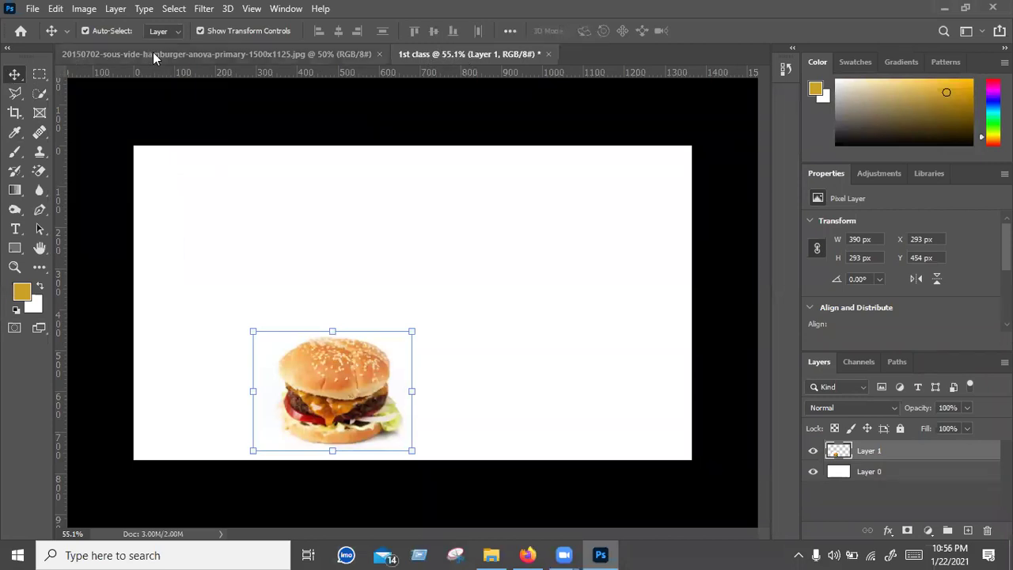
click(252, 54)
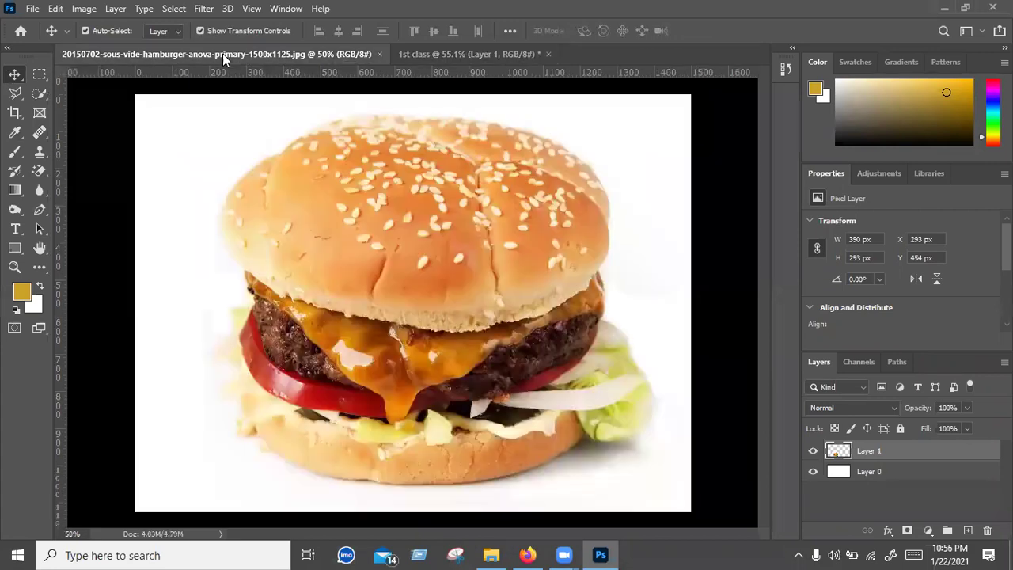
click(451, 52)
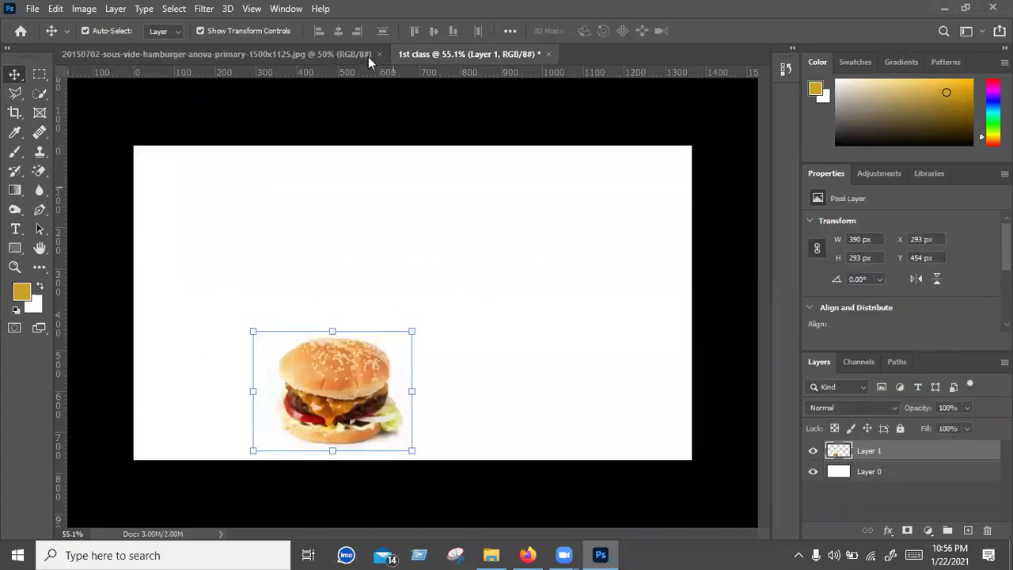
click(336, 55)
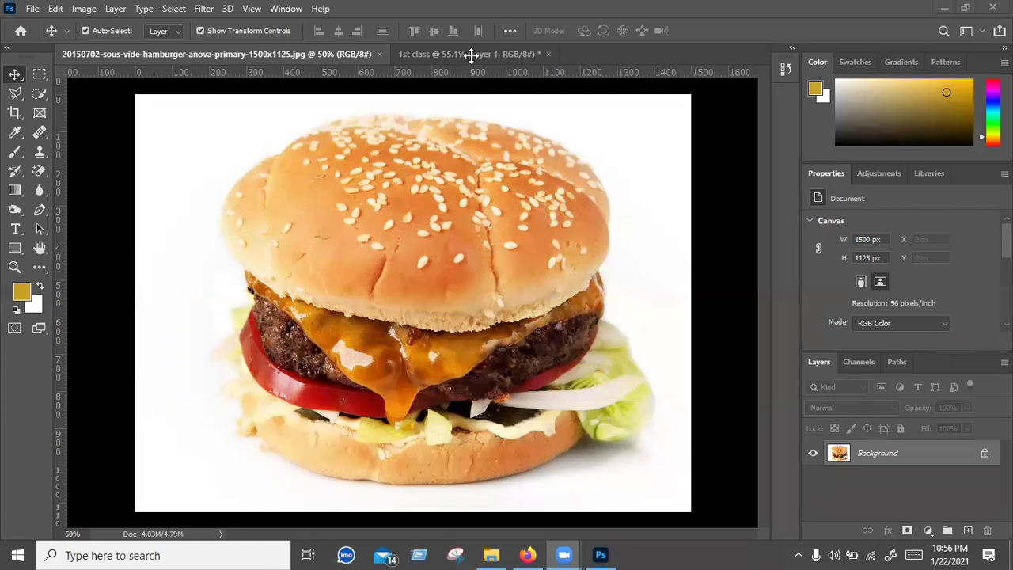
drag(831, 455, 433, 330)
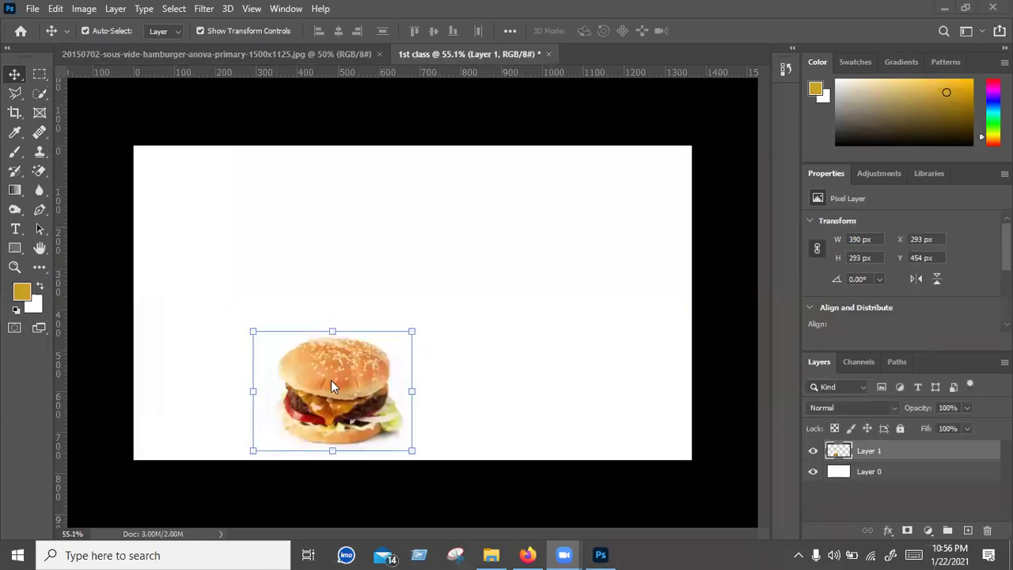
Step: Drag the burger back to the canvas centre at 488, 222 and reselect Layer 1
drag(354, 366, 444, 265)
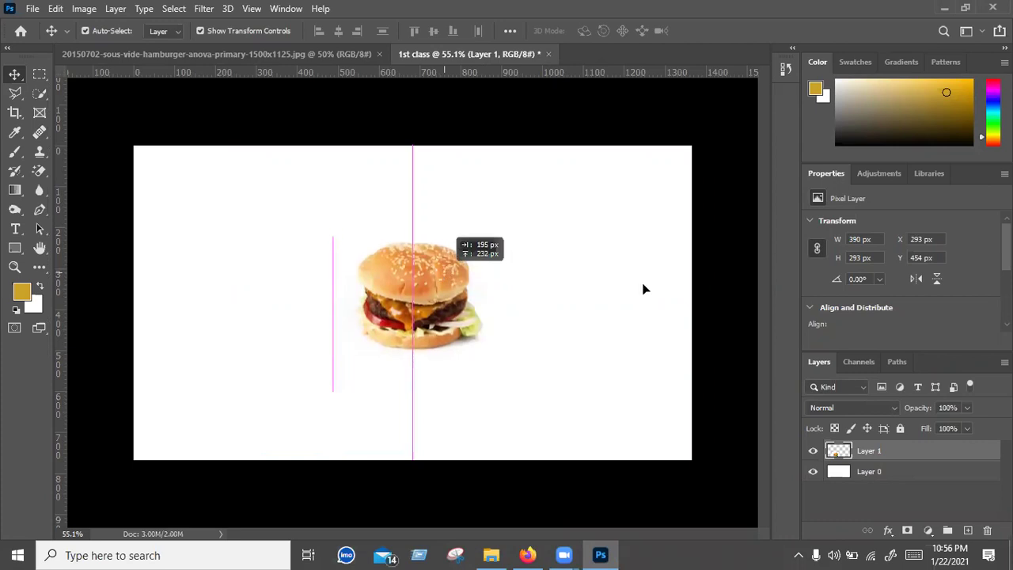
click(717, 423)
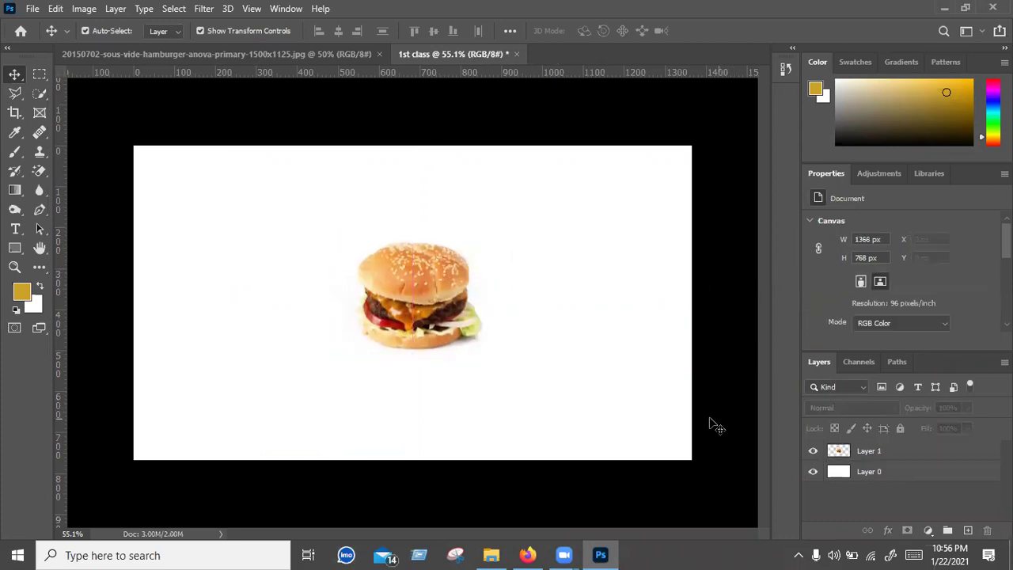
click(884, 458)
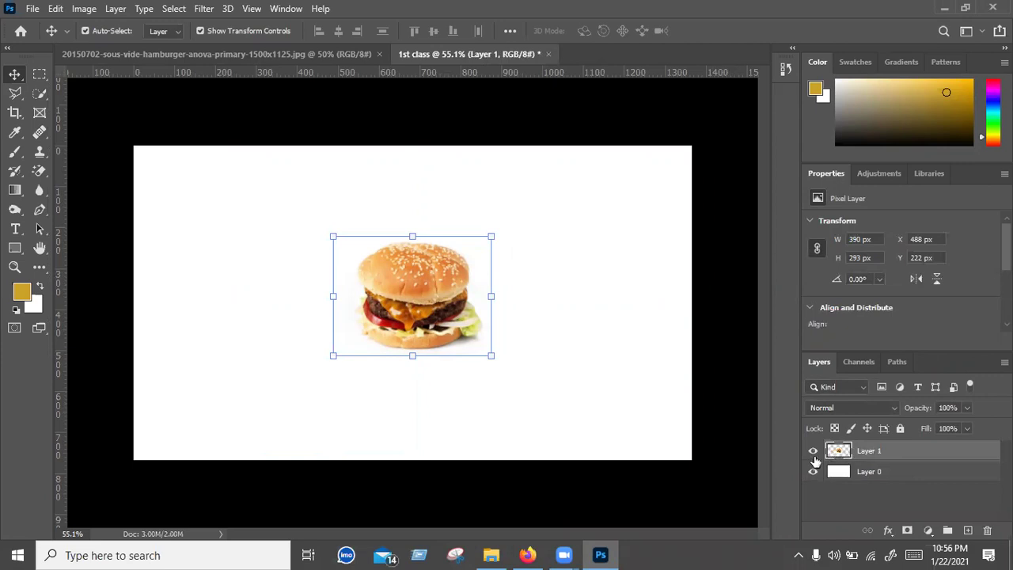
drag(816, 459, 813, 472)
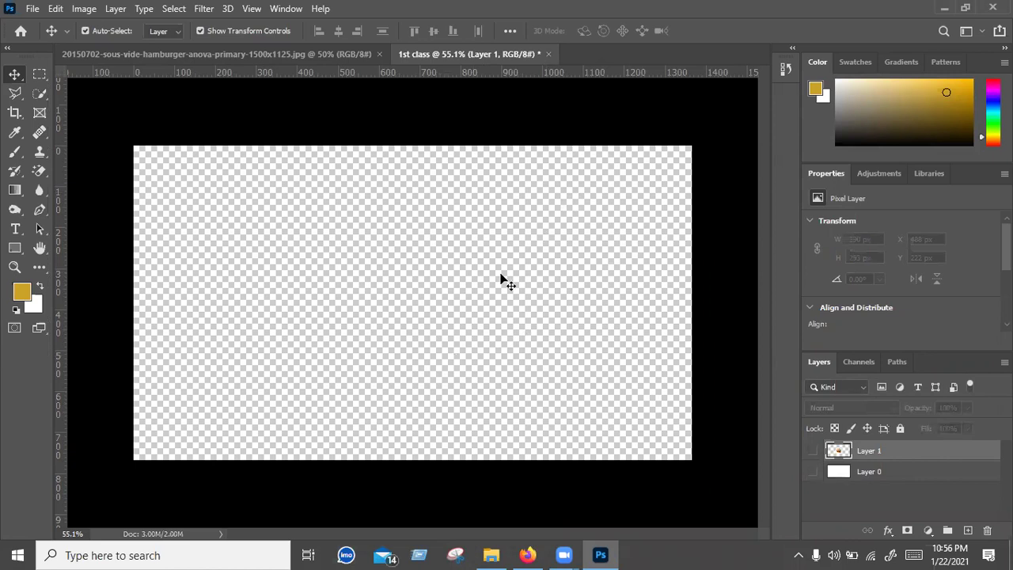
click(401, 285)
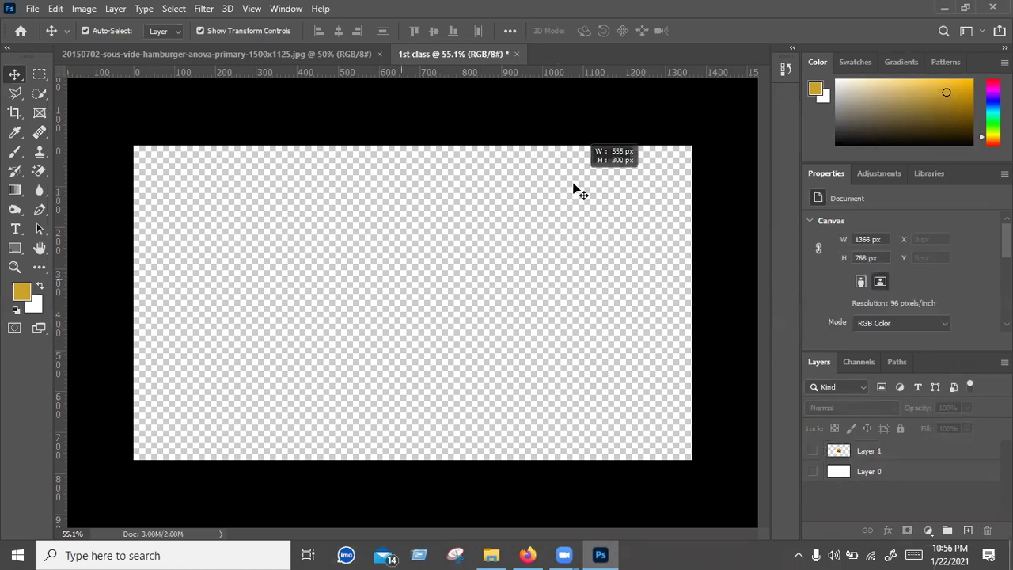
mouse_move(412, 229)
mouse_down()
mouse_move(598, 212)
mouse_move(364, 230)
mouse_move(395, 287)
mouse_up()
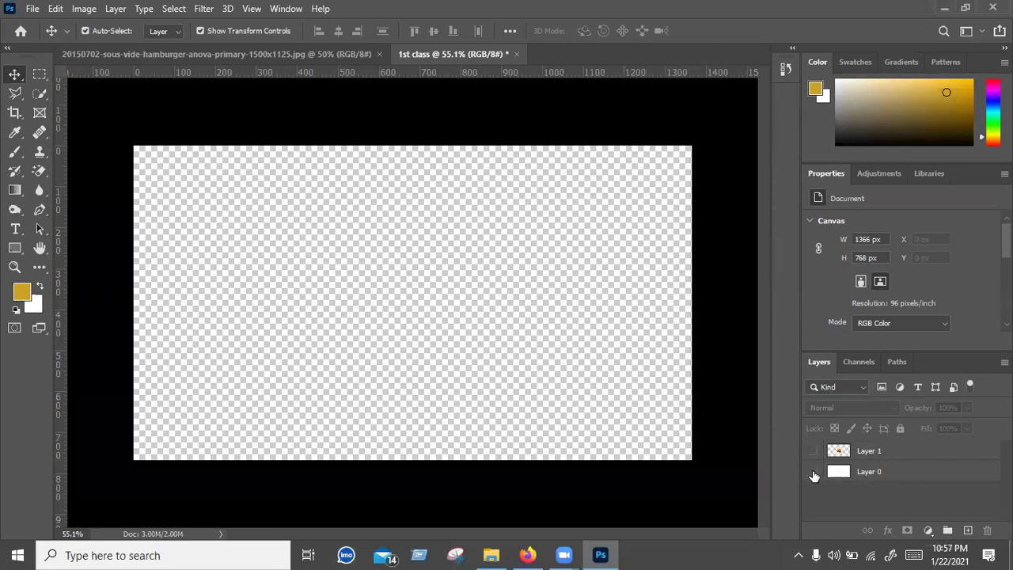
click(814, 473)
click(813, 473)
click(814, 473)
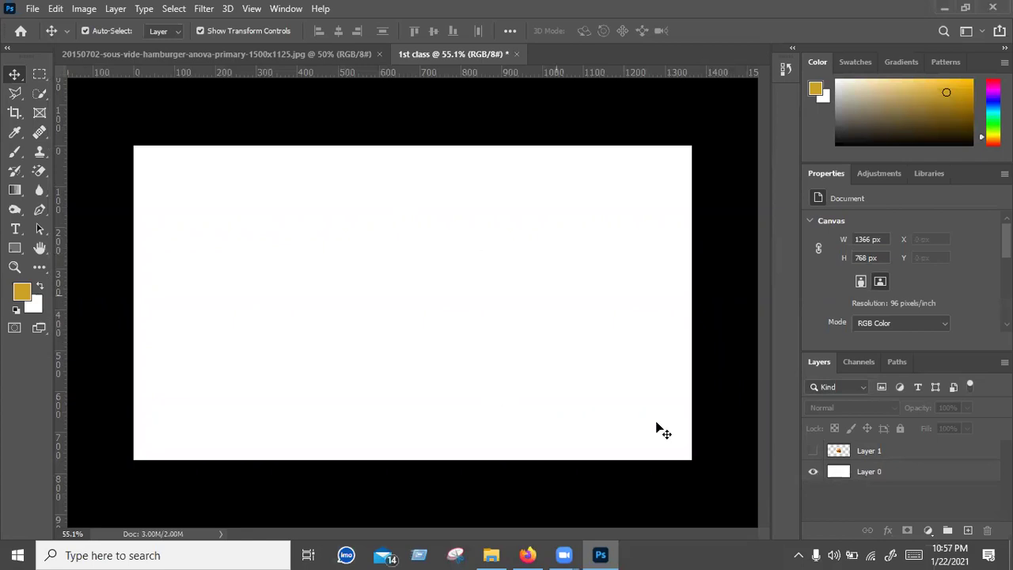
click(814, 452)
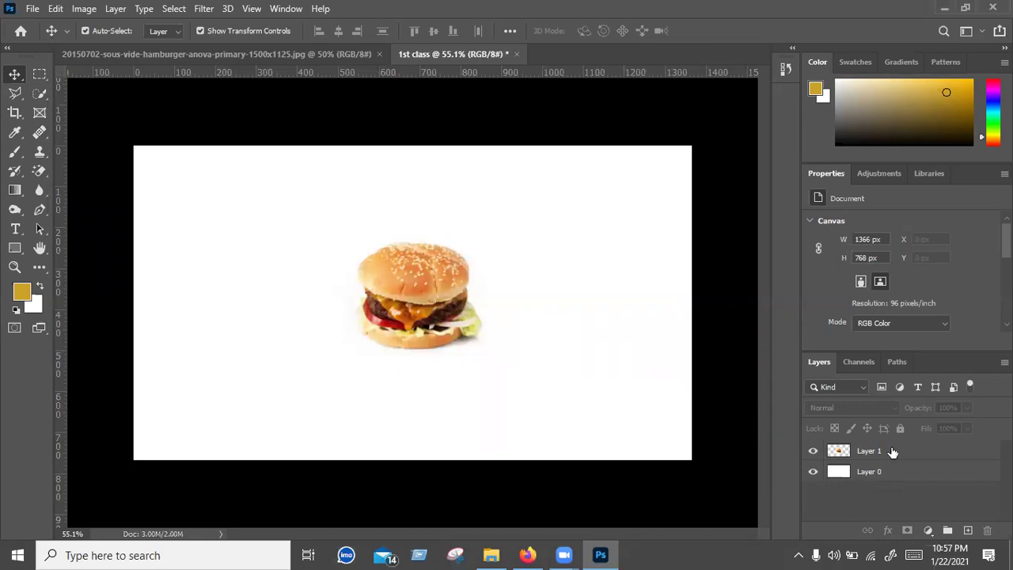
click(891, 451)
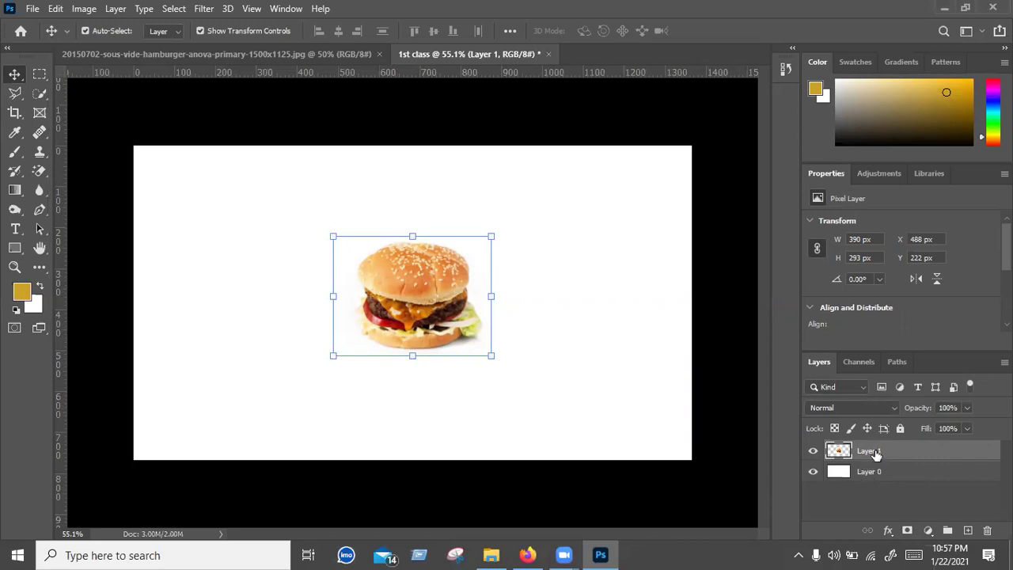
drag(875, 453, 874, 476)
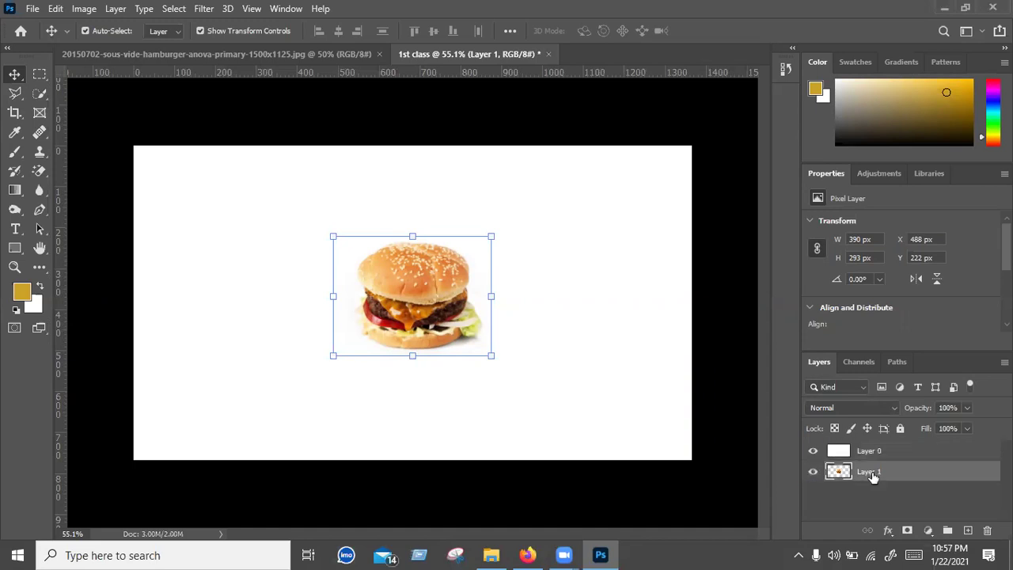
click(864, 502)
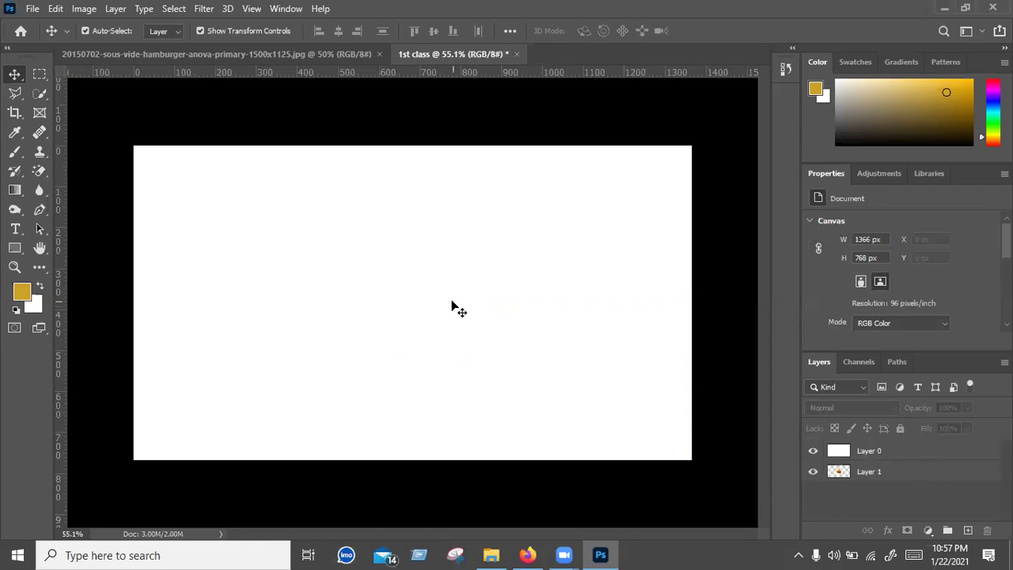
click(870, 453)
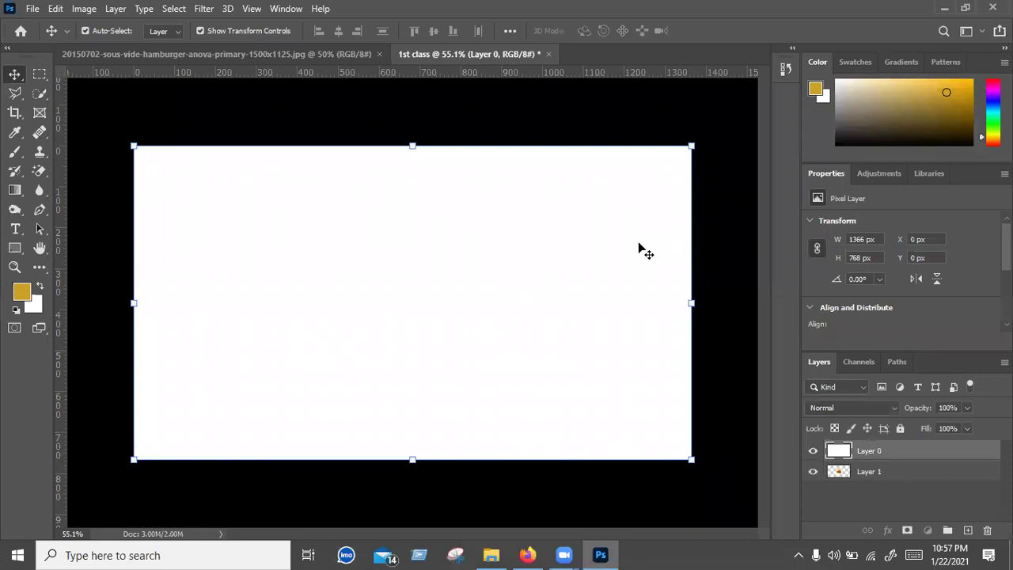
key(ctrl+[)
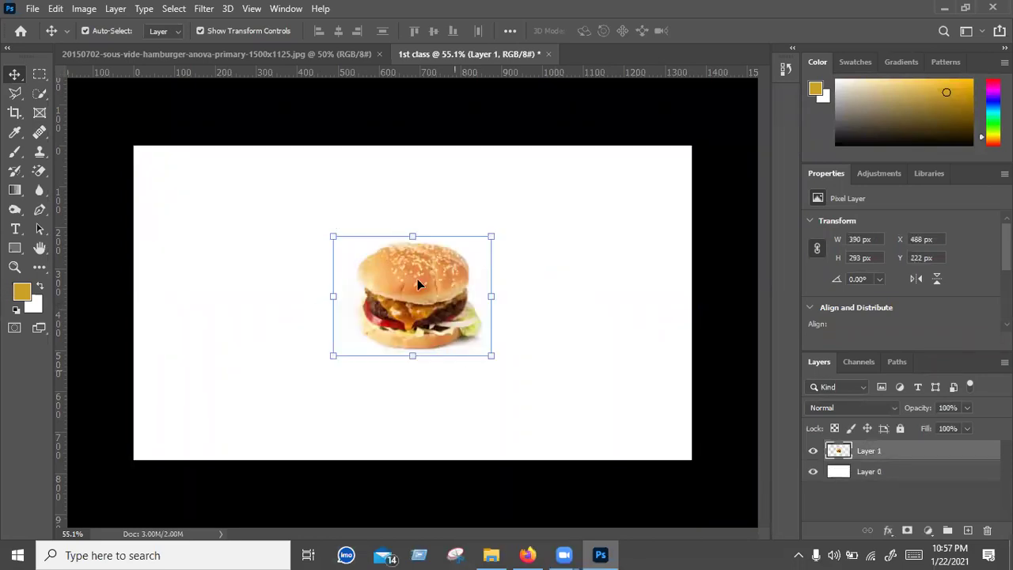
click(813, 473)
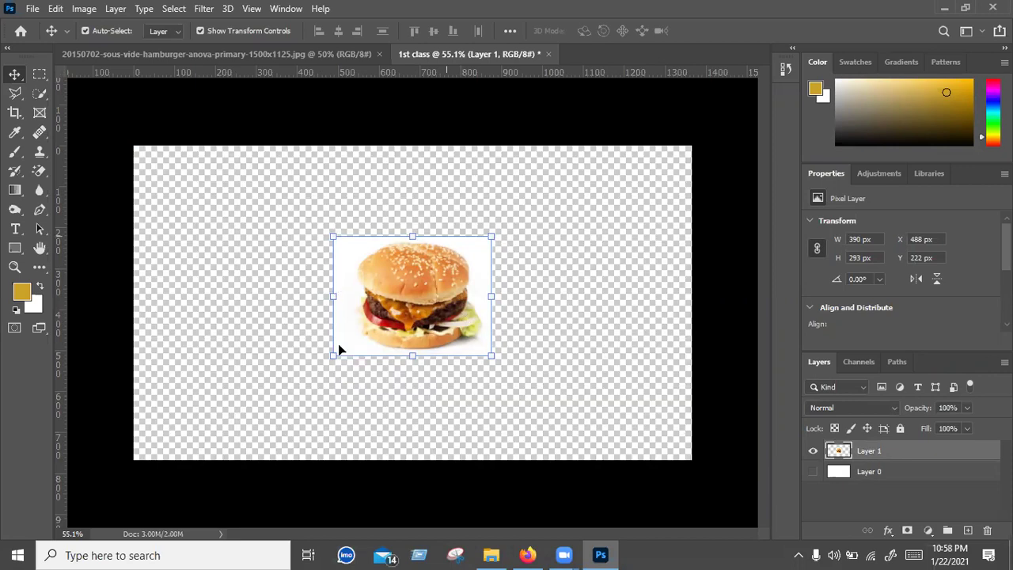
click(514, 228)
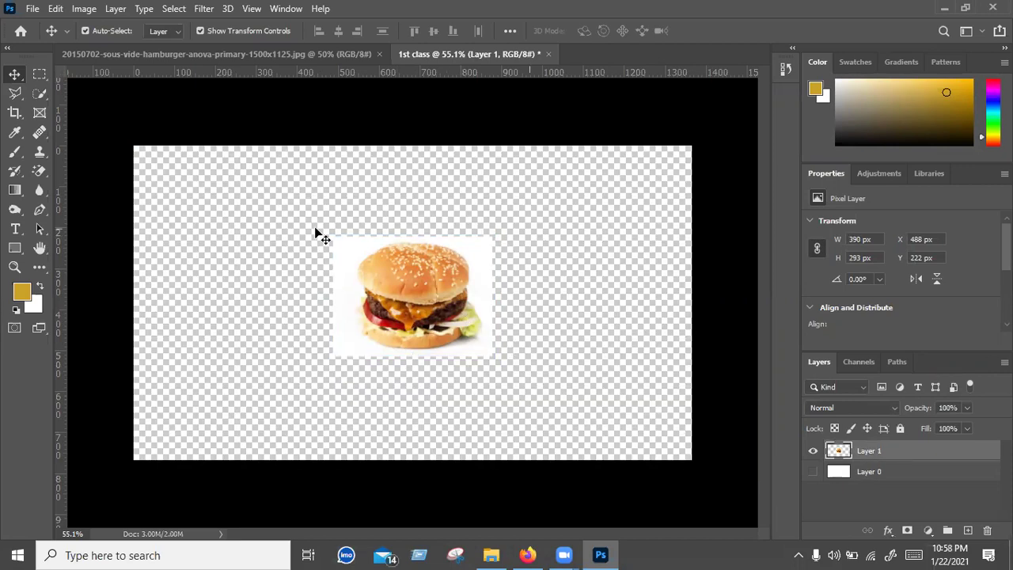
click(447, 374)
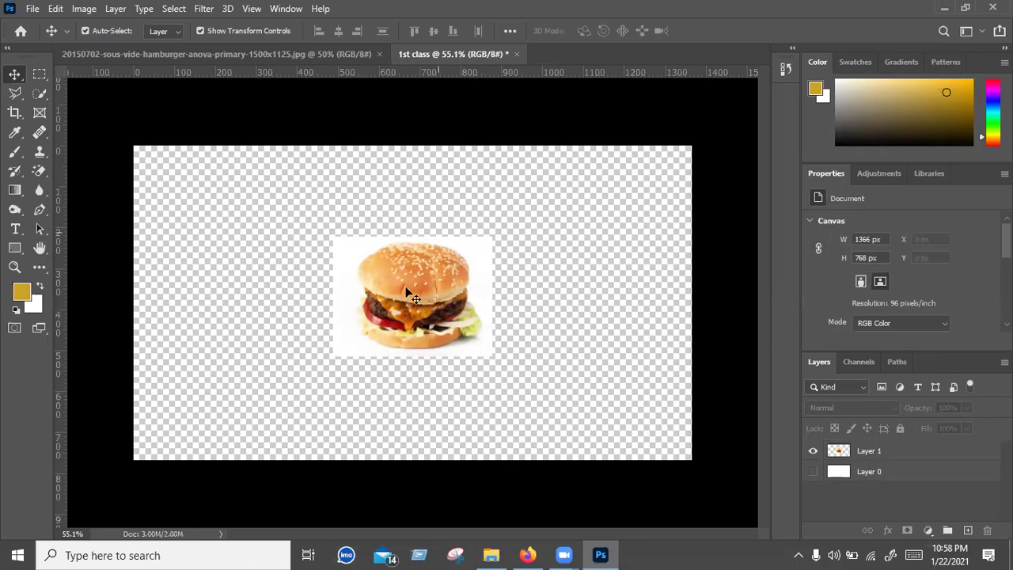
click(813, 472)
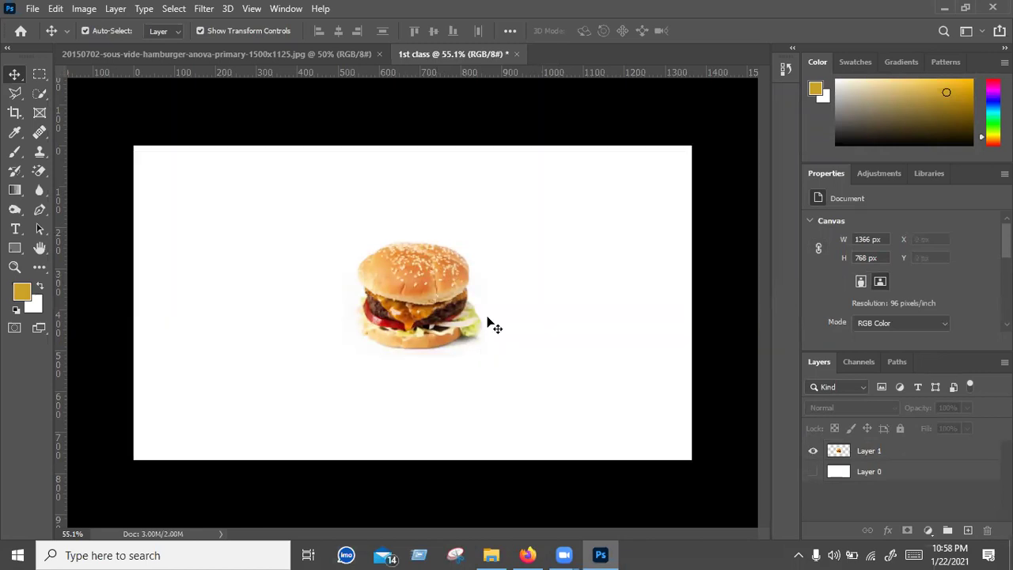
key(ctrl+z)
click(453, 302)
Step: Nudge the 390×293 px burger so it rests at 514, 198 on the canvas
mouse_move(471, 299)
mouse_down()
mouse_move(464, 305)
mouse_move(472, 311)
mouse_up()
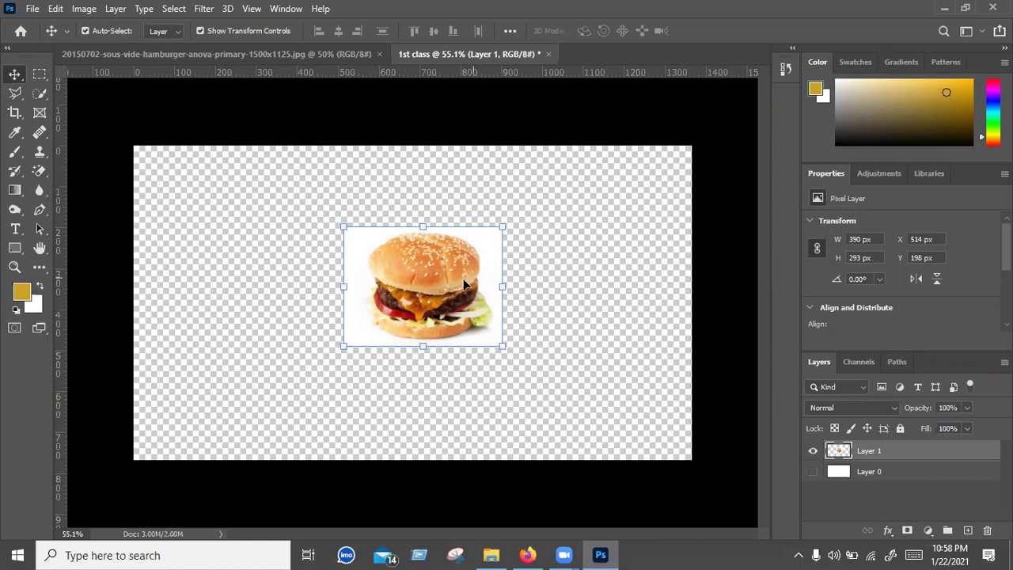
Step: Free Transform the burger up to about 233%, roughly 910×683 px, and commit the size
key(ctrl)
key(ctrl)
mouse_move(507, 351)
mouse_down()
mouse_move(519, 367)
mouse_move(488, 408)
mouse_move(515, 388)
mouse_move(496, 383)
mouse_move(501, 372)
mouse_move(471, 337)
mouse_move(536, 407)
mouse_move(549, 394)
mouse_move(525, 385)
mouse_move(532, 353)
mouse_move(593, 419)
mouse_move(558, 394)
mouse_up()
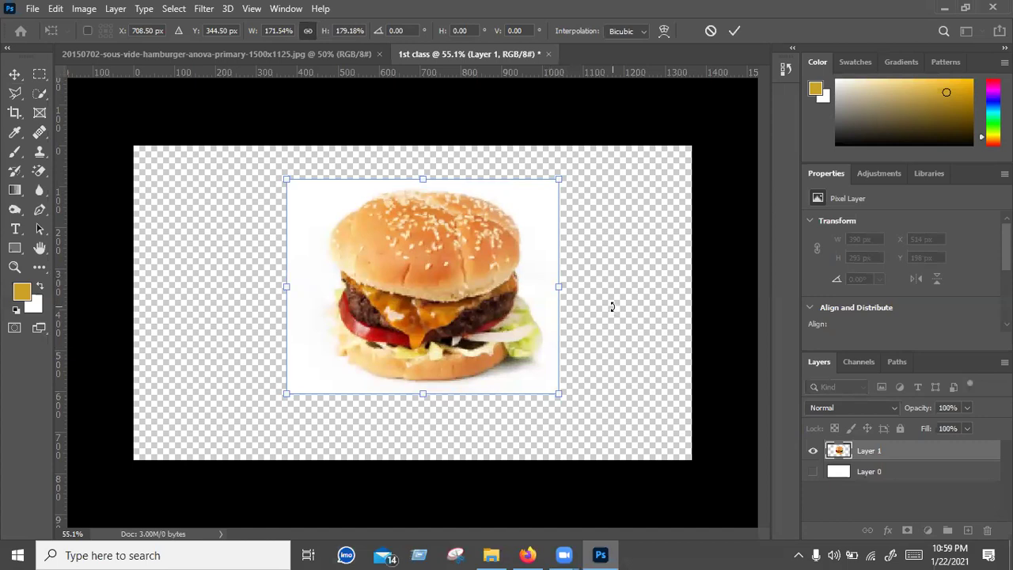
key(ctrl+z)
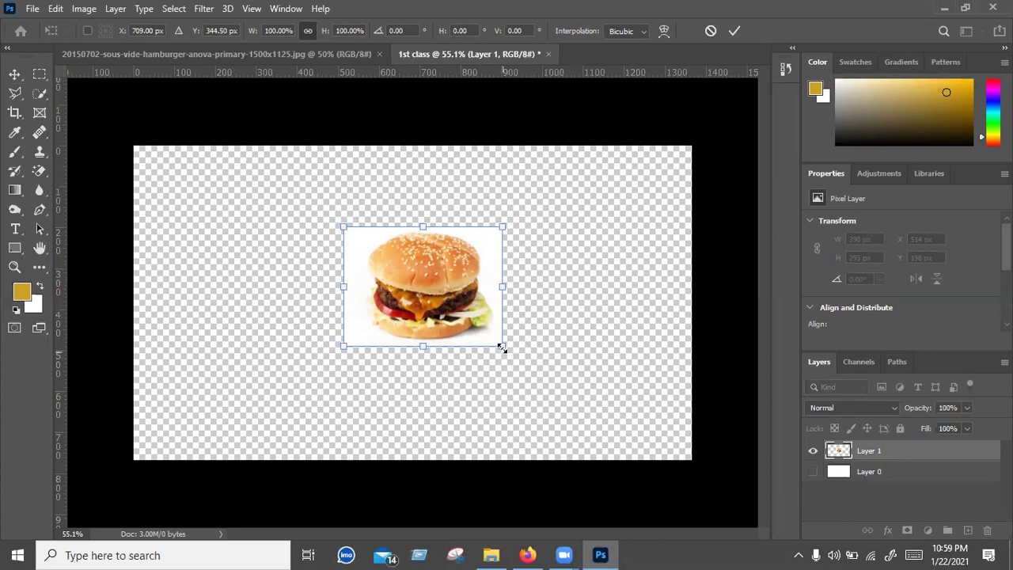
mouse_move(502, 348)
mouse_down()
mouse_move(543, 366)
mouse_move(473, 333)
mouse_move(581, 407)
mouse_move(617, 264)
mouse_move(647, 363)
mouse_move(488, 340)
mouse_move(562, 404)
mouse_move(633, 430)
mouse_move(618, 421)
mouse_move(613, 384)
mouse_move(440, 293)
mouse_move(583, 420)
mouse_move(546, 385)
mouse_move(625, 435)
mouse_move(612, 422)
mouse_up()
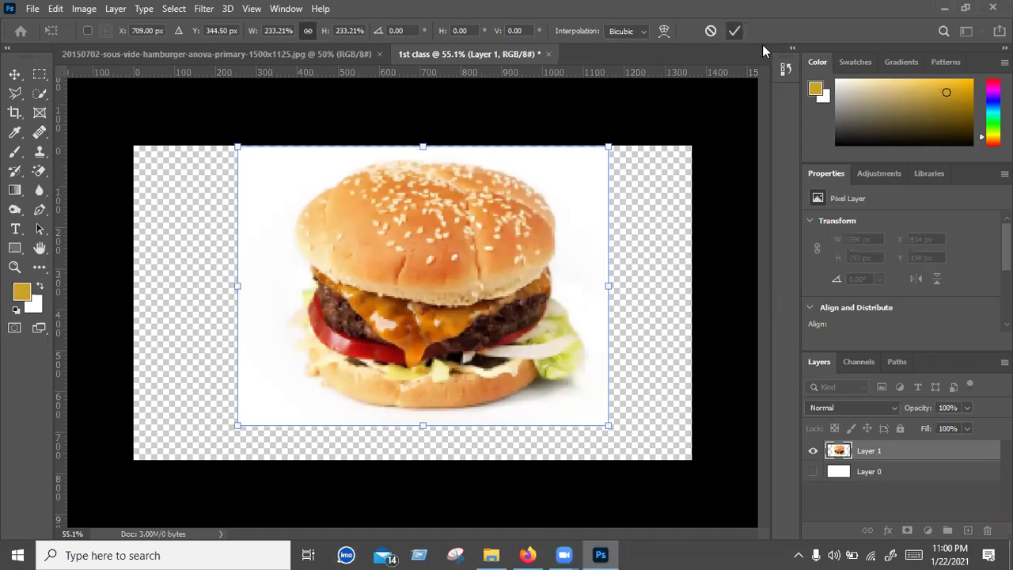
key(Return)
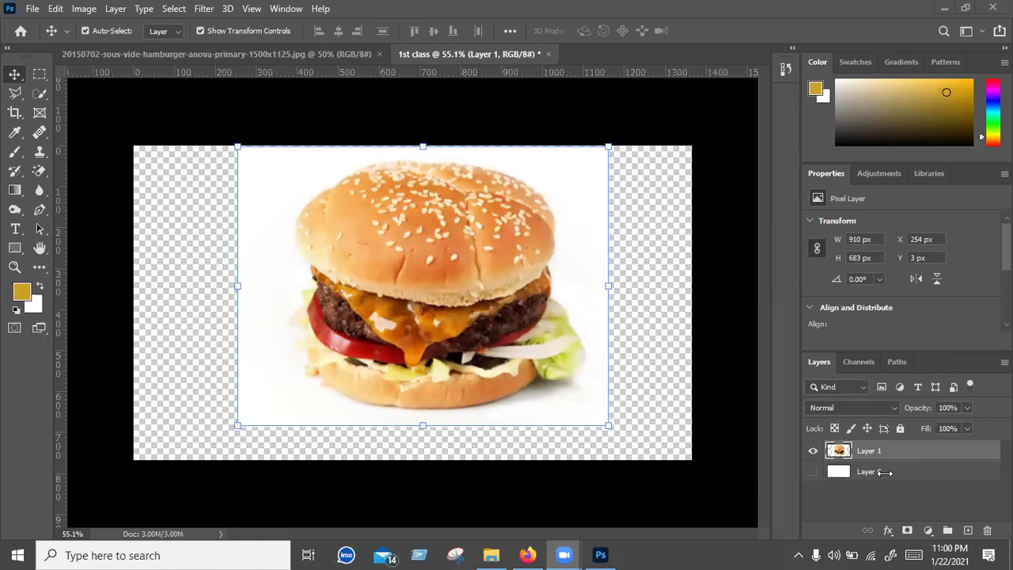
Step: Show white Layer 0, merge the burger layer down, and switch to the hamburger photo document
click(813, 473)
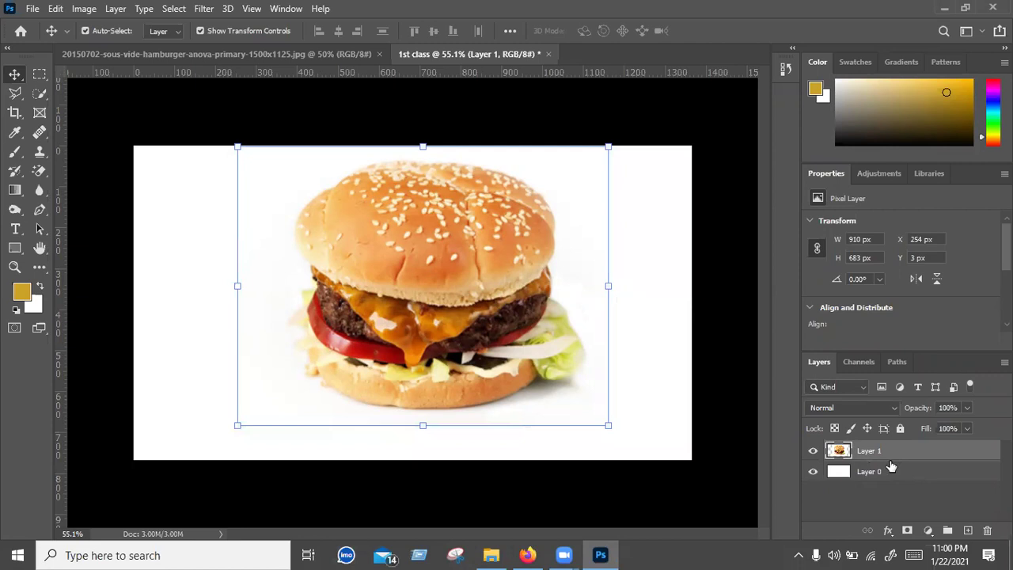
key(ctrl+e)
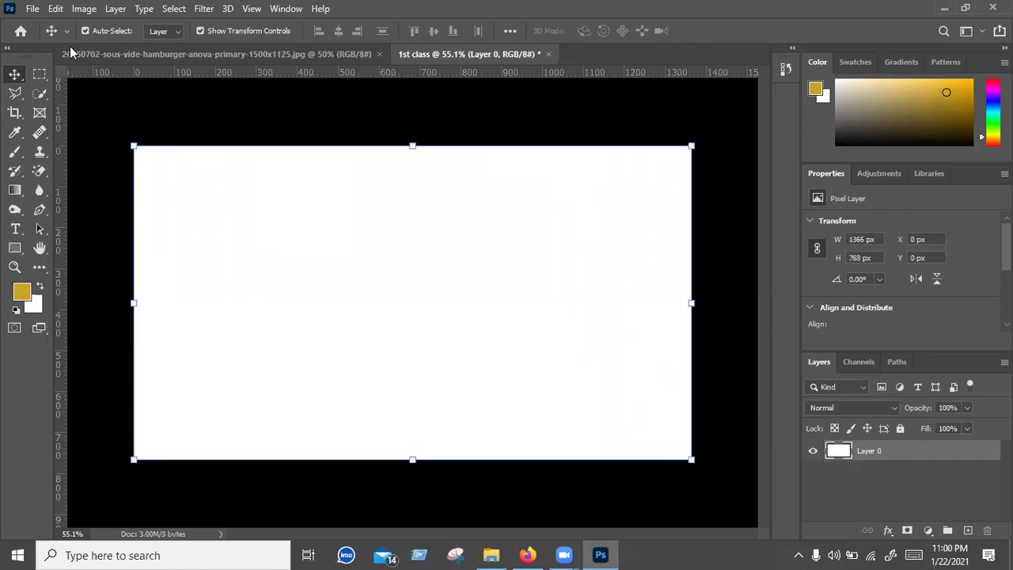
key(ctrl+Tab)
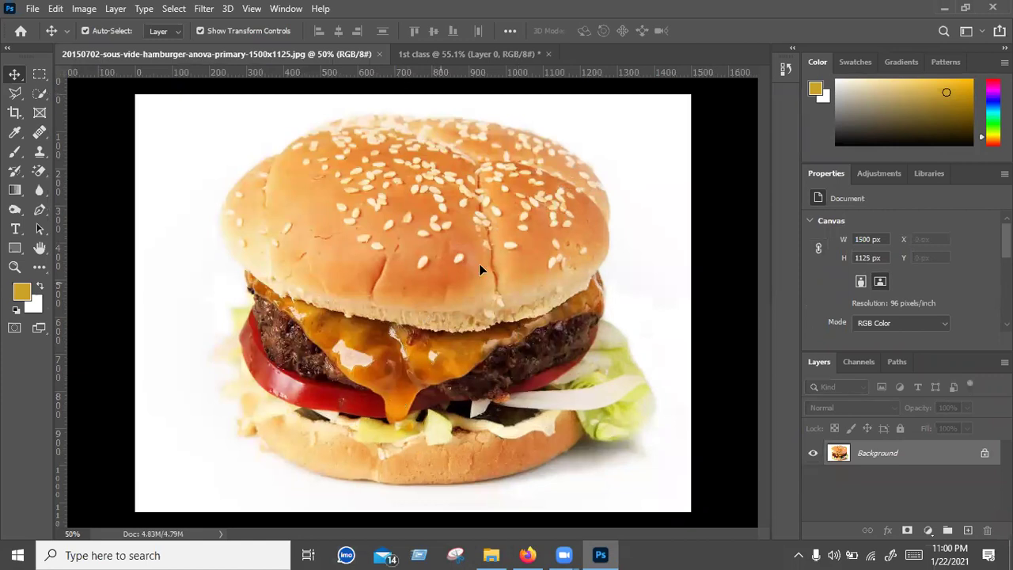
Step: Unlock the hamburger photo's Background into Layer 0 and shift the image upward
click(622, 263)
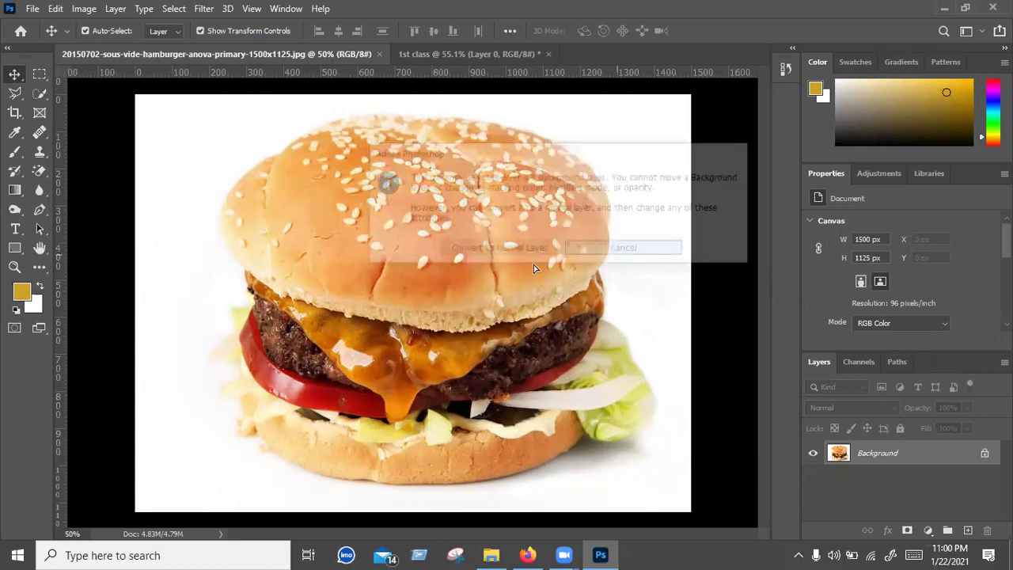
drag(901, 400, 971, 443)
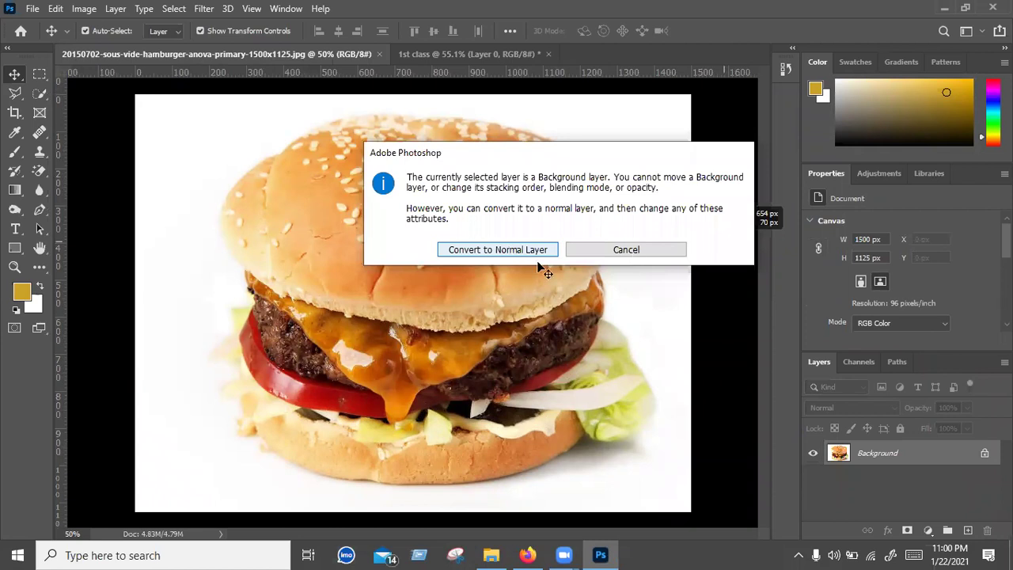
key(Escape)
mouse_move(642, 209)
mouse_down()
mouse_move(508, 239)
mouse_move(534, 251)
mouse_up()
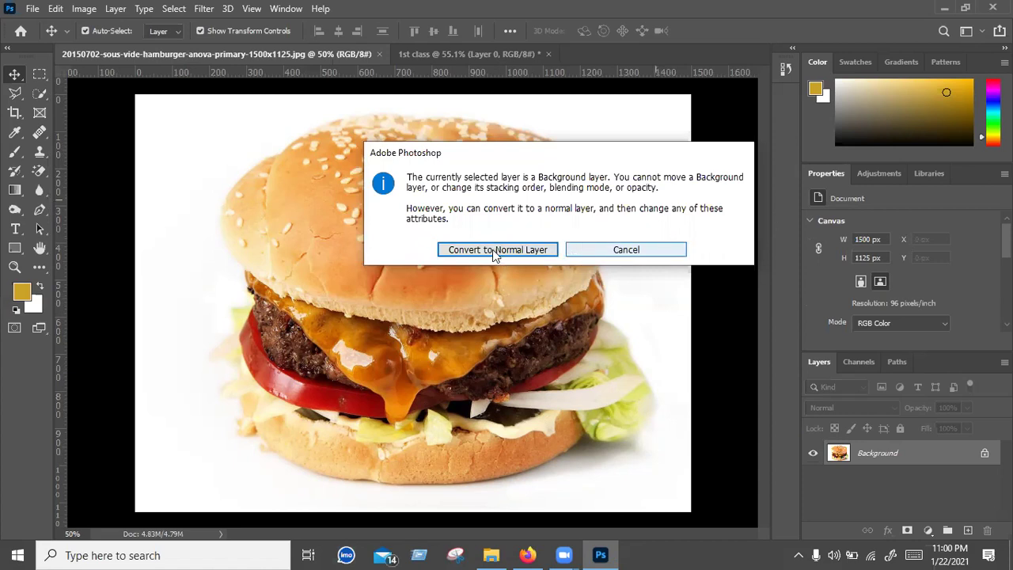
click(657, 250)
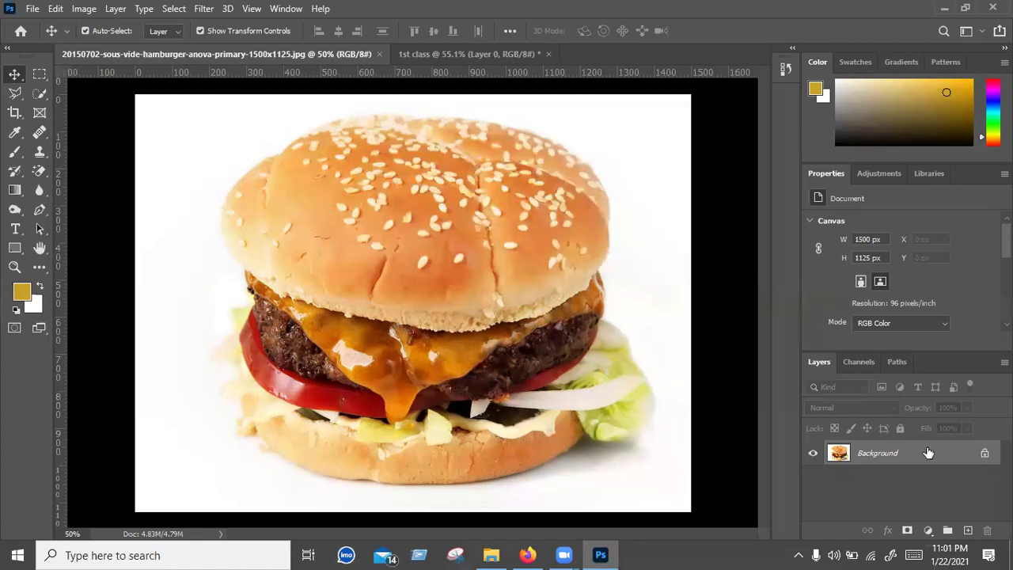
click(985, 453)
drag(487, 397, 493, 358)
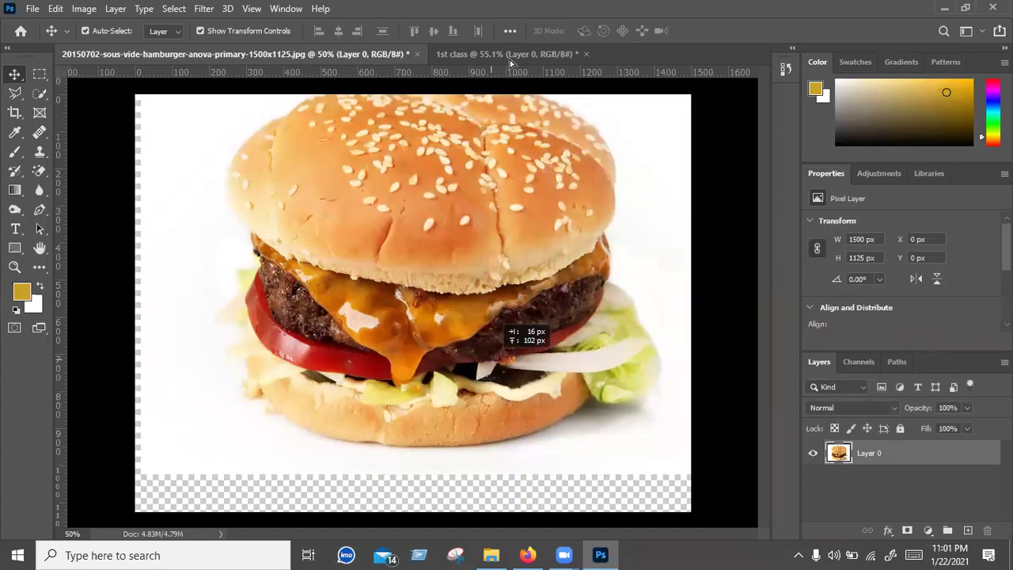
Step: Drag the burger photo into '1st class' as Layer 1 and convert it to a smart object
drag(510, 59, 421, 321)
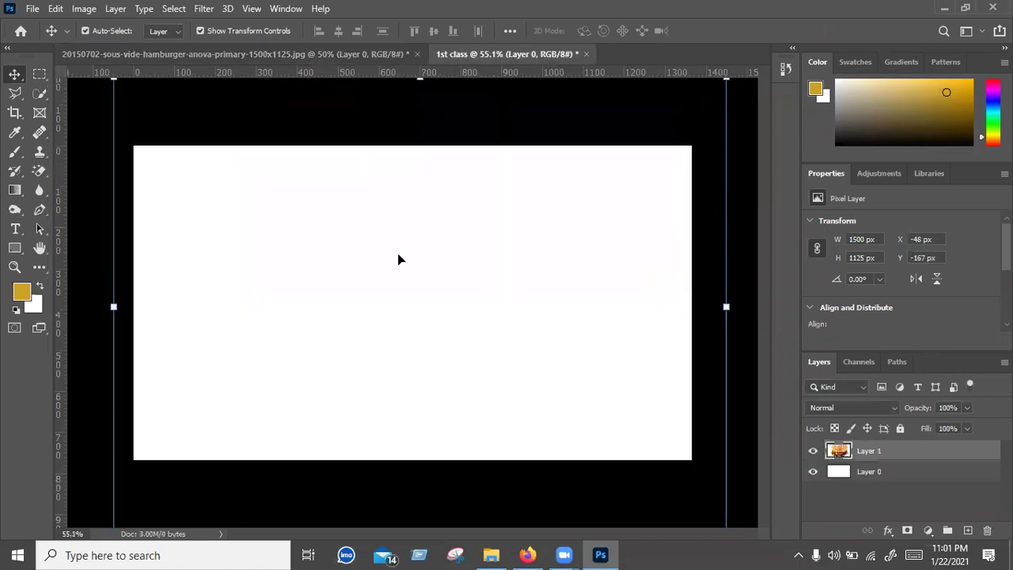
mouse_move(508, 314)
mouse_down()
mouse_move(419, 298)
mouse_move(544, 314)
mouse_up()
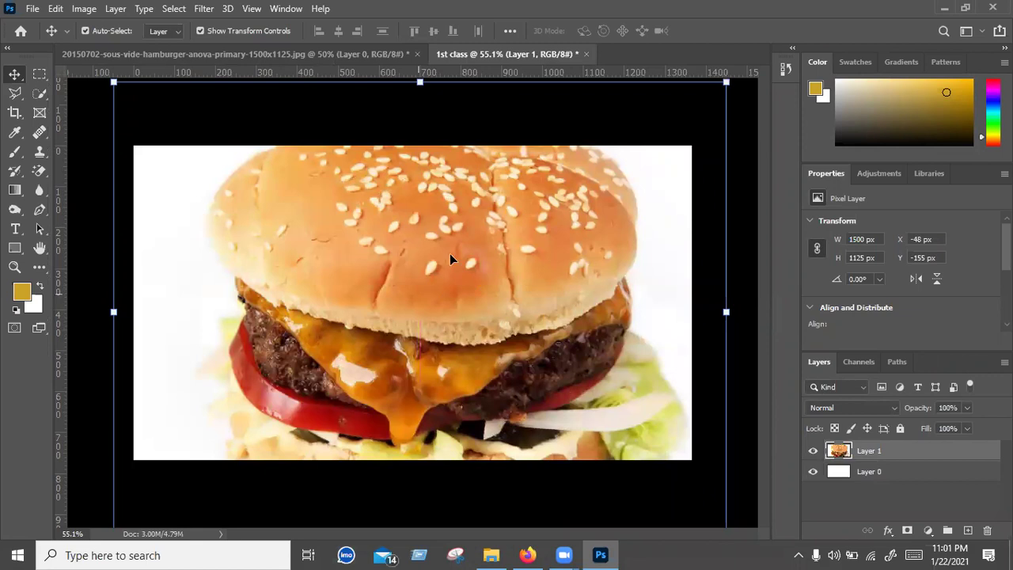
right_click(927, 452)
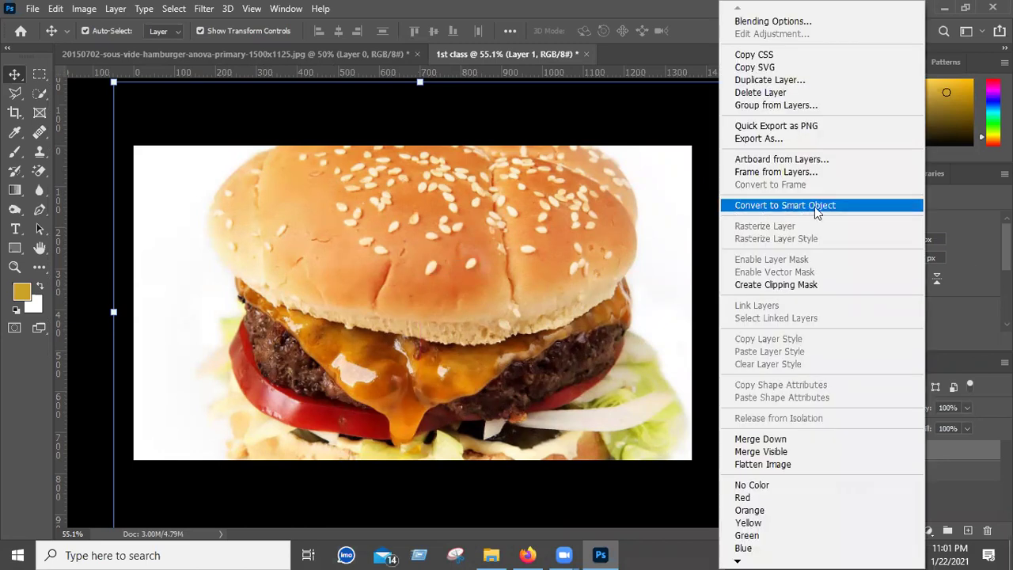
click(749, 207)
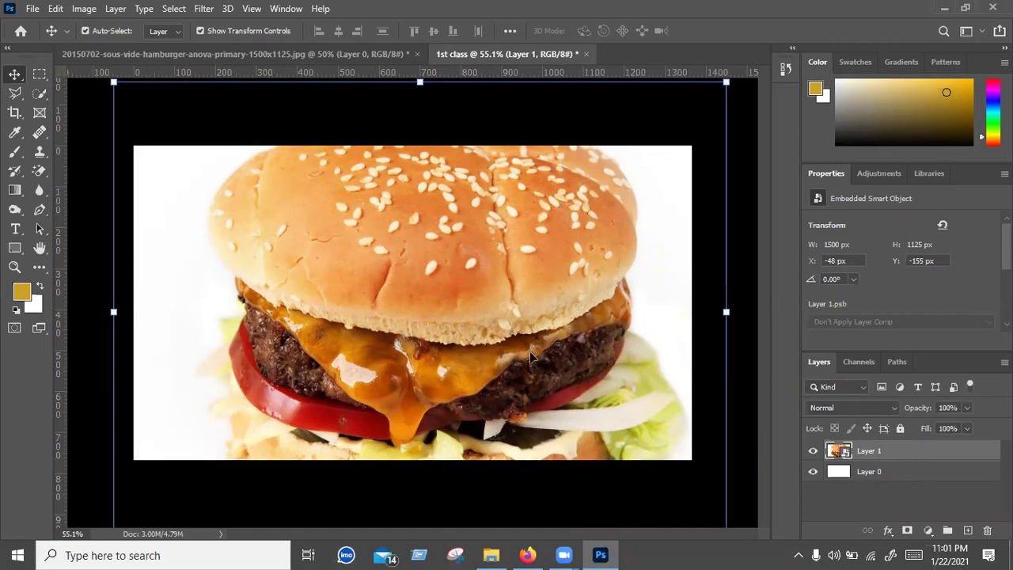
Step: Resize the burger smart object to about 1118 x 839 px so it fills the canvas height
scroll(610, 472, down, 2)
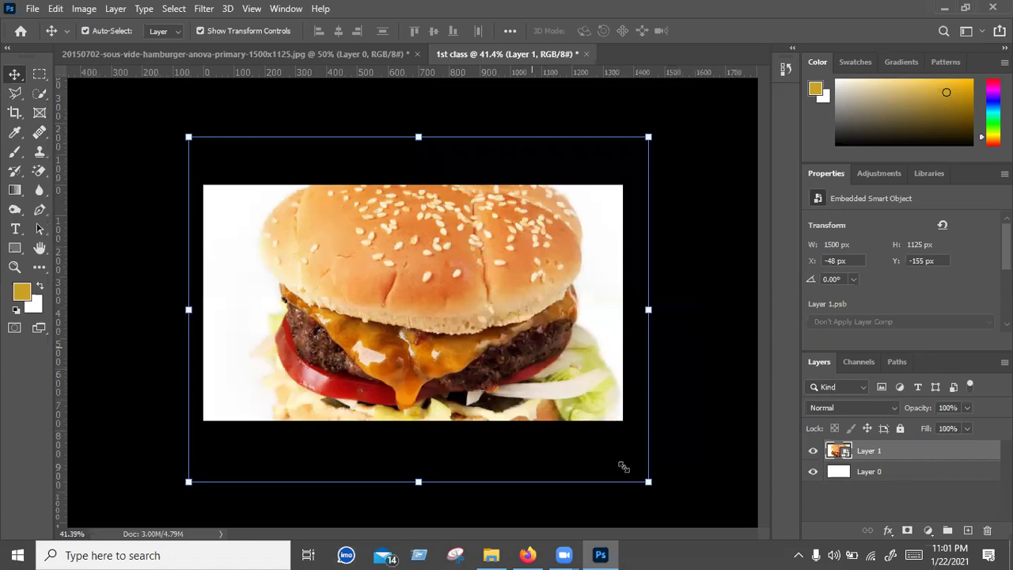
scroll(622, 468, down, 1)
mouse_move(623, 467)
mouse_down()
mouse_move(451, 293)
mouse_move(507, 307)
mouse_up()
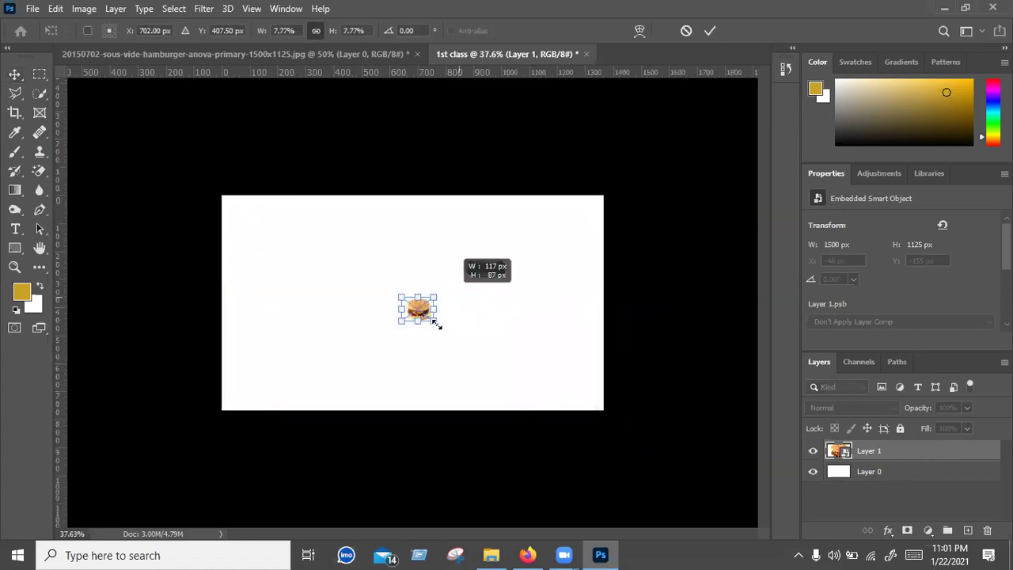
key(Return)
drag(441, 324, 574, 427)
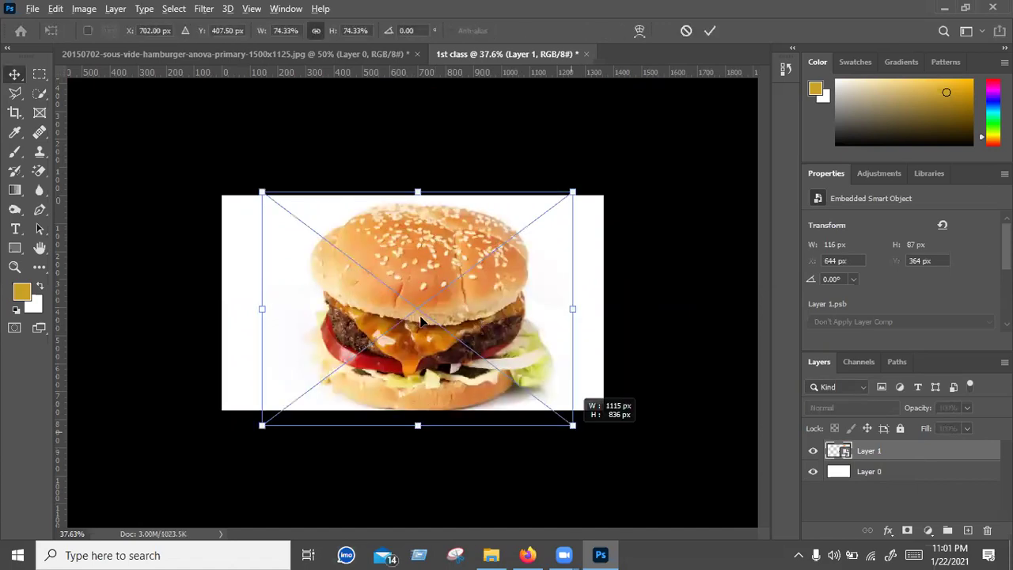
key(Return)
Step: Nudge the burger layer up slightly to about position 143, -12
key(ctrl+plus)
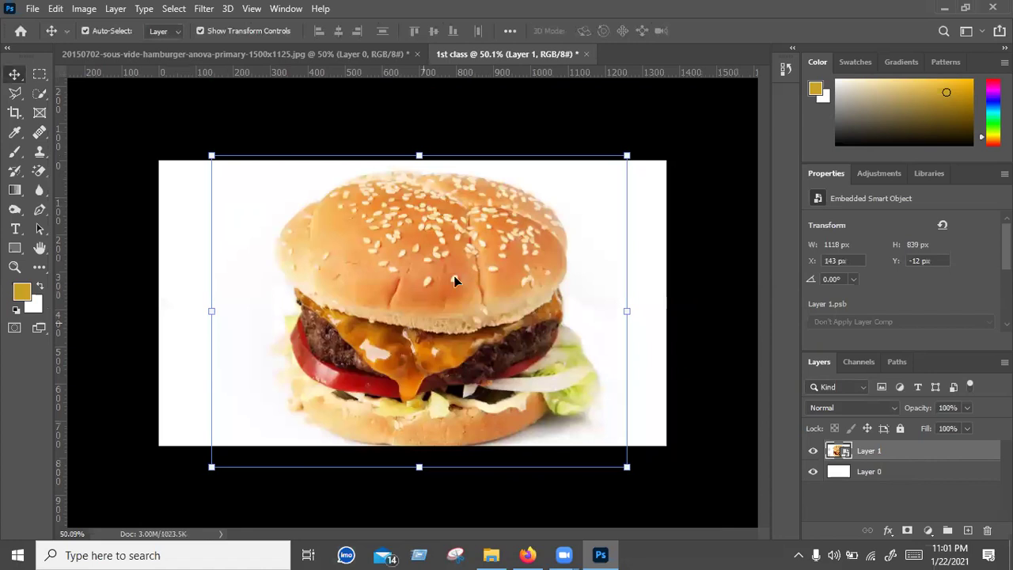
drag(455, 273, 456, 264)
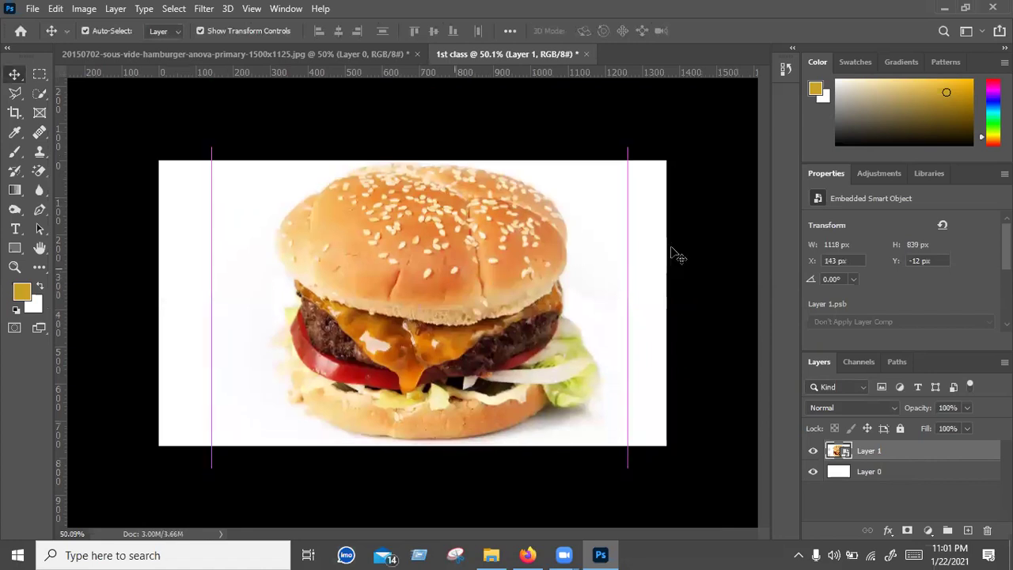
click(481, 260)
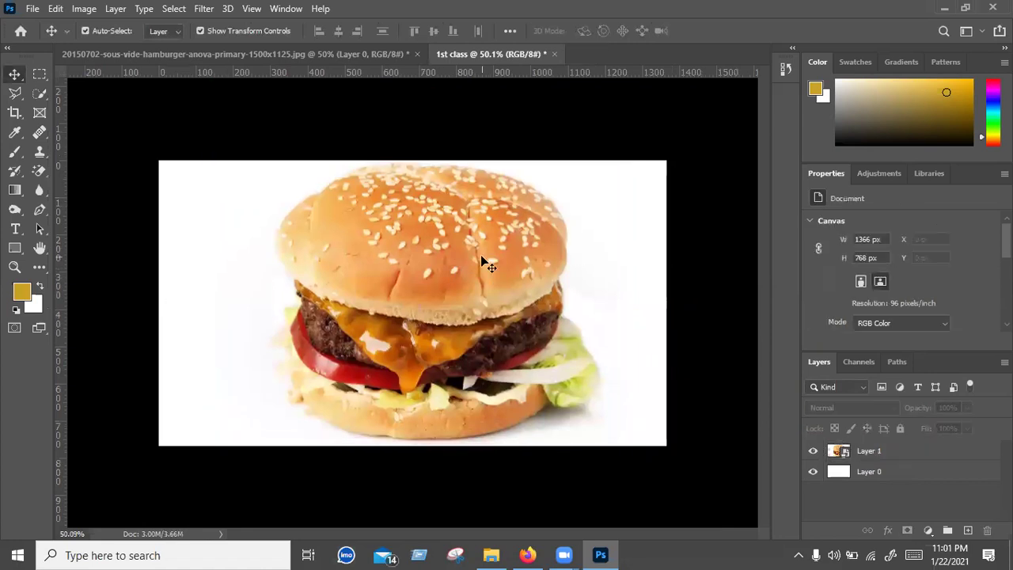
click(487, 265)
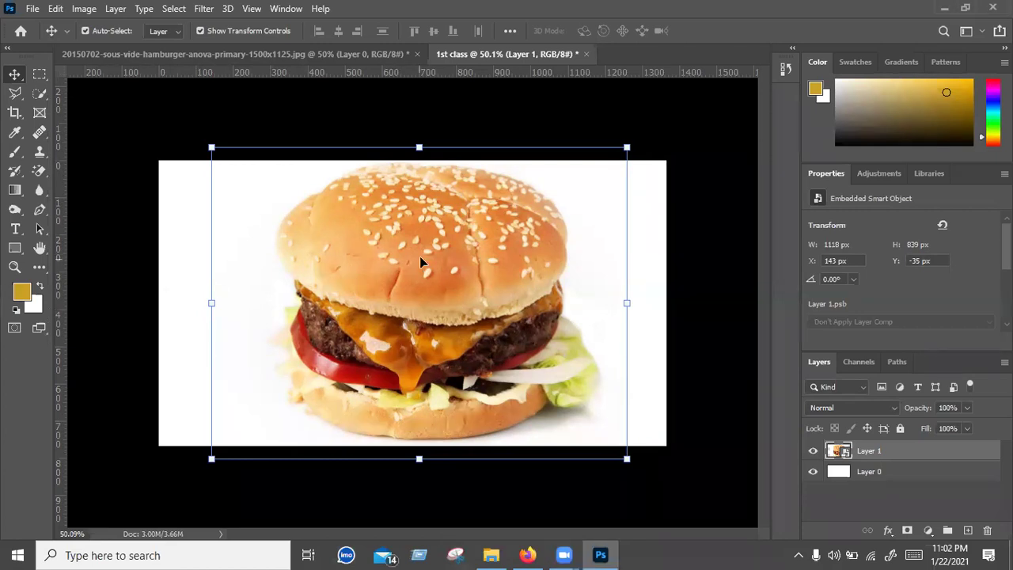
Step: Remove the burger layer from the 1st class canvas and switch to the original burger photo
key(ctrl+e)
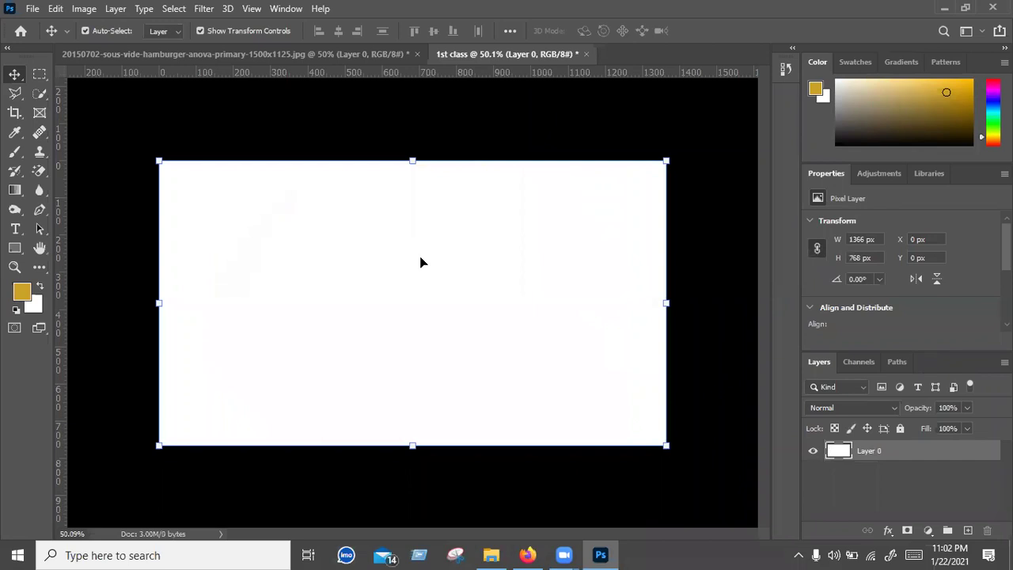
click(163, 53)
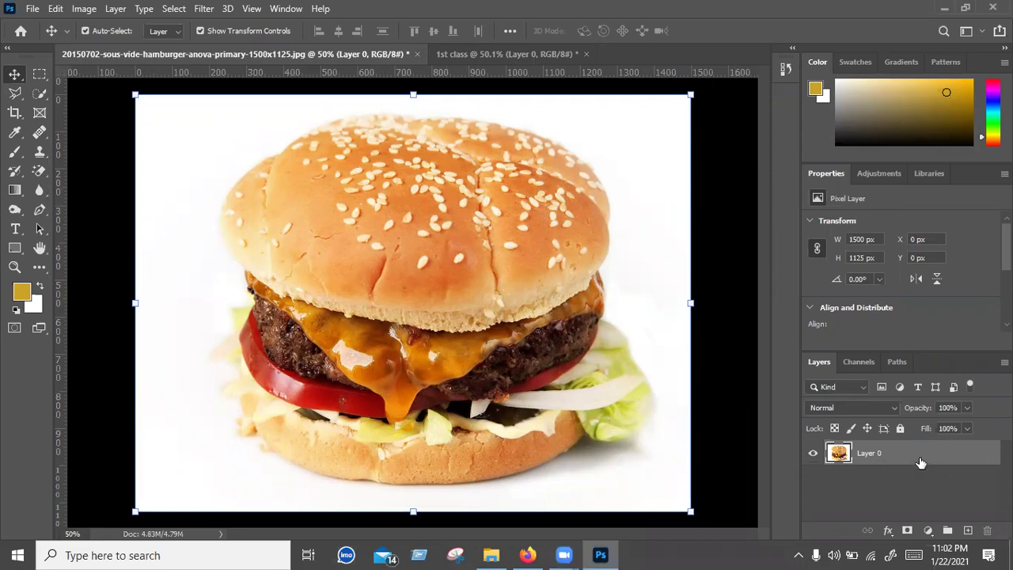
right_click(839, 453)
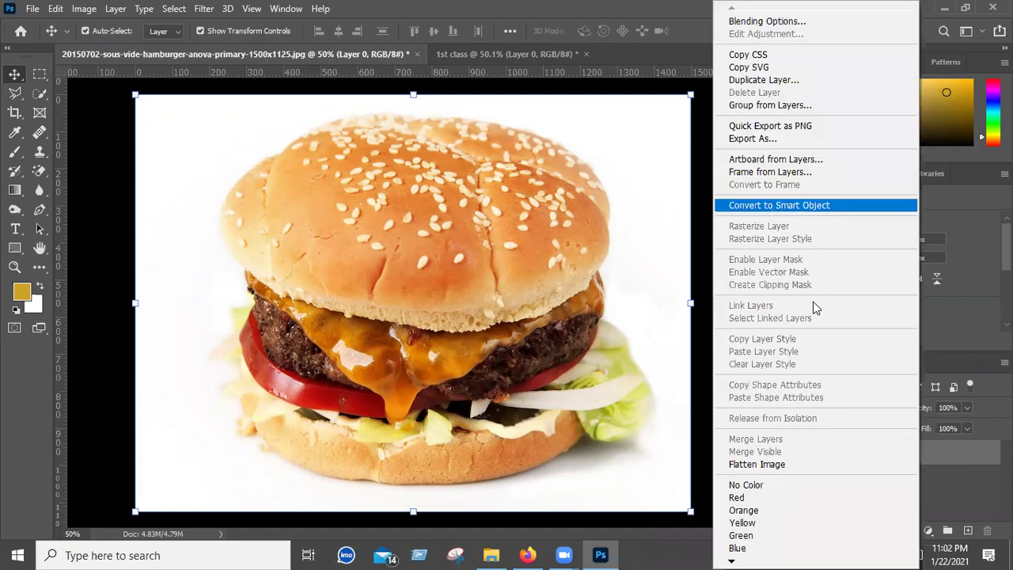
click(780, 205)
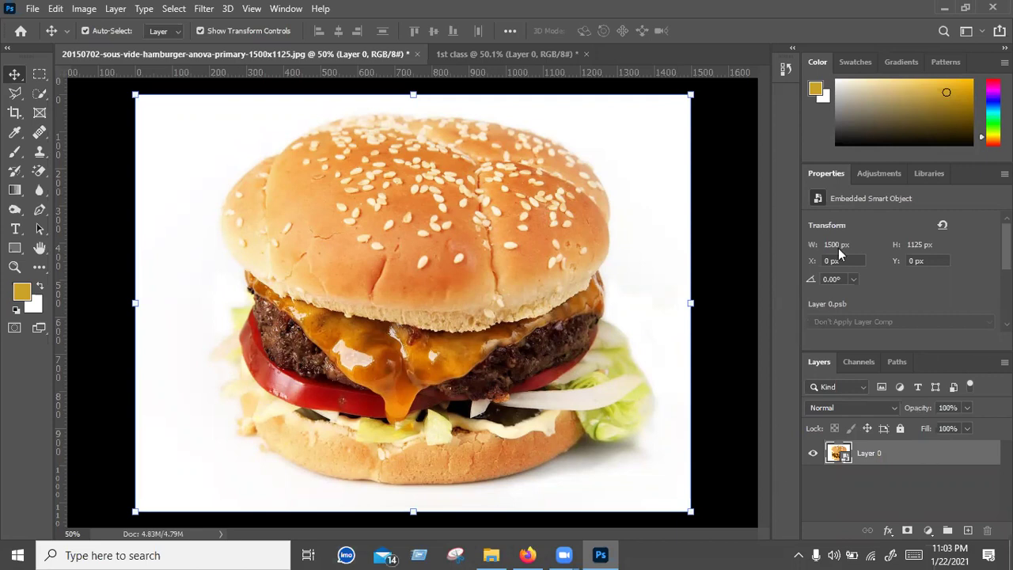
right_click(920, 453)
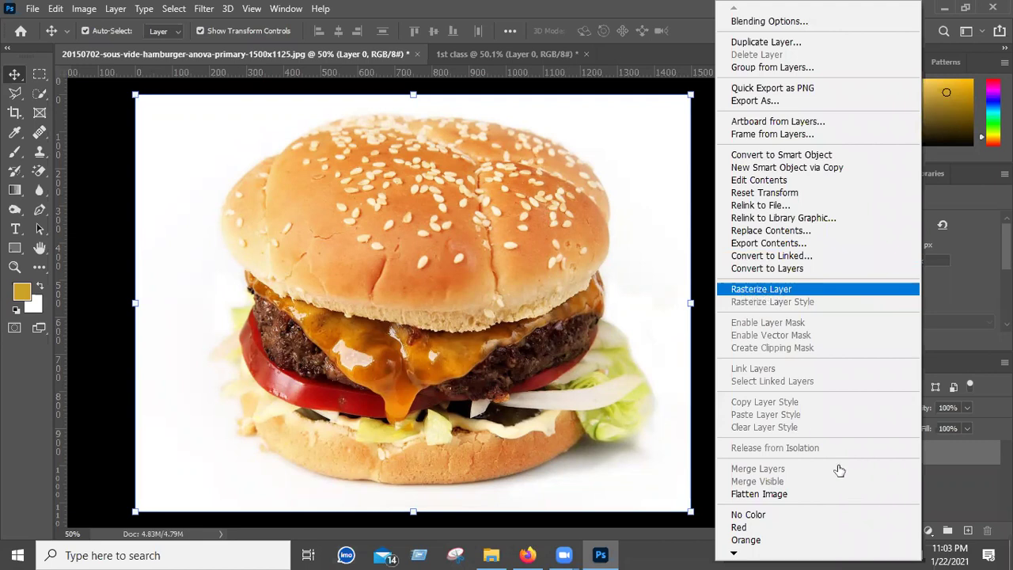
key(Return)
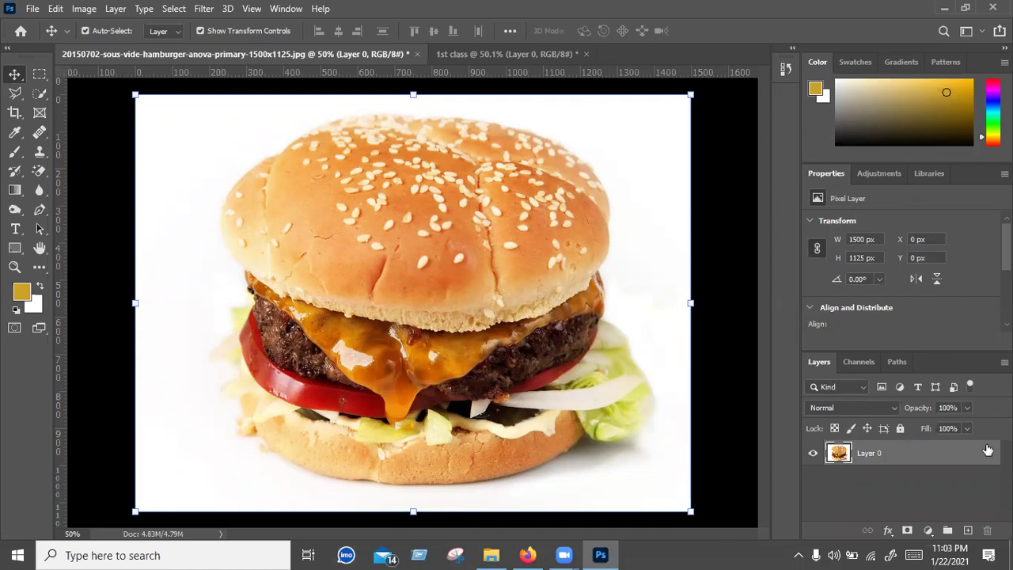
key(slash)
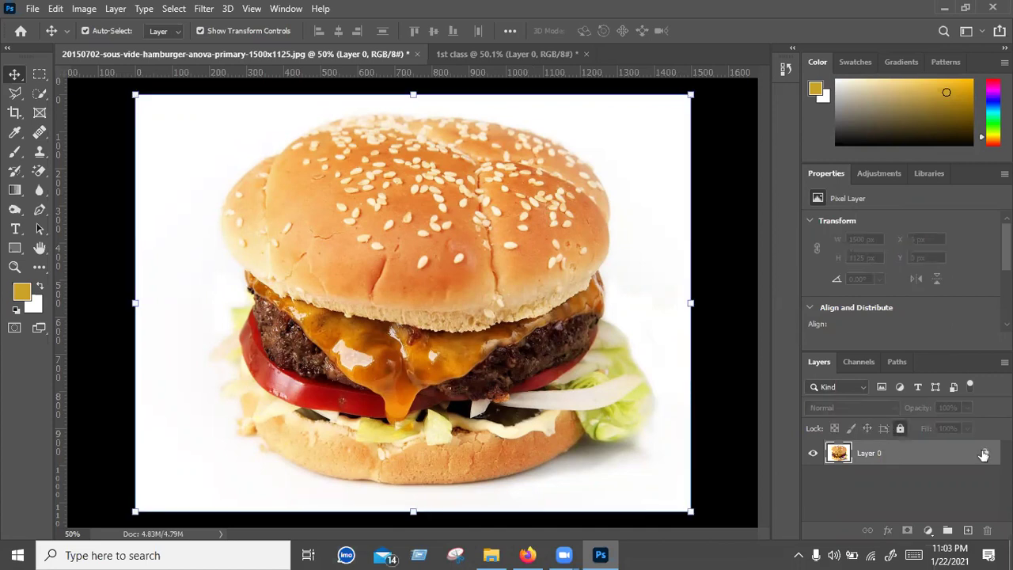
Step: Unlock the burger layer and try the basic Eraser tool before returning to Move
click(985, 453)
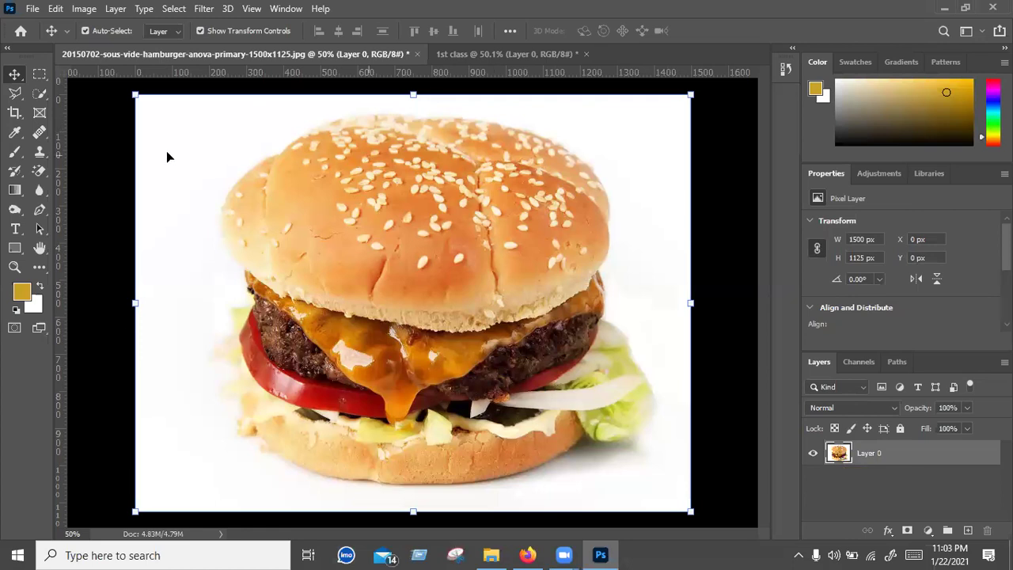
click(44, 173)
click(70, 171)
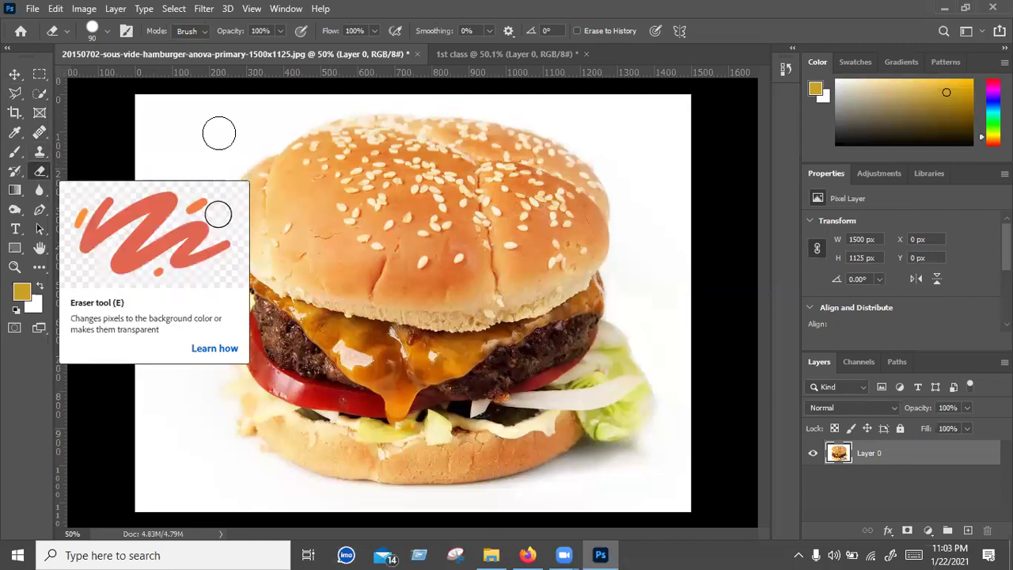
click(14, 74)
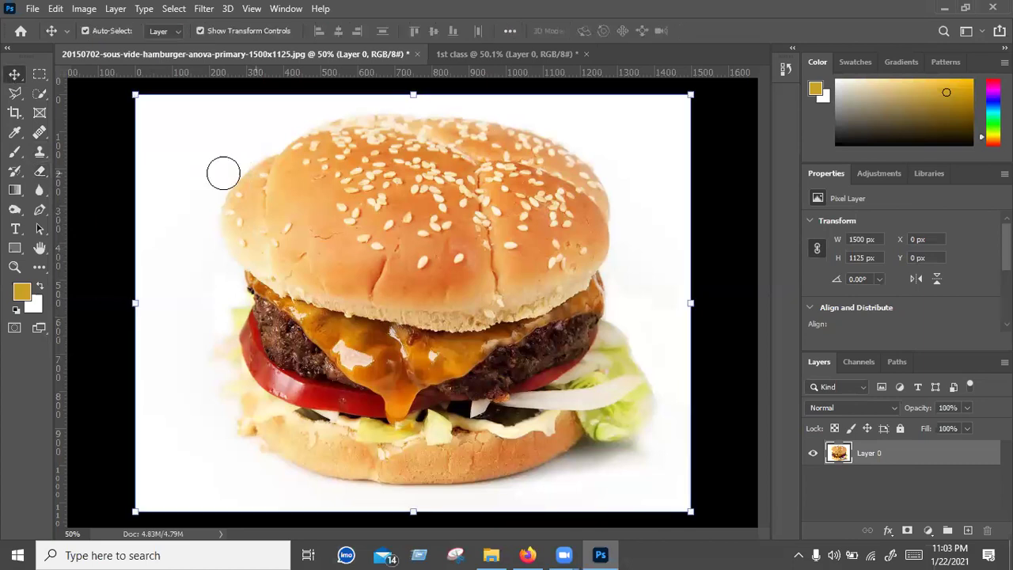
Step: Choose the Magic Eraser Tool from the eraser tool group
click(33, 178)
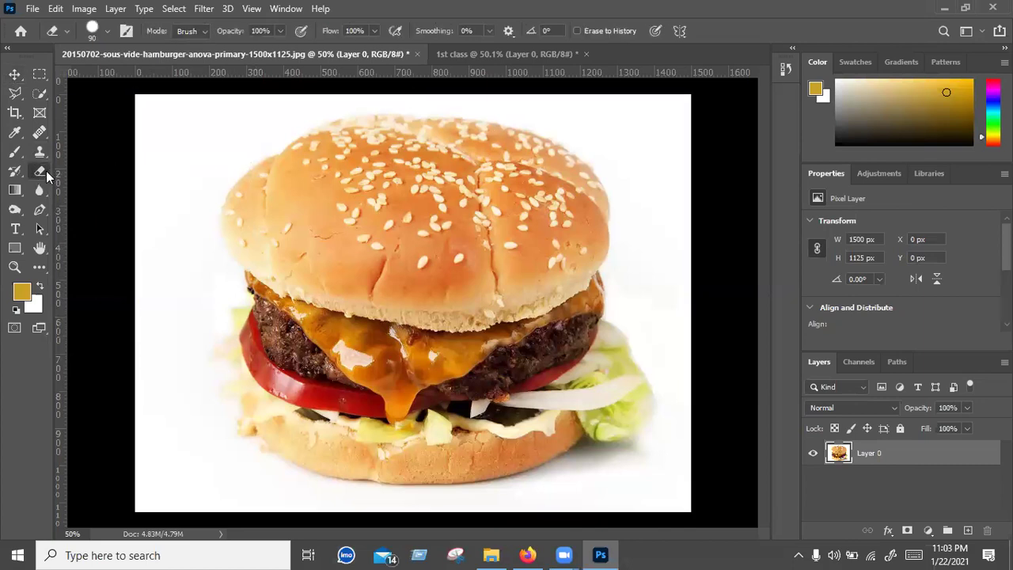
right_click(46, 171)
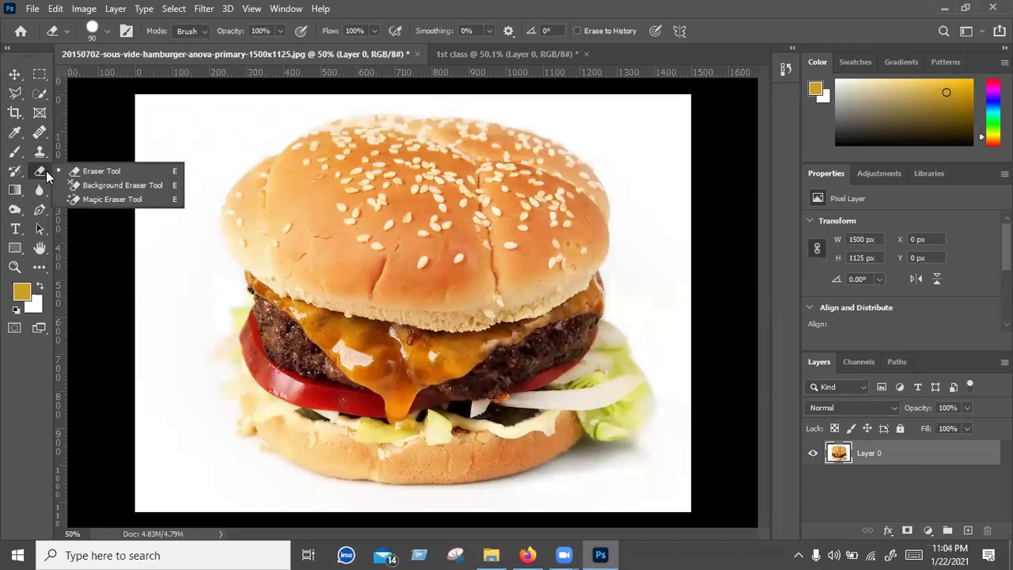
click(44, 181)
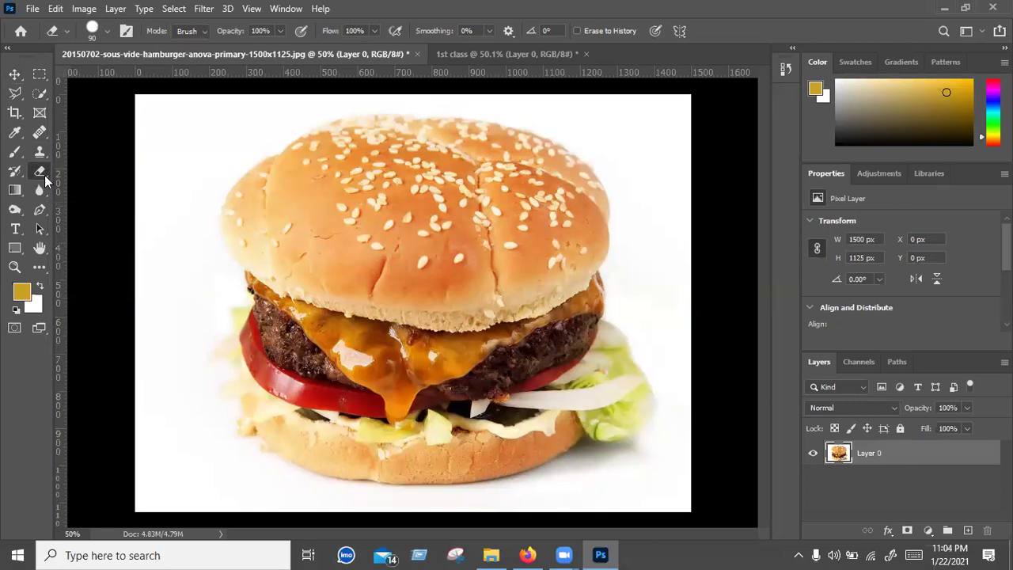
right_click(45, 175)
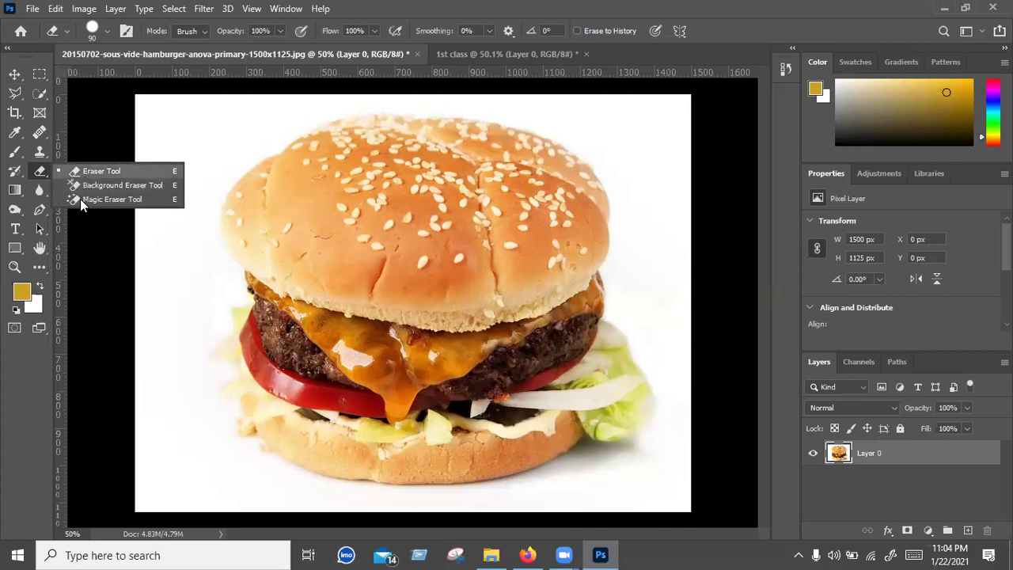
click(138, 200)
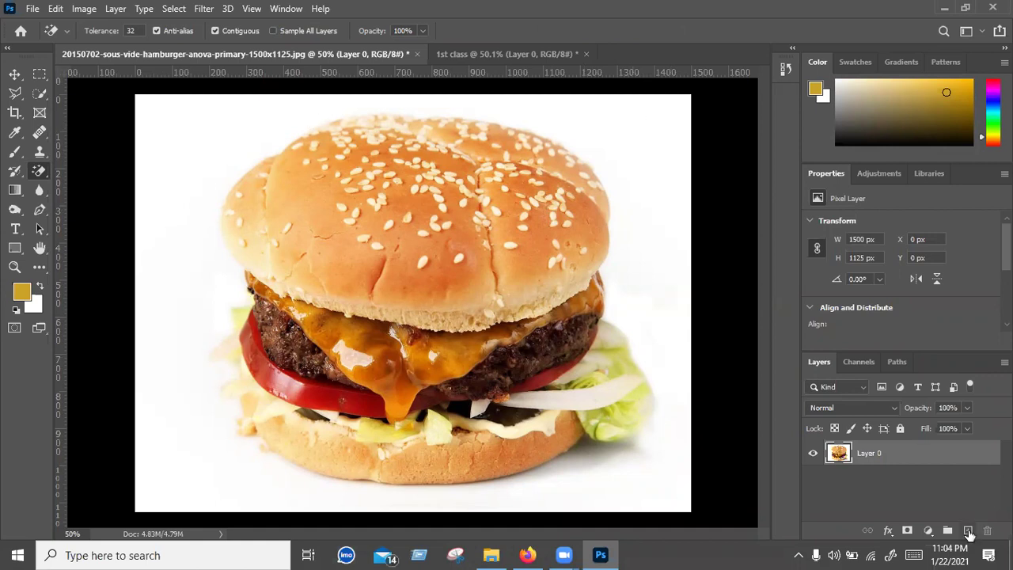
Step: Add two empty layers and move the burger Layer 0 to the top of the stack
click(969, 530)
key(ctrl+shift+alt+n)
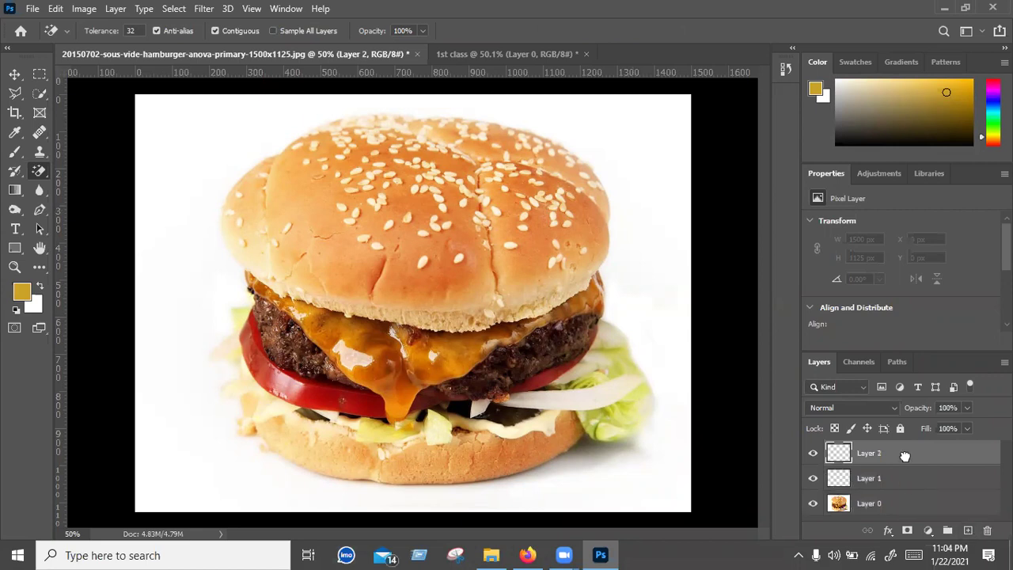
drag(905, 457, 905, 450)
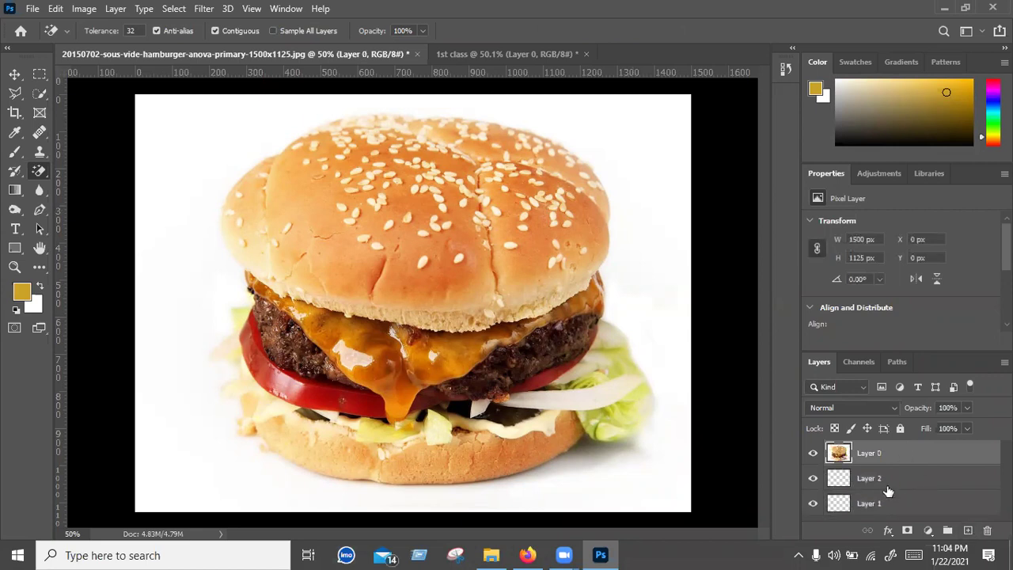
click(887, 485)
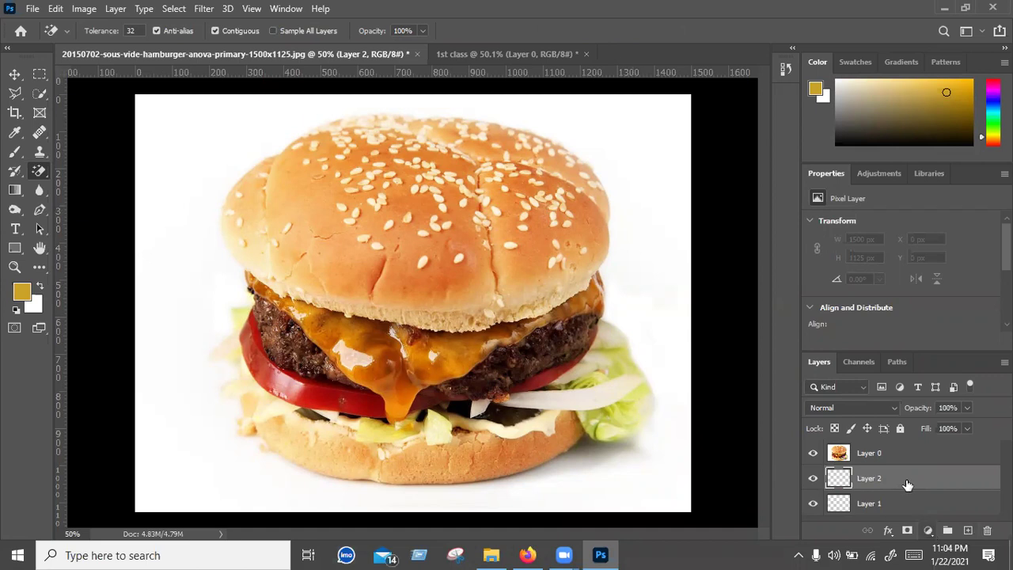
Step: Add a light yellow Solid Color fill layer beneath the burger's Layer 0
click(931, 532)
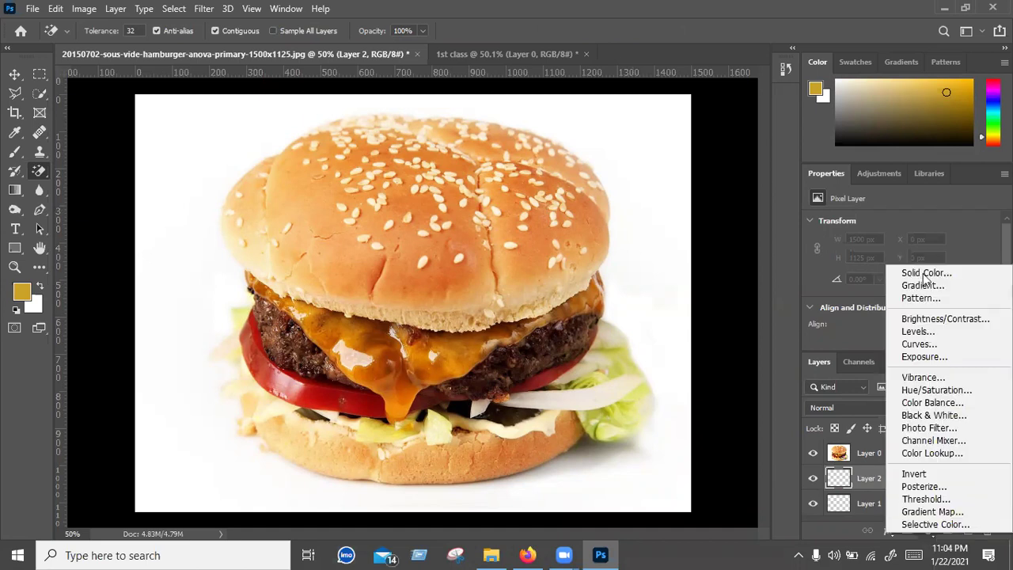
click(925, 274)
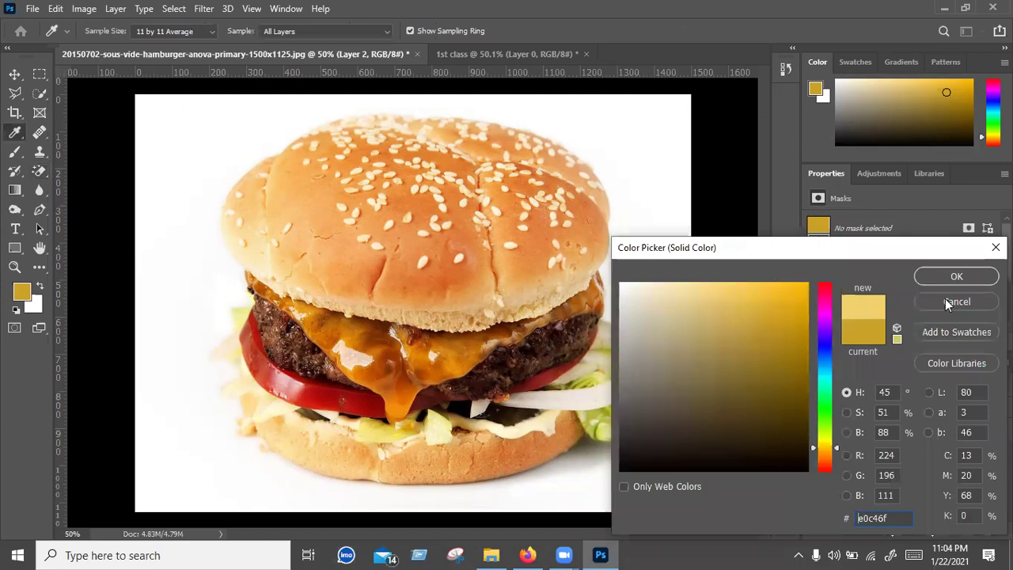
click(949, 277)
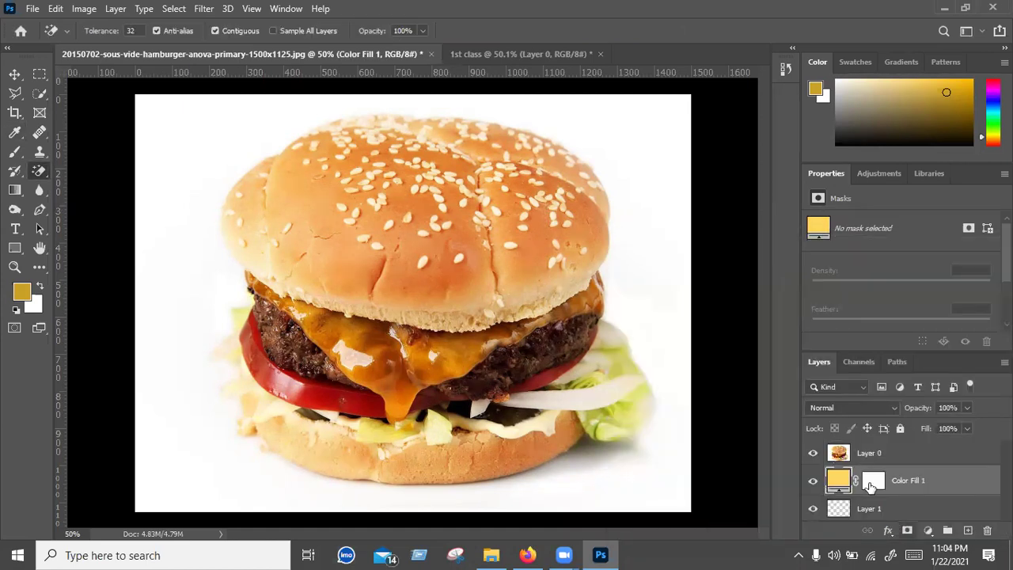
click(903, 461)
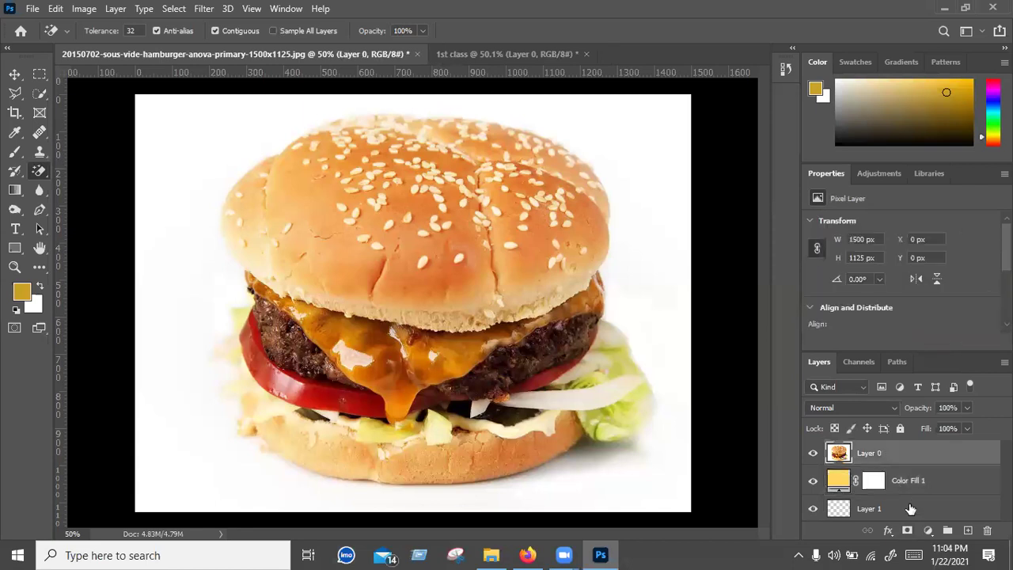
click(910, 509)
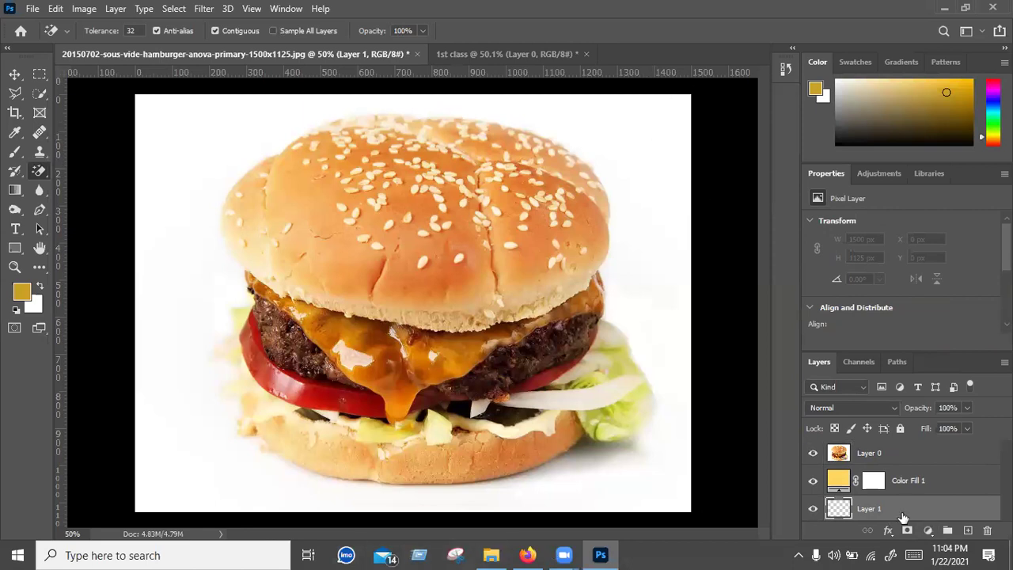
click(882, 457)
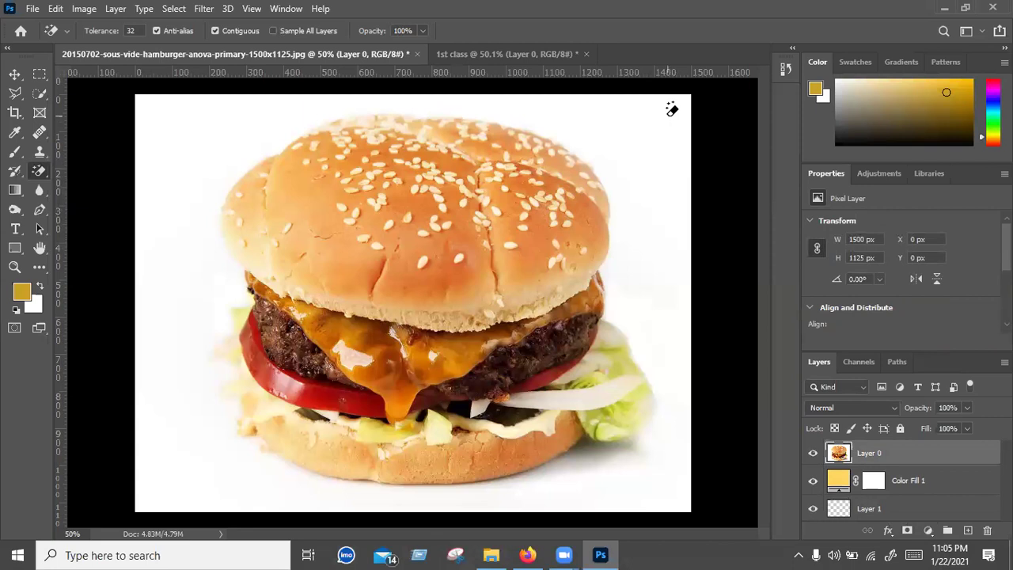
Step: Magic-erase the burger's white background, checking the transparency against the yellow fill
click(670, 112)
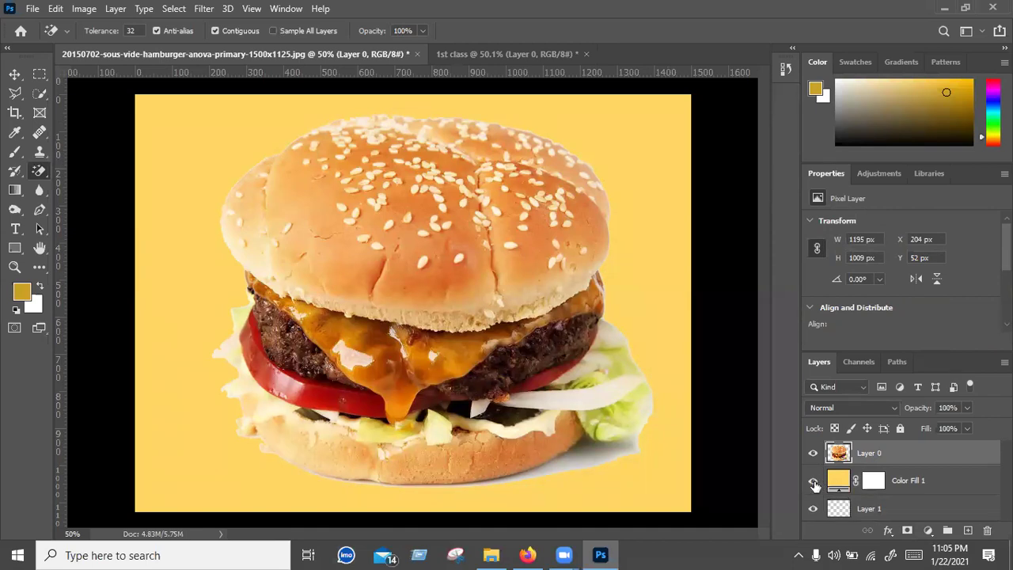
click(813, 480)
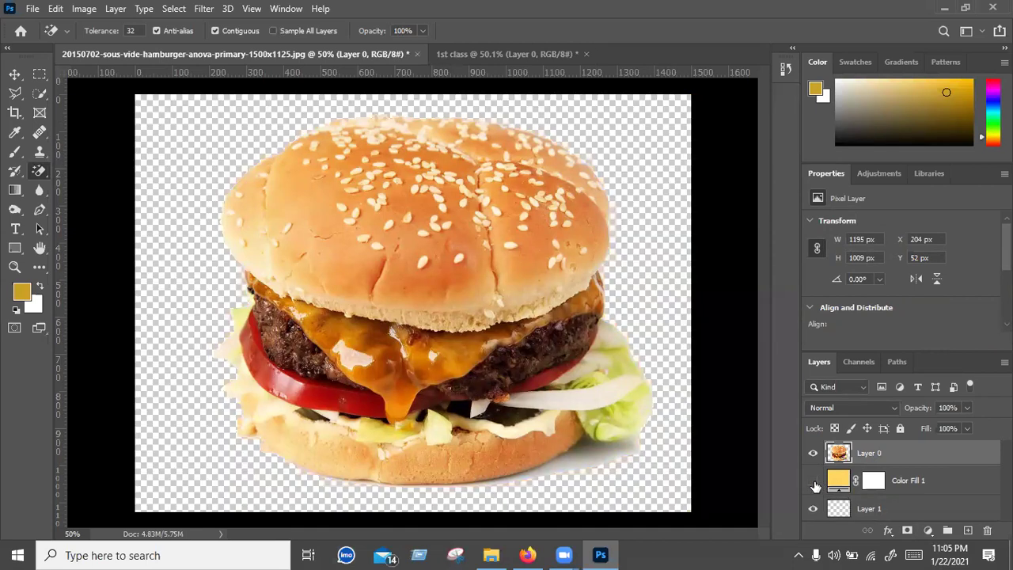
click(813, 480)
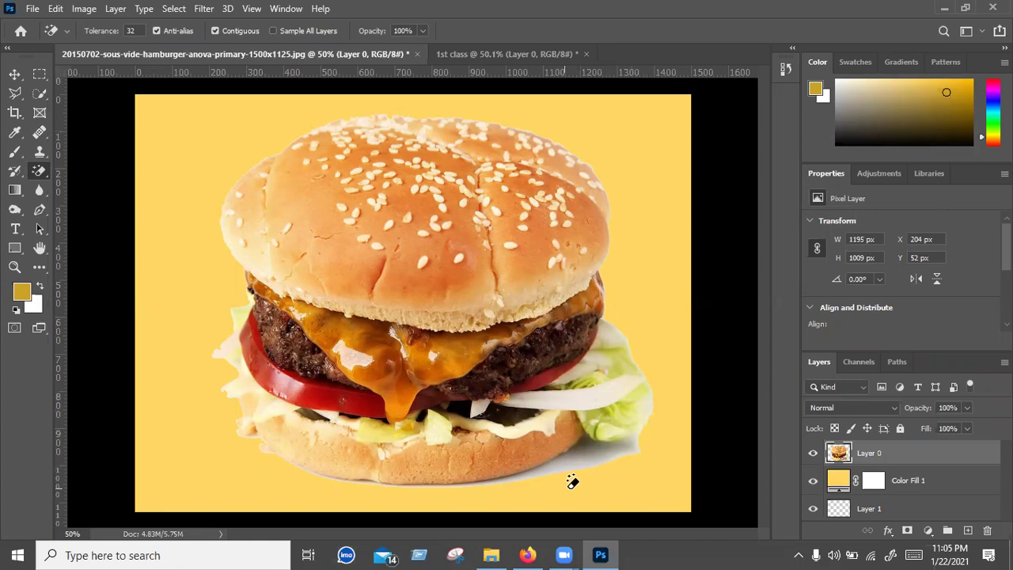
Step: Erase the grey shadow under the bottom bun, undo the left-edge trials, and deselect Layer 0
click(552, 471)
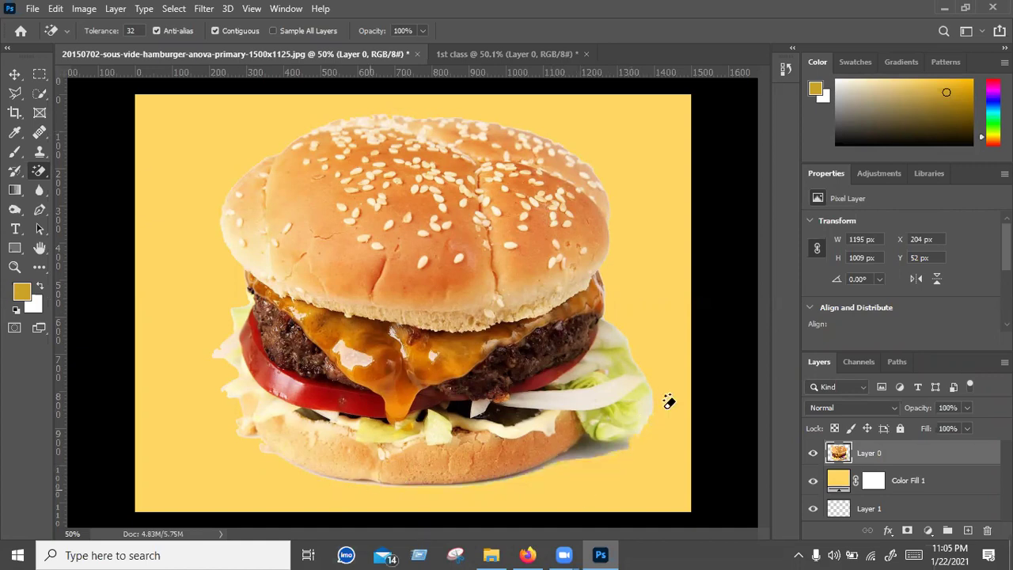
click(497, 477)
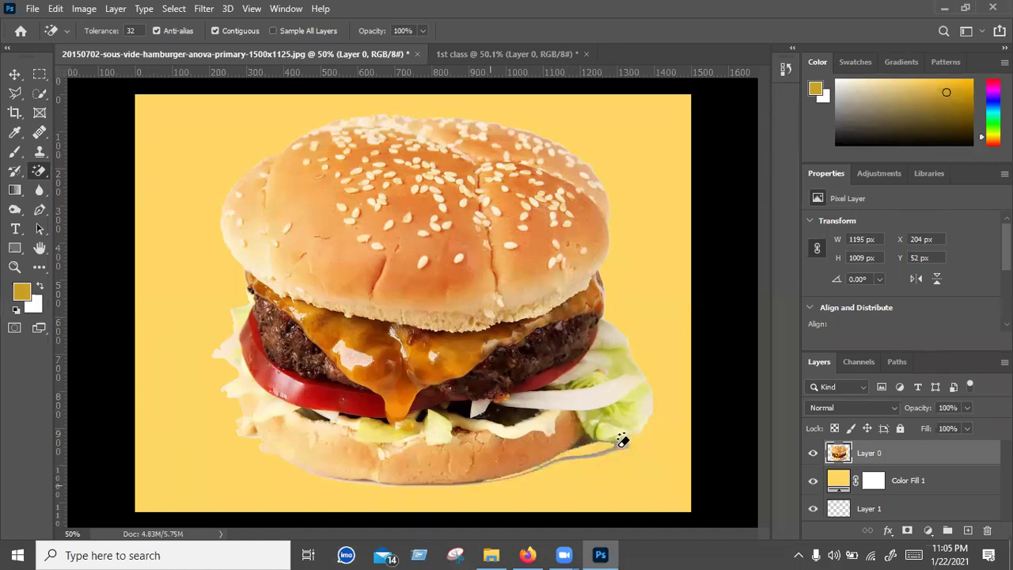
click(571, 451)
click(361, 480)
key(ctrl+z)
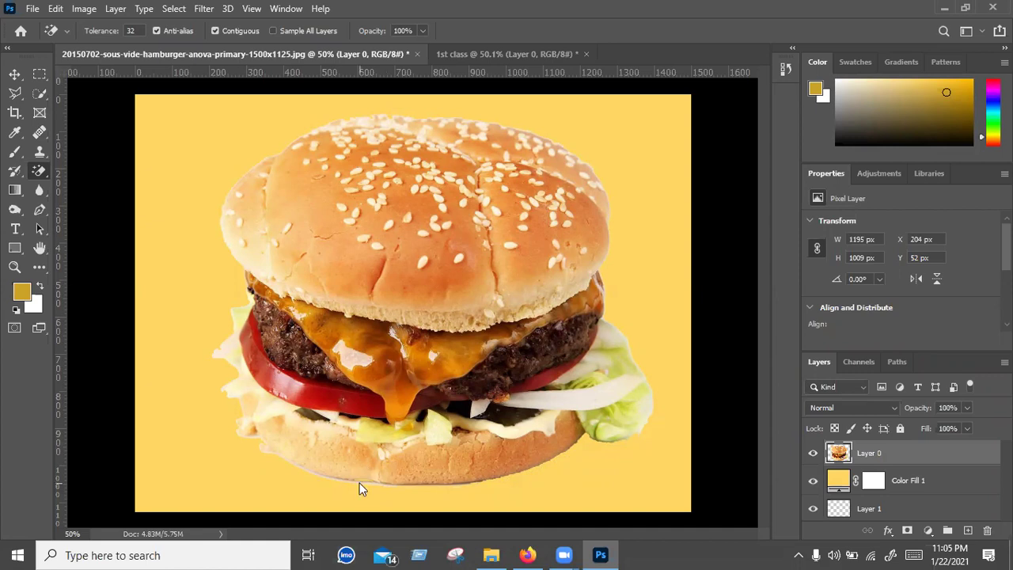
click(361, 479)
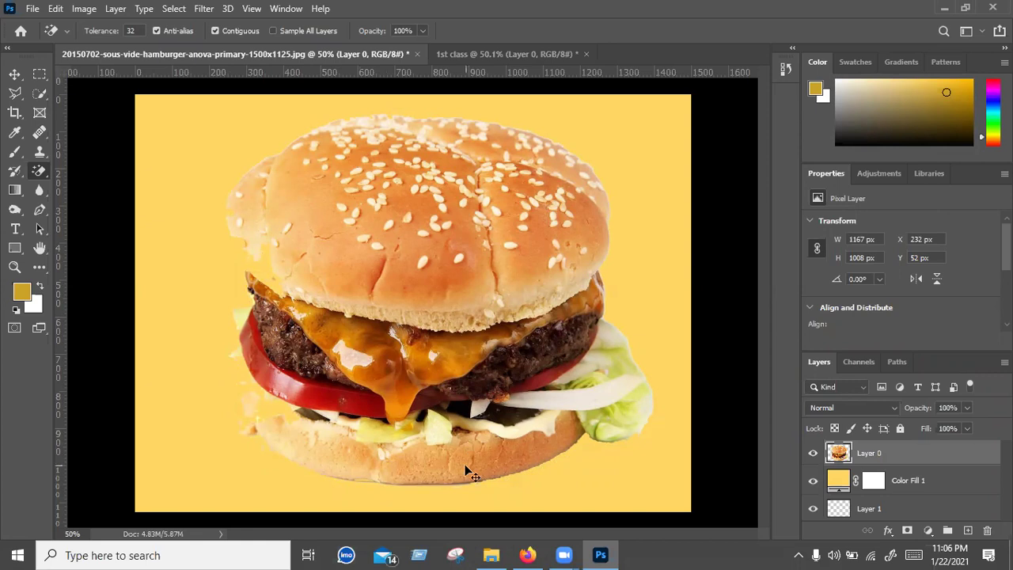
key(ctrl+z)
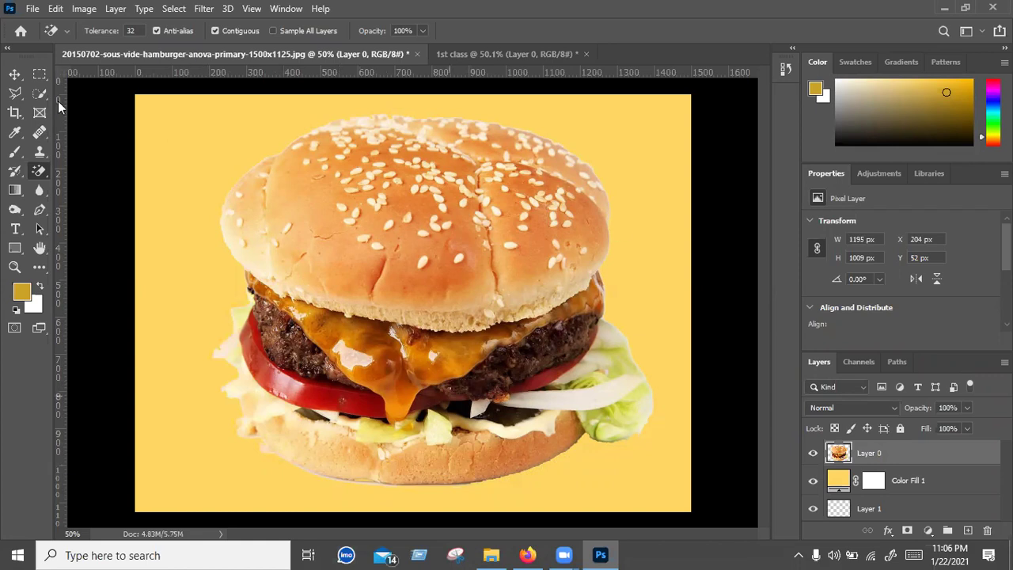
key(v)
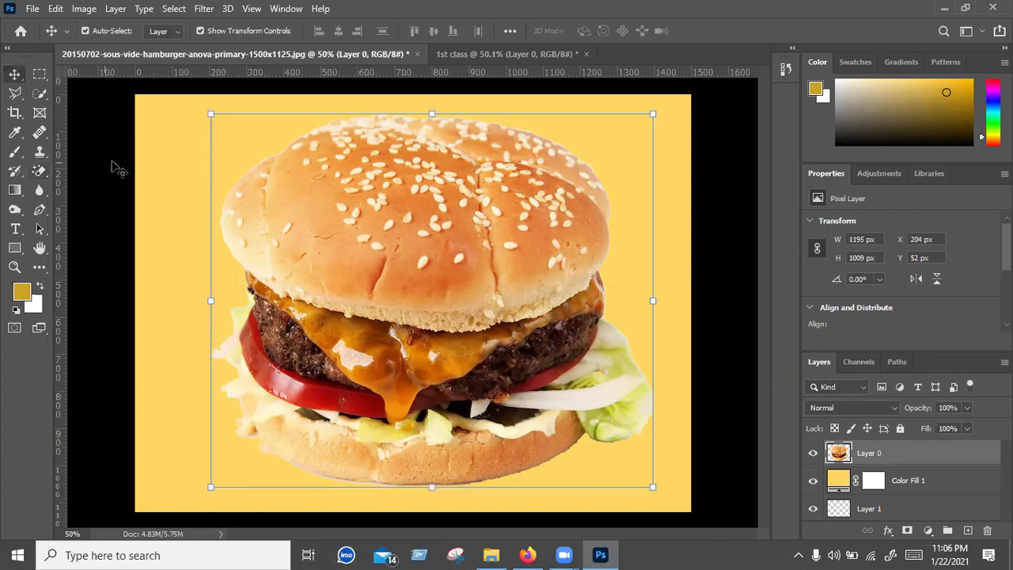
click(112, 167)
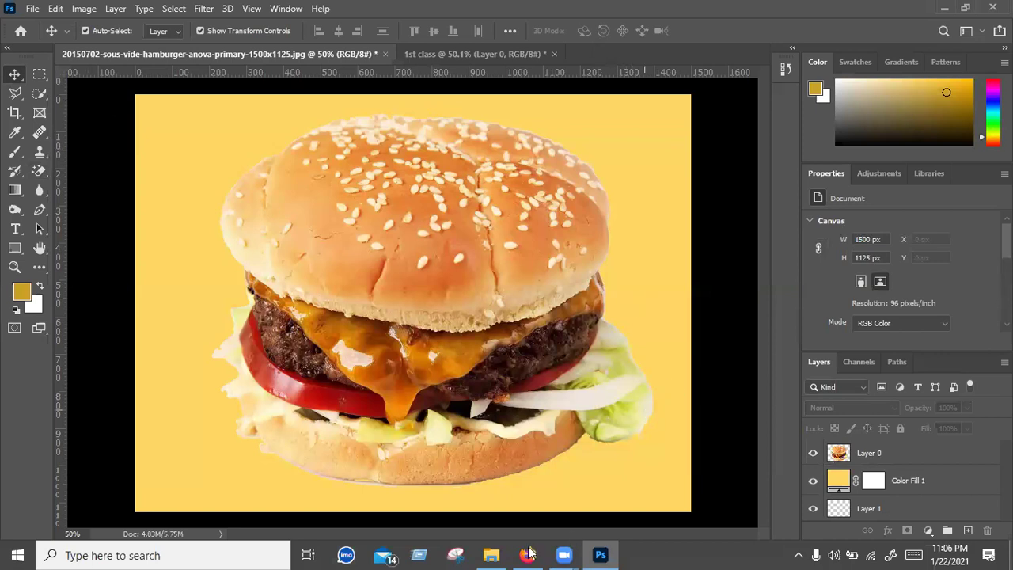
Step: Refine the Google Images search to 'burger image solid background'
key(alt+Tab)
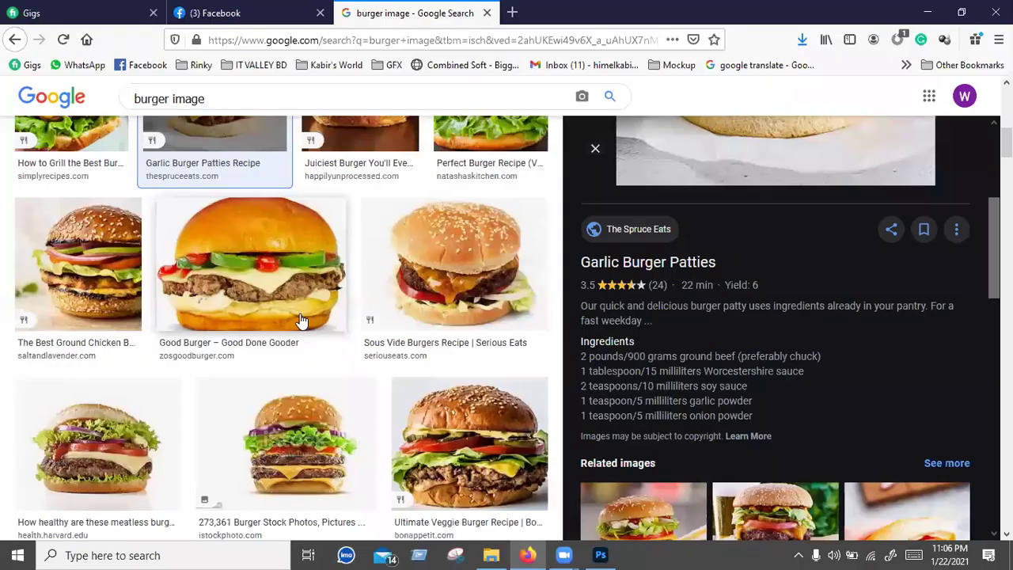
scroll(496, 296, down, 1)
scroll(503, 282, down, 3)
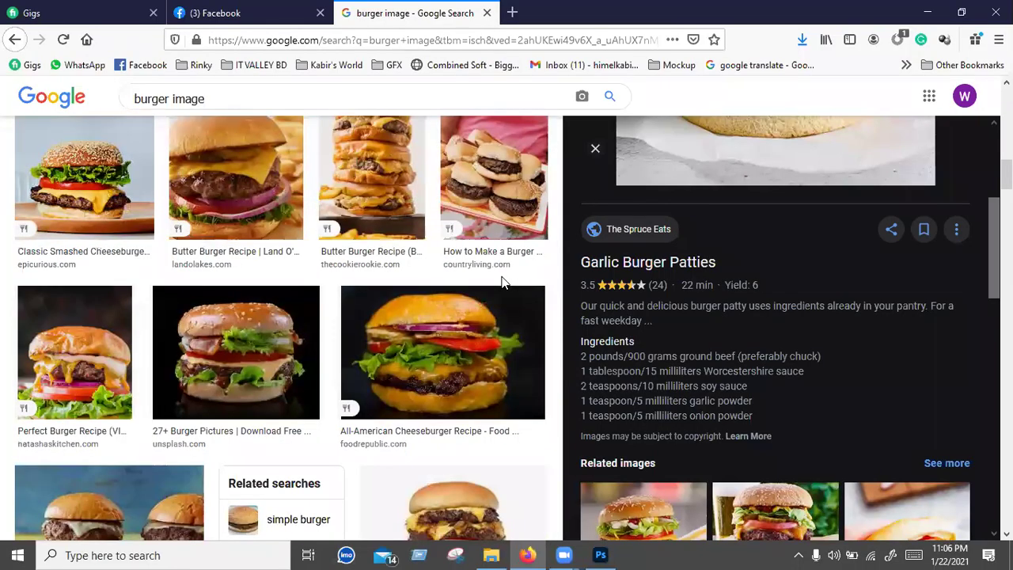
scroll(502, 283, down, 3)
scroll(503, 282, down, 3)
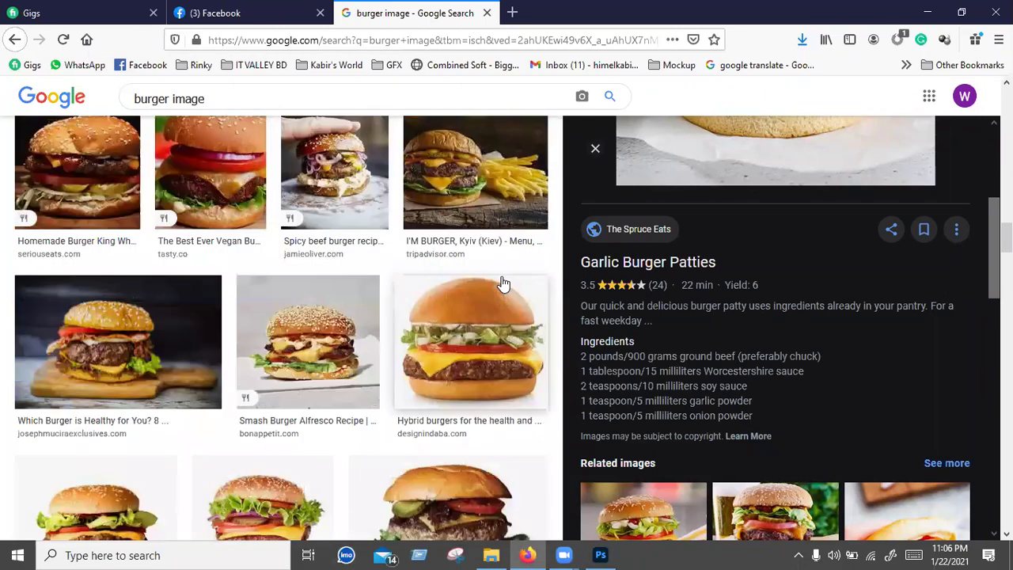
scroll(503, 283, down, 3)
scroll(452, 277, down, 1)
click(214, 111)
text(solid background)
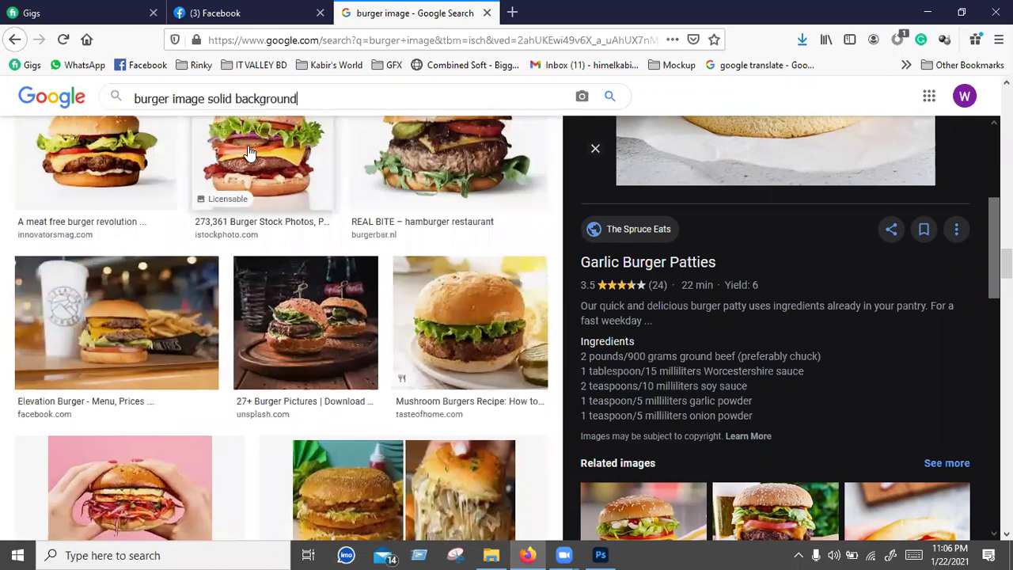
key(Return)
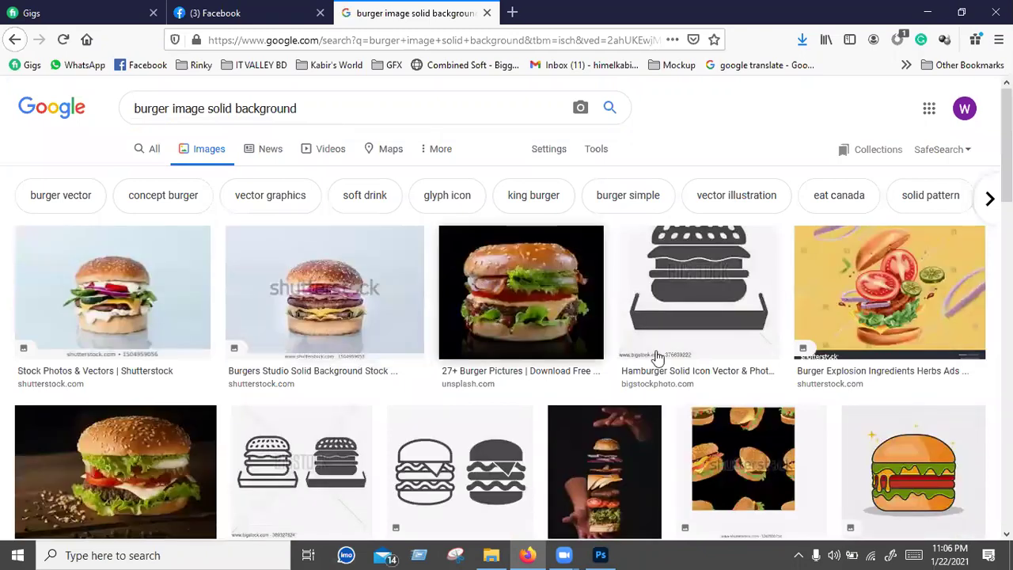
Step: Browse the results and open the iStock burger-on-black image preview
scroll(657, 357, down, 1)
scroll(676, 309, down, 2)
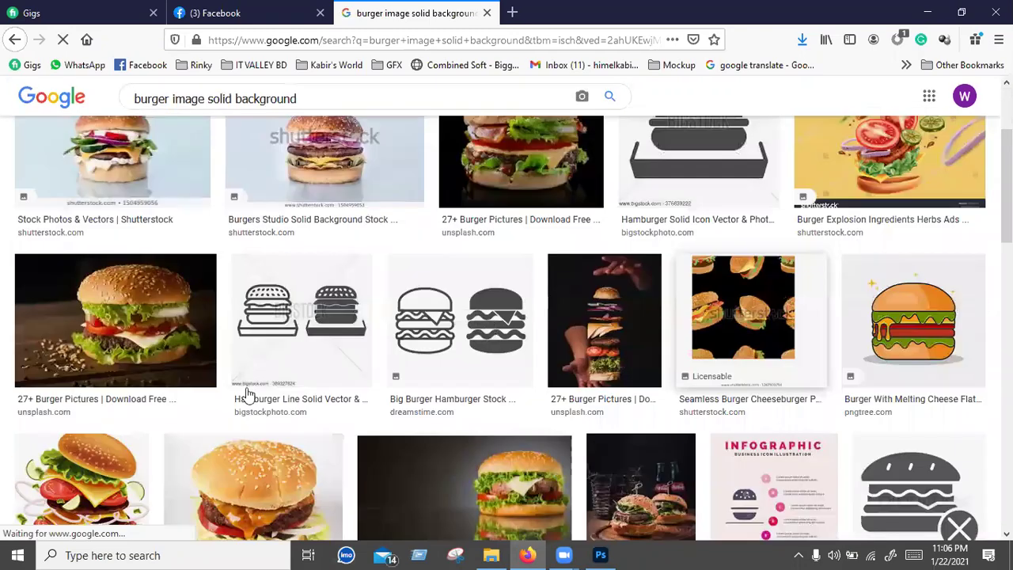
scroll(246, 376, down, 3)
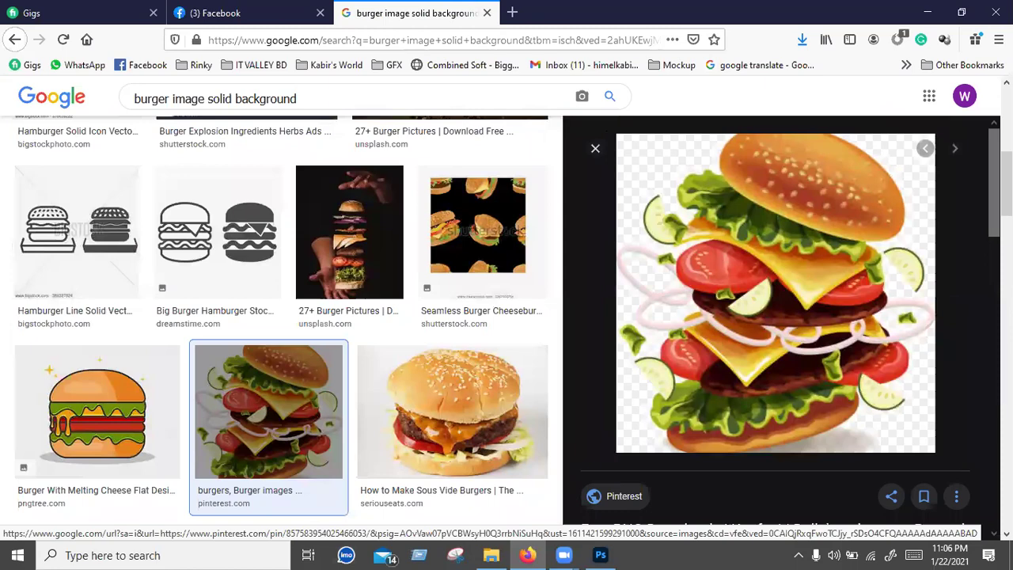
scroll(281, 292, down, 3)
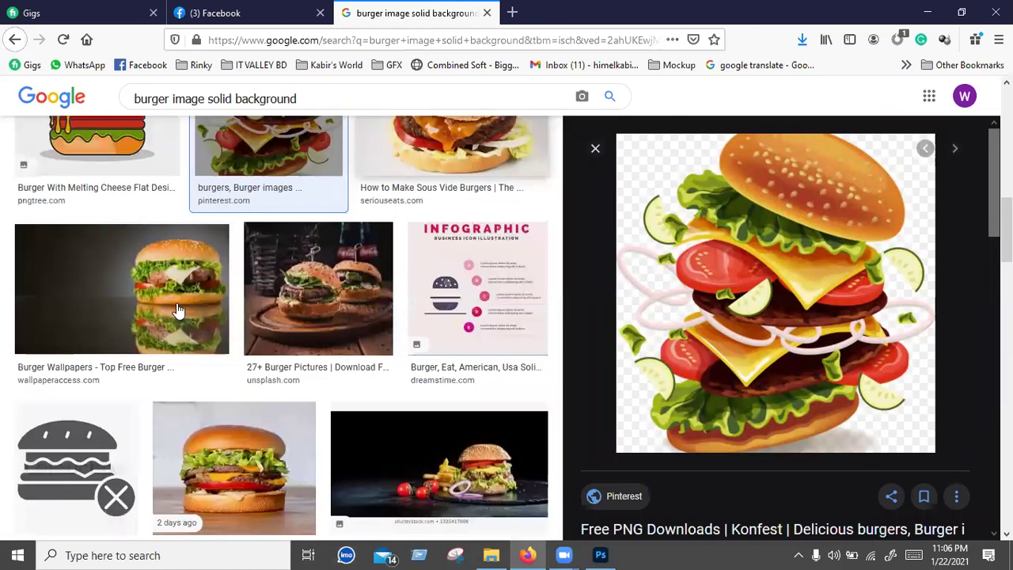
scroll(360, 270, down, 2)
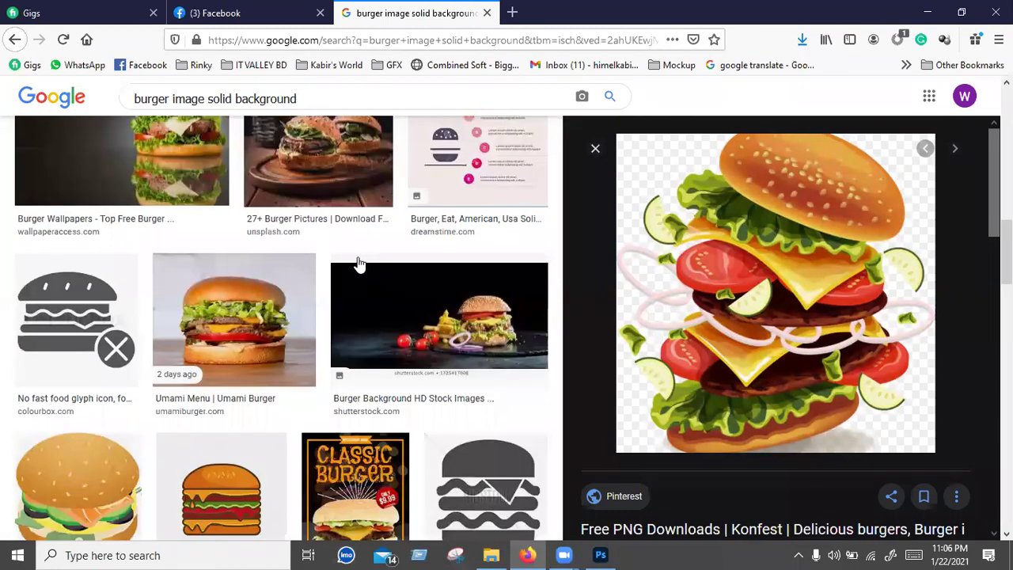
scroll(360, 270, down, 2)
scroll(361, 265, down, 2)
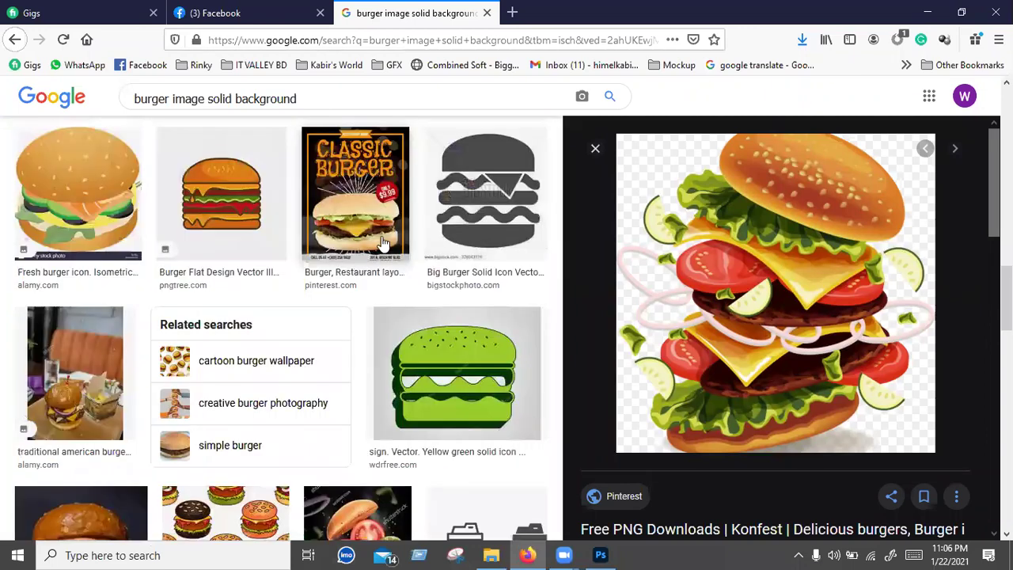
scroll(380, 246, up, 3)
click(381, 246)
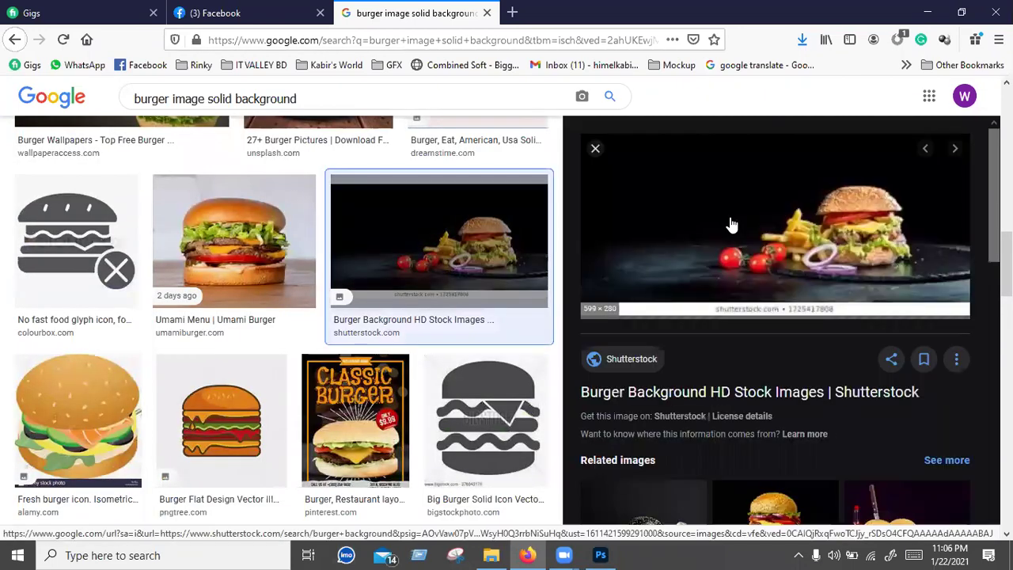
scroll(671, 238, down, 3)
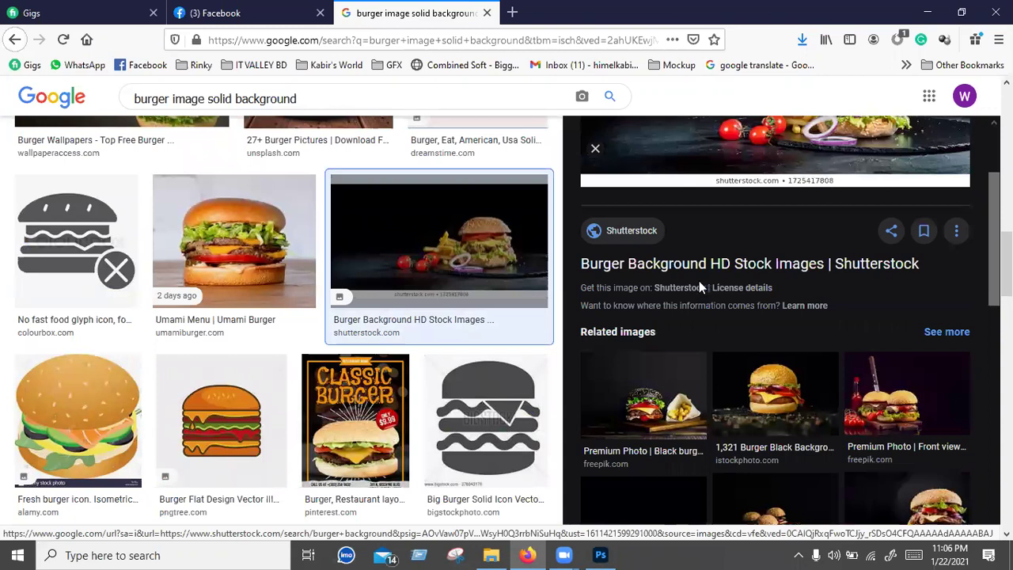
scroll(744, 273, down, 2)
scroll(800, 273, down, 1)
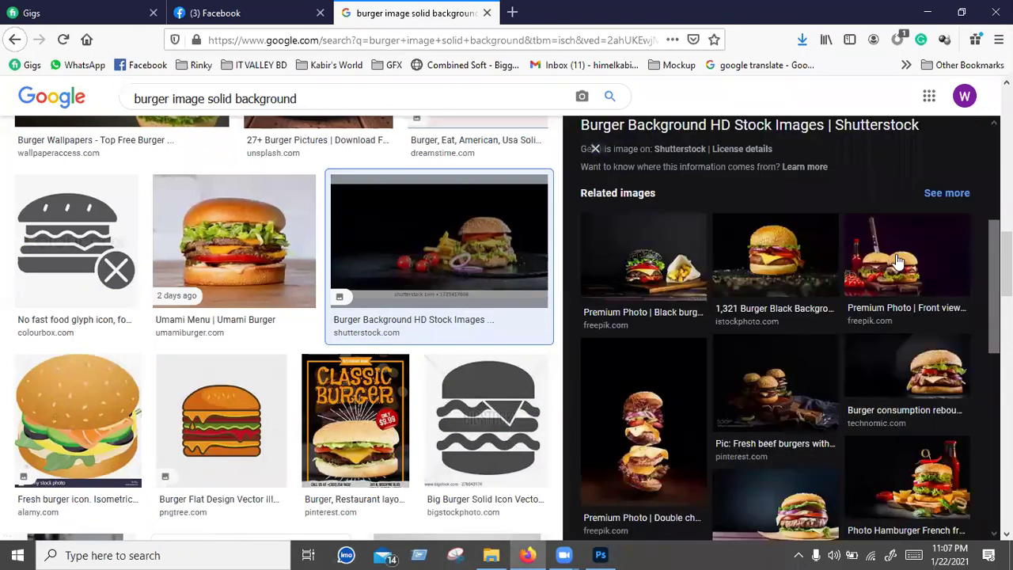
click(742, 235)
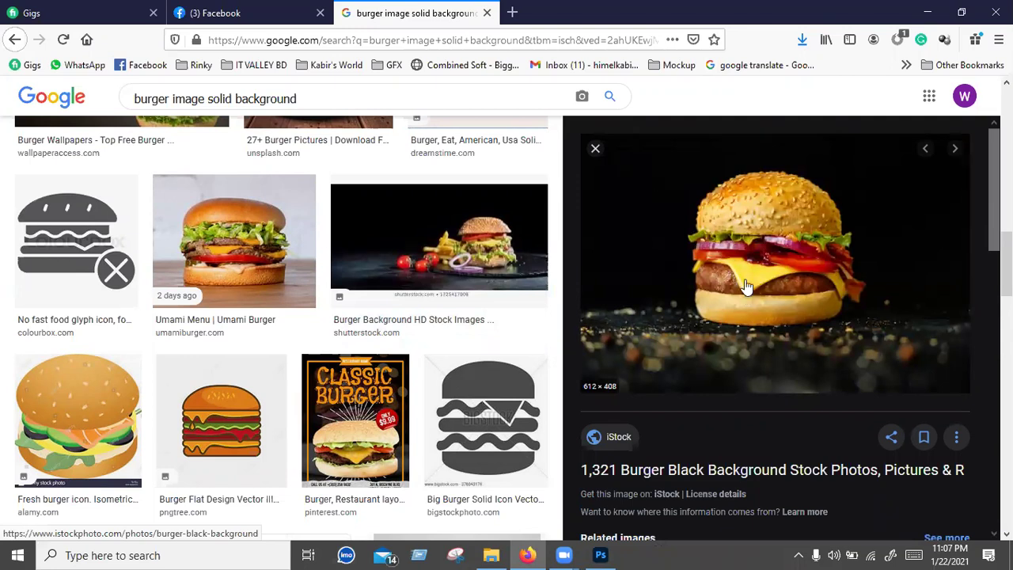
Step: Save the iStock burger-on-black image to Downloads
right_click(772, 405)
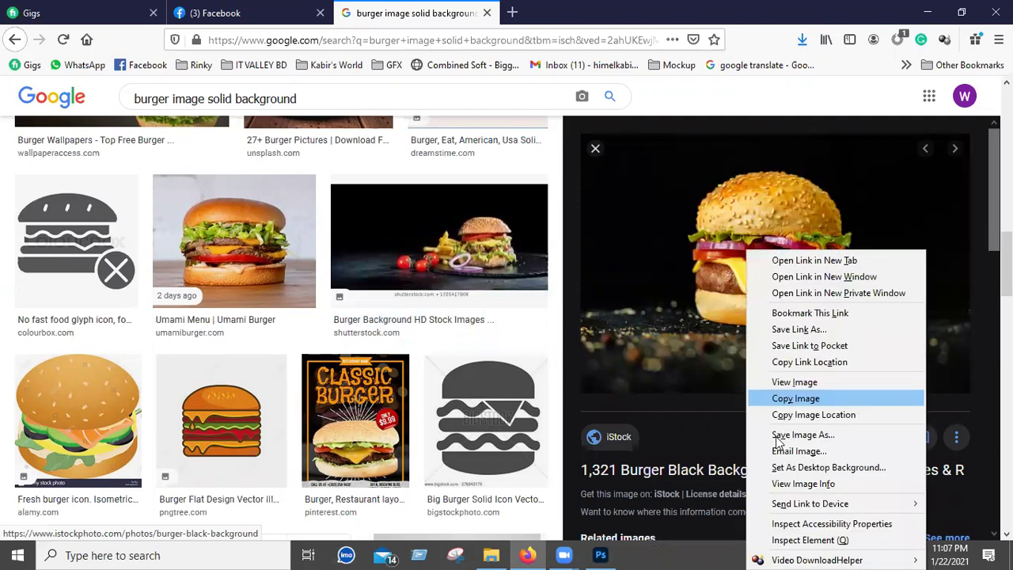
click(779, 437)
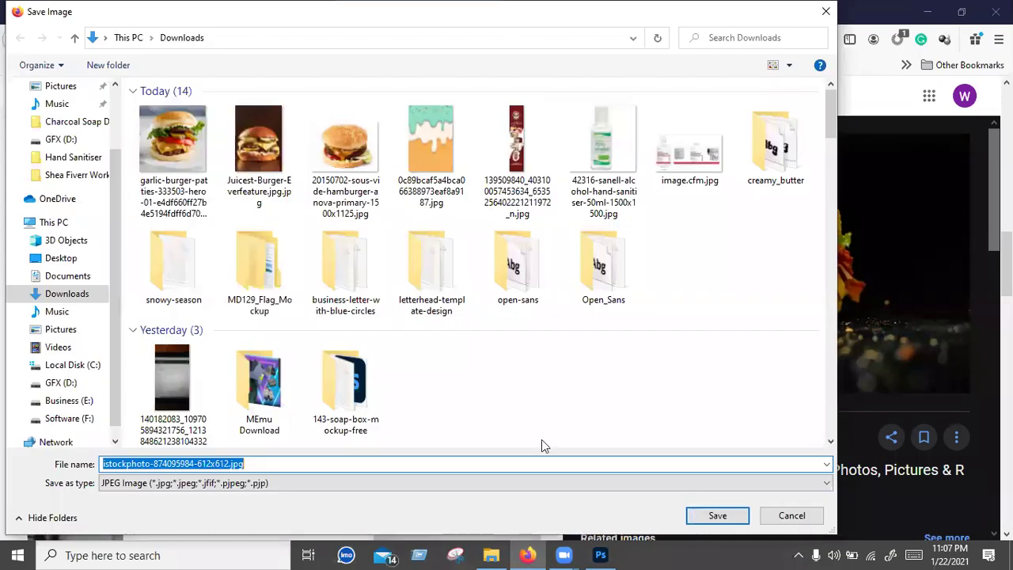
key(Return)
scroll(317, 134, down, 5)
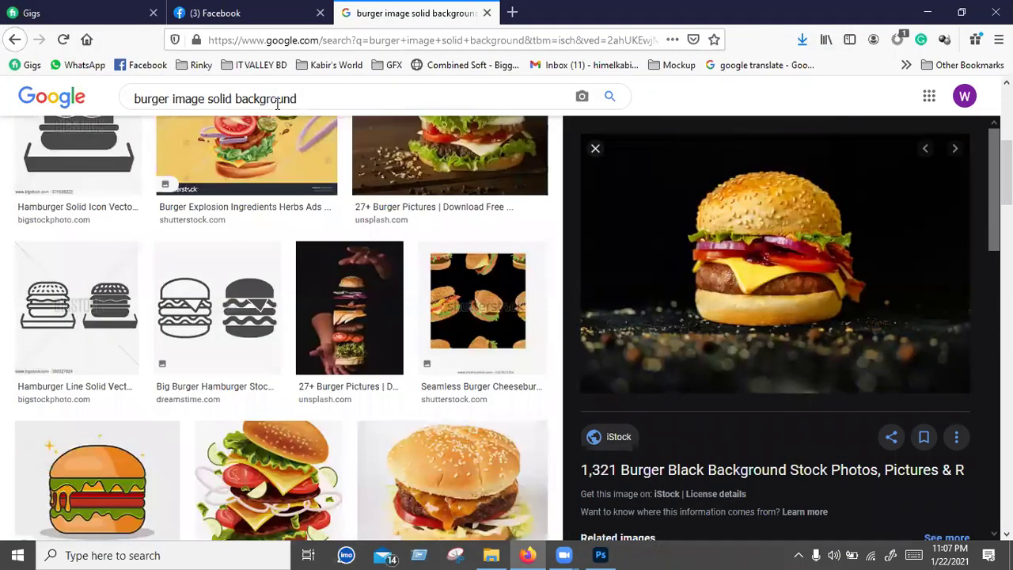
drag(188, 93, 299, 99)
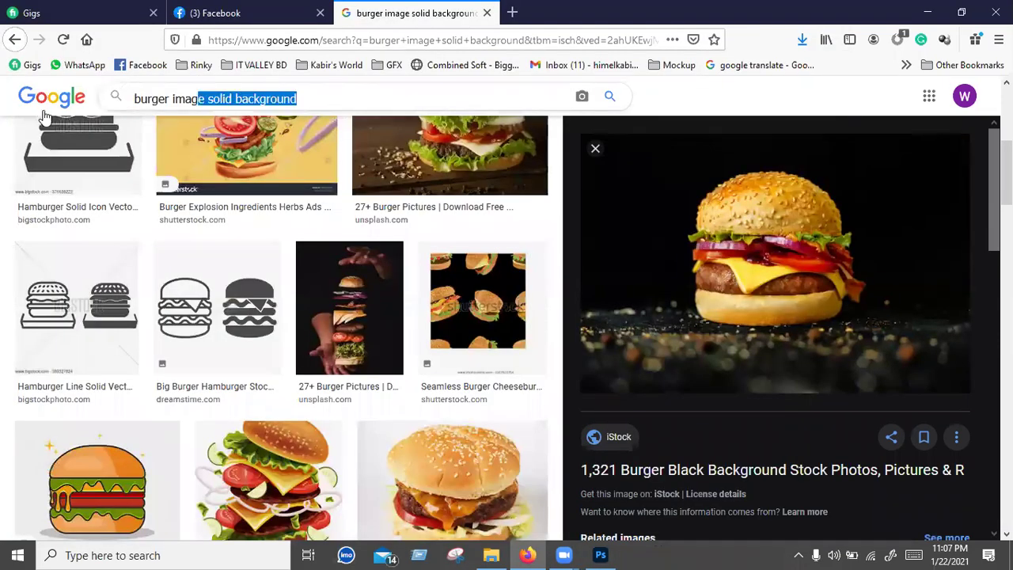
key(ctrl+a)
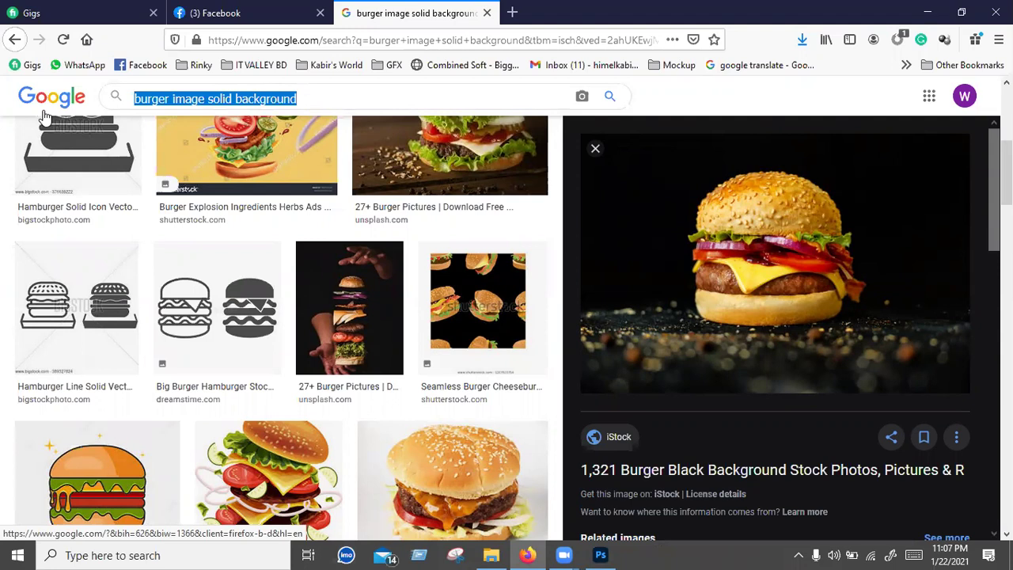
Step: Search Google Images for 'restaurent' and browse the results
text(re)
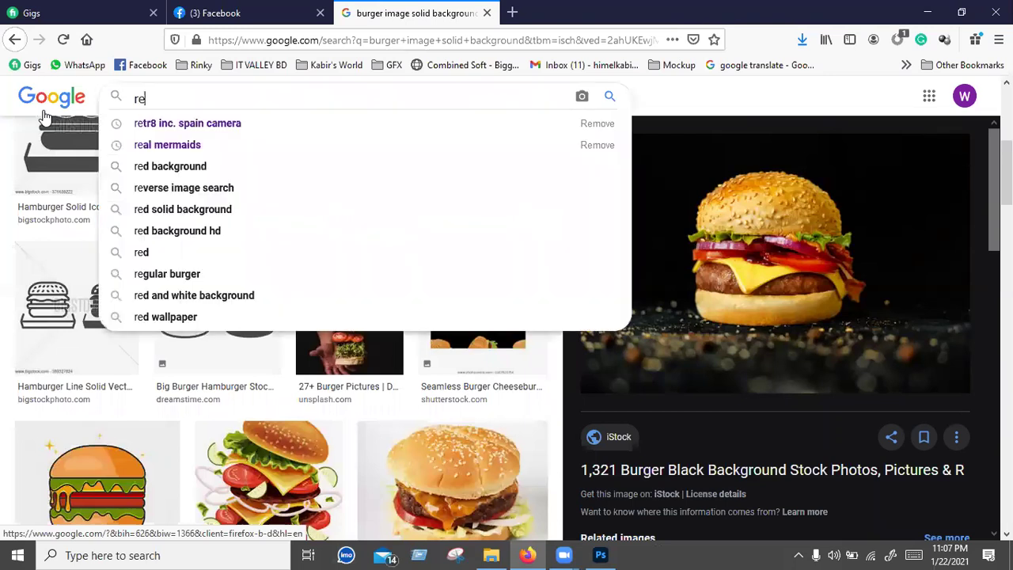
text(staurent)
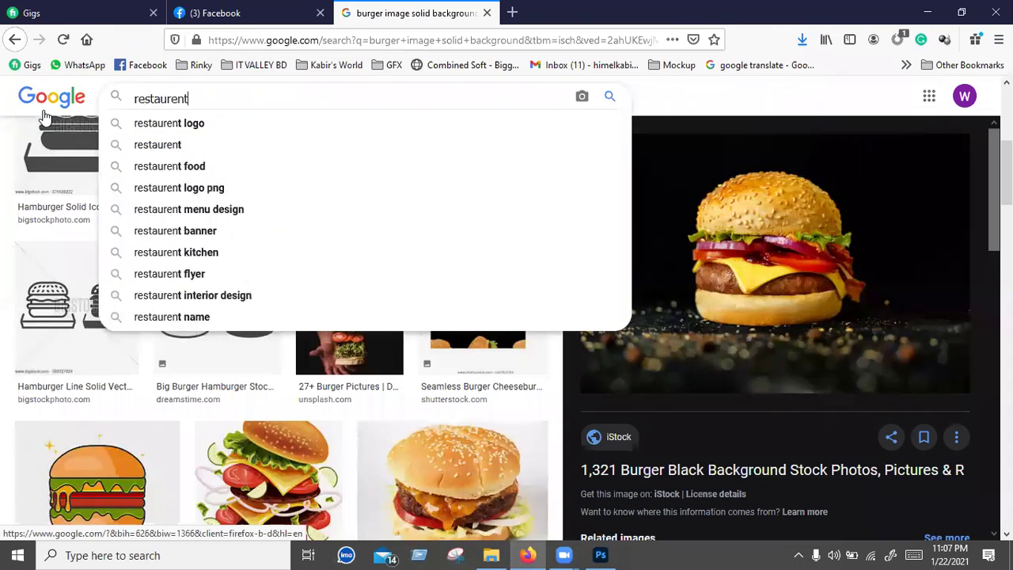
key(Return)
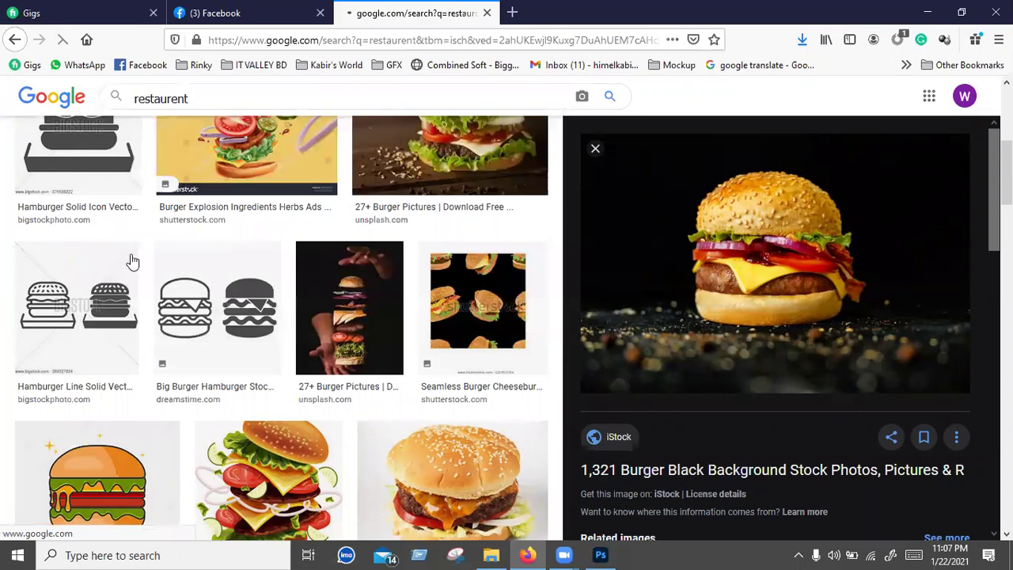
scroll(574, 295, down, 1)
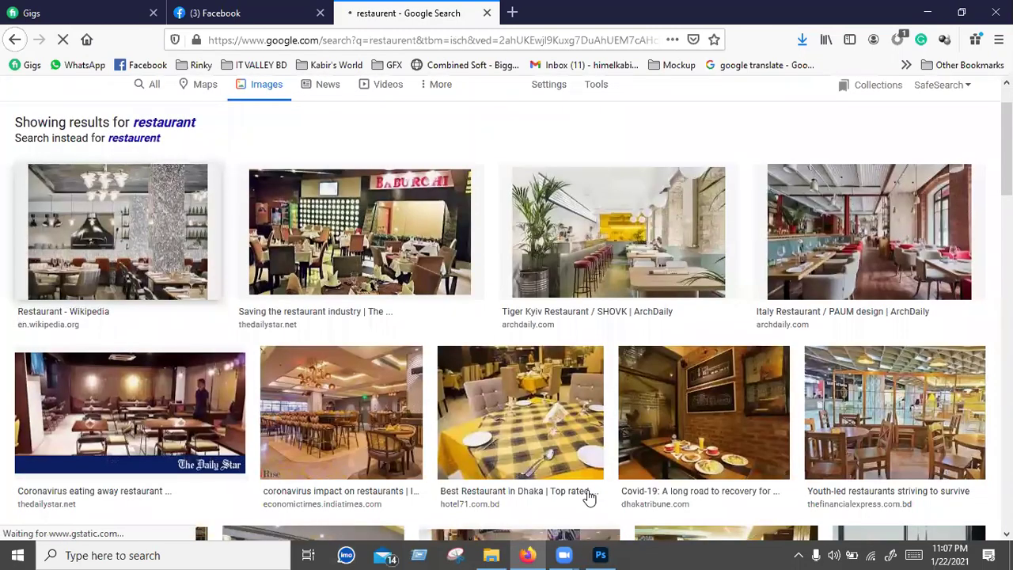
scroll(362, 303, down, 2)
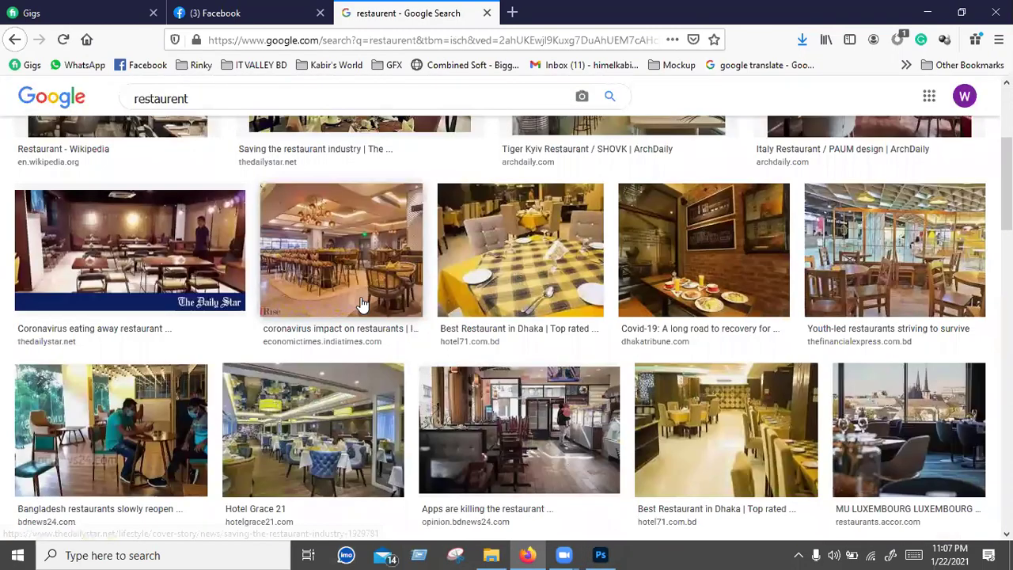
scroll(362, 303, down, 3)
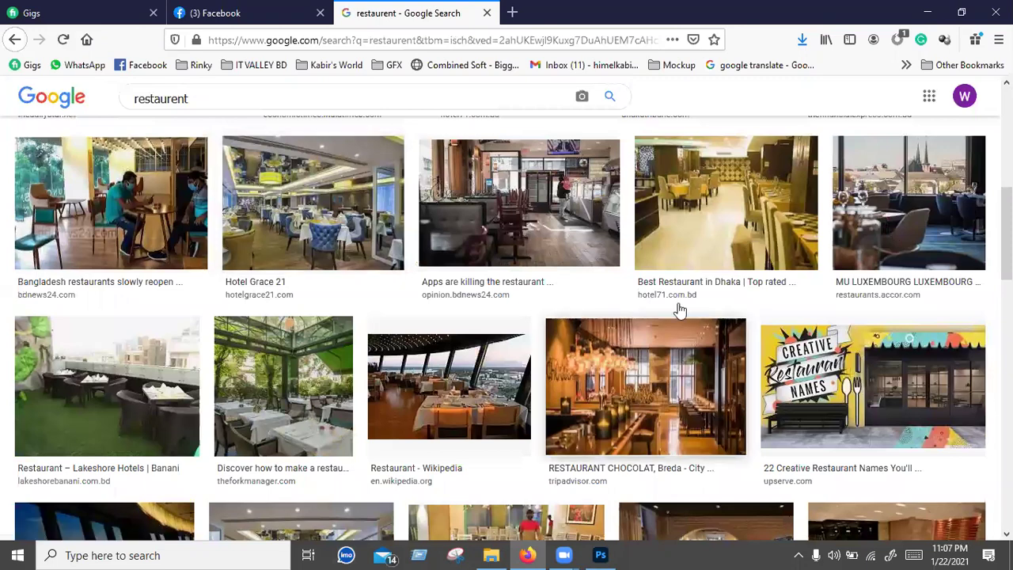
scroll(680, 310, down, 1)
Step: Save the RESTAURANT CHOCOLAT interior photo to Downloads as restaurant-chocolat.jpg
click(680, 310)
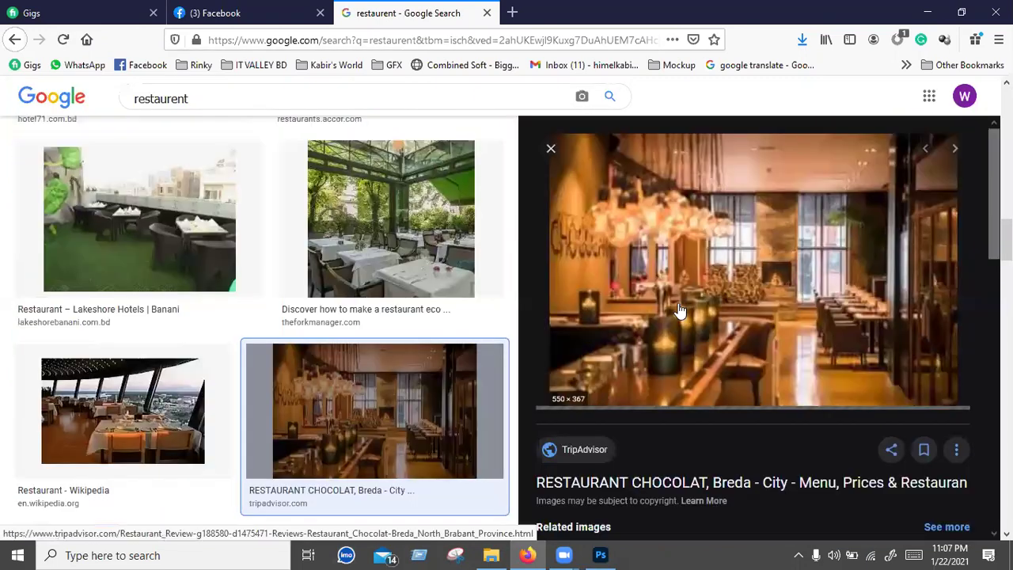
right_click(686, 235)
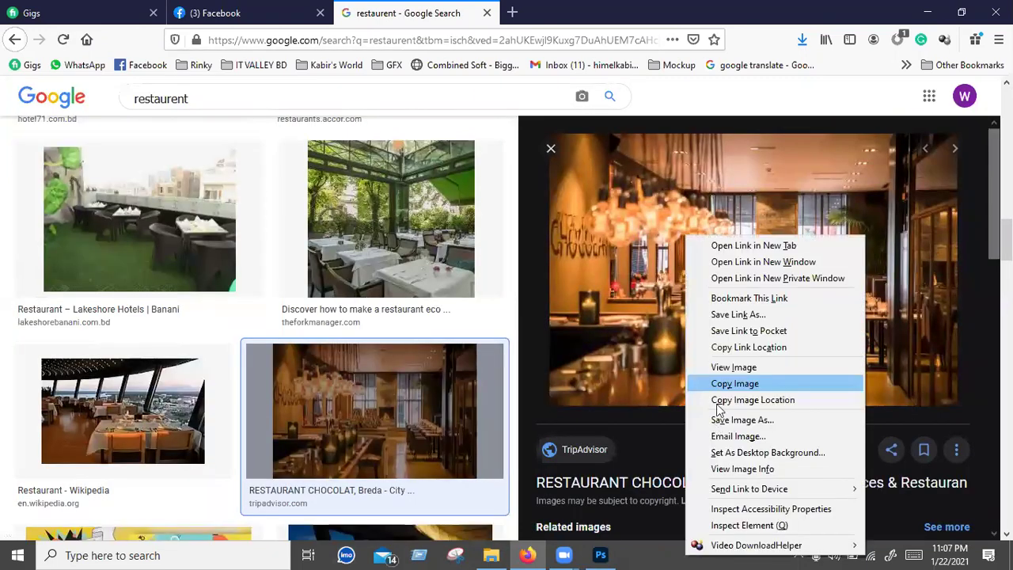
click(722, 420)
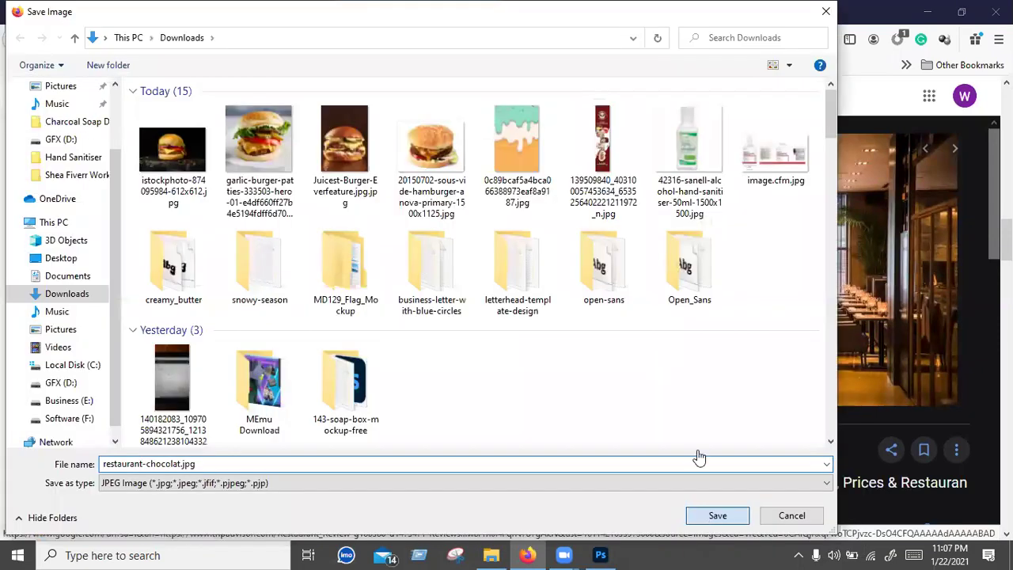
key(Return)
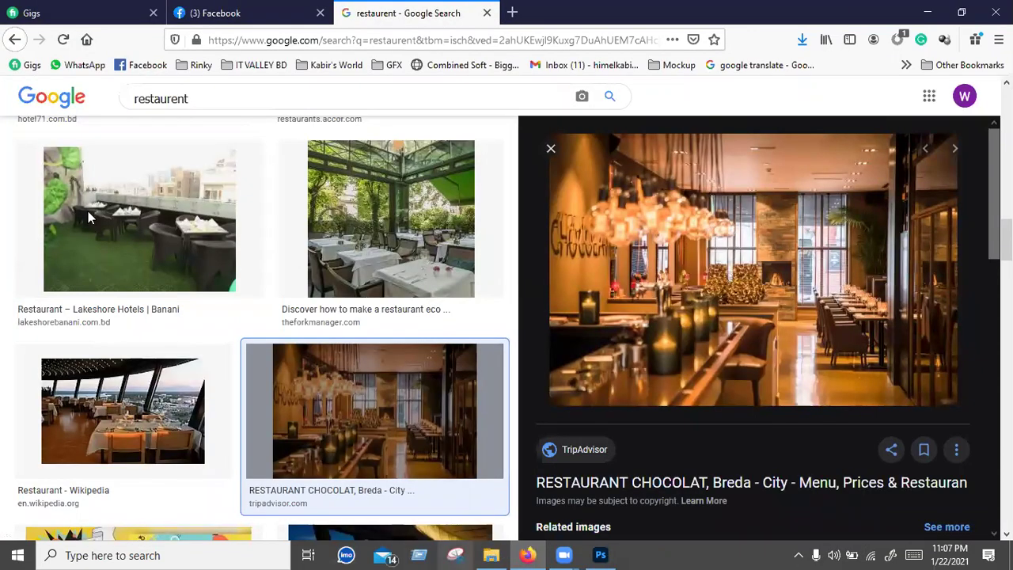
key(alt+Tab)
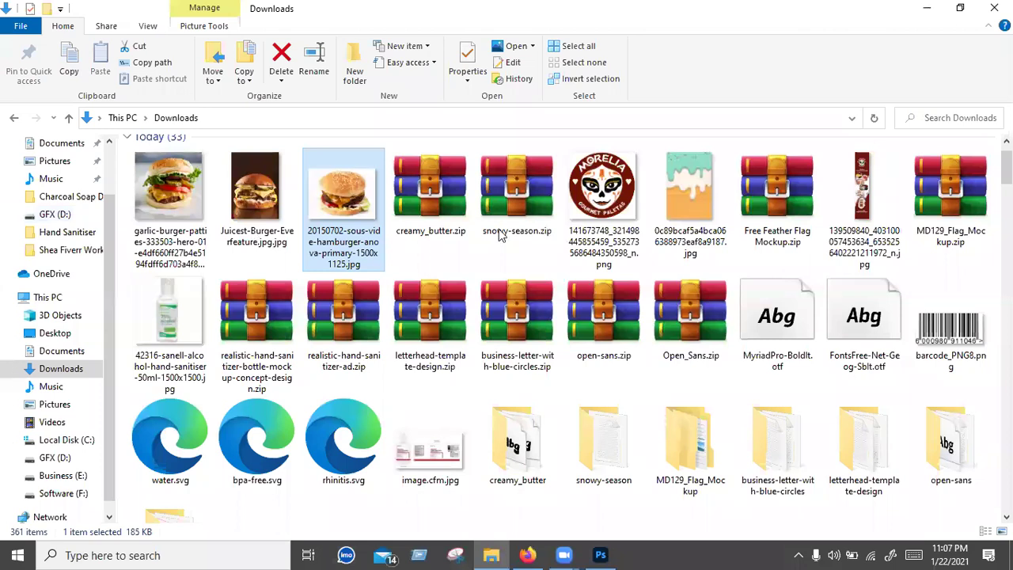
Step: Refresh the Downloads folder listing to show the newly saved images
right_click(501, 236)
key(e)
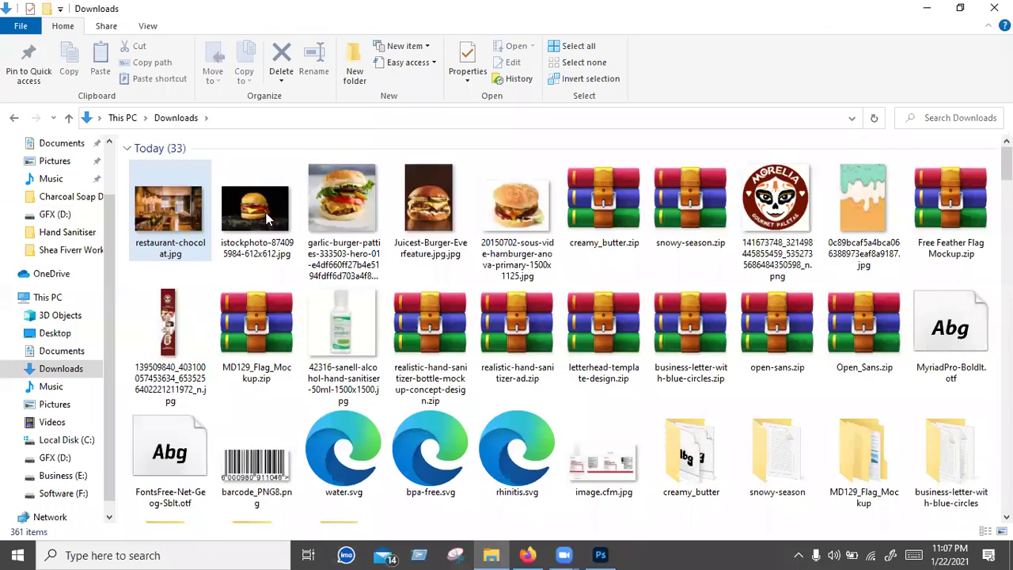
click(193, 217)
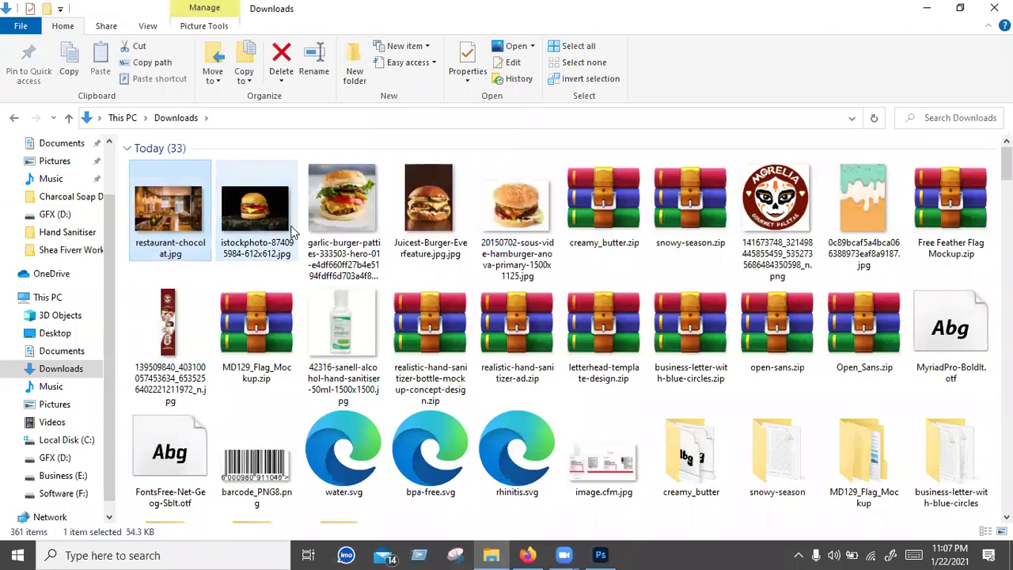
Step: Drag the iStock burger image into Photoshop, then cancel the accidental place into the open document
mouse_move(254, 214)
mouse_down()
mouse_move(608, 538)
mouse_move(610, 553)
mouse_up()
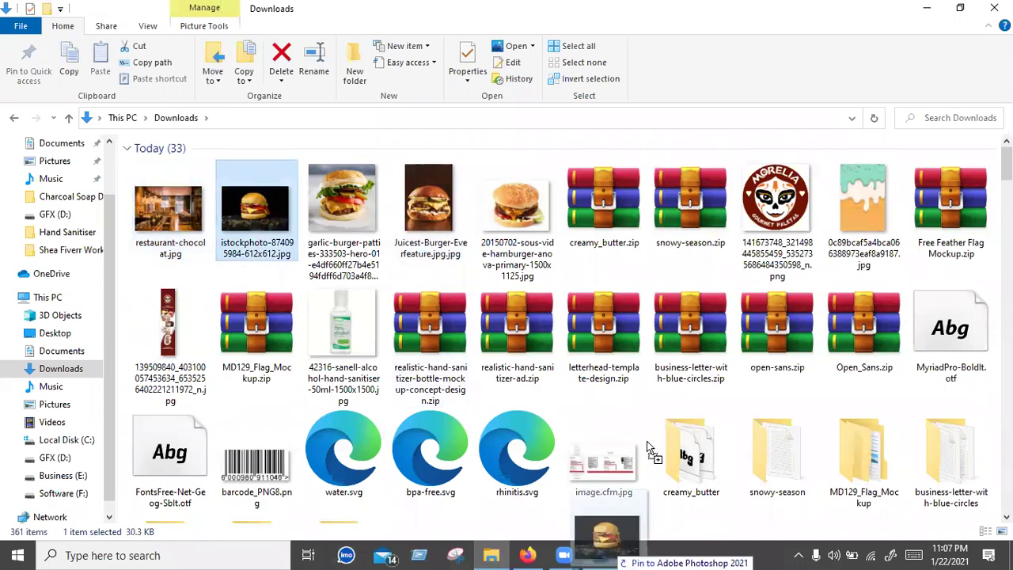
drag(647, 441, 437, 245)
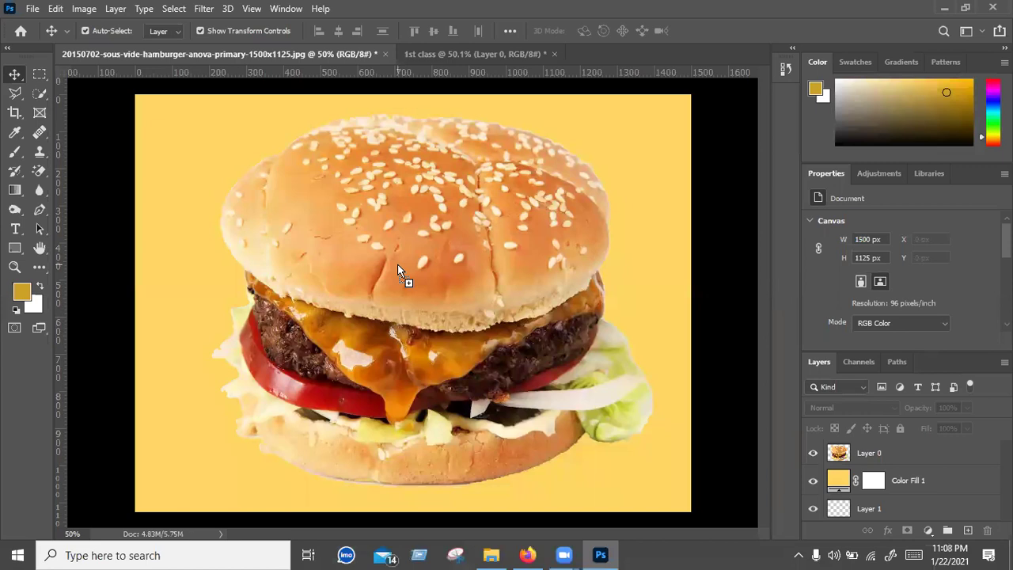
mouse_move(397, 261)
mouse_down()
mouse_move(124, 123)
mouse_move(480, 164)
mouse_up()
drag(480, 164, 462, 160)
drag(472, 131, 420, 148)
drag(387, 77, 890, 7)
mouse_move(419, 183)
mouse_down()
mouse_move(445, 258)
mouse_move(394, 258)
mouse_move(404, 229)
mouse_up()
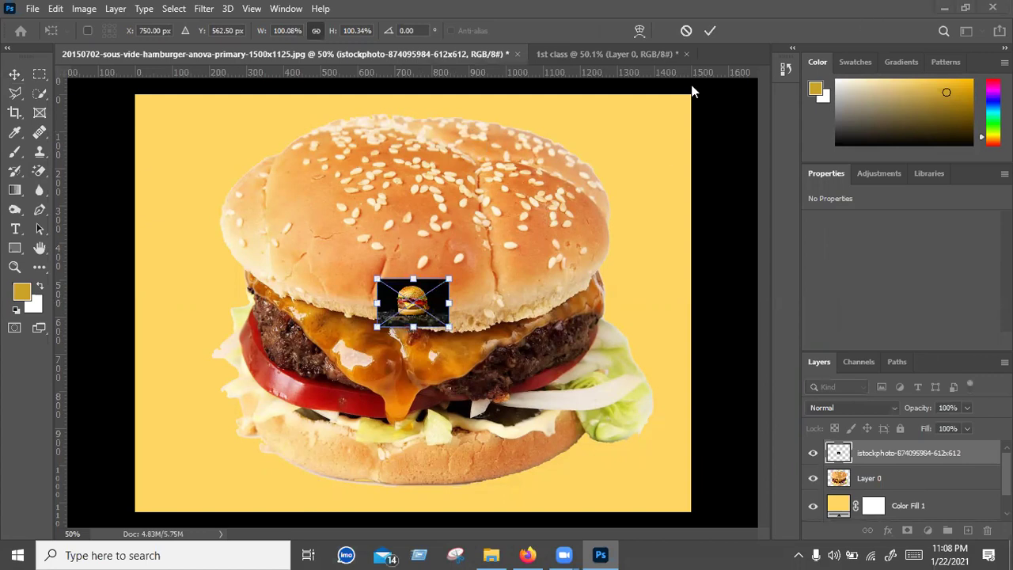
click(685, 31)
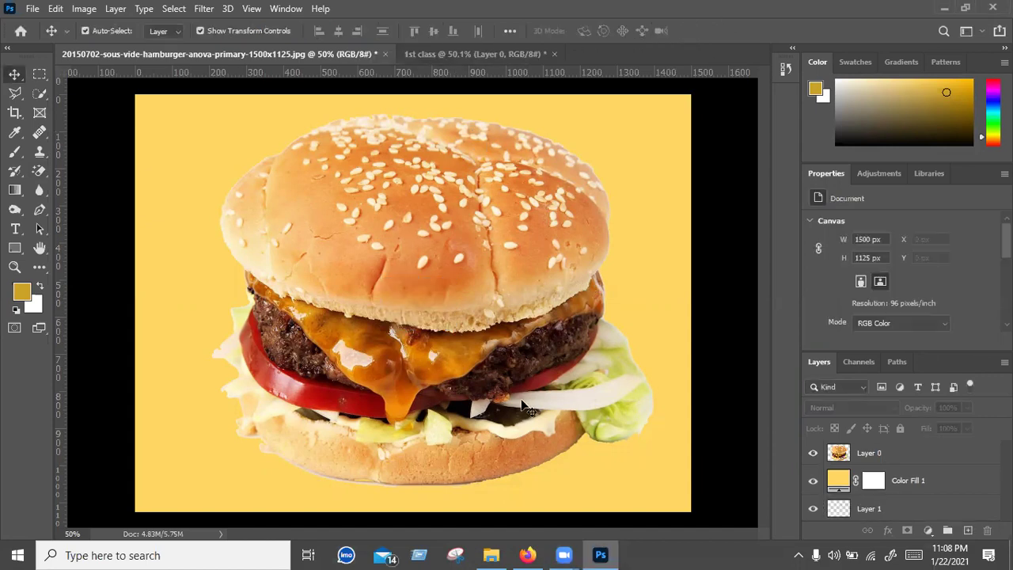
click(488, 553)
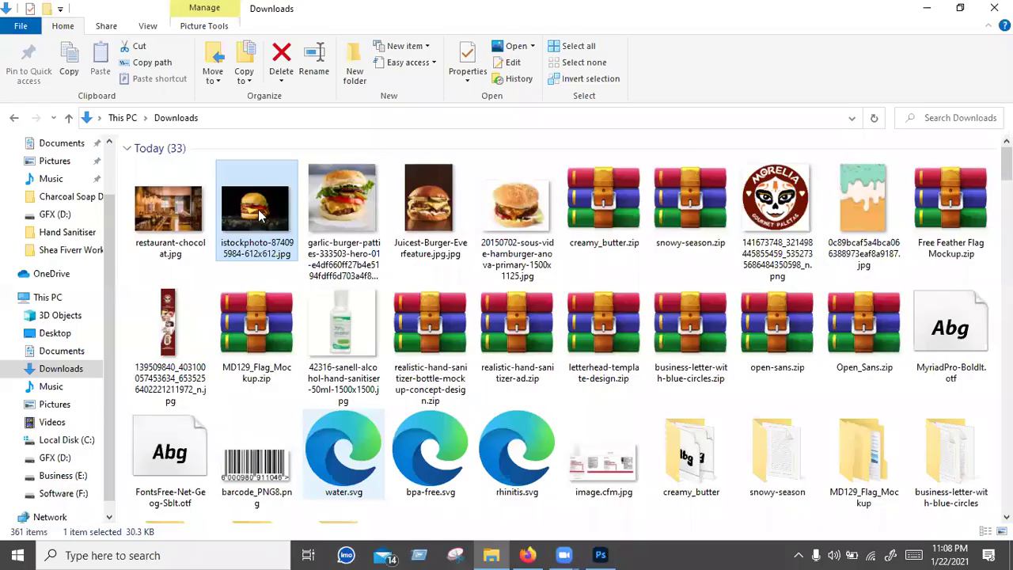
drag(509, 458, 605, 555)
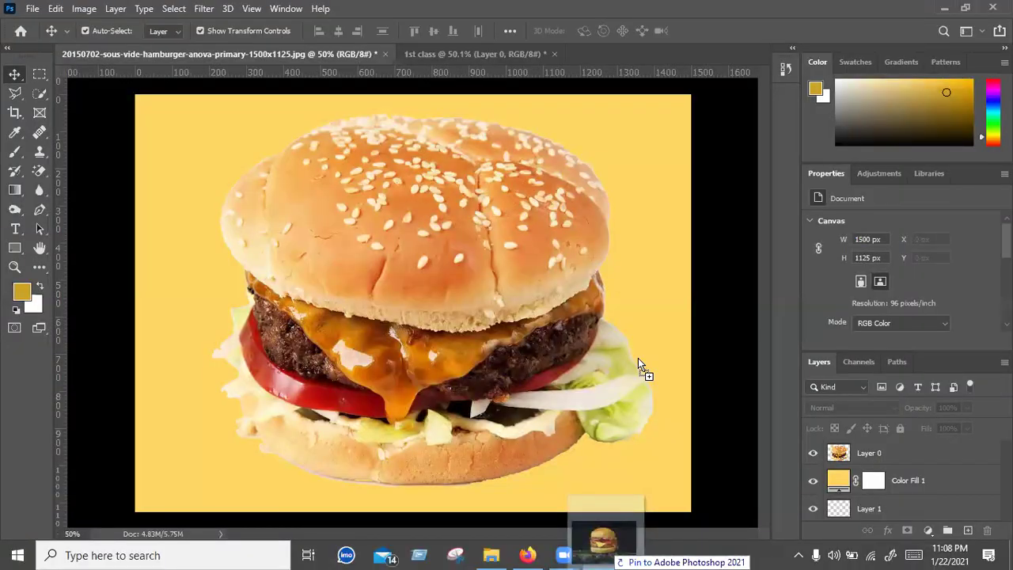
mouse_move(605, 554)
mouse_down()
mouse_move(537, 8)
mouse_move(593, 11)
mouse_up()
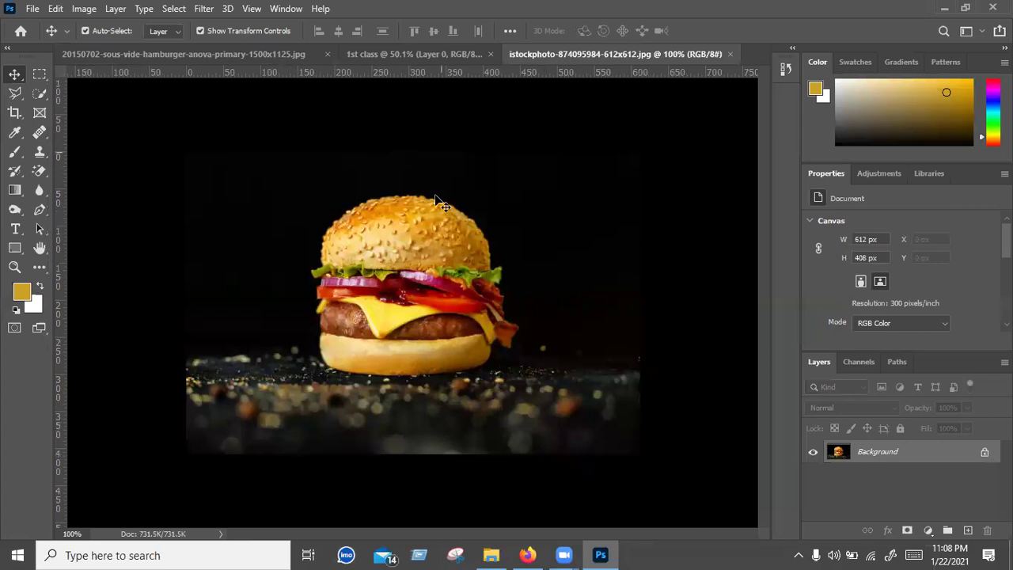
Step: Unlock the Background into Layer 0, then trial a Magic Eraser click on the black and undo it
click(985, 453)
click(984, 452)
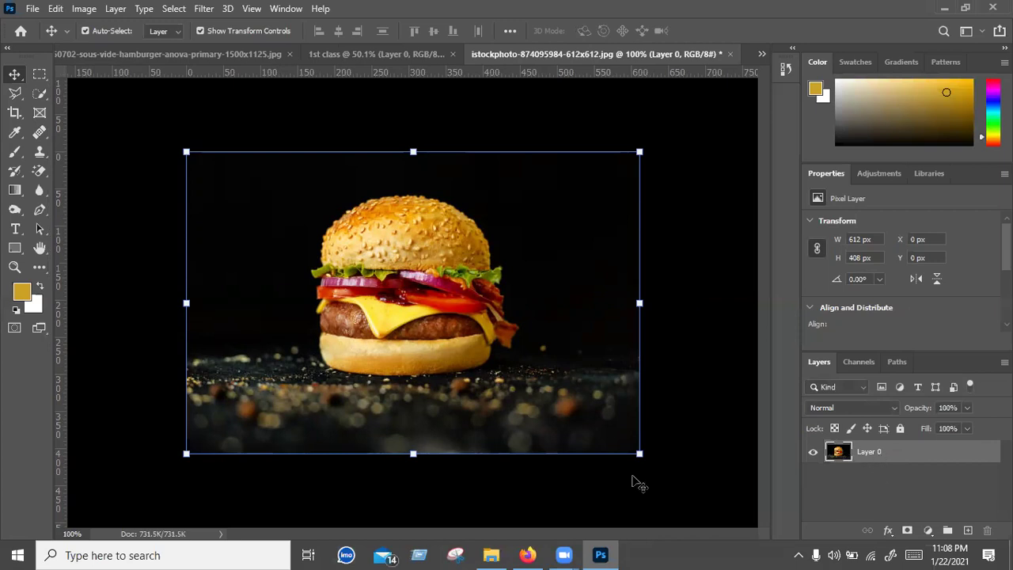
click(41, 173)
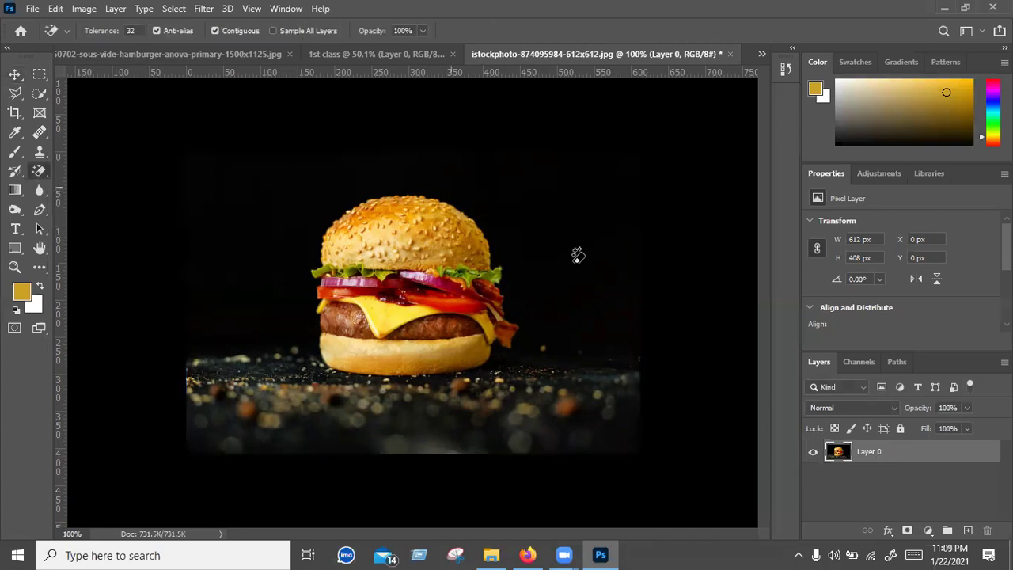
click(251, 212)
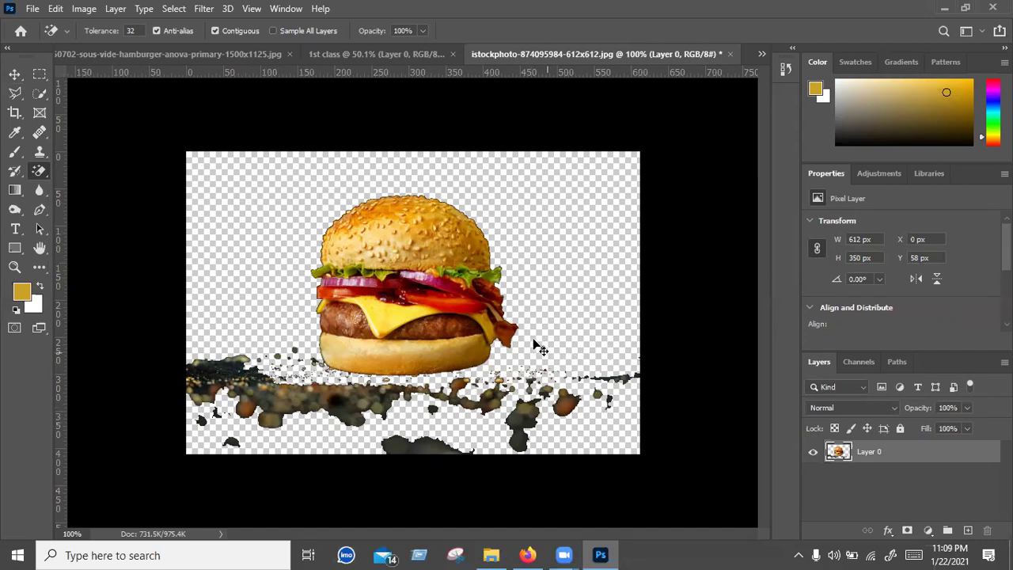
key(ctrl+z)
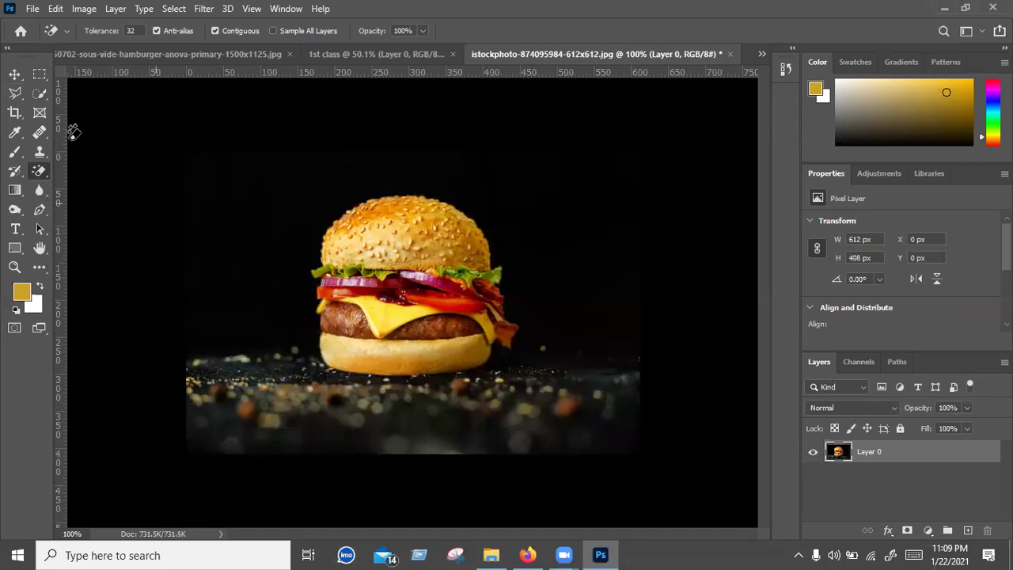
click(16, 93)
Step: Select the black background with the Magic Wand tool
right_click(18, 94)
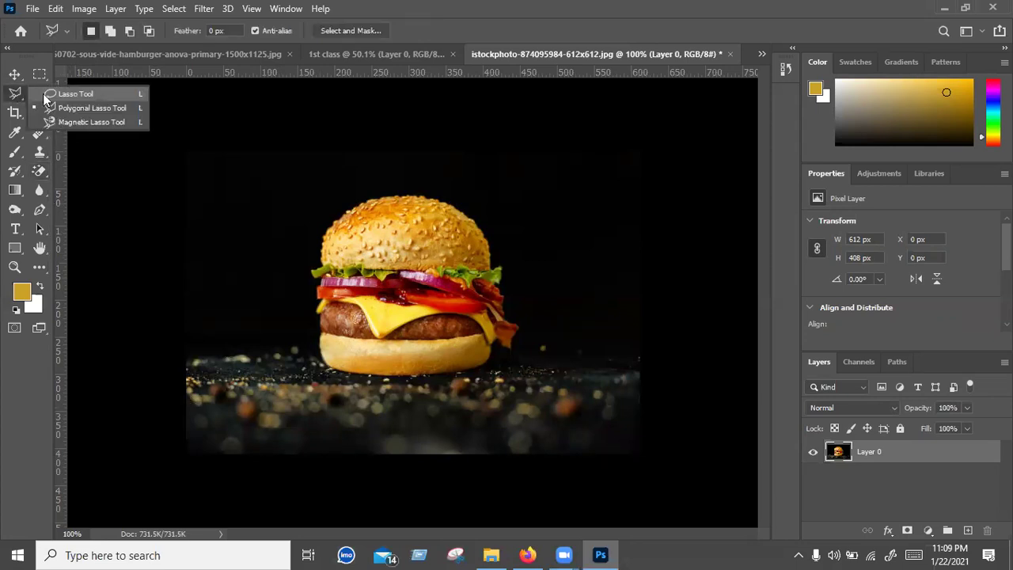
click(43, 96)
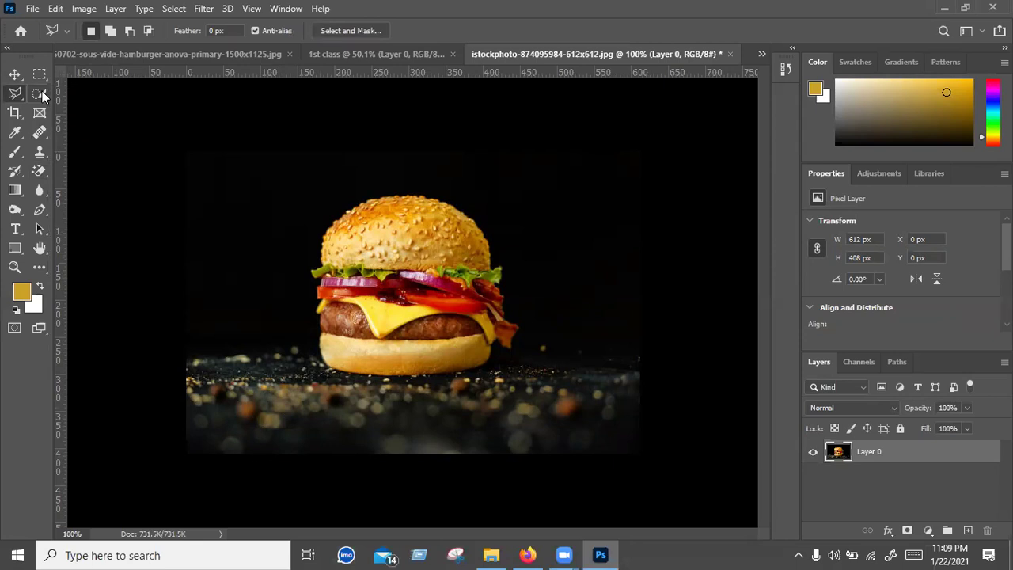
click(43, 96)
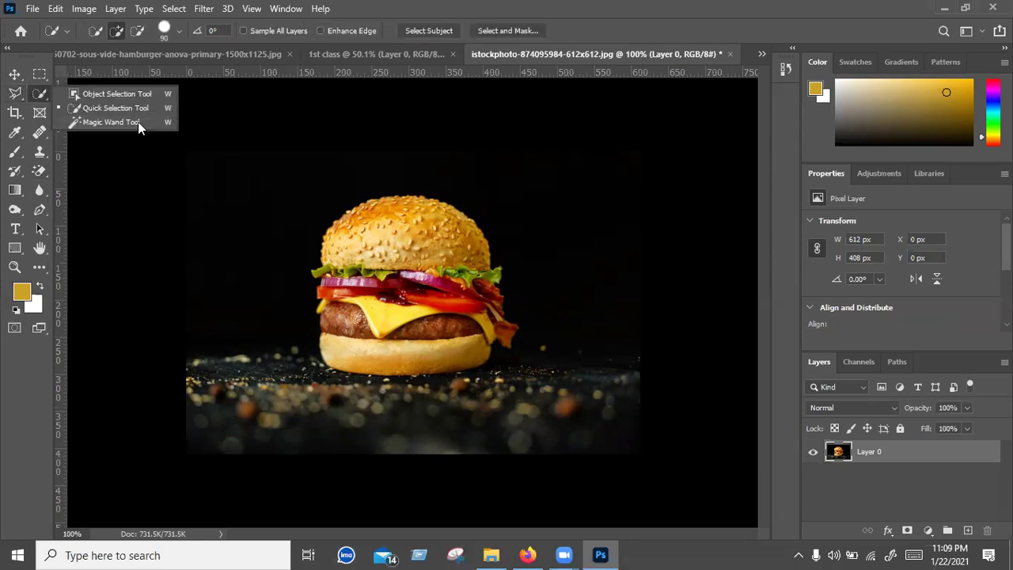
click(110, 122)
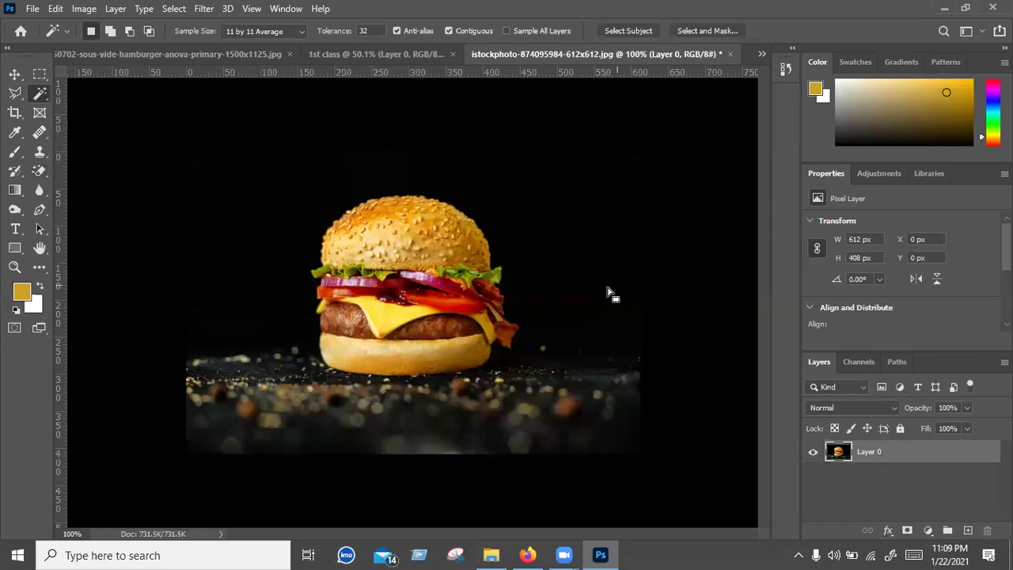
click(520, 345)
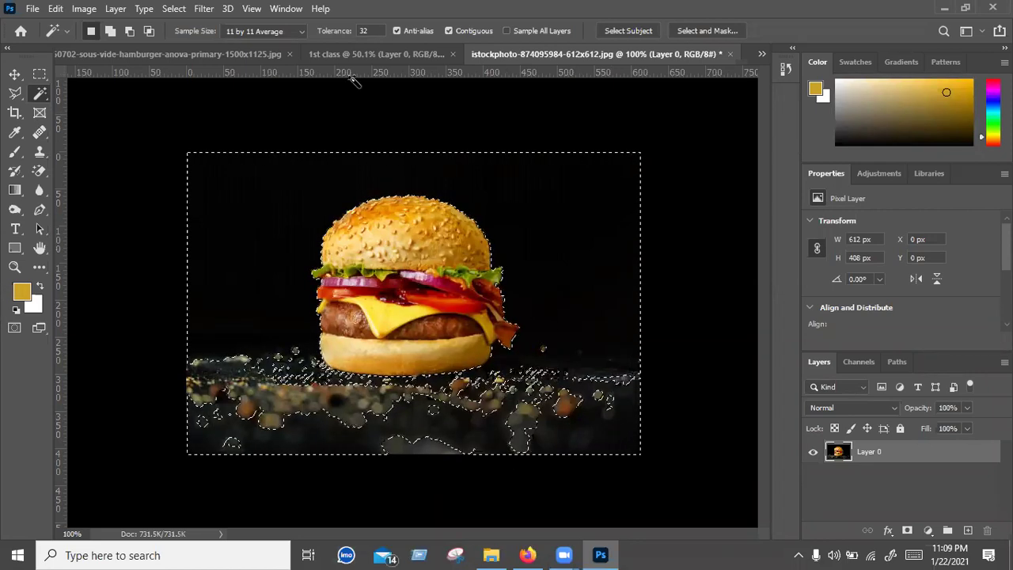
key(ctrl+d)
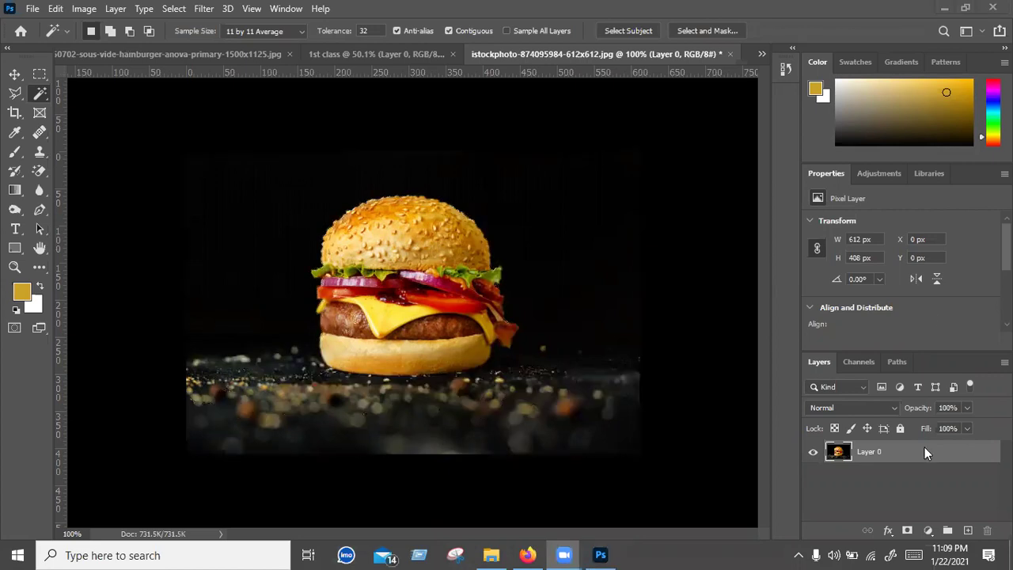
key(ctrl+z)
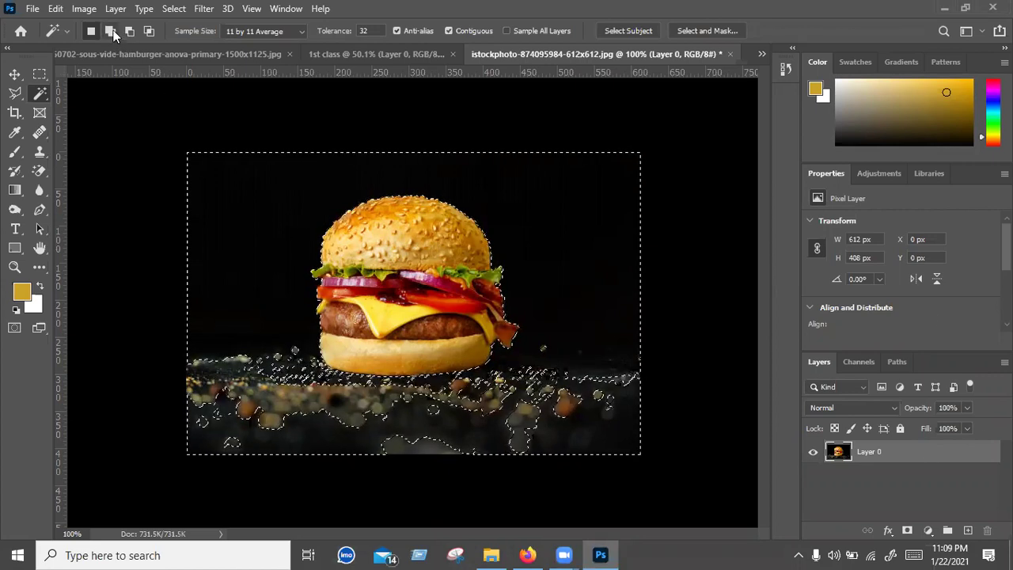
Step: Switch to Quick Selection with a 34 px brush and start refining over the crumbs
right_click(41, 95)
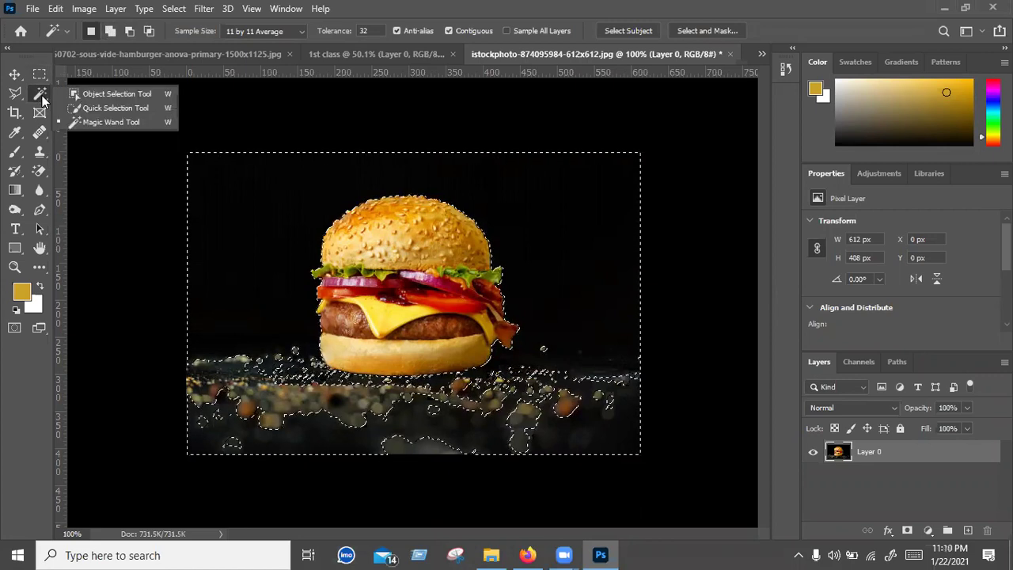
click(102, 107)
click(297, 378)
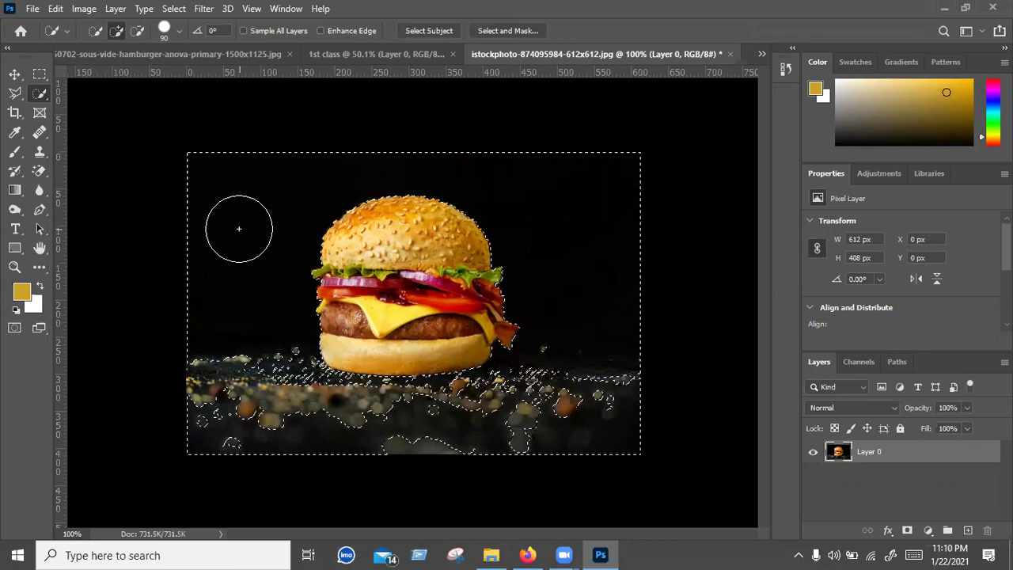
click(179, 30)
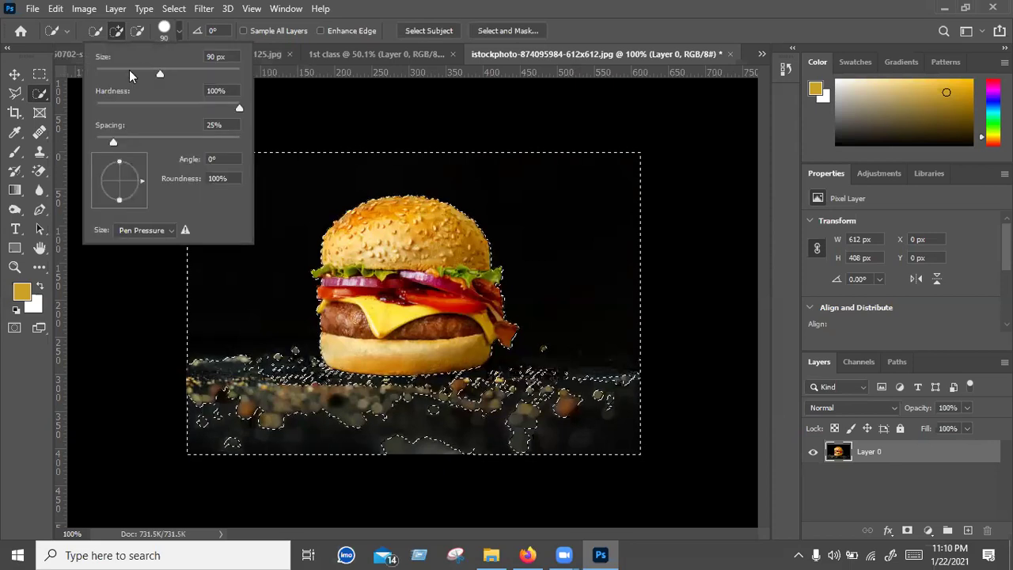
drag(129, 70, 119, 70)
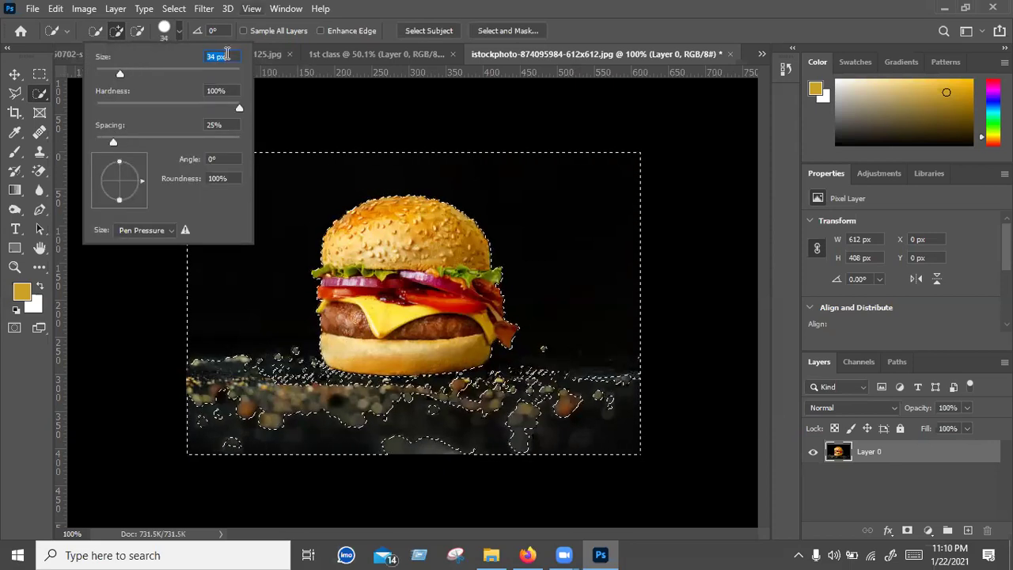
click(177, 32)
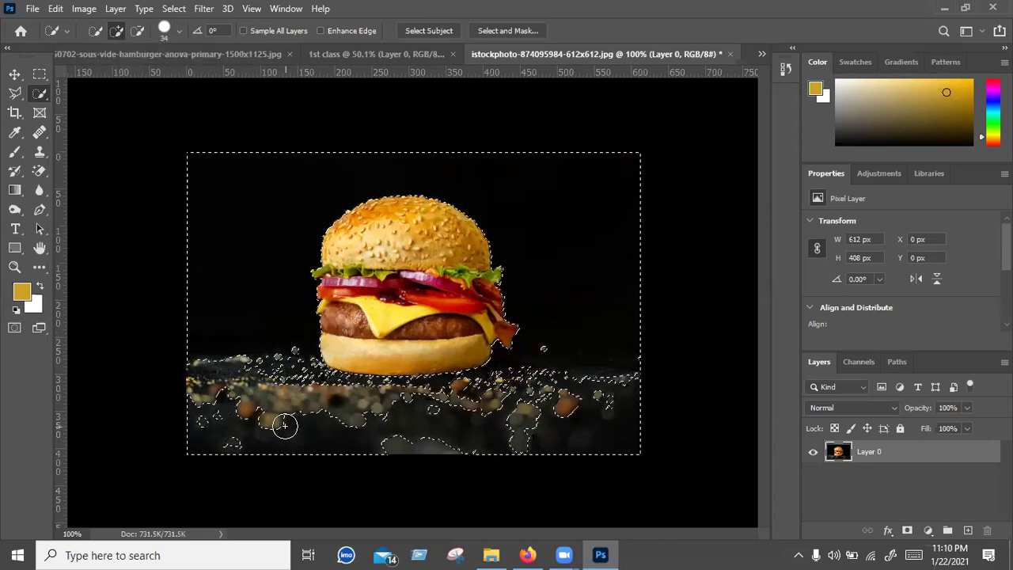
click(291, 383)
drag(282, 384, 286, 398)
Step: Subtract the crumb-covered surface from the selection, then delete the selected black background
alt+click(288, 394)
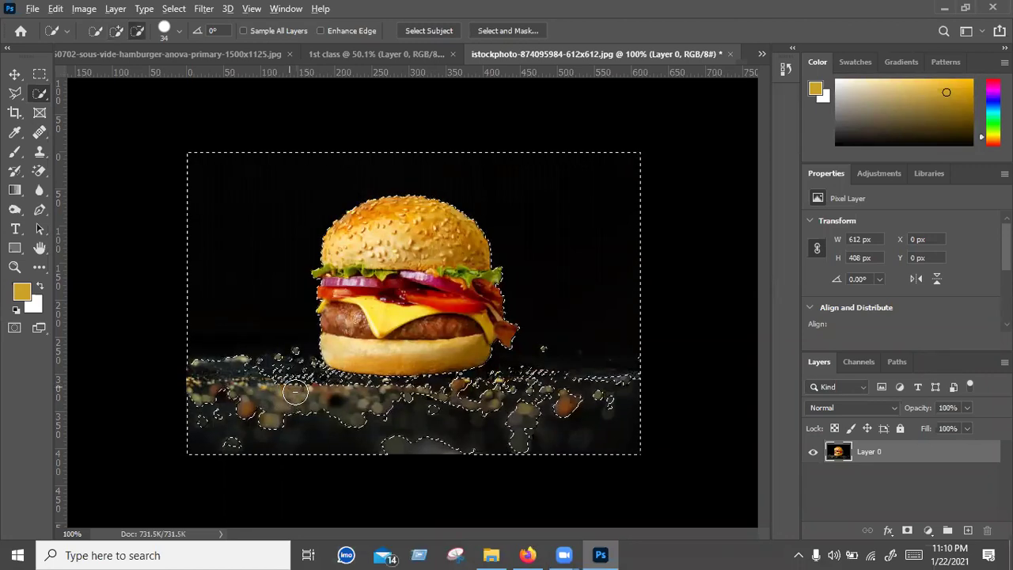
alt+click(293, 379)
drag(293, 379, 290, 432)
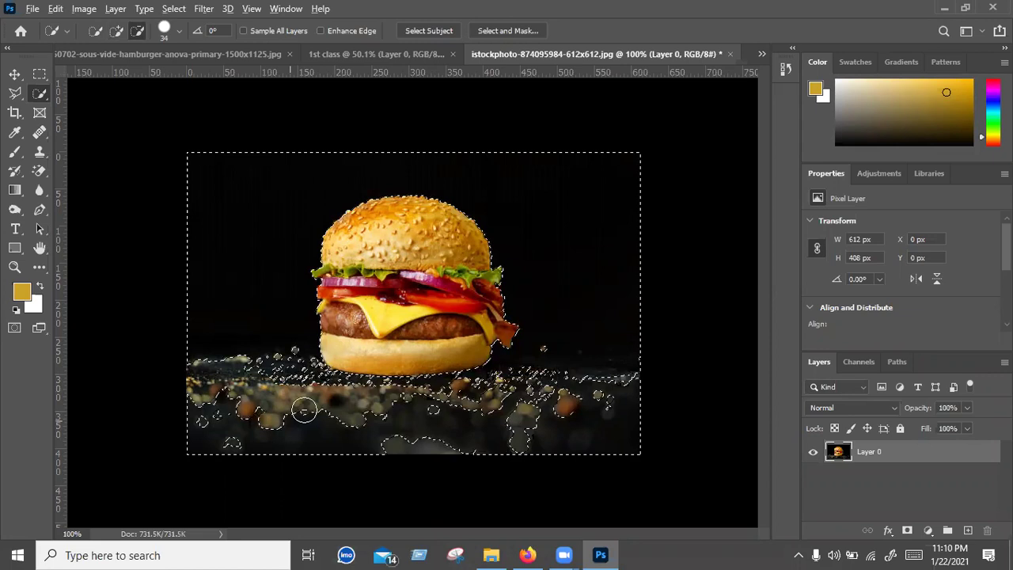
click(289, 438)
click(290, 424)
click(278, 435)
drag(279, 426, 593, 423)
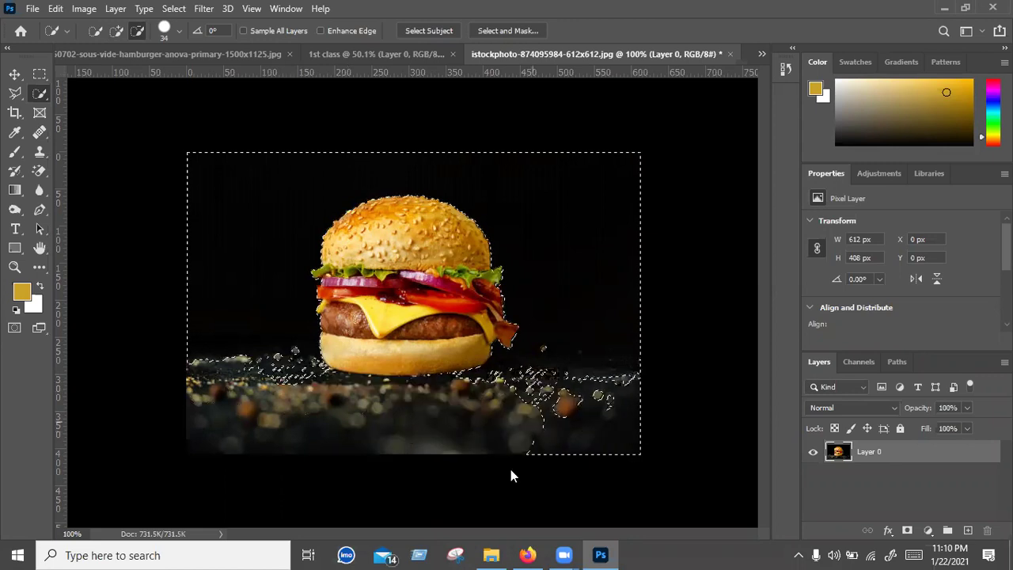
drag(511, 470, 468, 409)
mouse_move(225, 357)
mouse_down()
mouse_move(261, 373)
mouse_move(299, 362)
mouse_move(206, 376)
mouse_move(233, 366)
mouse_up()
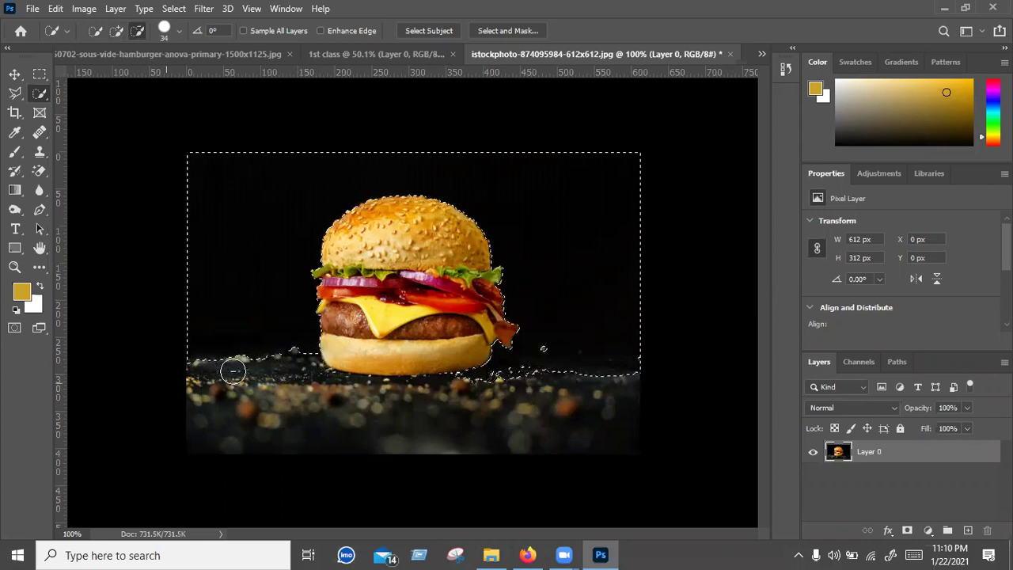
mouse_move(116, 398)
mouse_down()
mouse_move(692, 375)
mouse_move(610, 373)
mouse_up()
mouse_move(701, 354)
mouse_down()
mouse_move(584, 388)
mouse_move(545, 364)
mouse_up()
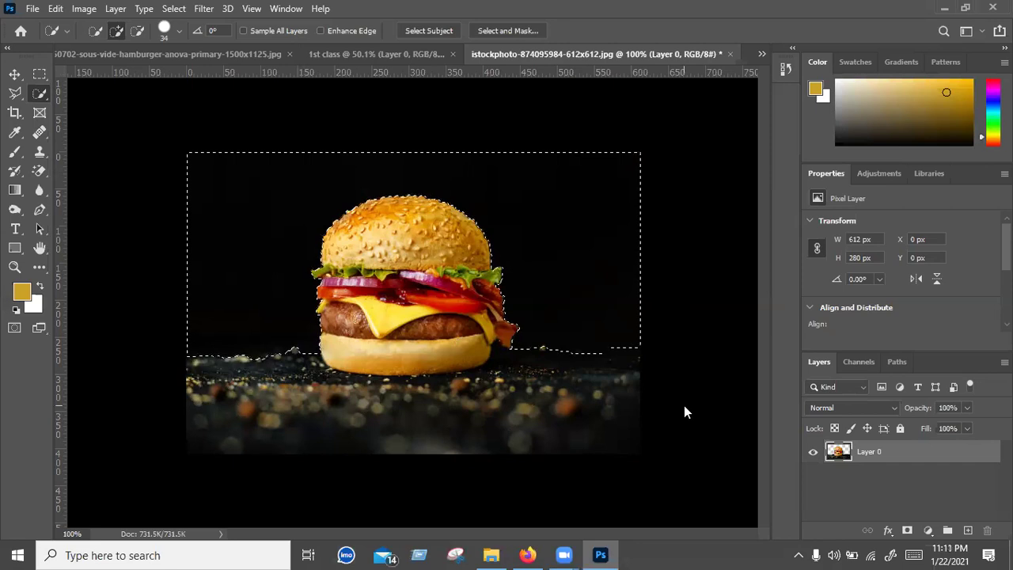
key(Delete)
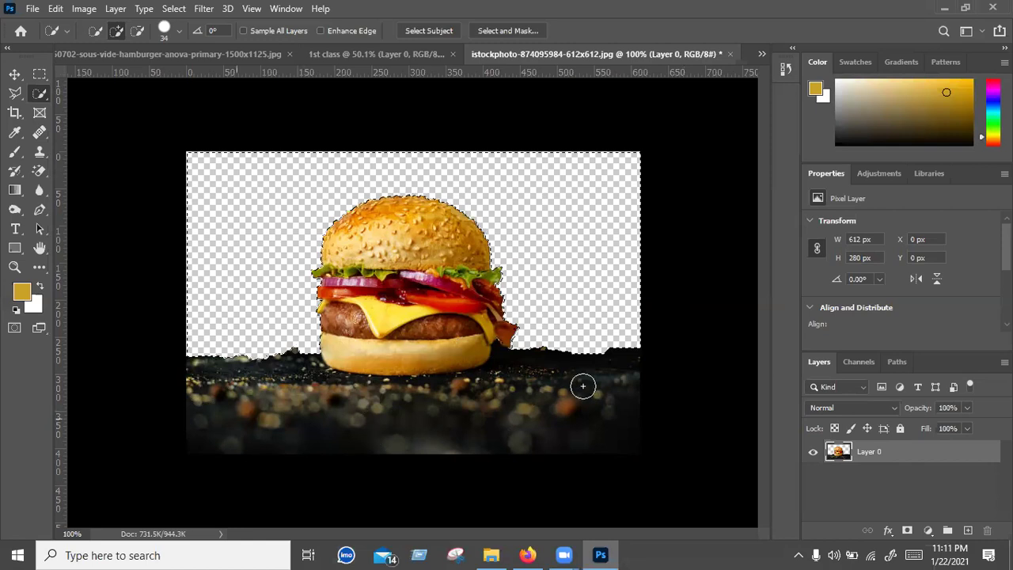
Step: Deselect the selection and the burger layer using the Move tool
right_click(348, 184)
click(372, 189)
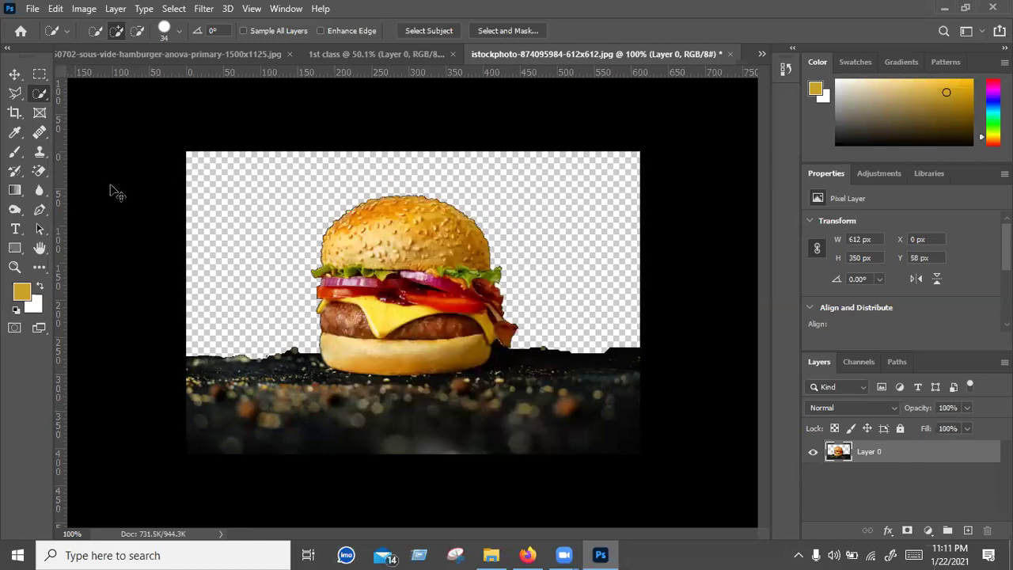
key(v)
click(300, 229)
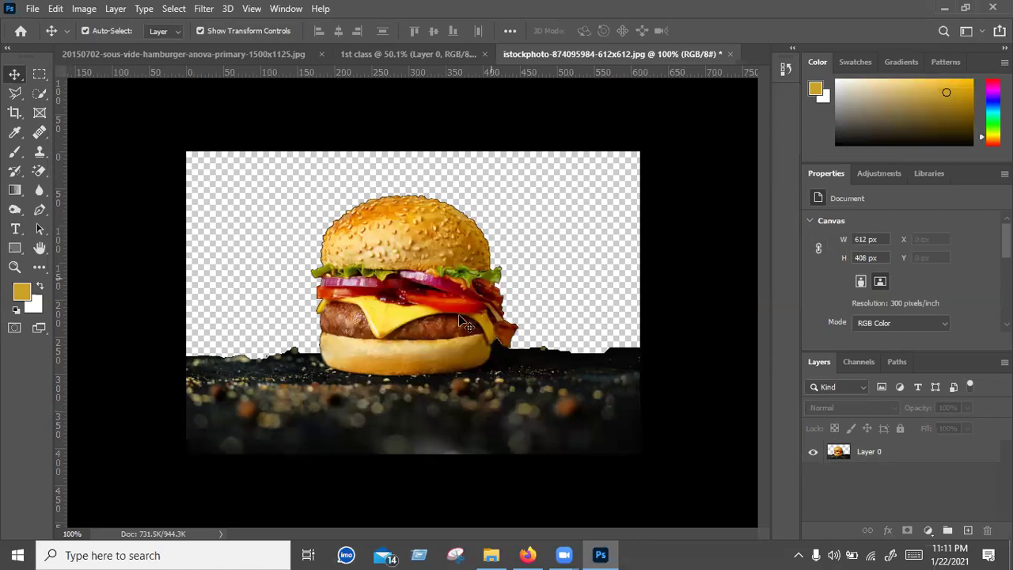
Step: Drag restaurant-chocolat.jpg from the Downloads folder toward Photoshop
click(494, 554)
click(190, 221)
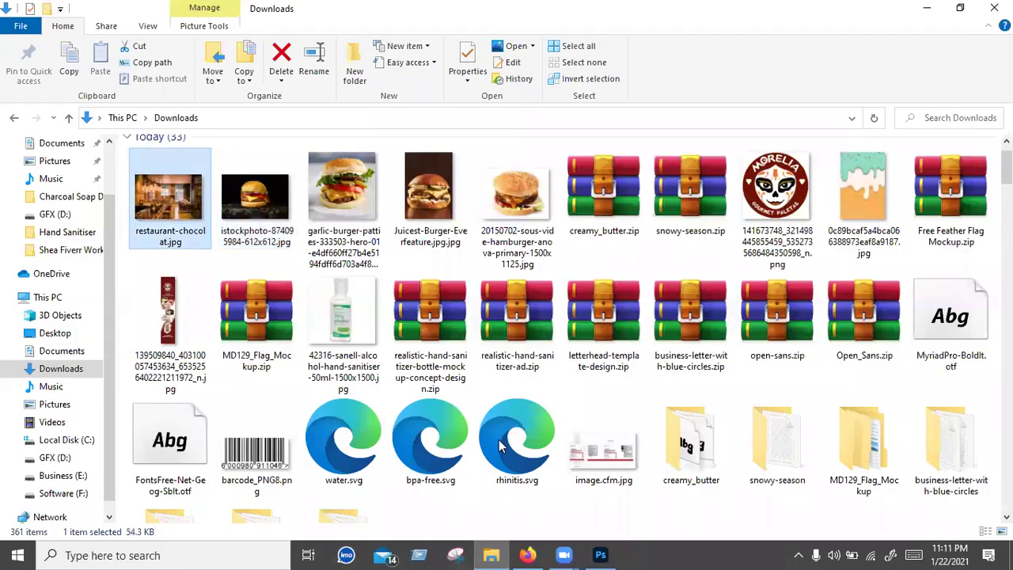
drag(498, 447, 614, 549)
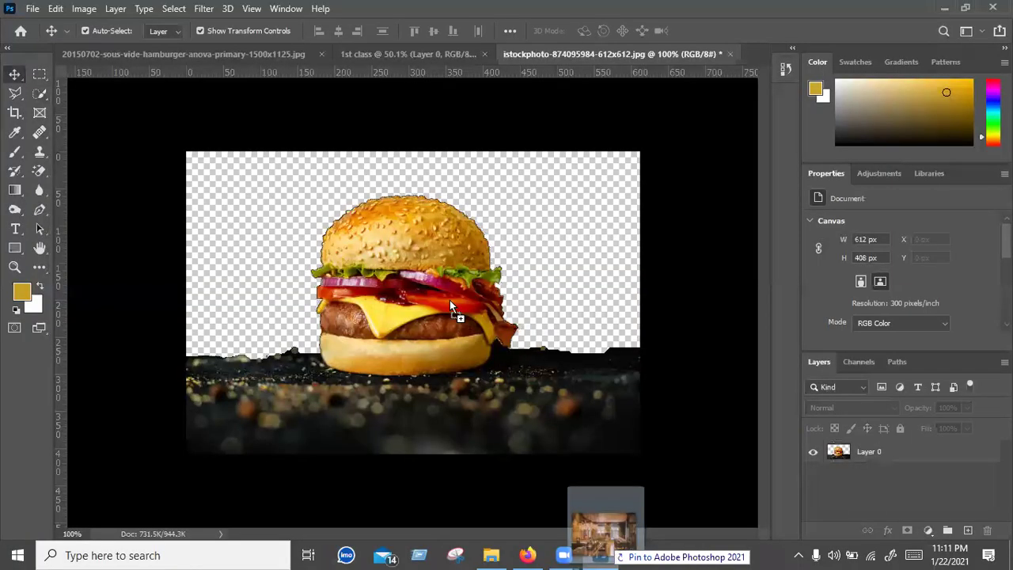
Step: Place the restaurant-chocolat photo and move the burger's Layer 0 above it
drag(452, 307, 455, 324)
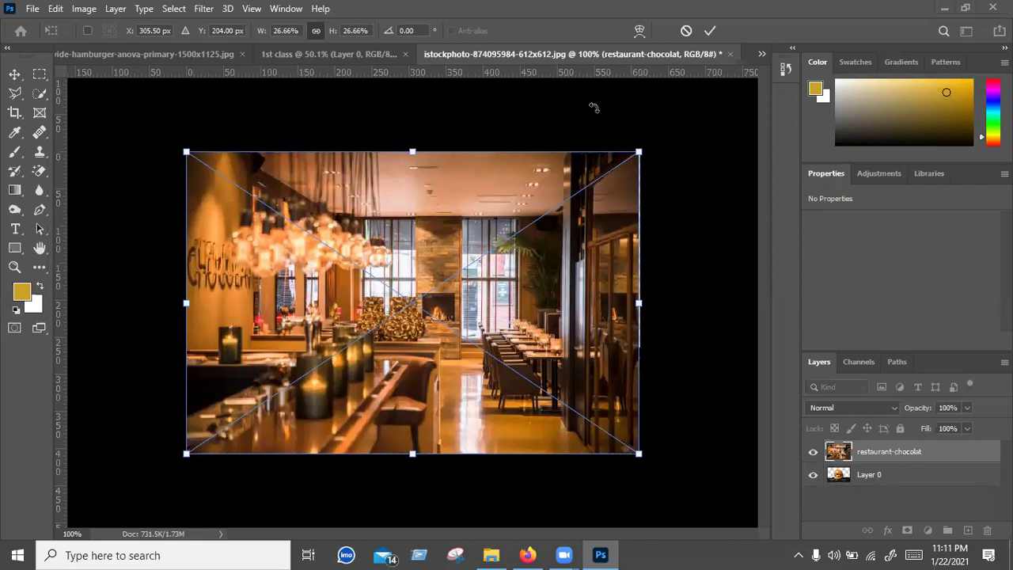
click(711, 31)
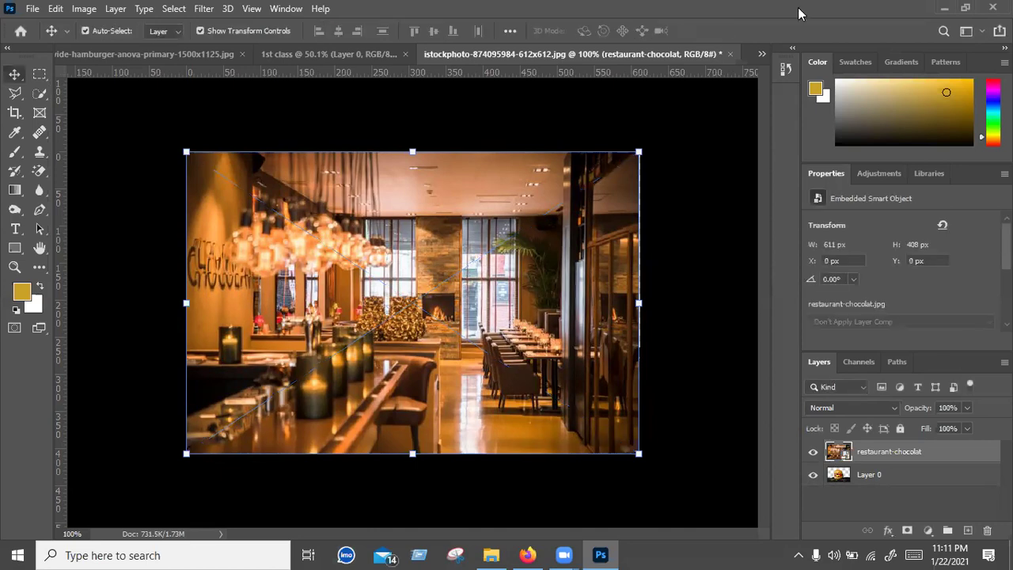
click(880, 483)
drag(891, 485, 890, 454)
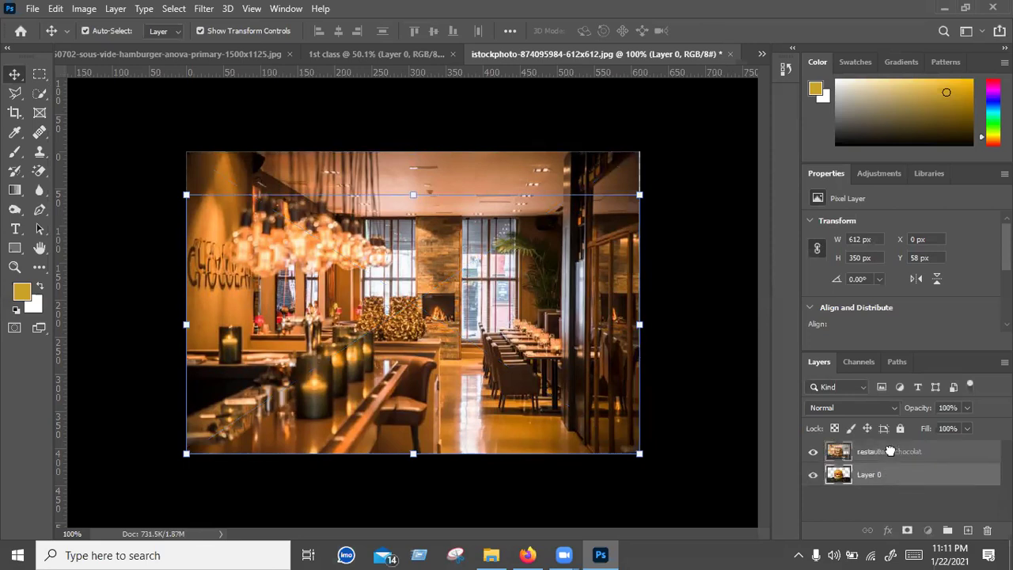
drag(890, 451, 894, 455)
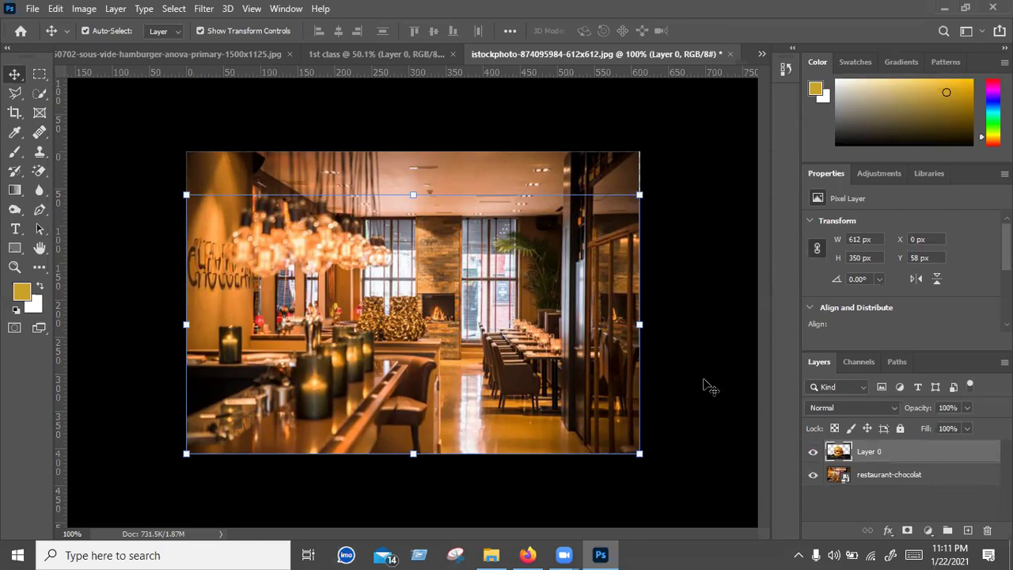
Step: Scale the burger down to about 46% into the lower-right corner
click(674, 385)
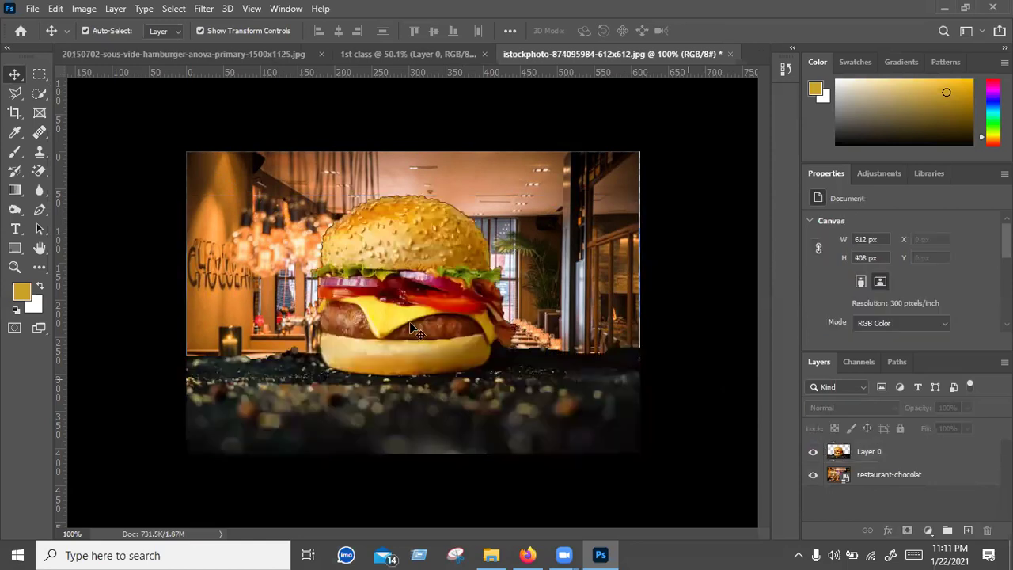
click(409, 321)
mouse_move(186, 196)
mouse_down()
mouse_move(383, 415)
mouse_move(371, 416)
mouse_up()
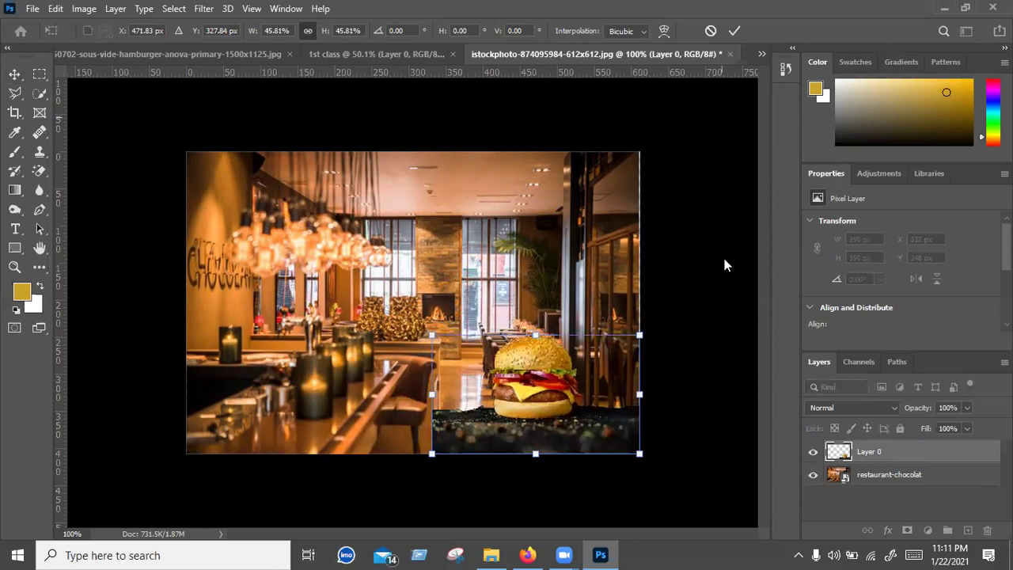
Step: Commit the shrink, then scale the burger back up to about 614 × 351 px
key(Return)
click(475, 427)
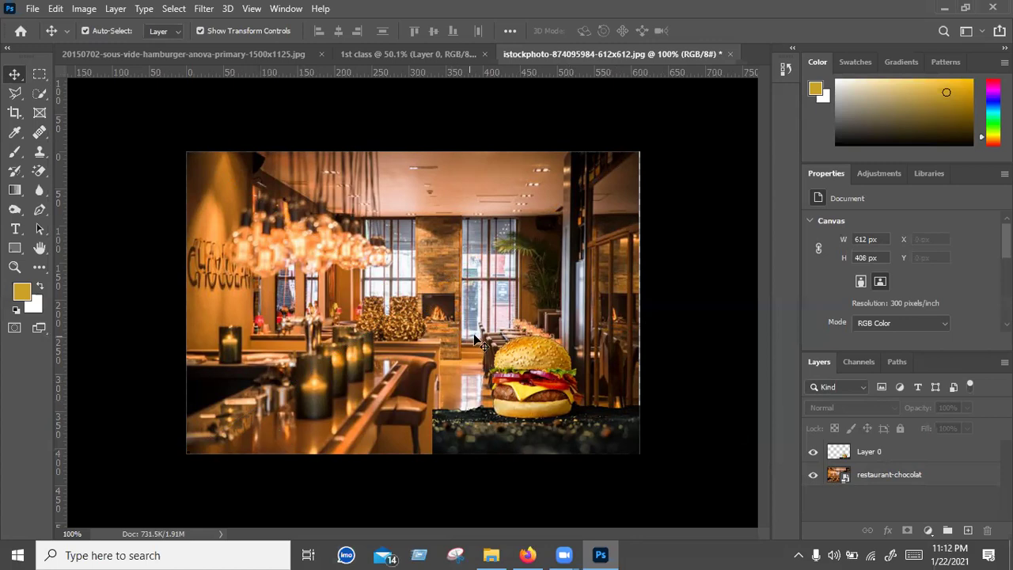
click(477, 423)
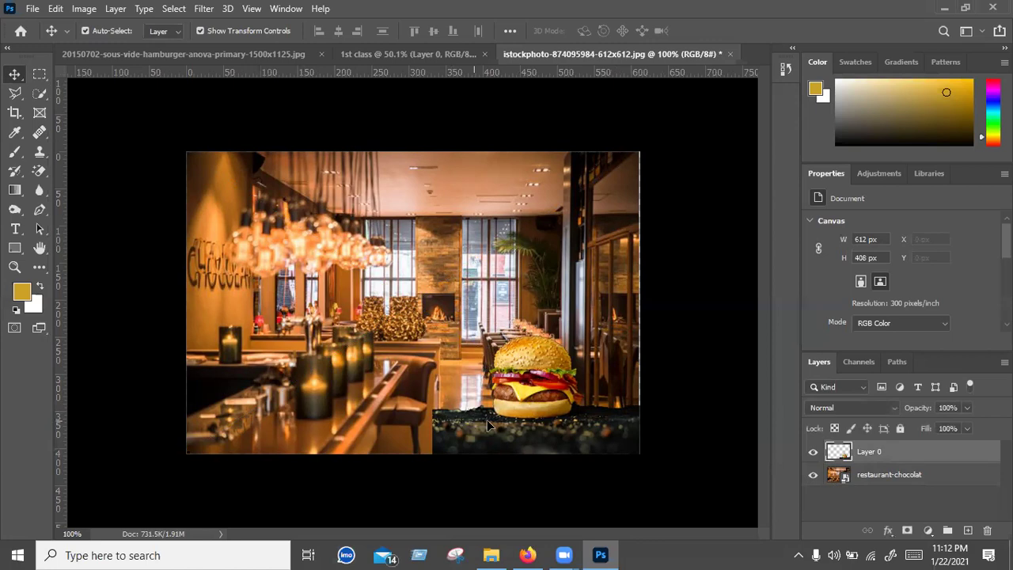
click(451, 384)
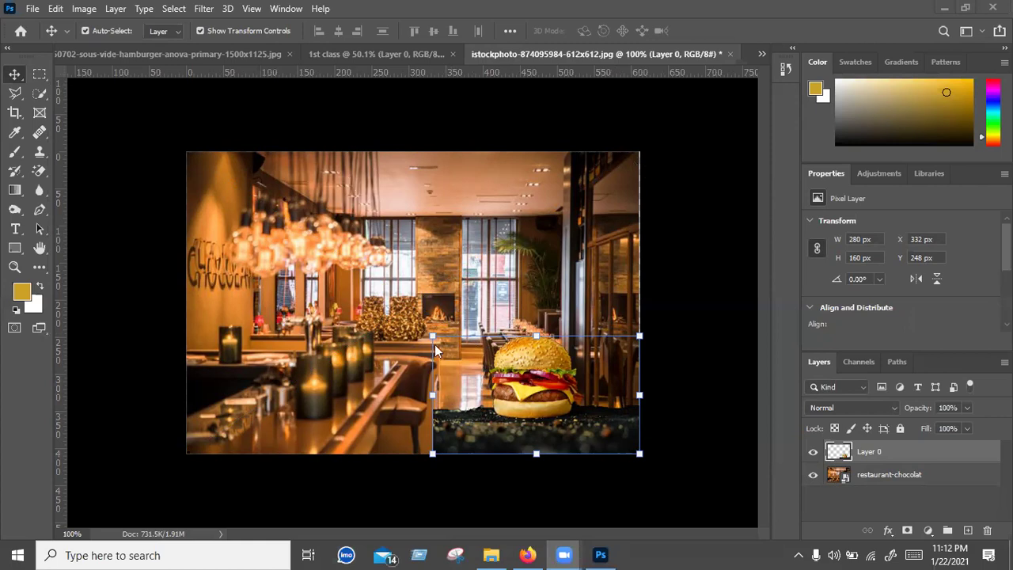
drag(432, 336, 185, 193)
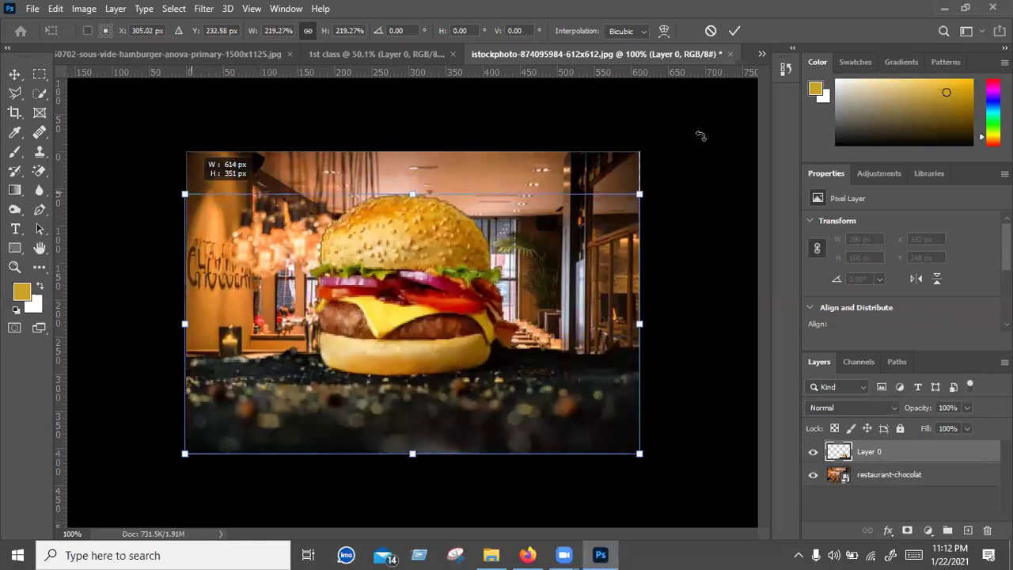
click(734, 30)
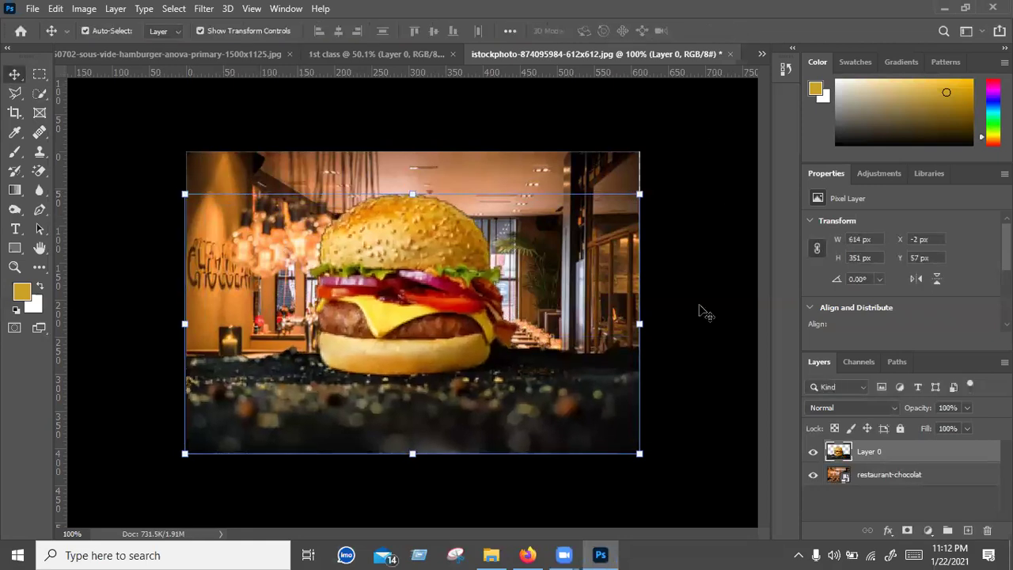
key(ctrl+z)
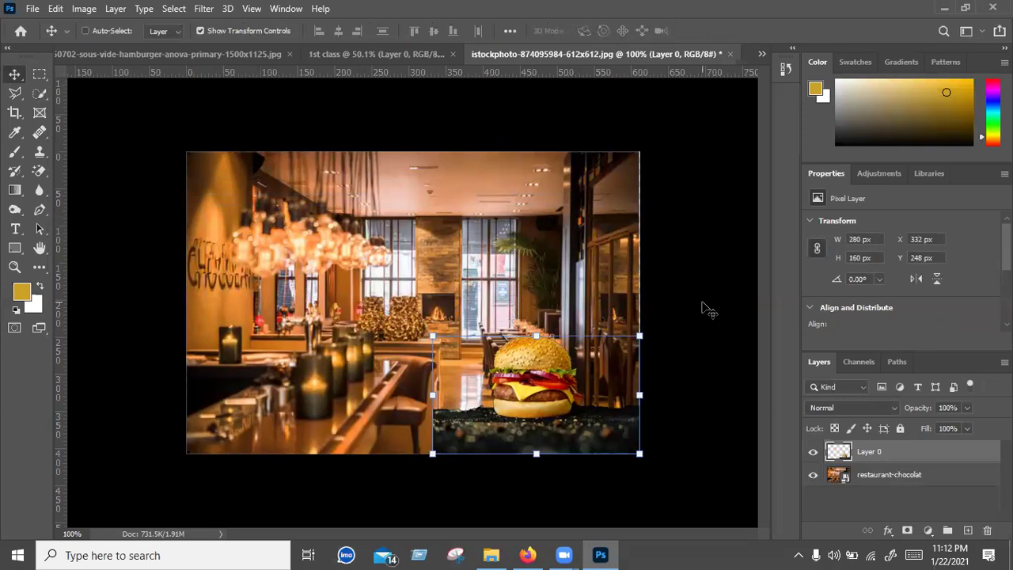
key(ctrl+shift+z)
click(475, 470)
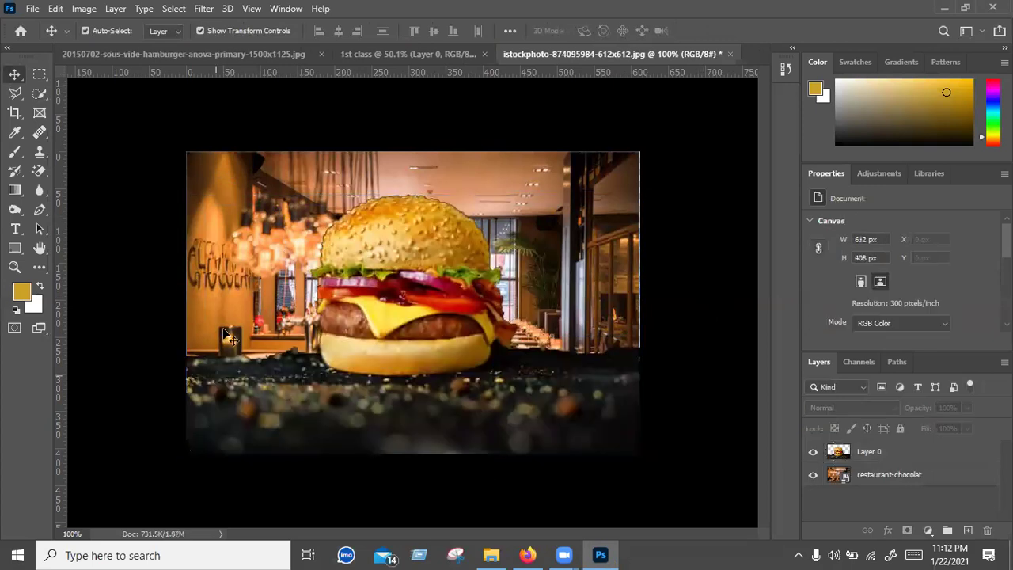
Step: Close the istockphoto burger document without saving it
click(334, 54)
click(280, 53)
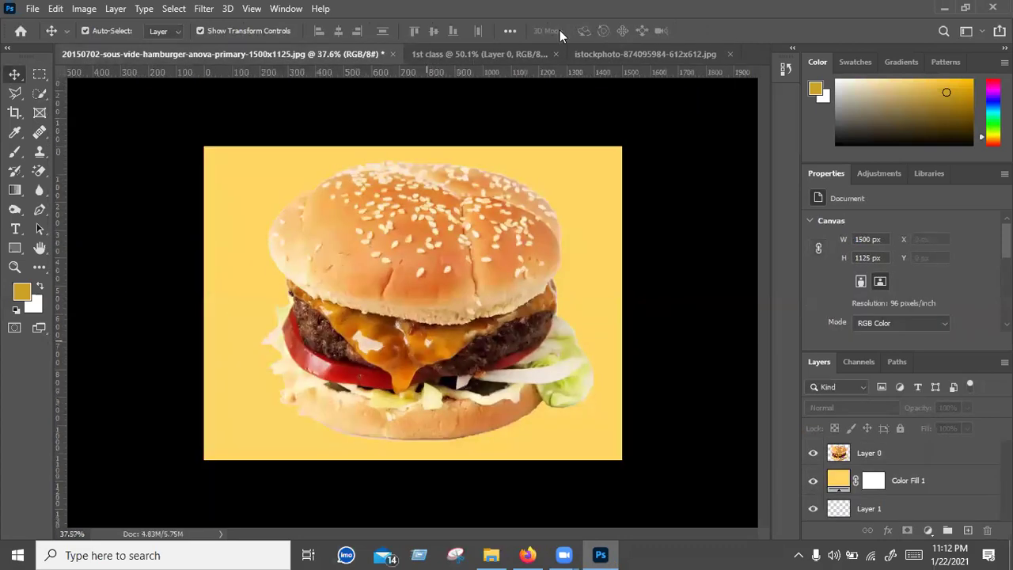
click(730, 54)
click(500, 226)
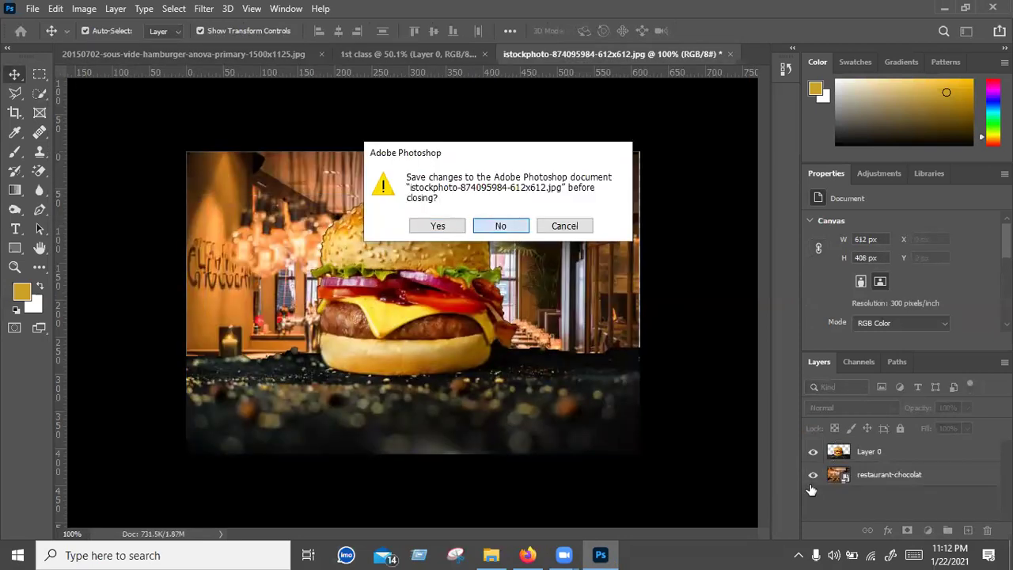
key(Return)
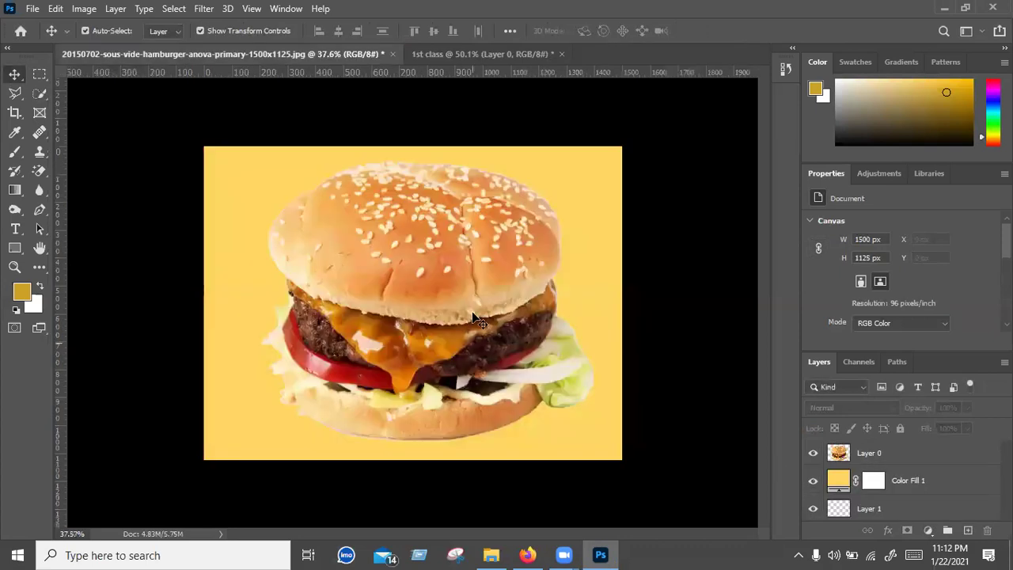
Step: Shrink the burger to 539 × 455 px, centred on the yellow background
click(472, 315)
mouse_move(552, 359)
mouse_down()
mouse_move(529, 326)
mouse_move(530, 340)
mouse_up()
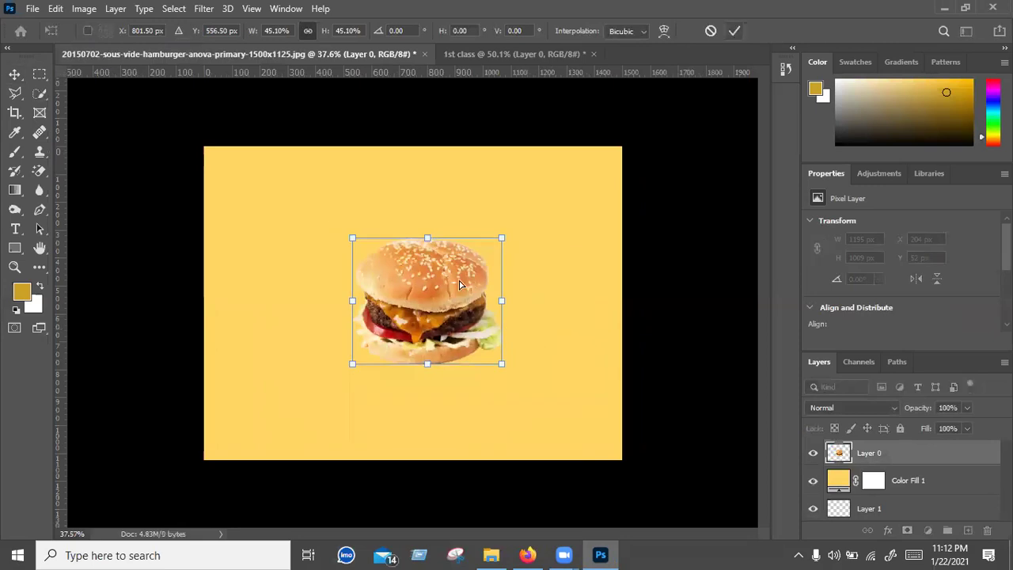
key(Return)
drag(470, 290, 462, 292)
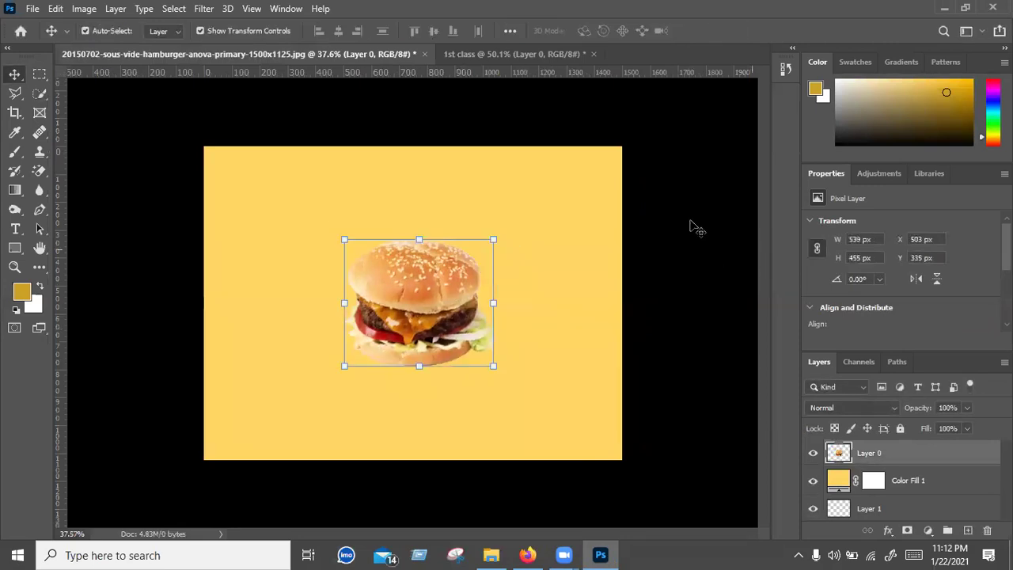
click(689, 222)
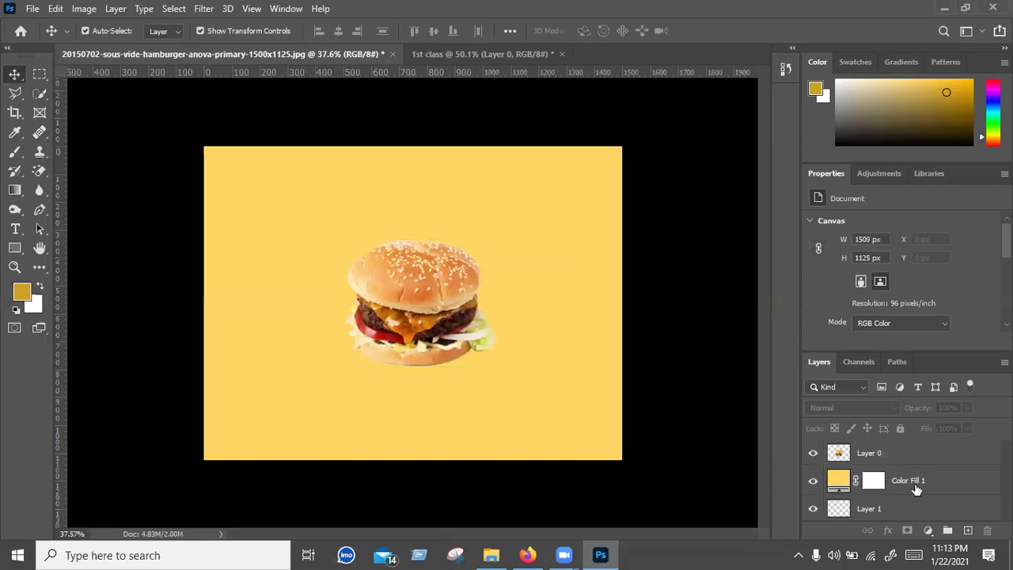
click(838, 482)
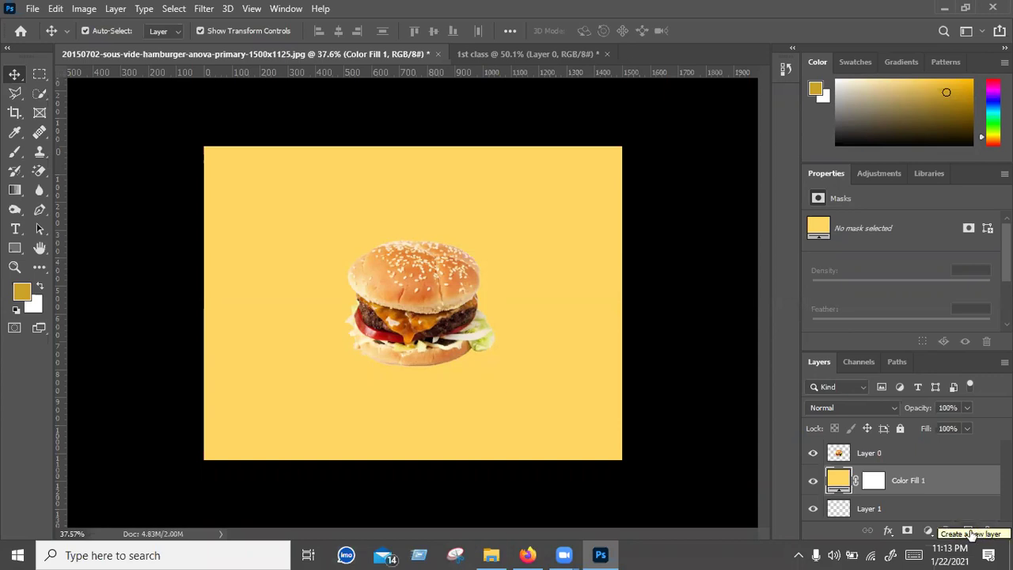
Step: Create empty Layer 2 above Color Fill 1, below the burger, and pick the Brush
click(969, 531)
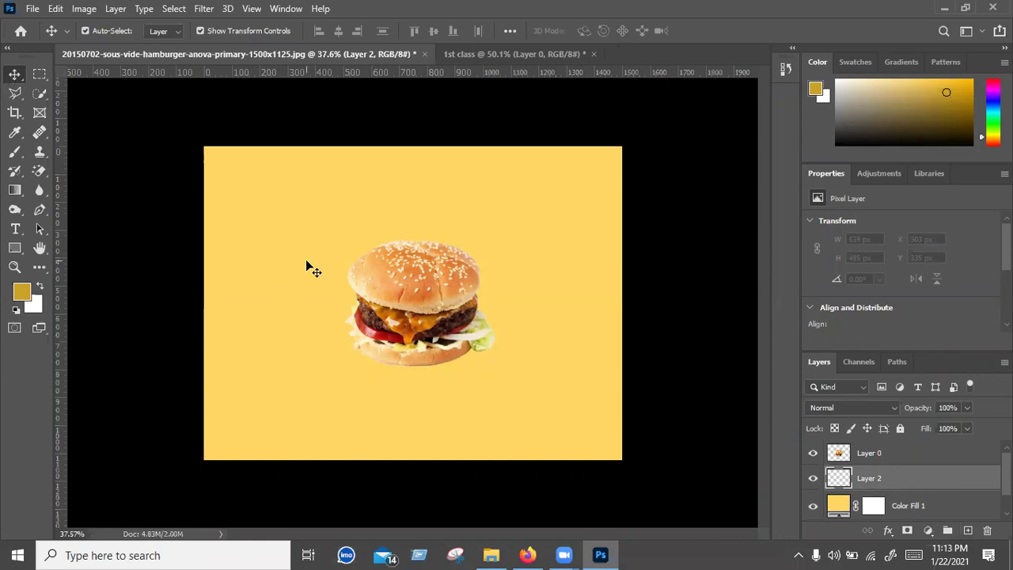
key(b)
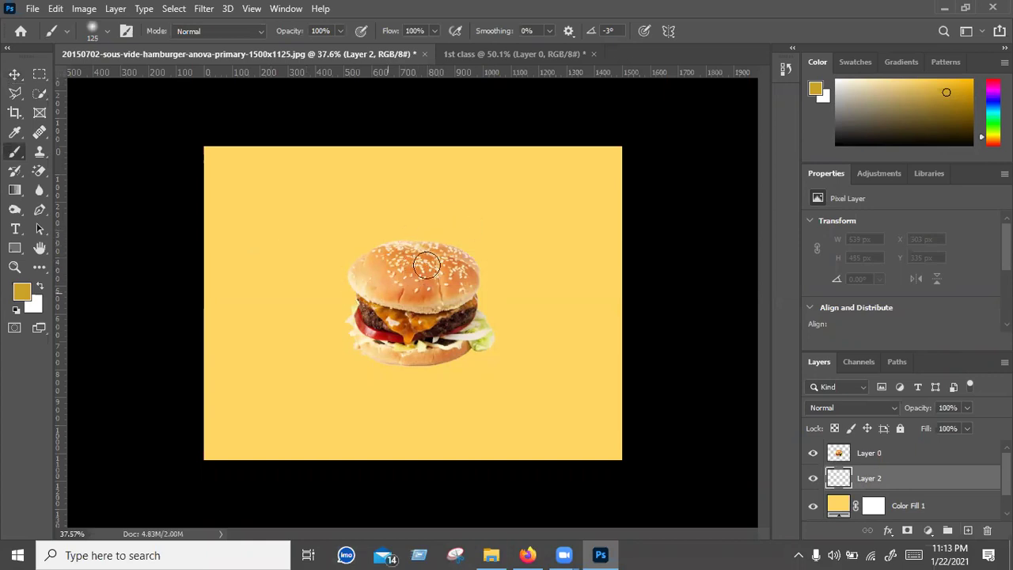
Step: Set the brush to 1350 px size with 0% hardness
click(107, 32)
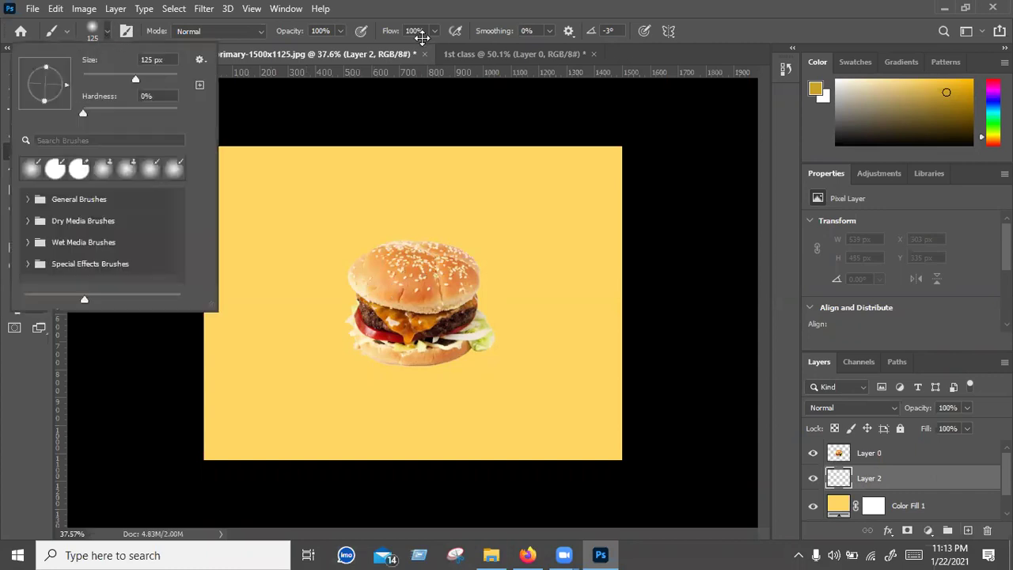
click(107, 32)
click(108, 32)
drag(85, 111, 68, 104)
drag(144, 79, 150, 78)
drag(153, 80, 169, 82)
click(171, 80)
text(1300)
key(Return)
text(1)
text(350)
click(107, 31)
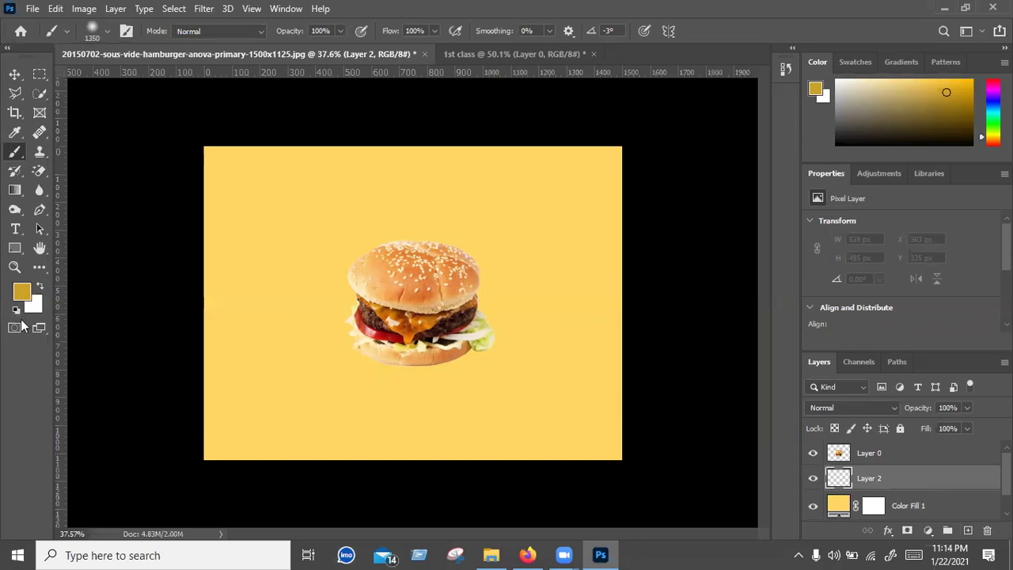
Step: Make white the foreground colour and paint a soft glow around the burger
click(15, 311)
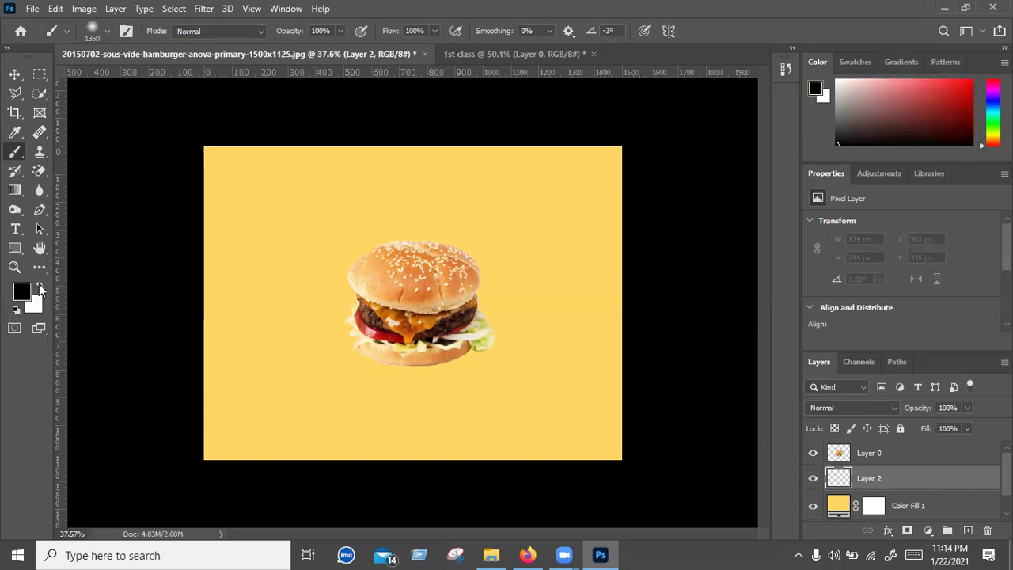
click(40, 287)
click(39, 286)
click(39, 287)
click(411, 301)
click(14, 75)
click(148, 121)
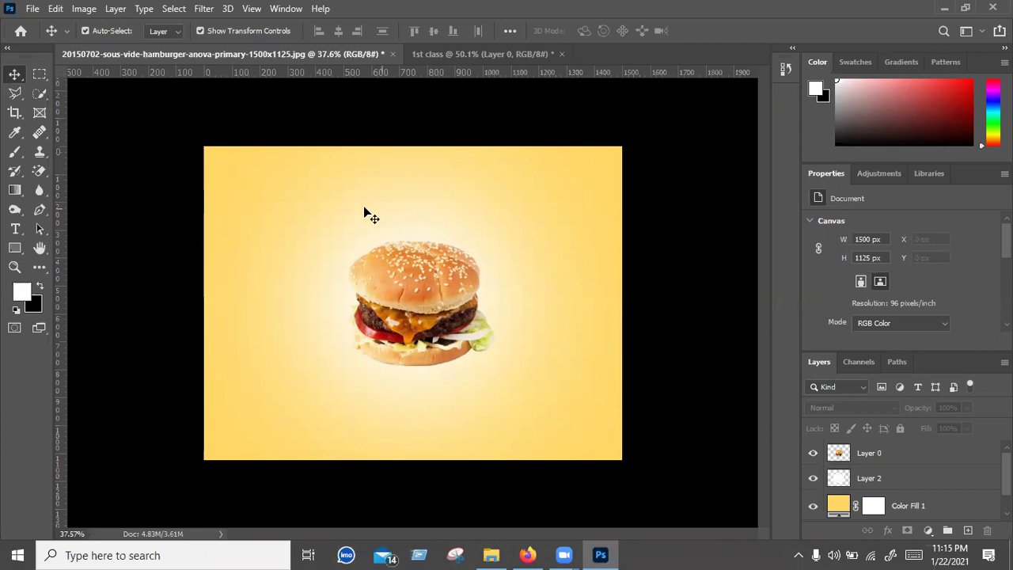
Step: Add Layer 3 on top, shrink the brush, and set the foreground to red #ff3838
key(b)
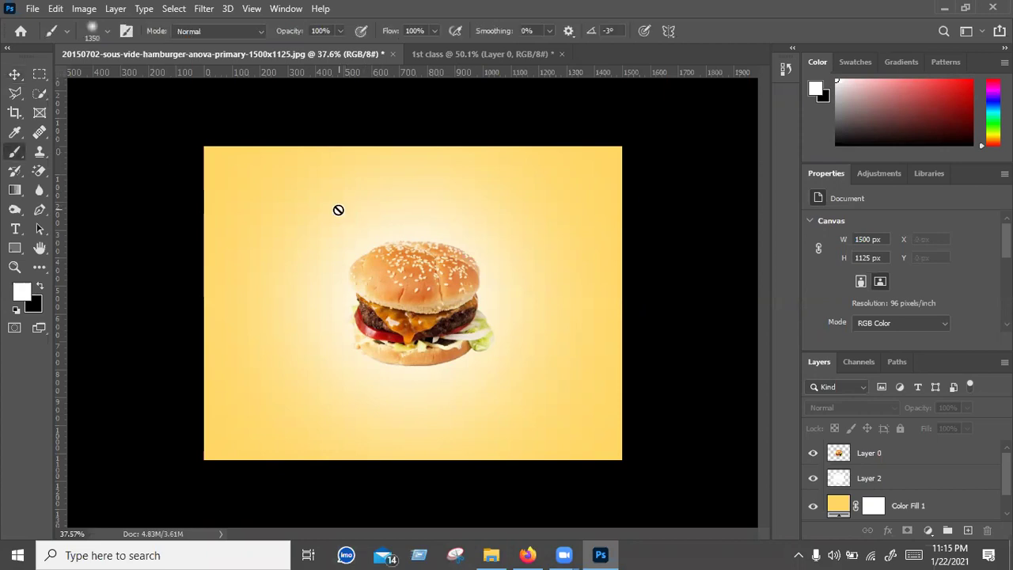
mouse_move(909, 477)
mouse_down()
mouse_move(900, 515)
mouse_move(923, 475)
mouse_up()
click(967, 530)
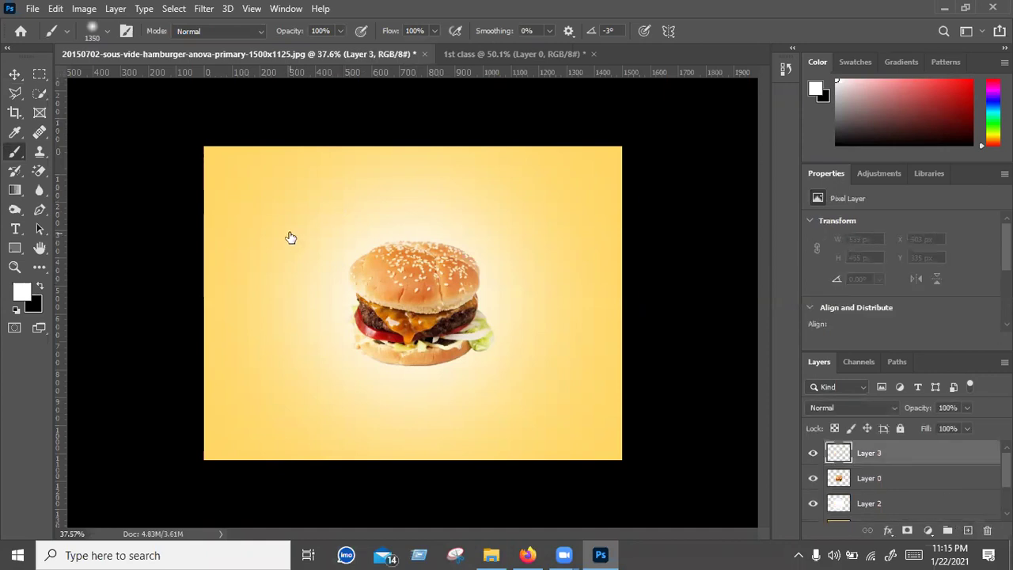
key(bracketleft)
key(bracketleft)
key(bracketleft)
key(bracketleft)
key(bracketleft)
key(bracketleft)
key(bracketleft)
key(bracketleft)
key(bracketleft)
key(bracketleft)
click(40, 287)
click(27, 293)
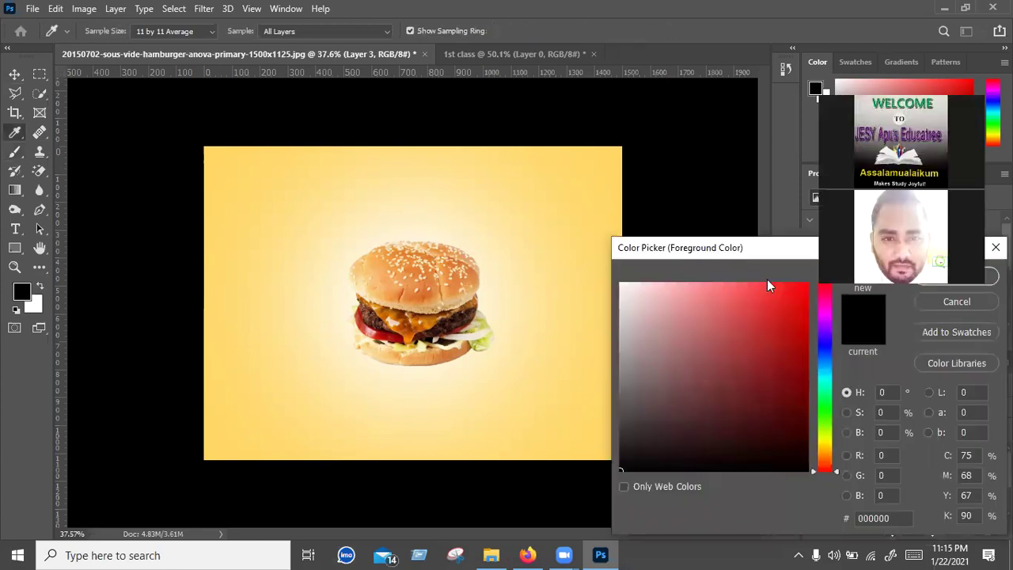
click(767, 282)
key(Return)
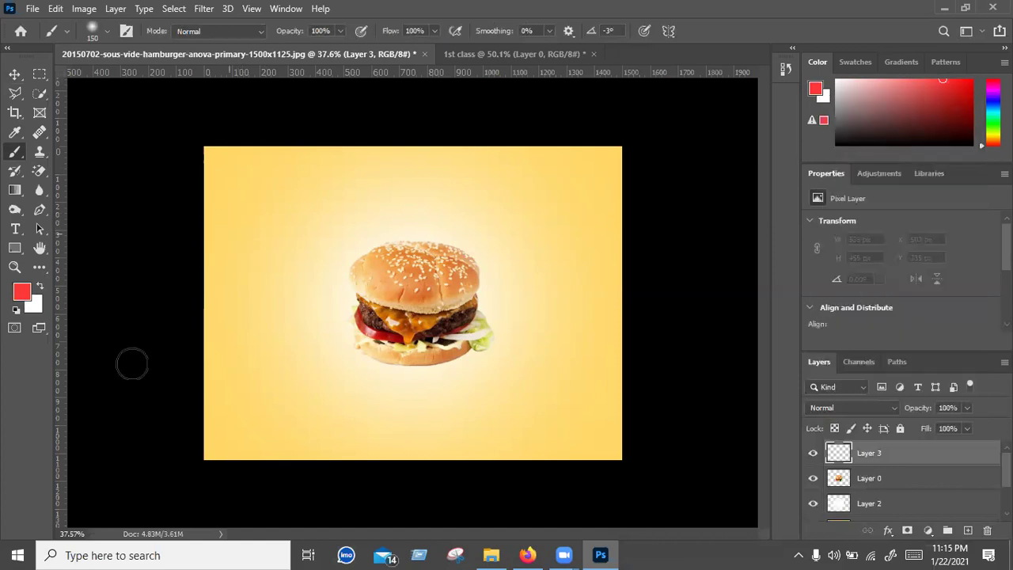
Step: Paint a soft-edged red R, then a hard-edged red R right of the burger
drag(226, 234, 297, 183)
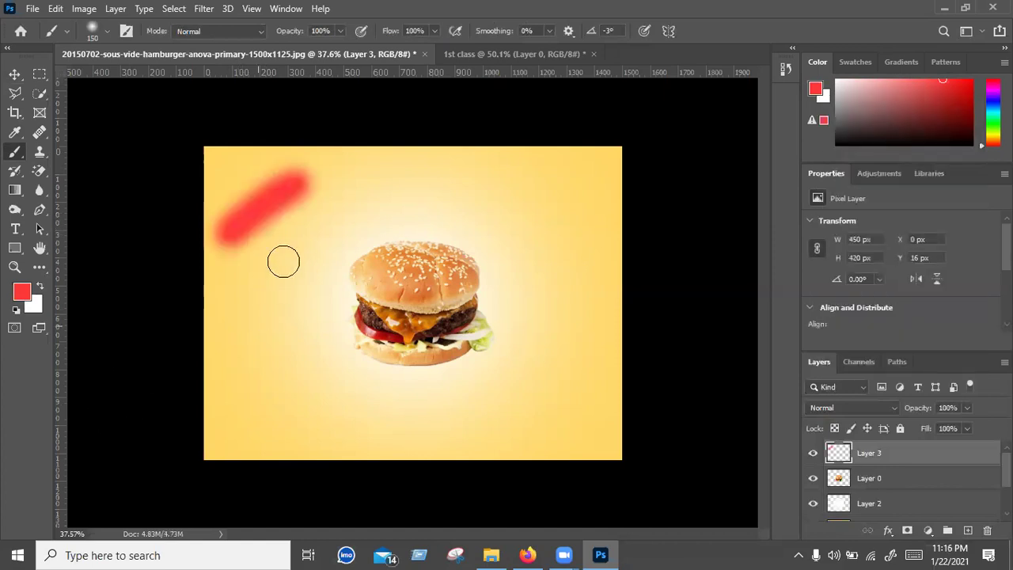
drag(289, 252, 285, 407)
click(257, 284)
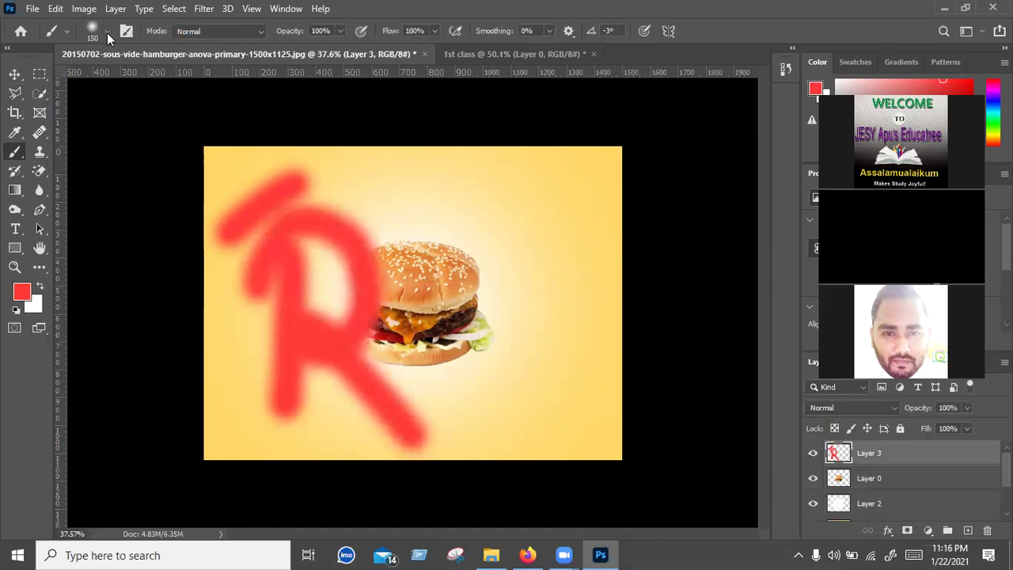
right_click(83, 103)
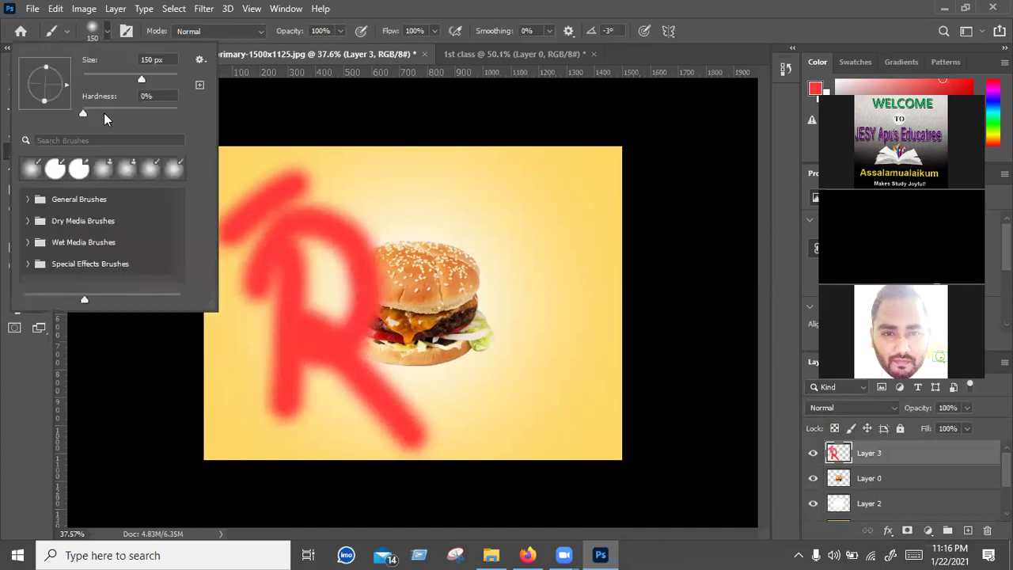
click(104, 31)
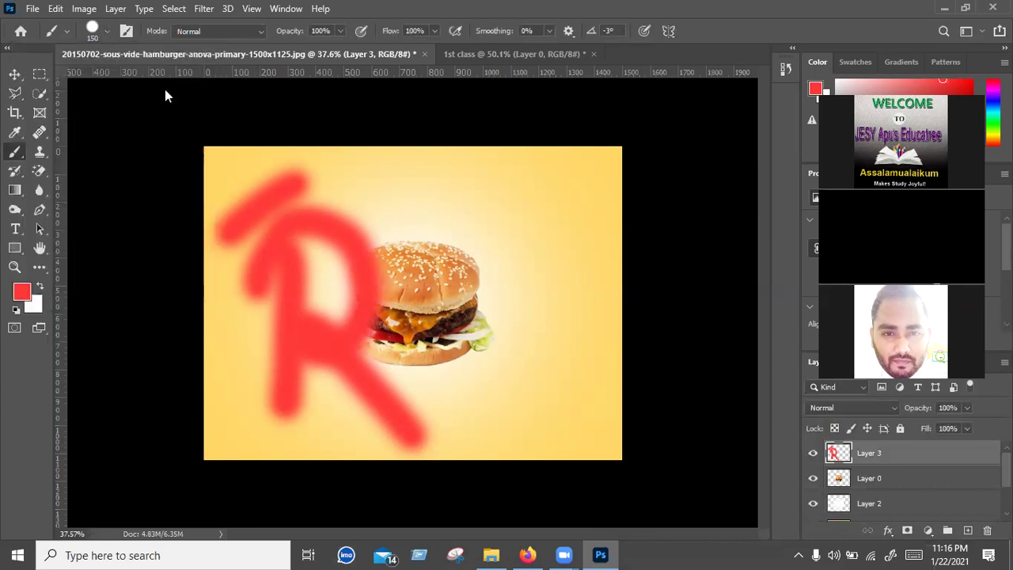
drag(481, 221, 492, 392)
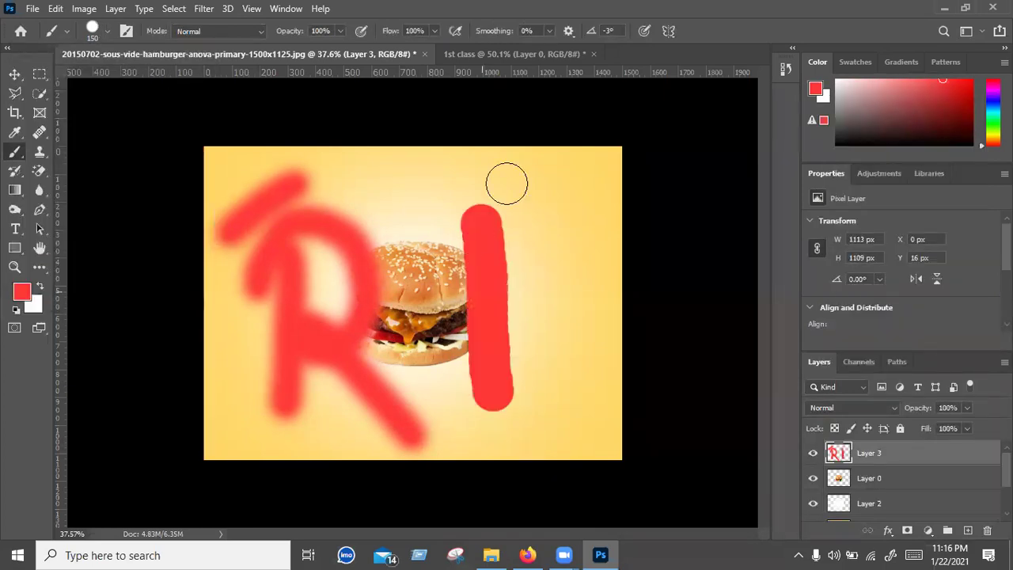
drag(455, 202, 590, 392)
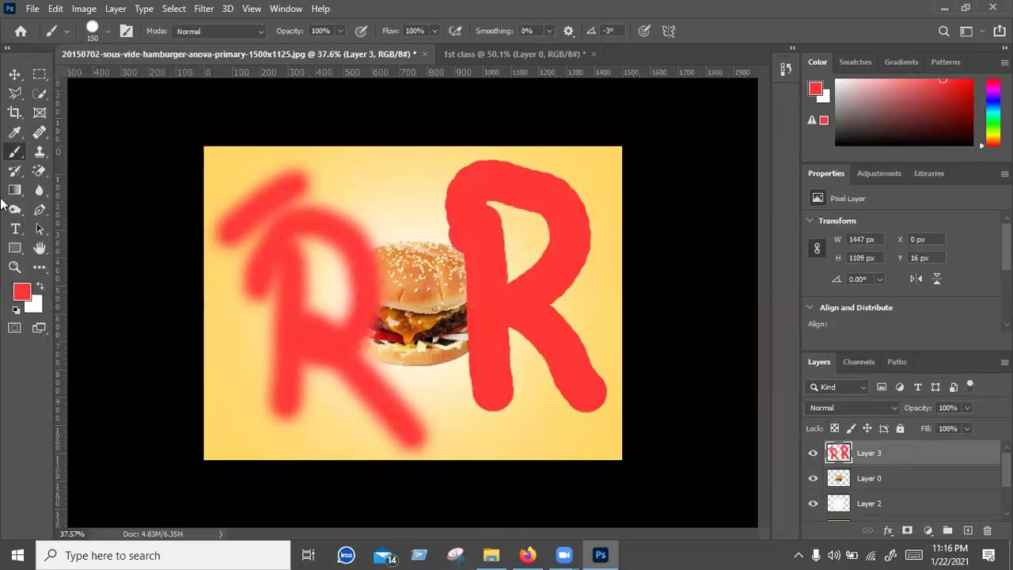
key(v)
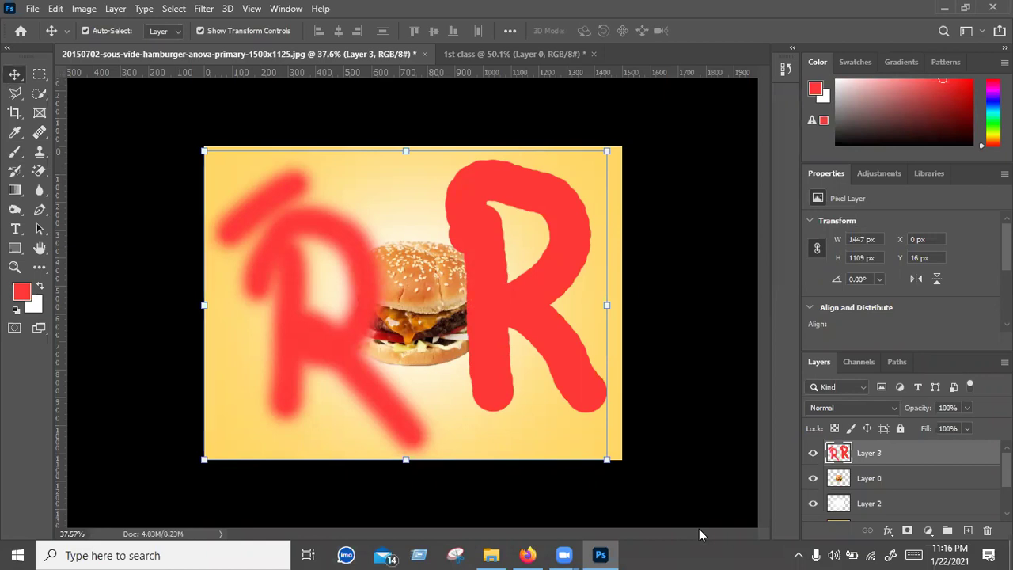
Step: Delete Layer 3 with its two red letters, then deselect the burger layer
key(Delete)
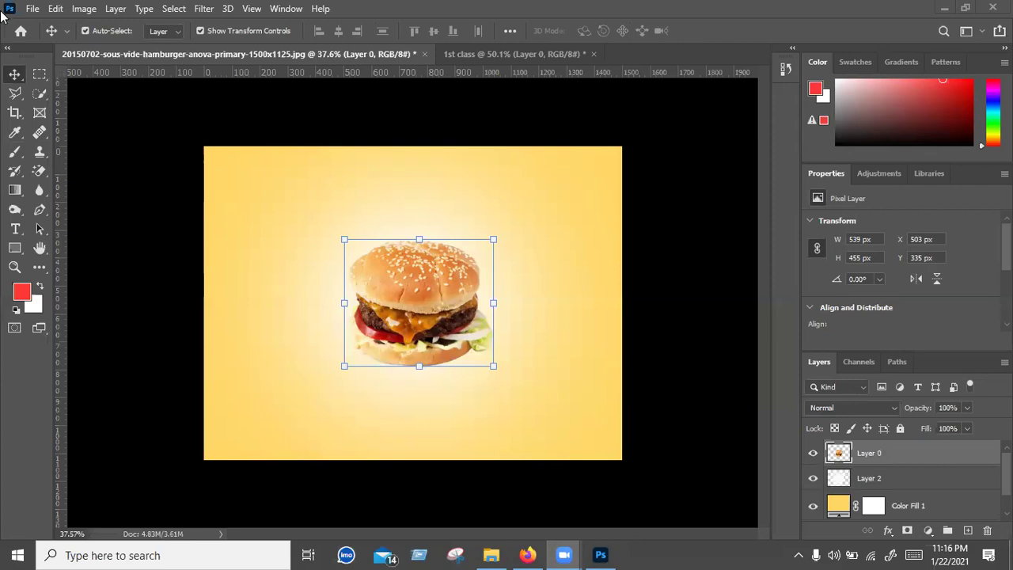
click(136, 161)
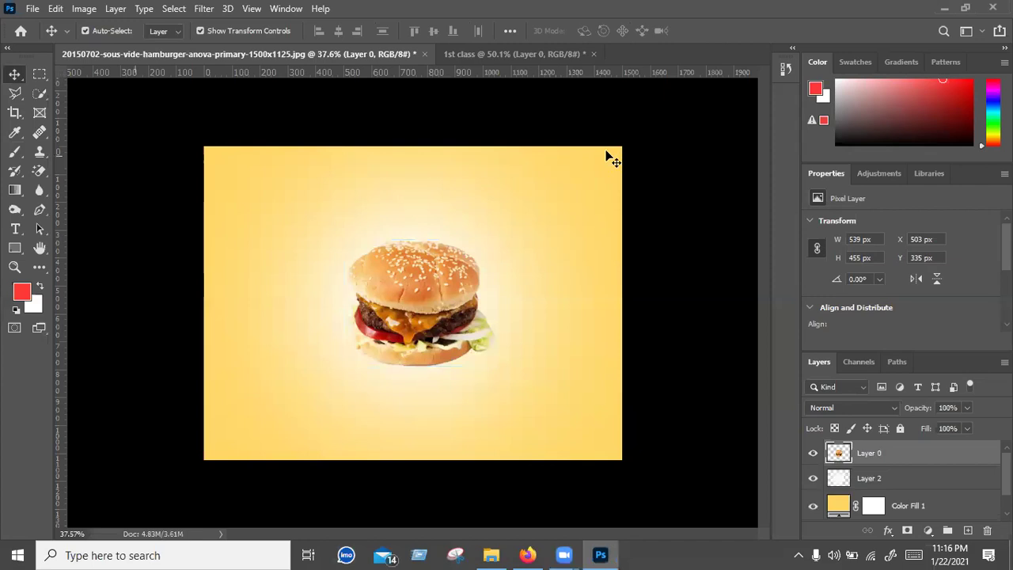
click(610, 158)
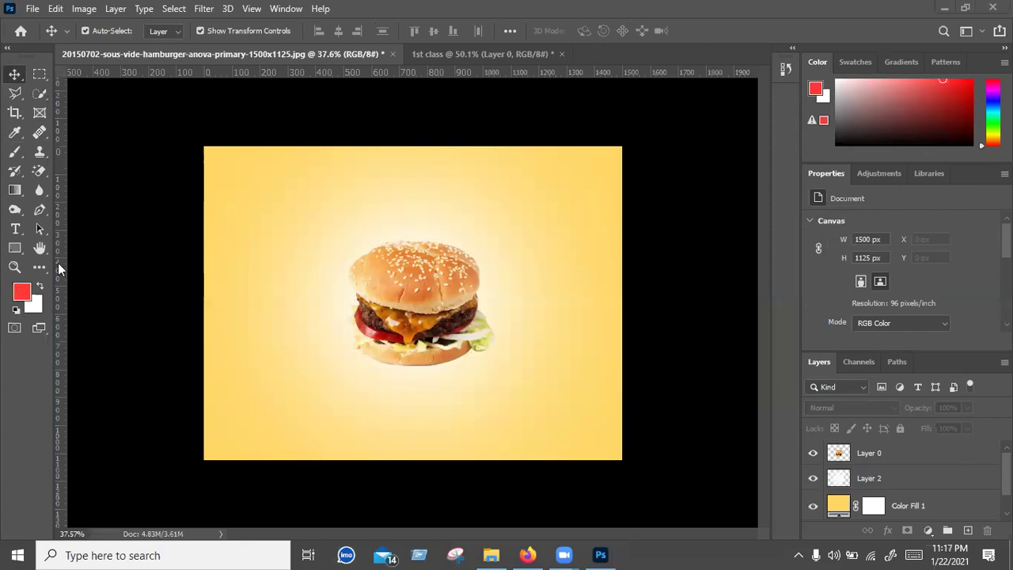
Step: Choose white (fefefe) as the foreground colour in the Color Picker
click(22, 297)
drag(345, 251, 315, 241)
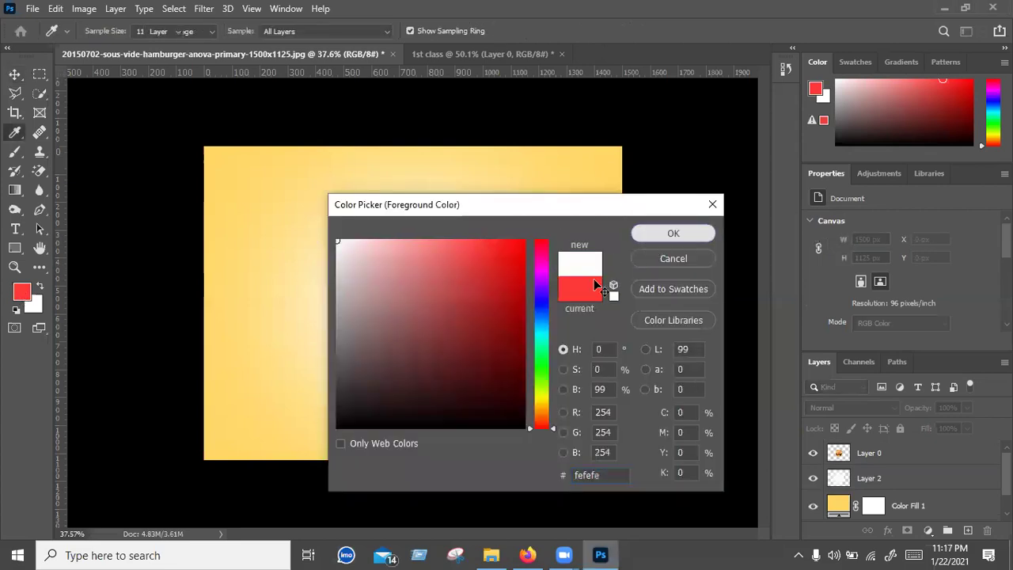
key(Return)
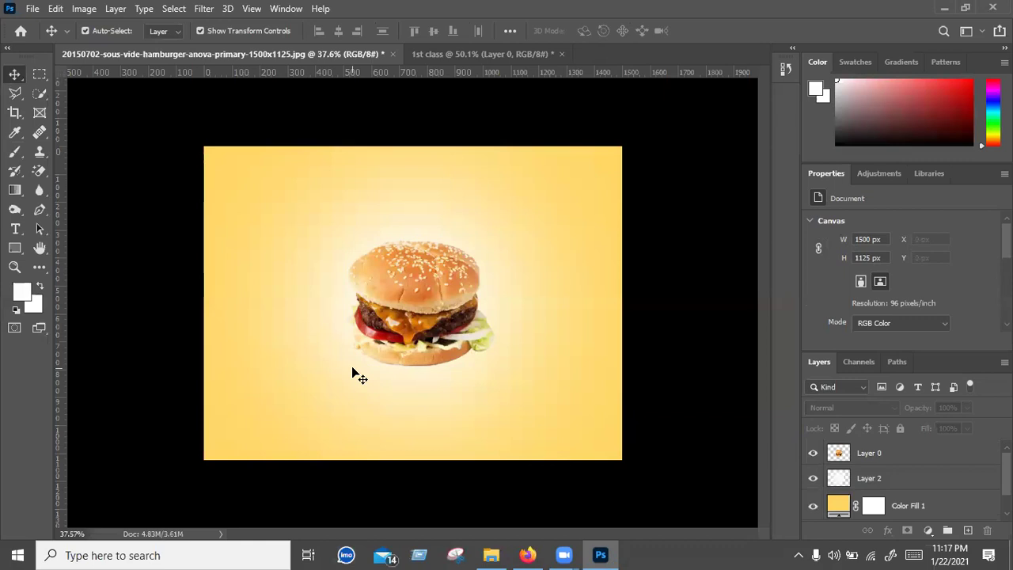
click(813, 505)
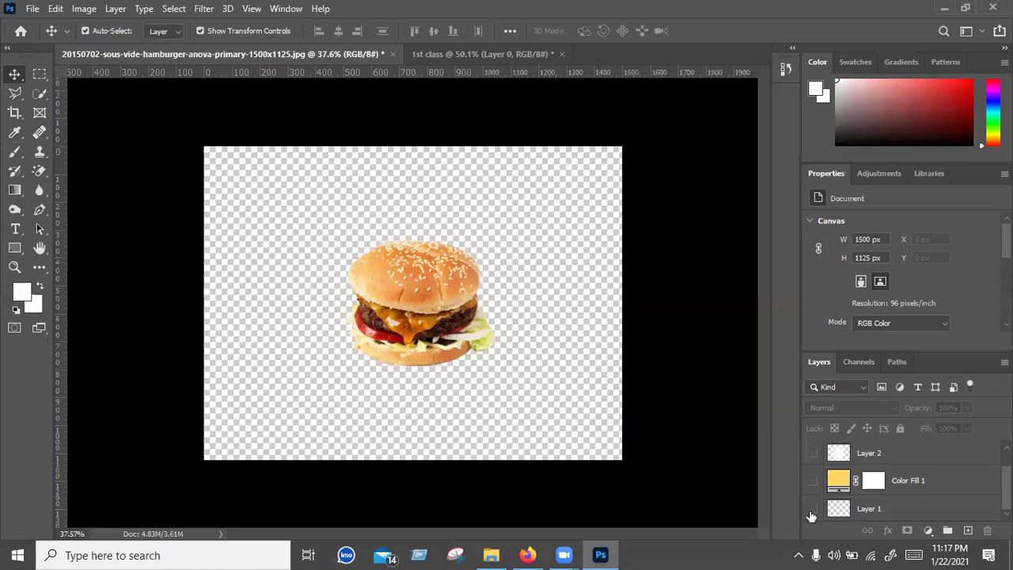
click(813, 454)
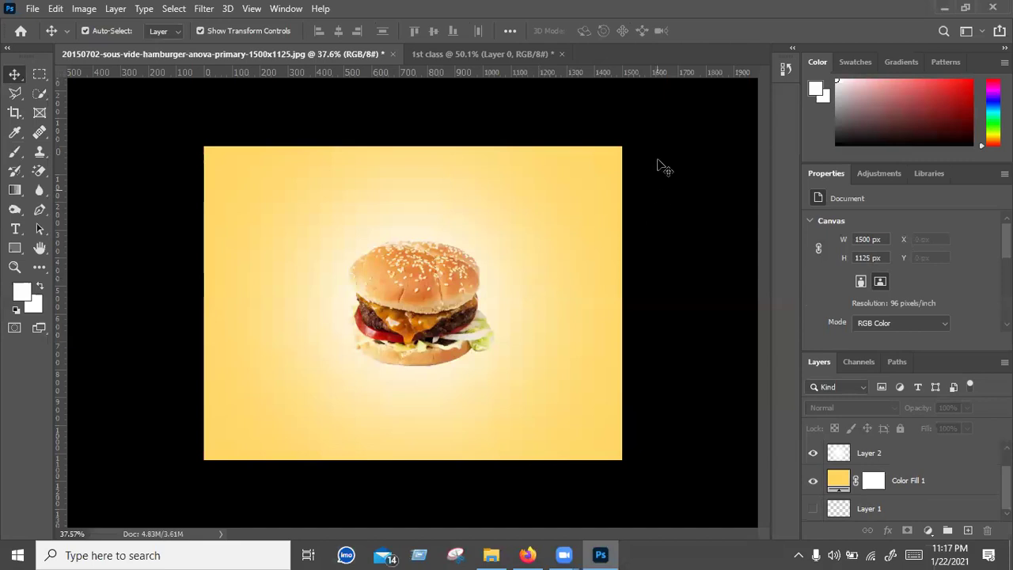
drag(160, 122, 309, 261)
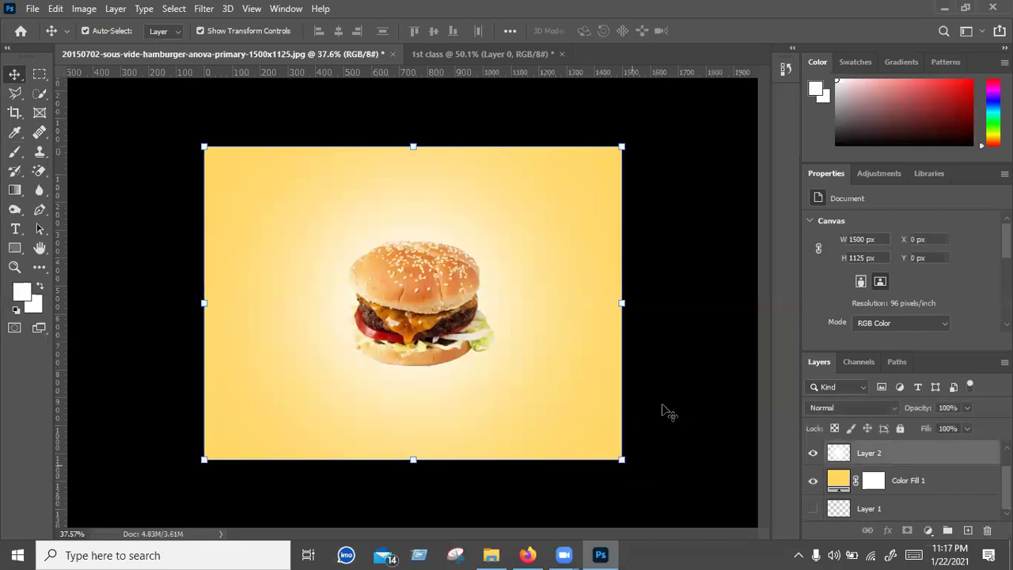
click(481, 246)
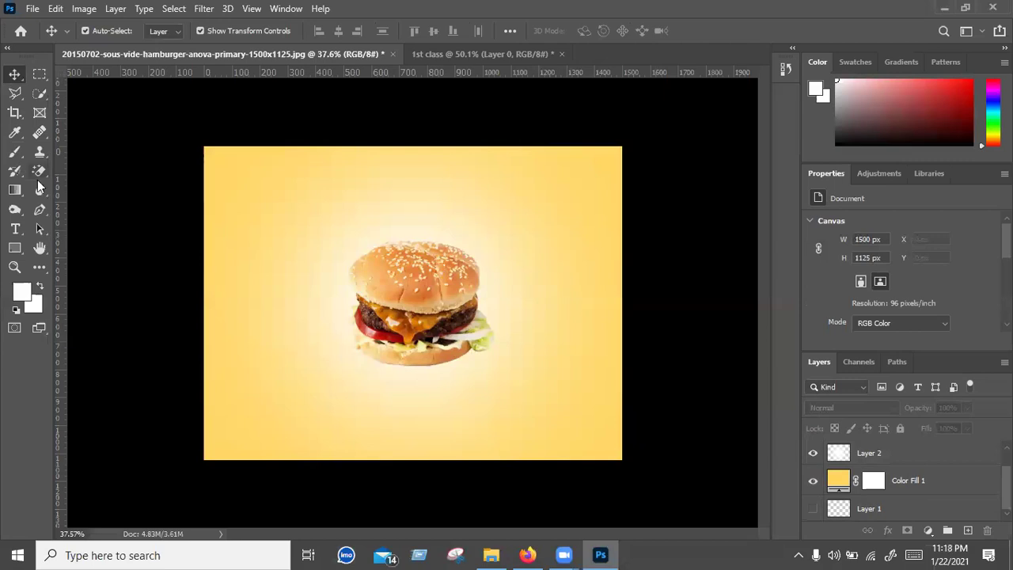
Step: Choose the Quick Selection Tool and switch to the 1st class document
drag(39, 178, 112, 198)
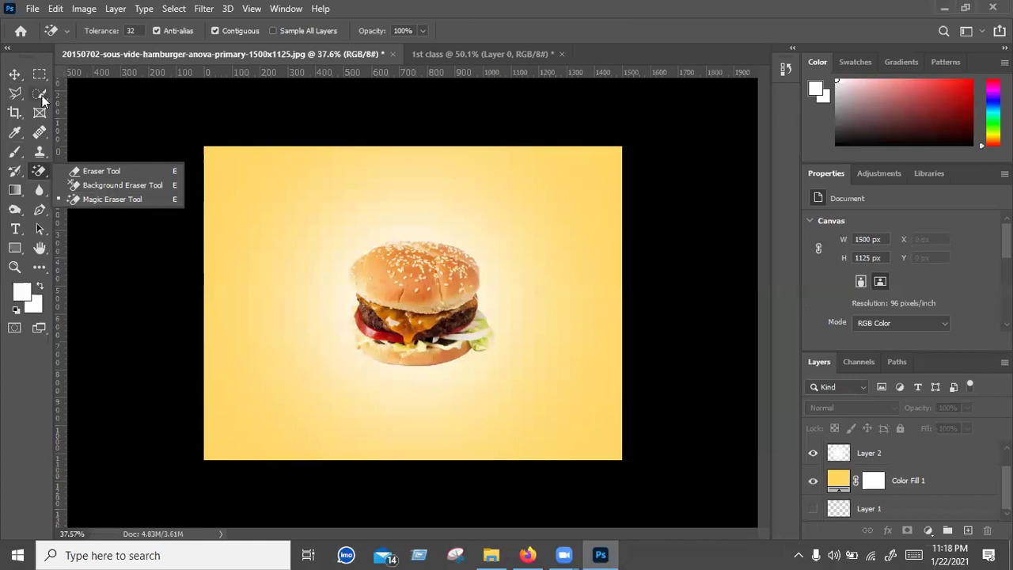
drag(44, 99, 96, 131)
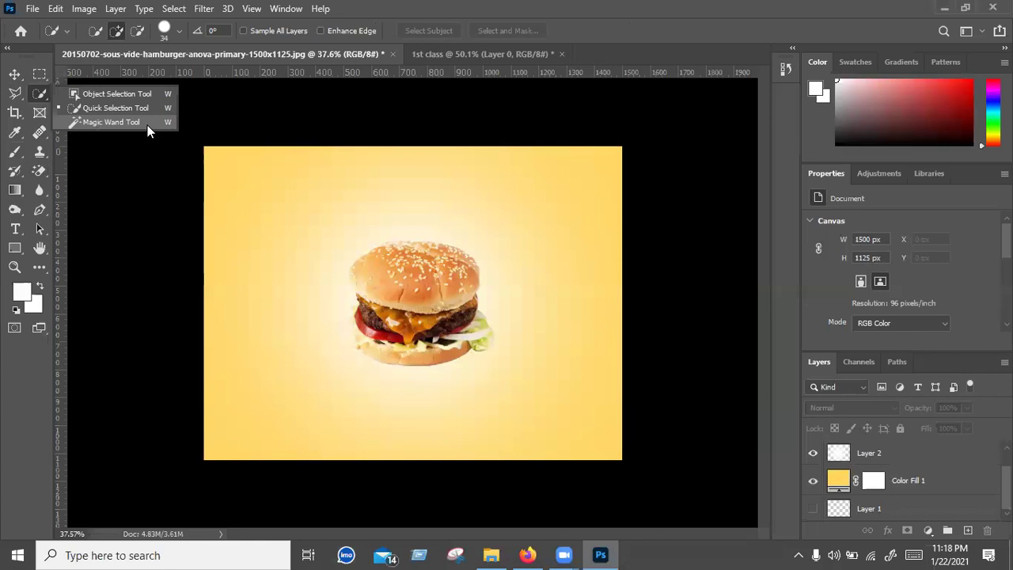
click(111, 108)
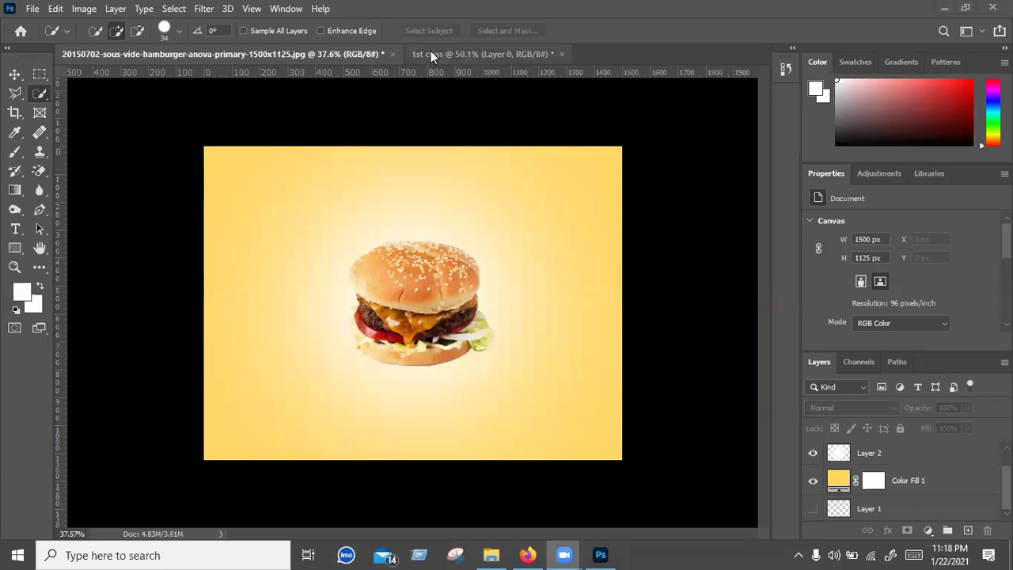
key(ctrl+Tab)
key(ctrl+Tab)
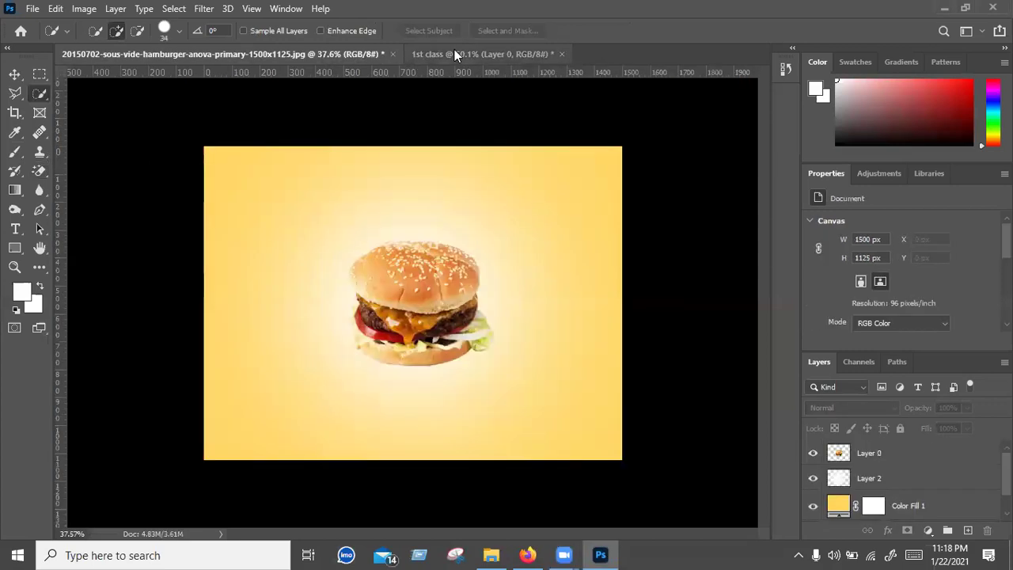
key(ctrl+Tab)
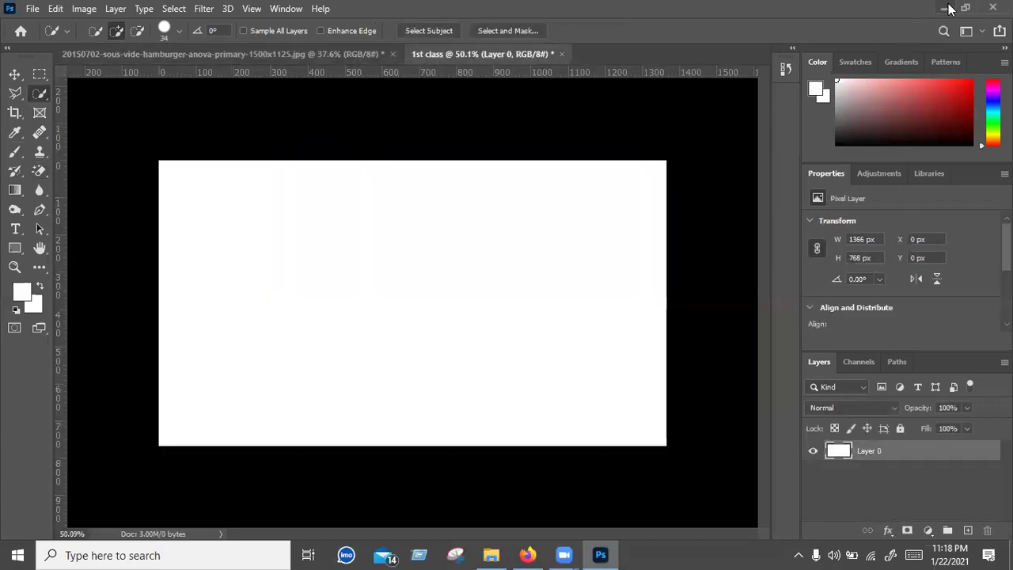
Step: Drag Juicest-Burger-Everfeature.jpg from Downloads onto the 1st class canvas
key(alt+Tab)
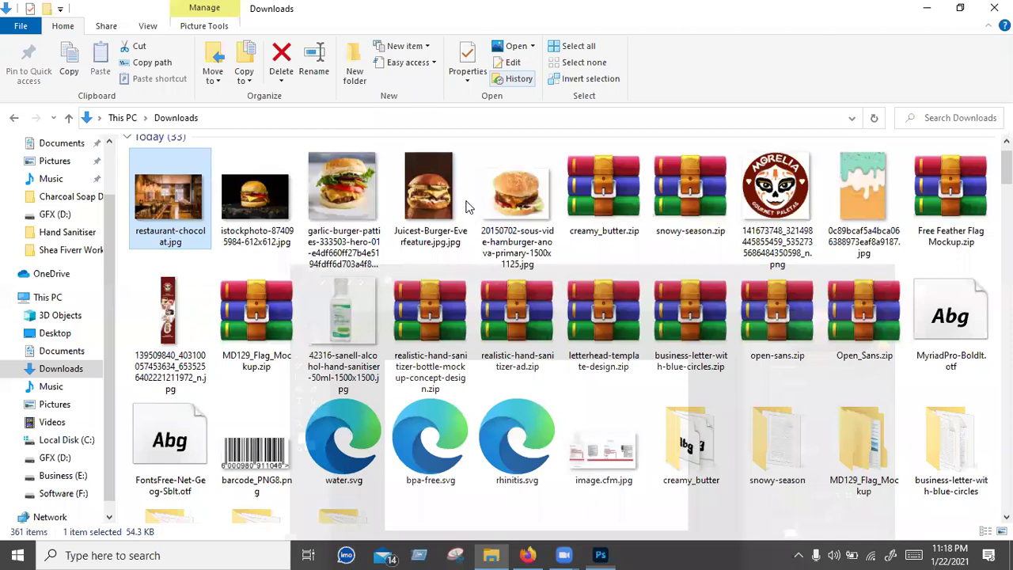
drag(432, 203, 589, 389)
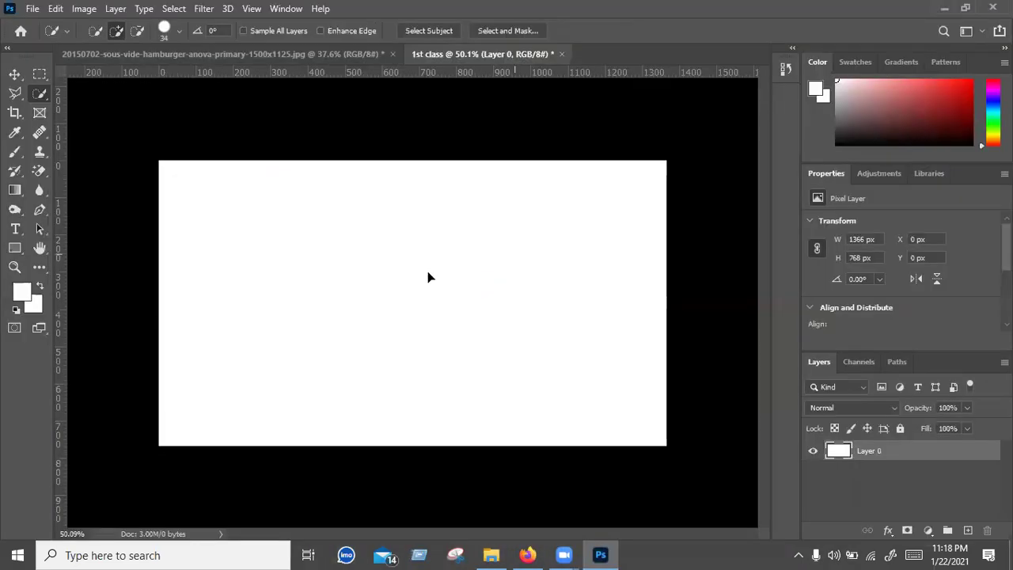
drag(589, 389, 428, 277)
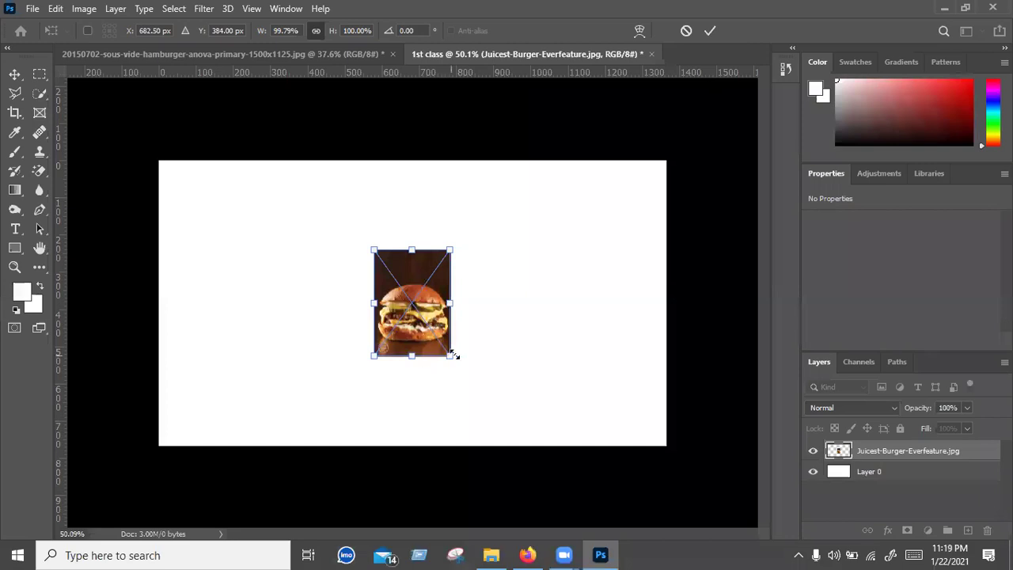
Step: Enlarge the placed burger photo around its centre and commit the placement
drag(447, 360, 497, 456)
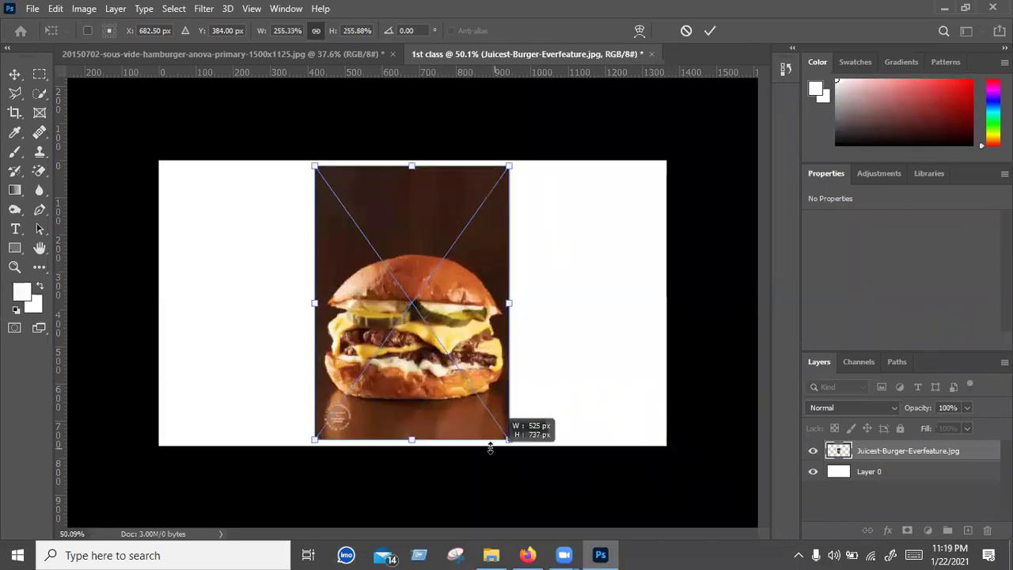
click(707, 34)
key(w)
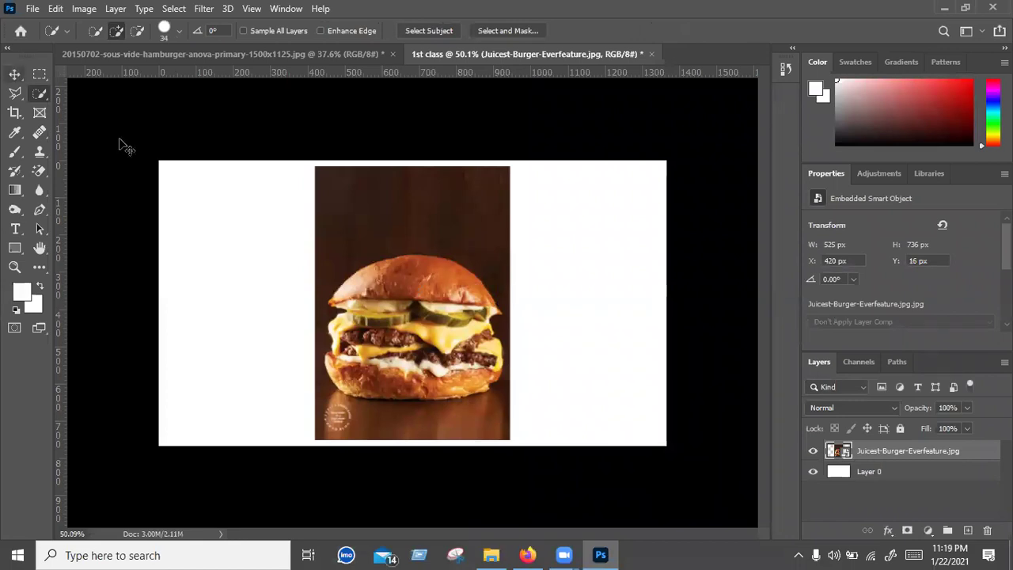
Step: Resize the burger photo to about 512 × 718 px and select its layer
key(v)
drag(510, 439, 388, 270)
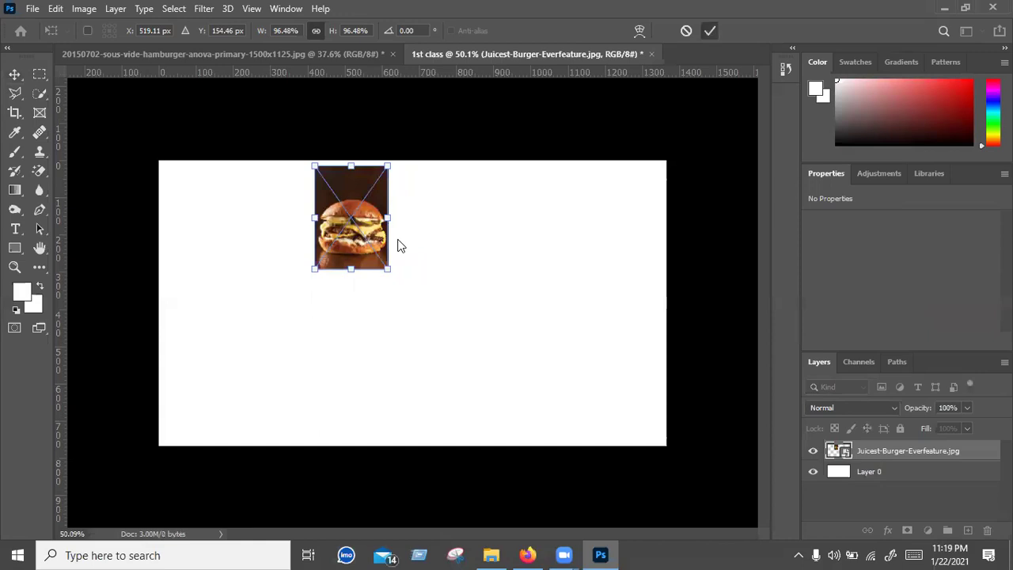
drag(528, 420, 507, 433)
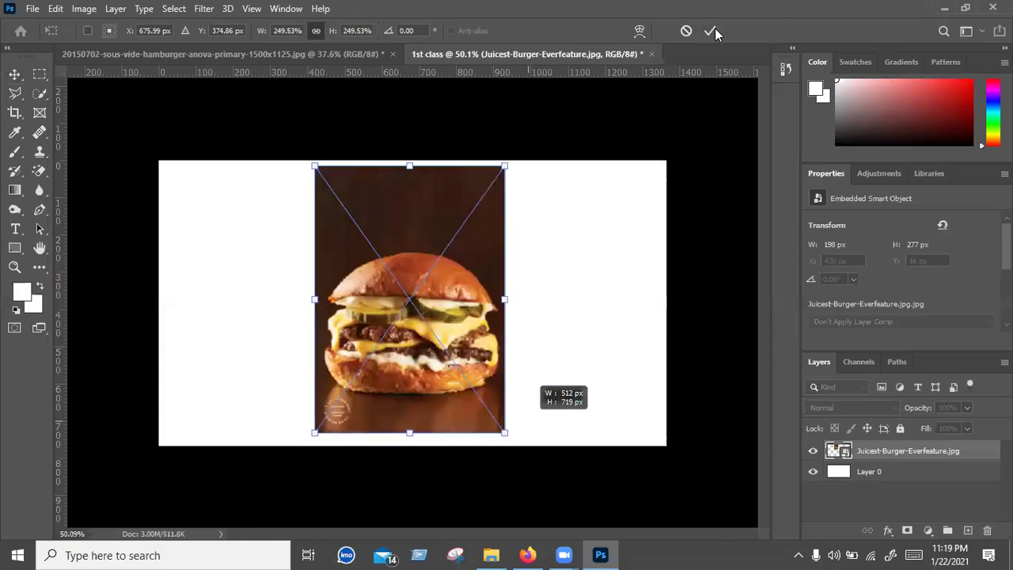
click(447, 307)
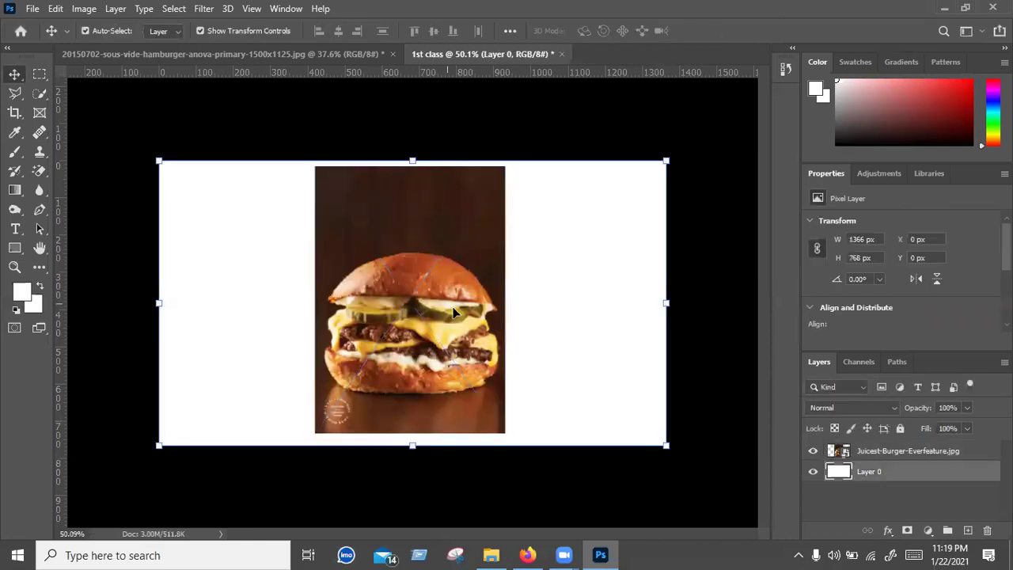
click(854, 455)
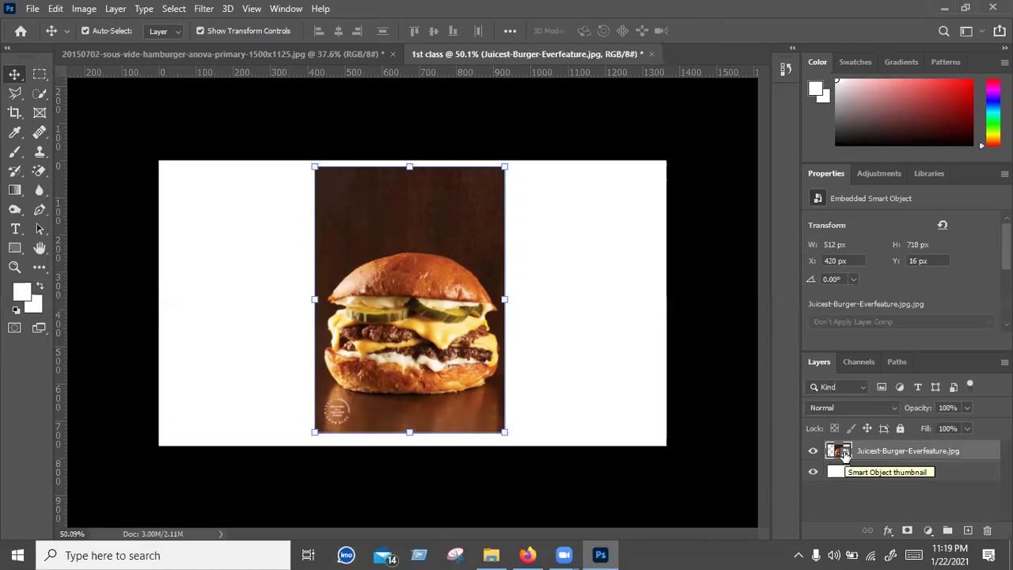
Step: Rasterize the burger photo layer and Magic-Erase its brown background
right_click(981, 459)
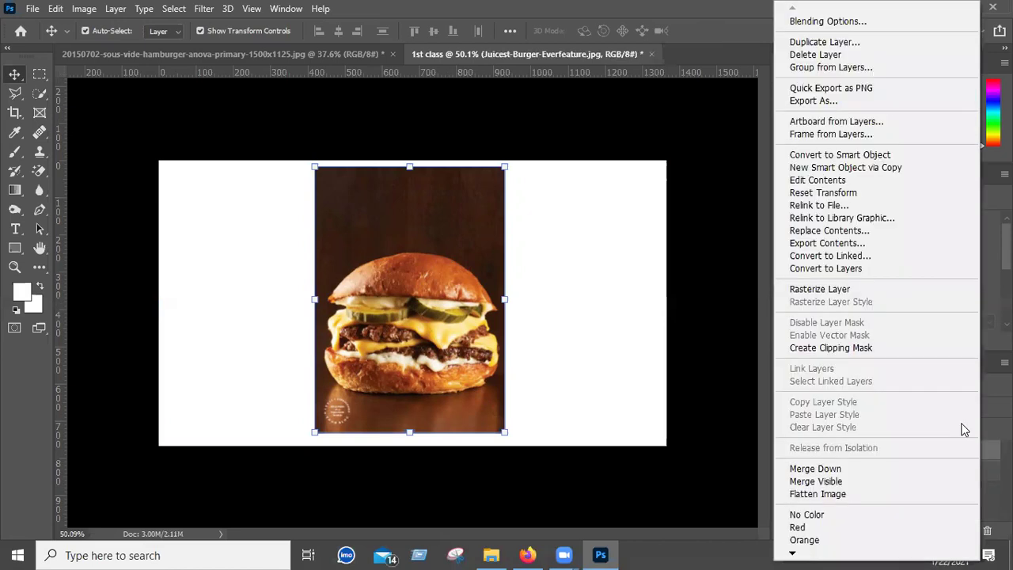
click(815, 290)
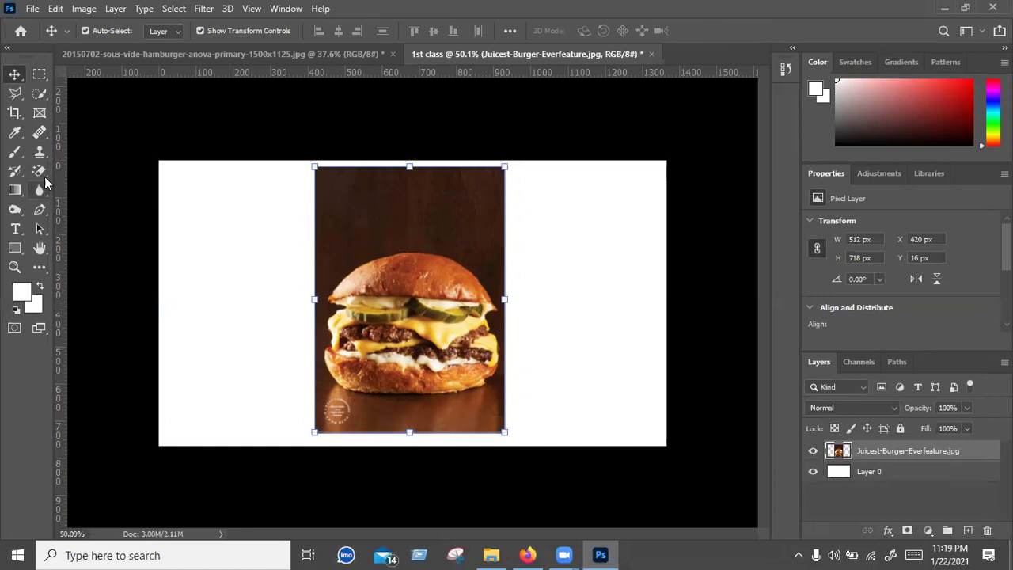
key(e)
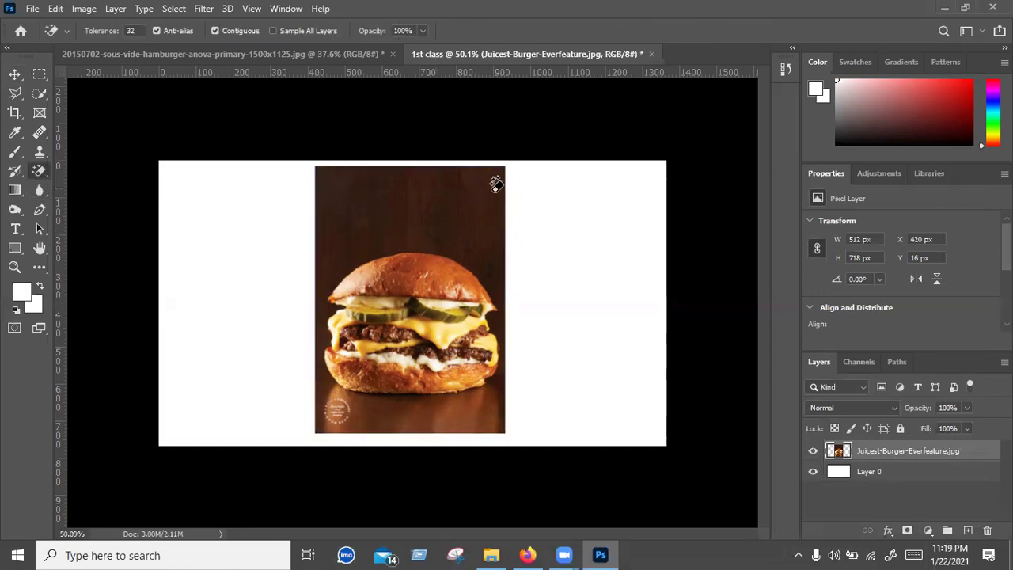
click(432, 202)
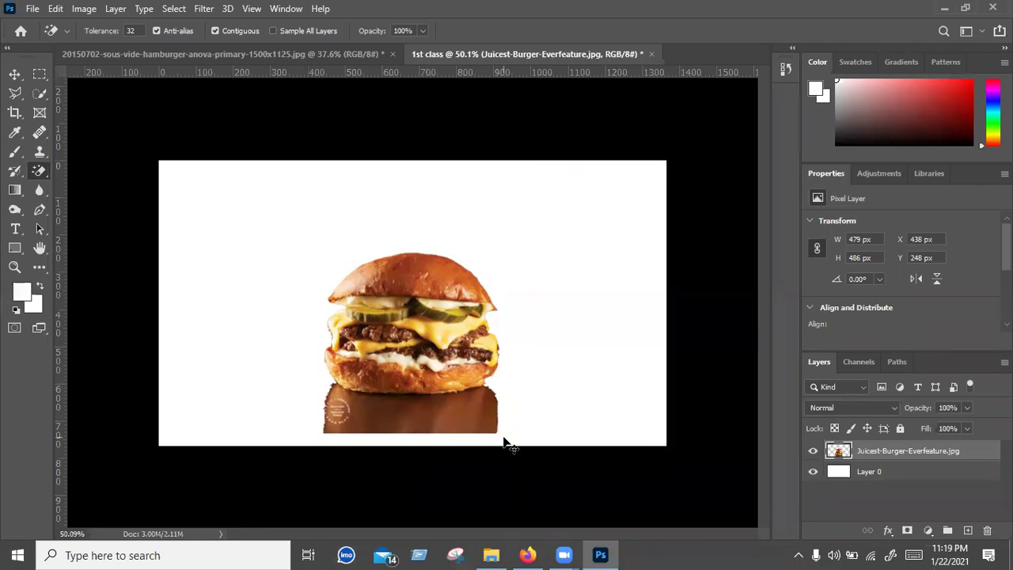
Step: Undo the erasure, retry it once and undo again, keeping the brown background
key(ctrl+z)
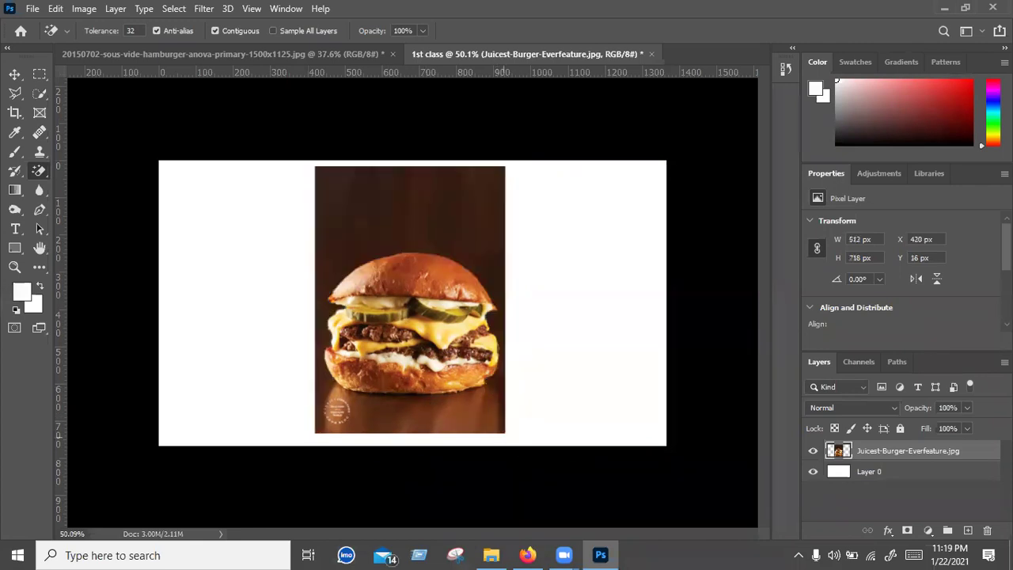
click(342, 182)
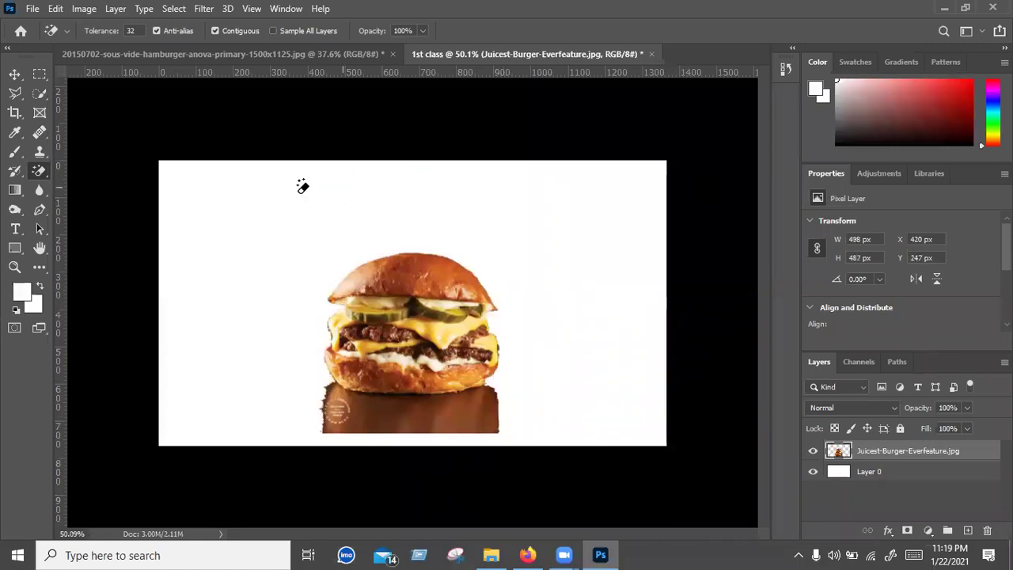
key(ctrl+z)
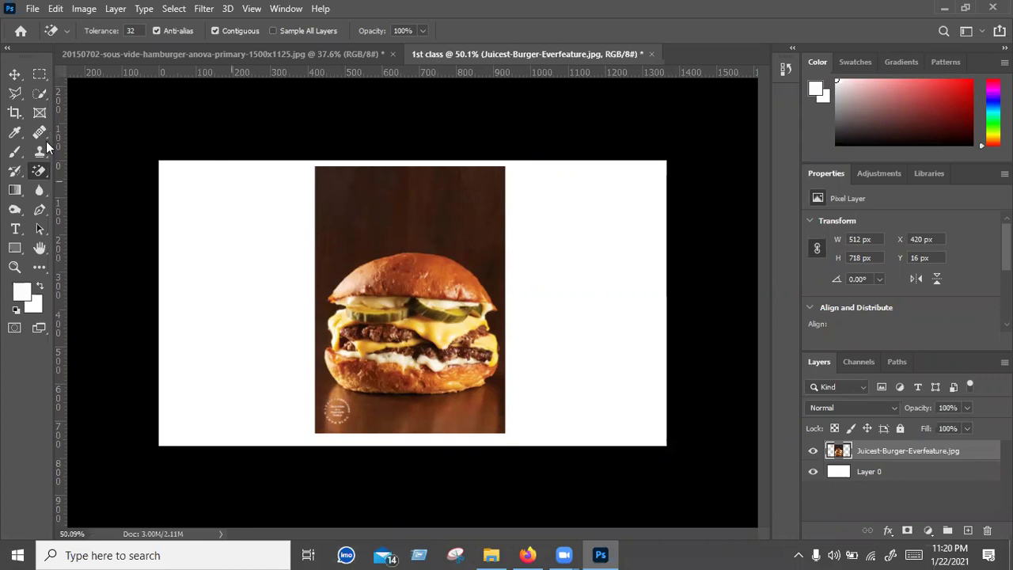
click(38, 95)
right_click(39, 98)
click(372, 194)
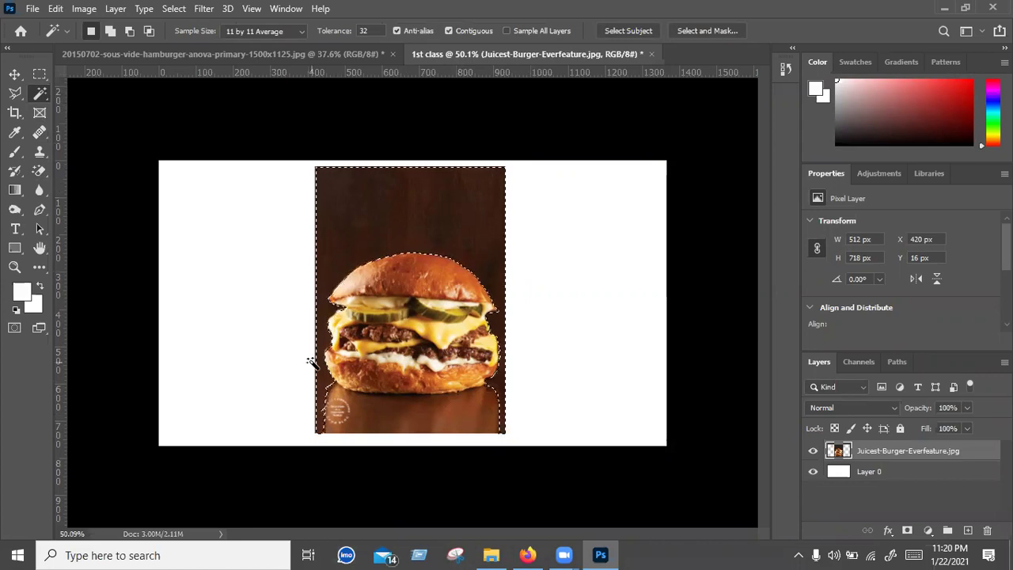
right_click(372, 212)
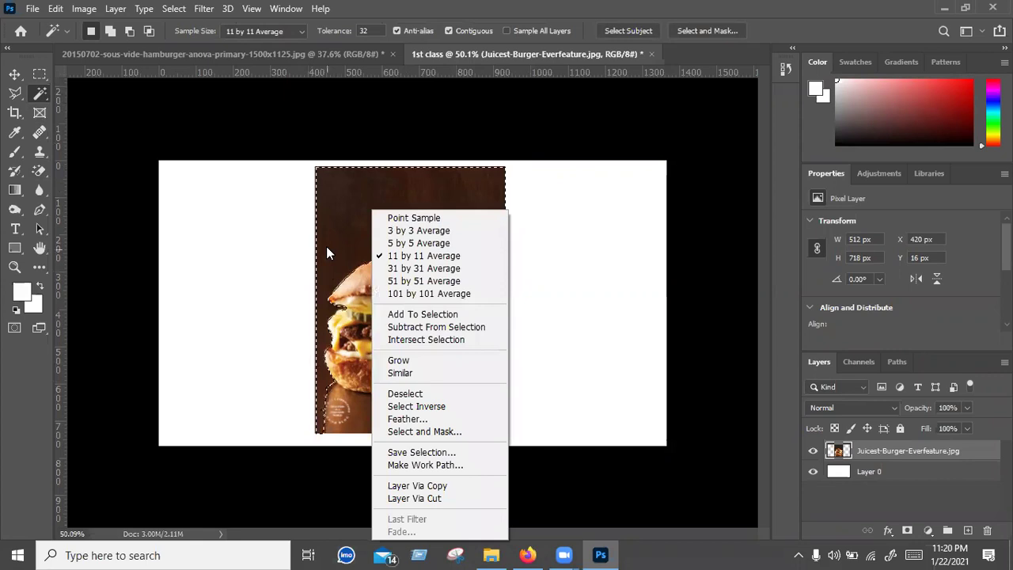
click(327, 248)
right_click(321, 244)
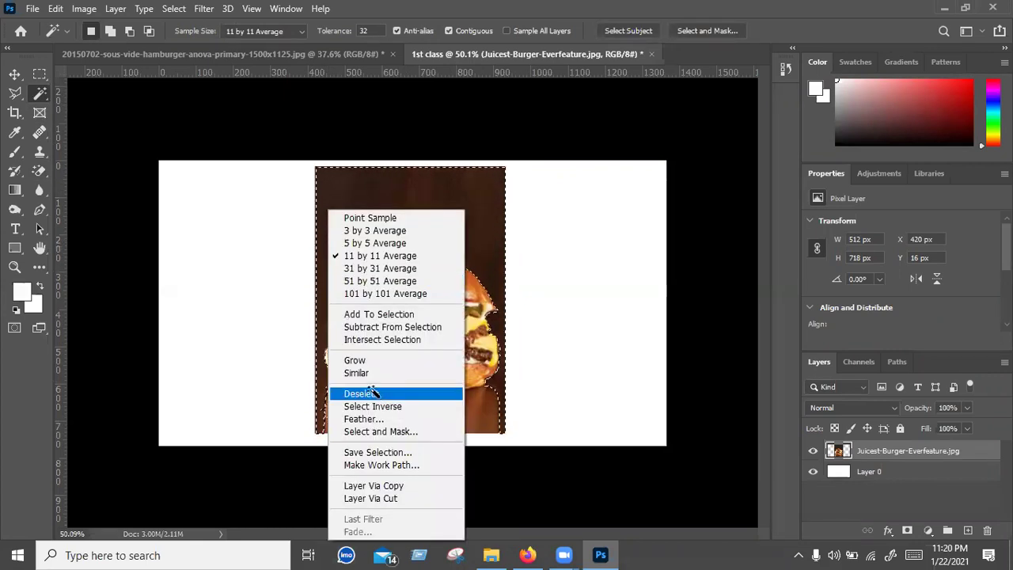
click(374, 394)
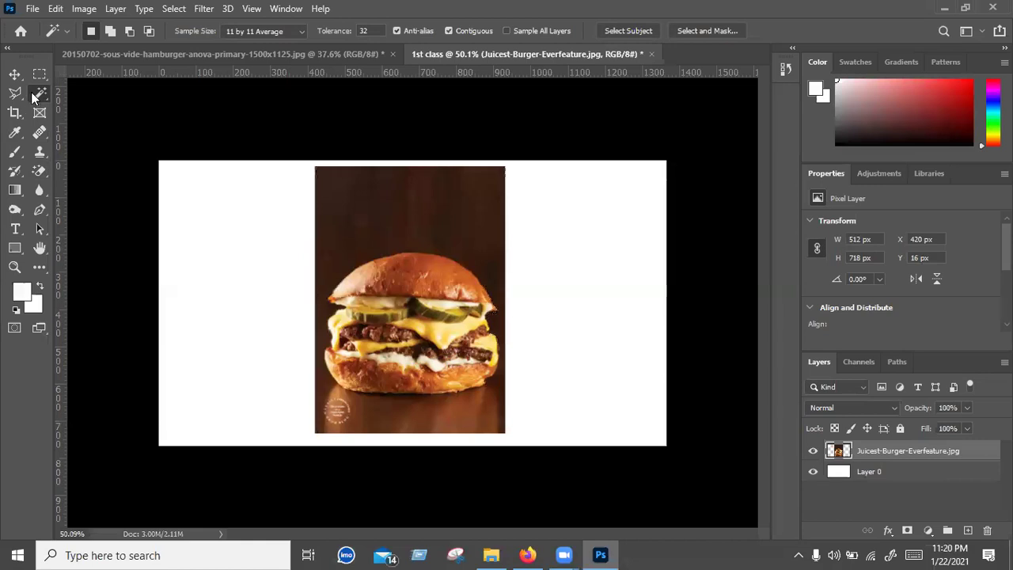
right_click(40, 93)
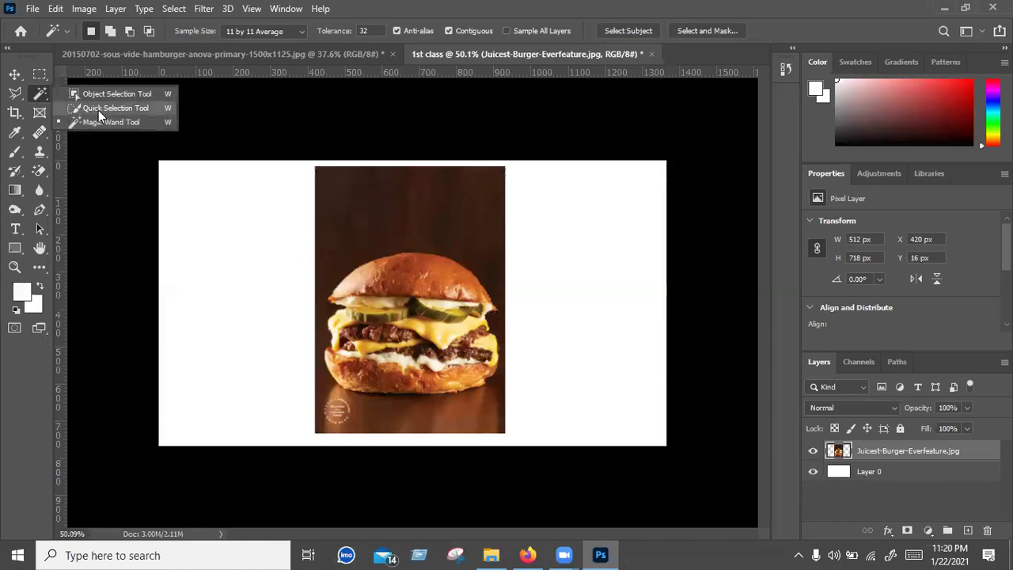
Step: Quick-select the background above and left of the burger, subtracting the area above the bun
click(98, 110)
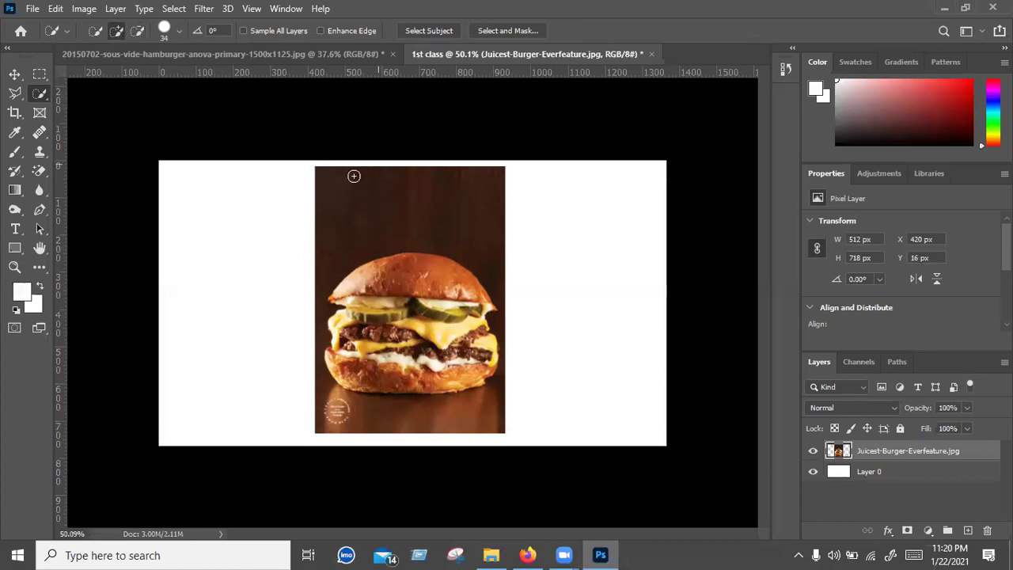
click(358, 225)
drag(262, 373, 339, 224)
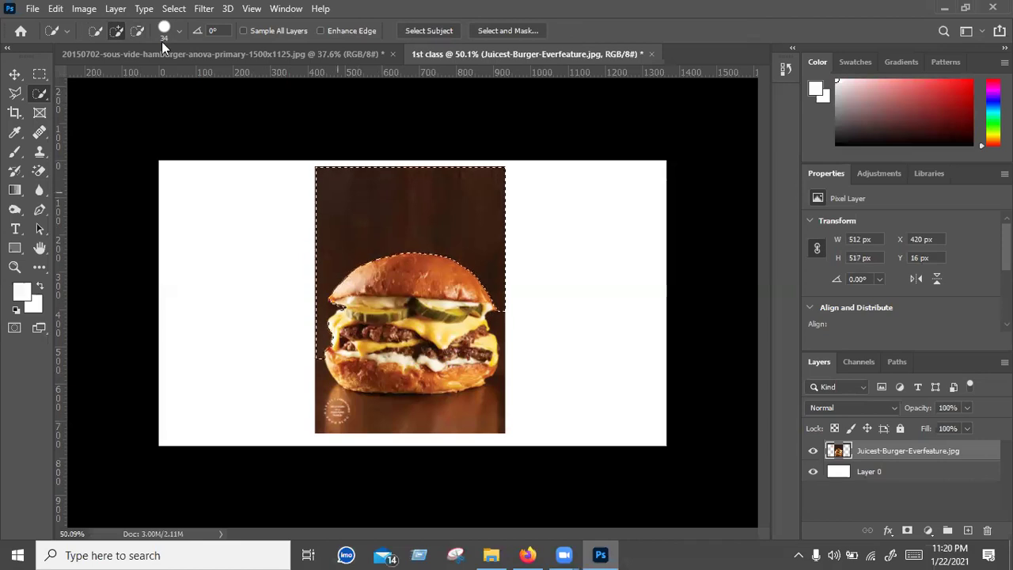
key(alt)
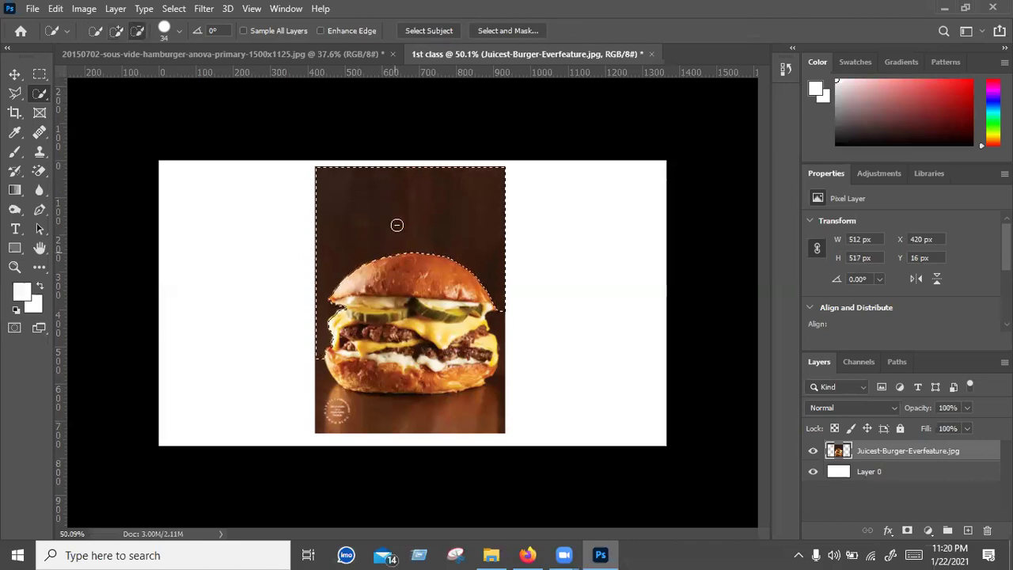
mouse_move(404, 252)
mouse_down()
mouse_move(402, 221)
mouse_move(374, 216)
mouse_move(349, 240)
mouse_up()
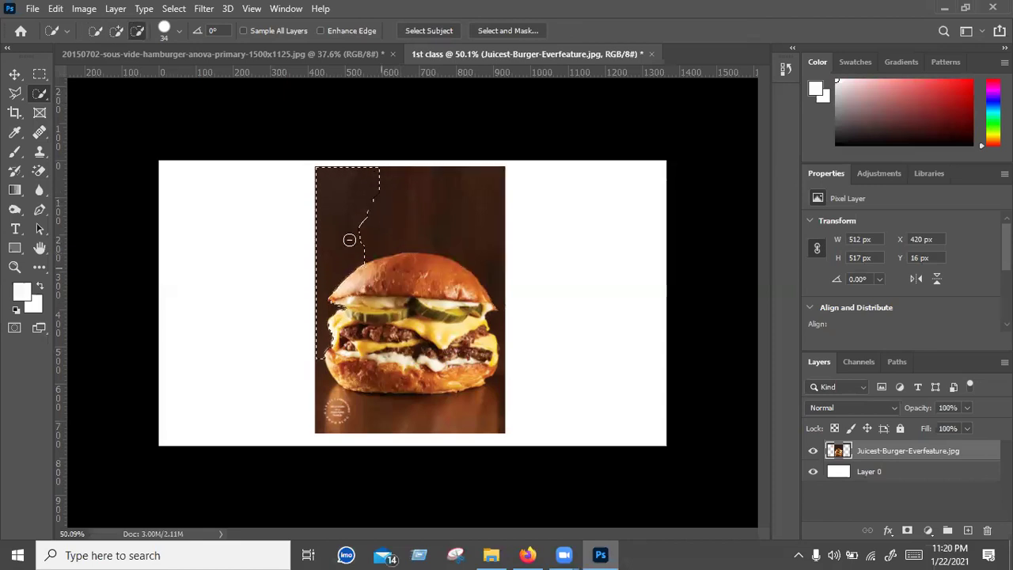
Step: Add the background above and right of the burger, refining the bun-top edge
key(shift)
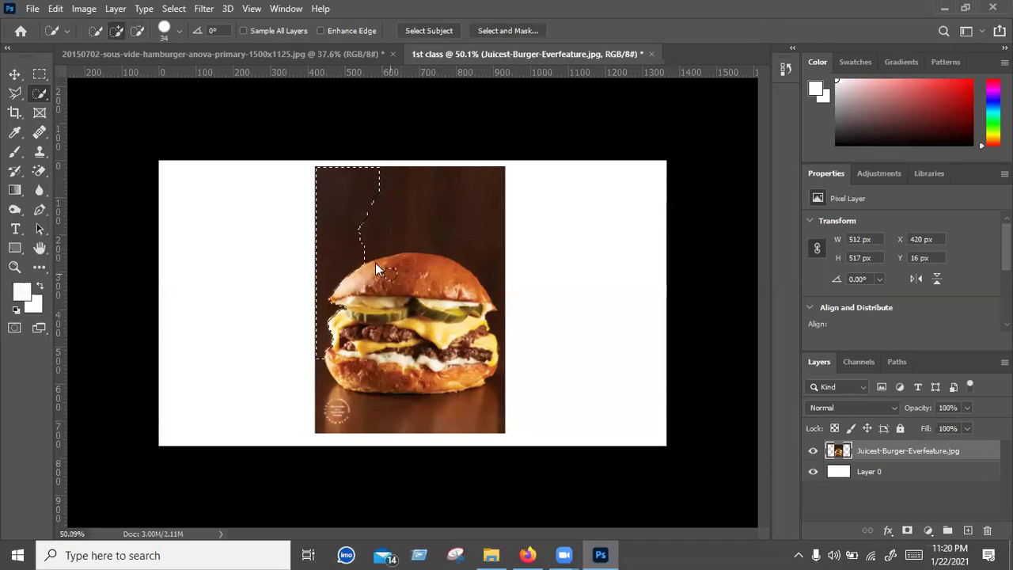
click(116, 31)
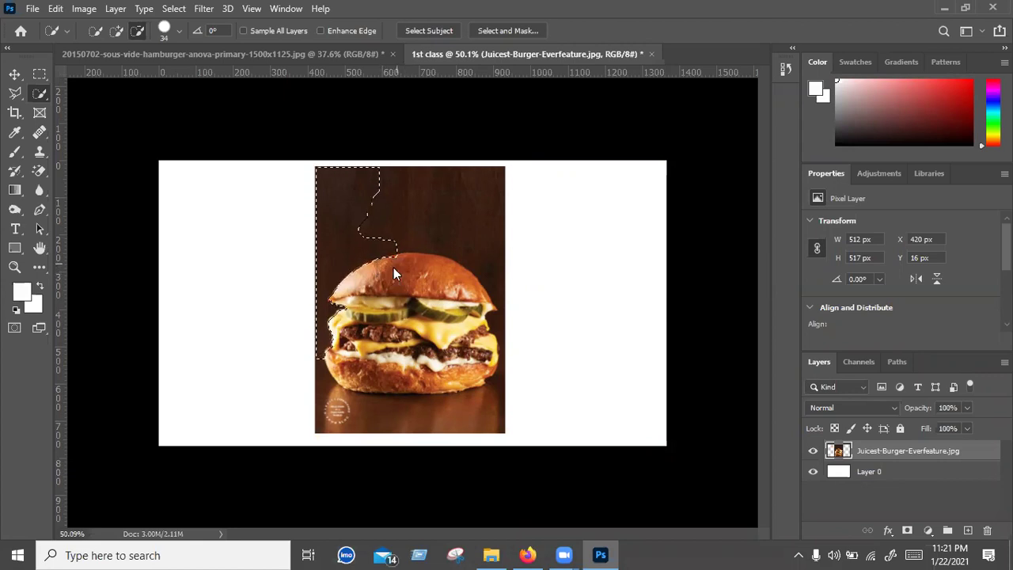
click(390, 264)
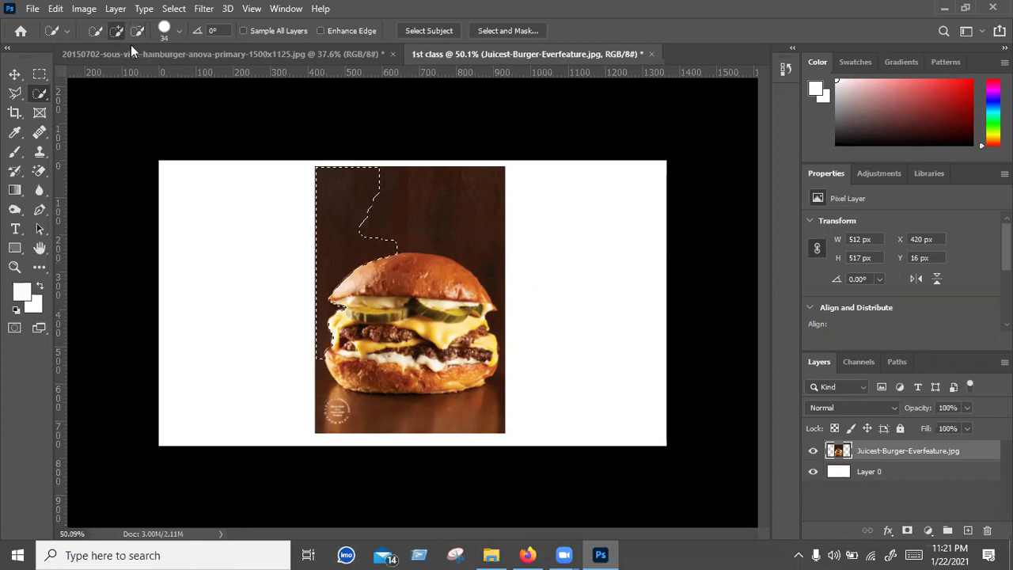
drag(369, 218, 393, 208)
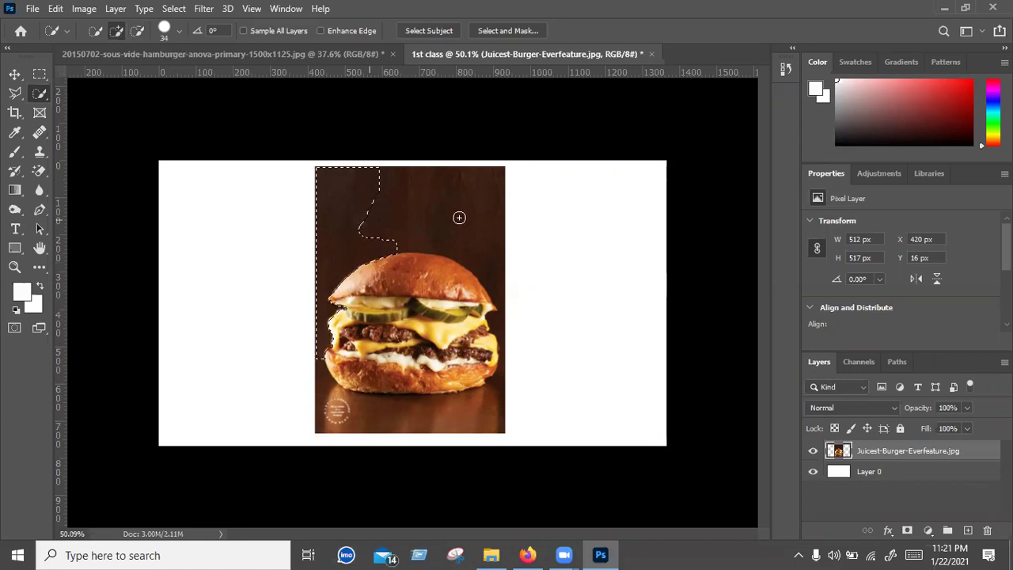
click(389, 220)
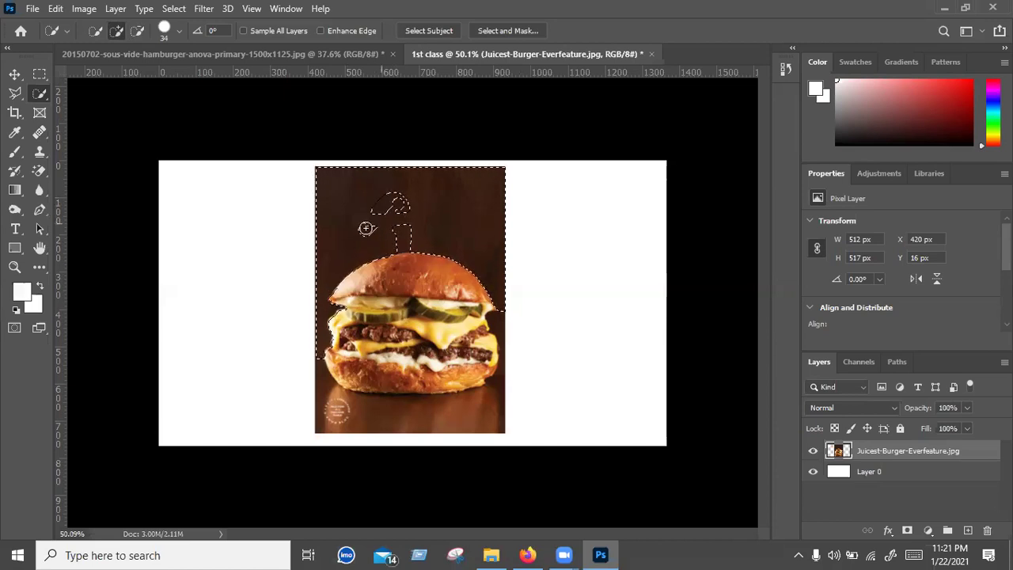
Step: Remove stray selected patches above the bun and beside the photo's right edge
click(366, 228)
alt+click(392, 207)
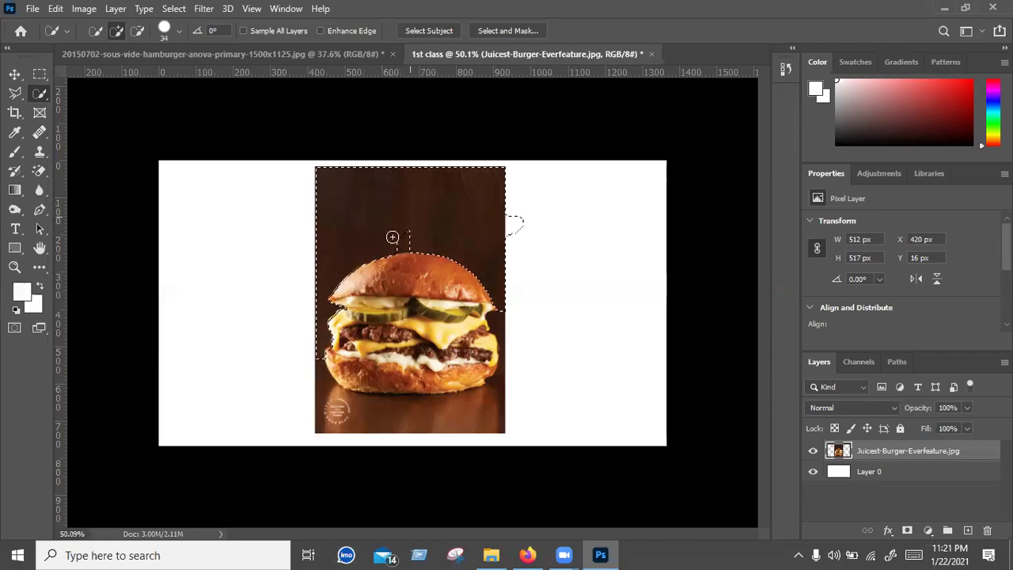
alt+click(404, 238)
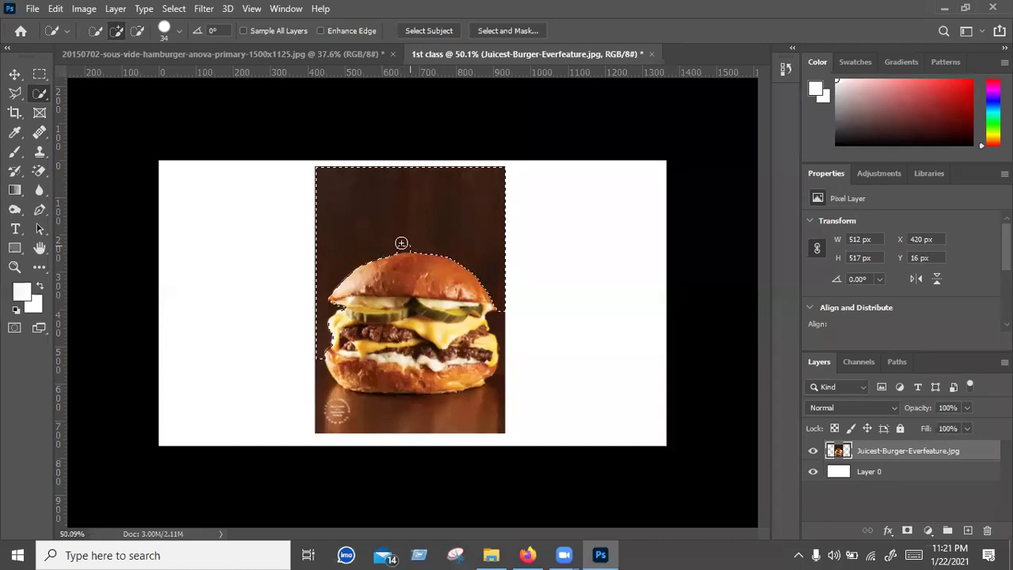
key(ctrl+z)
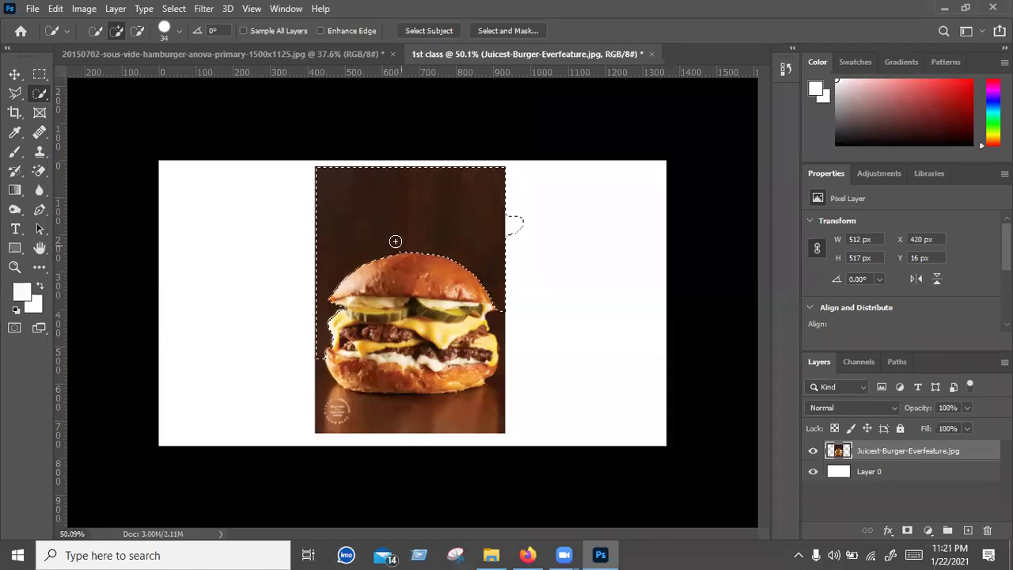
alt+click(397, 247)
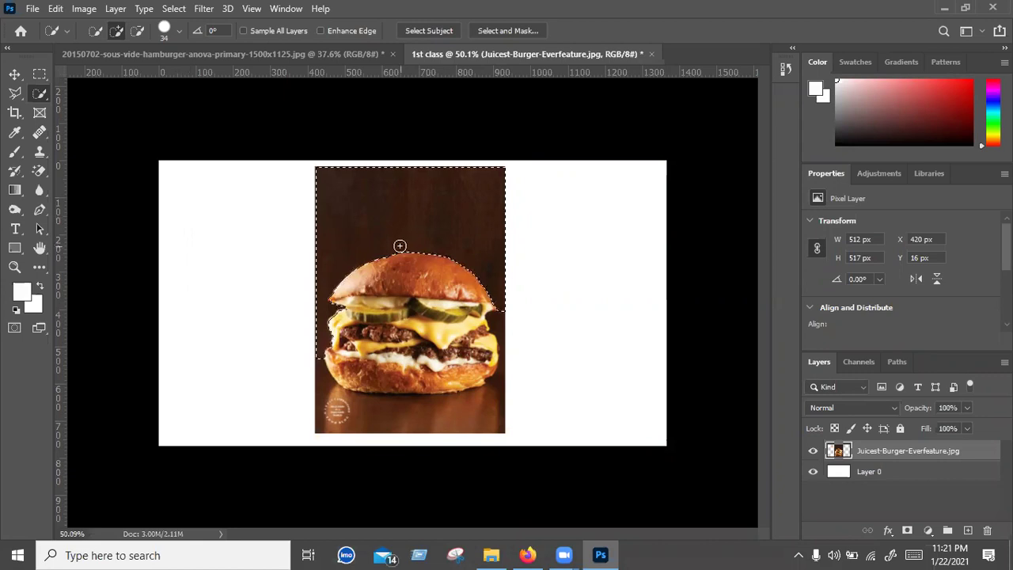
Step: Check the brush settings, zoom to inspect the selection edge, then reactivate the burger layer
click(176, 33)
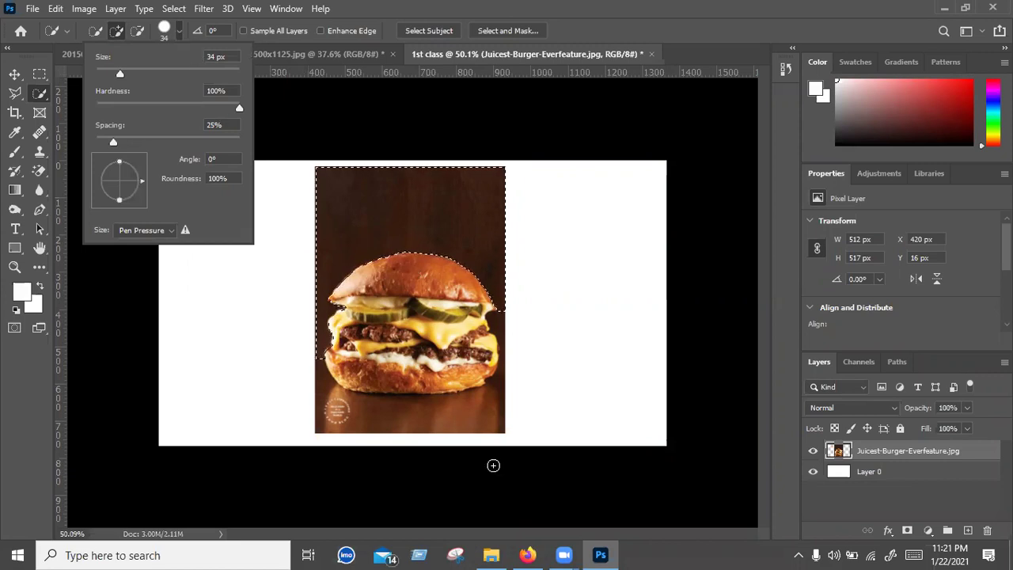
click(415, 427)
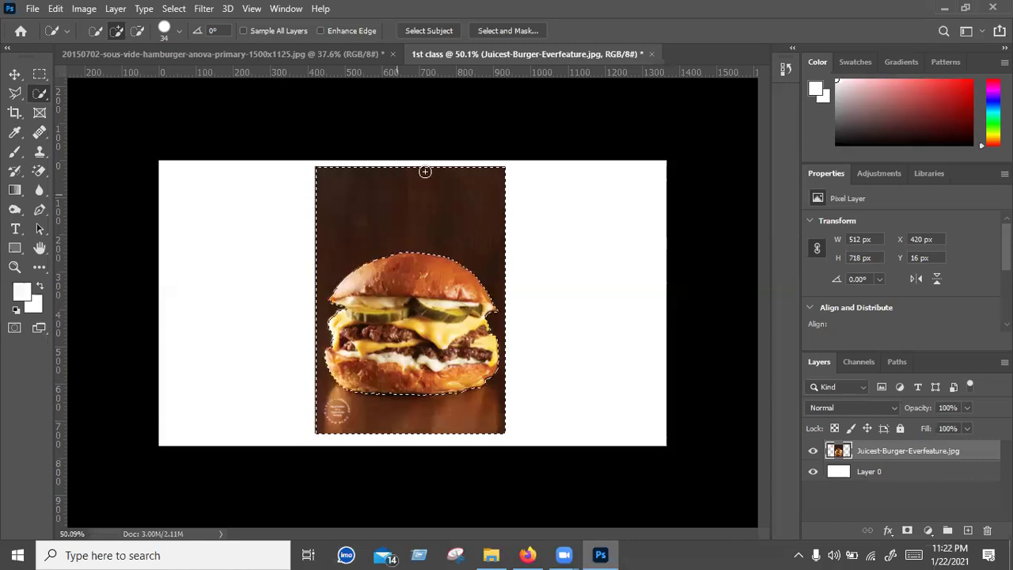
scroll(357, 455, up, 2)
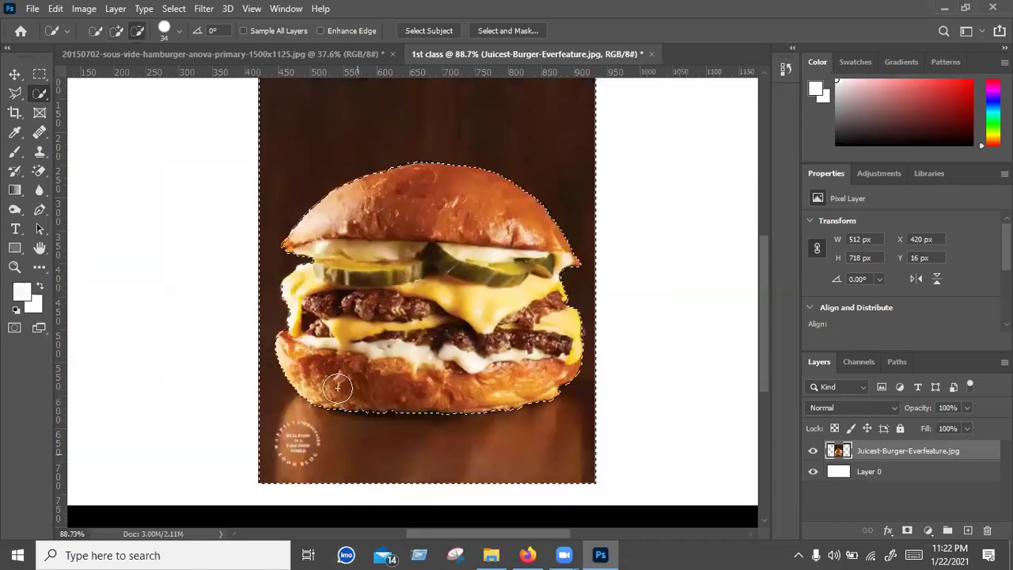
scroll(459, 423, up, 1)
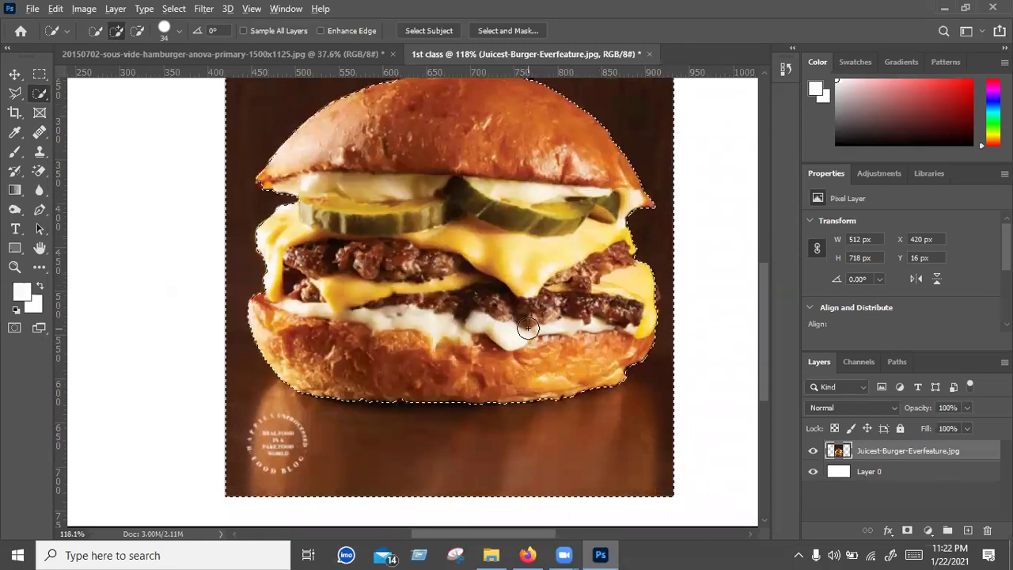
scroll(527, 328, down, 2)
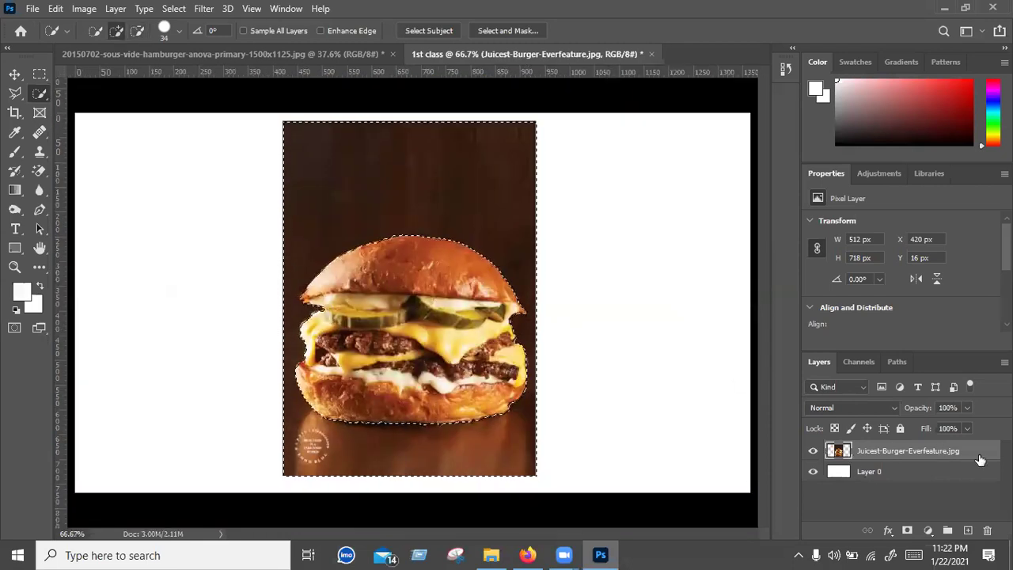
click(893, 474)
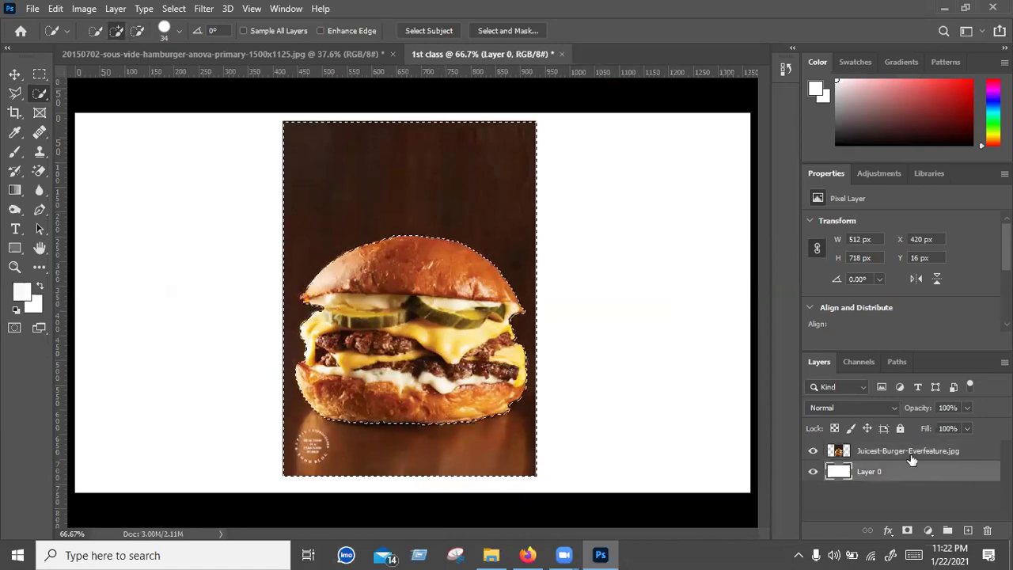
click(913, 457)
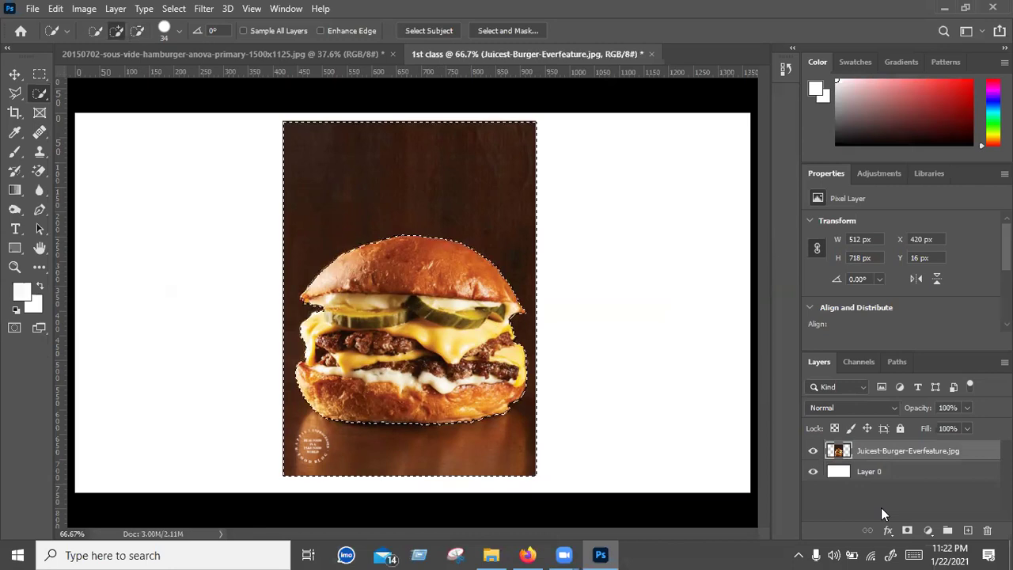
Step: Delete the selected brown background and deselect around the burger
key(Delete)
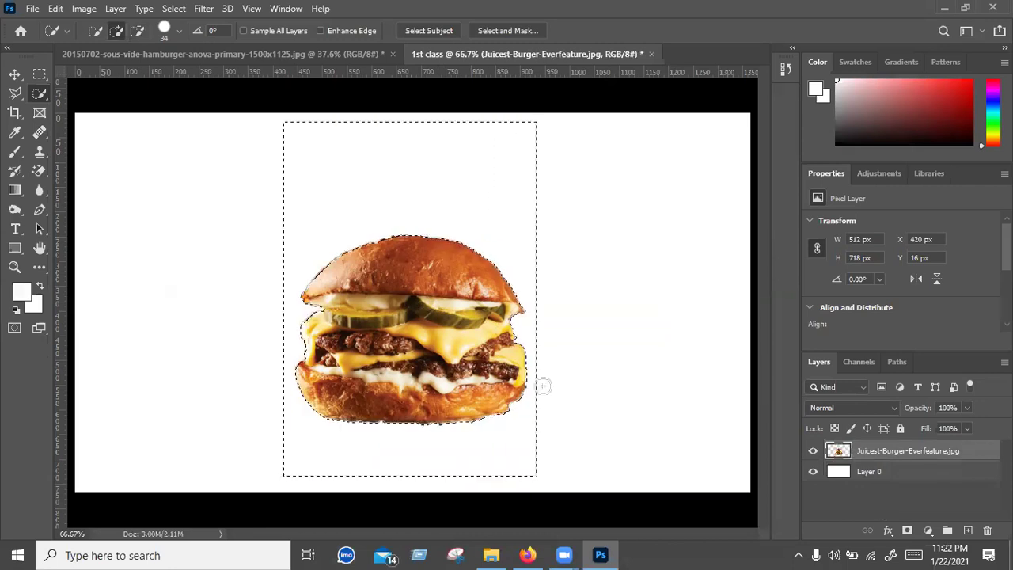
right_click(429, 87)
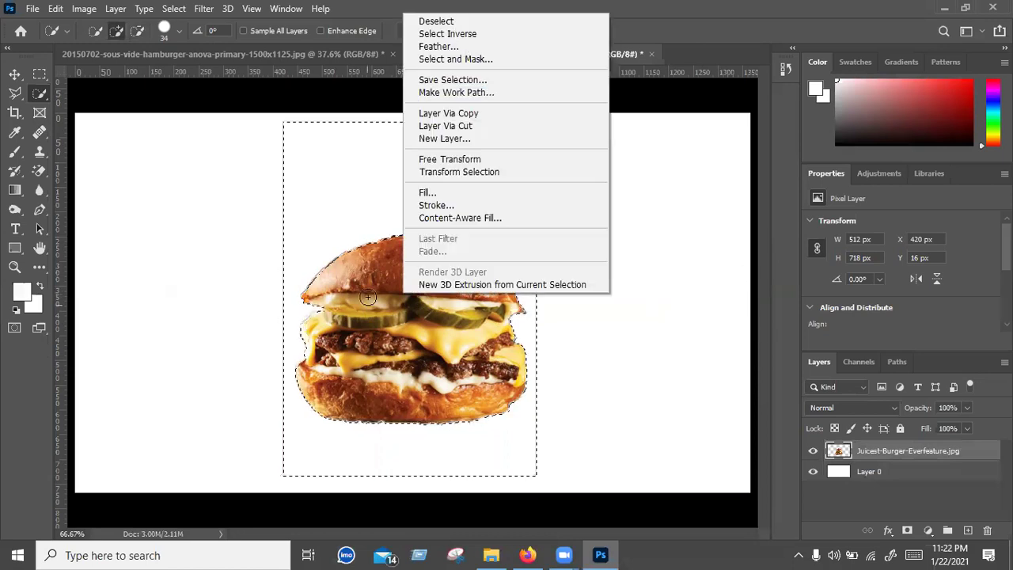
click(628, 282)
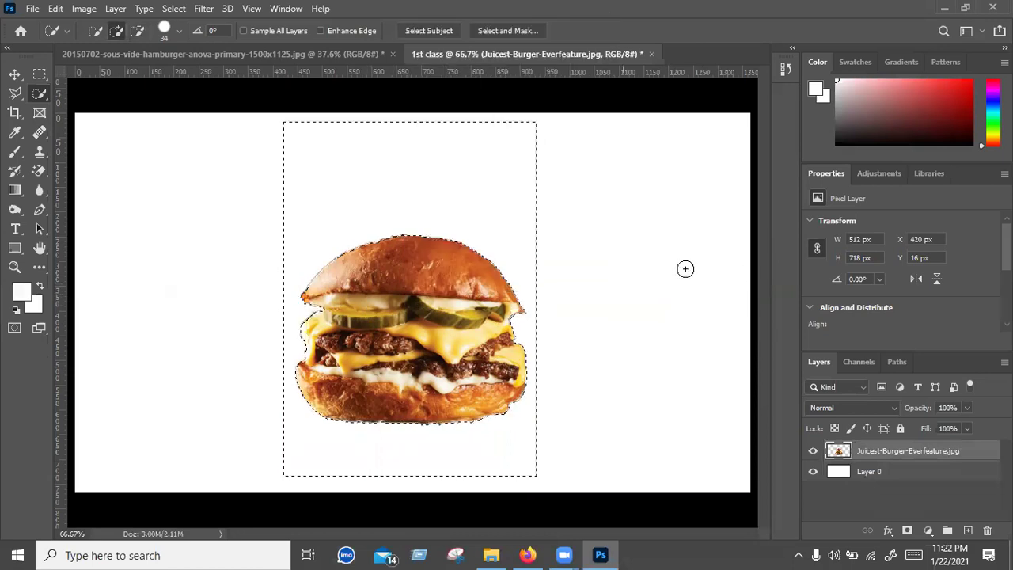
right_click(391, 278)
click(413, 268)
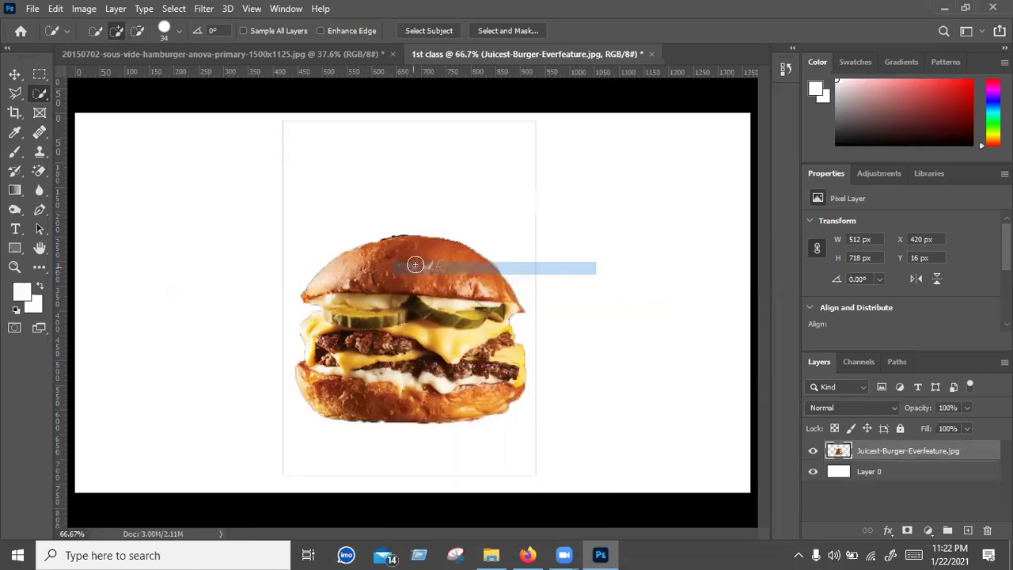
Step: Check Layer 0's bounds with the Move tool, then make the burger layer active
key(v)
click(118, 156)
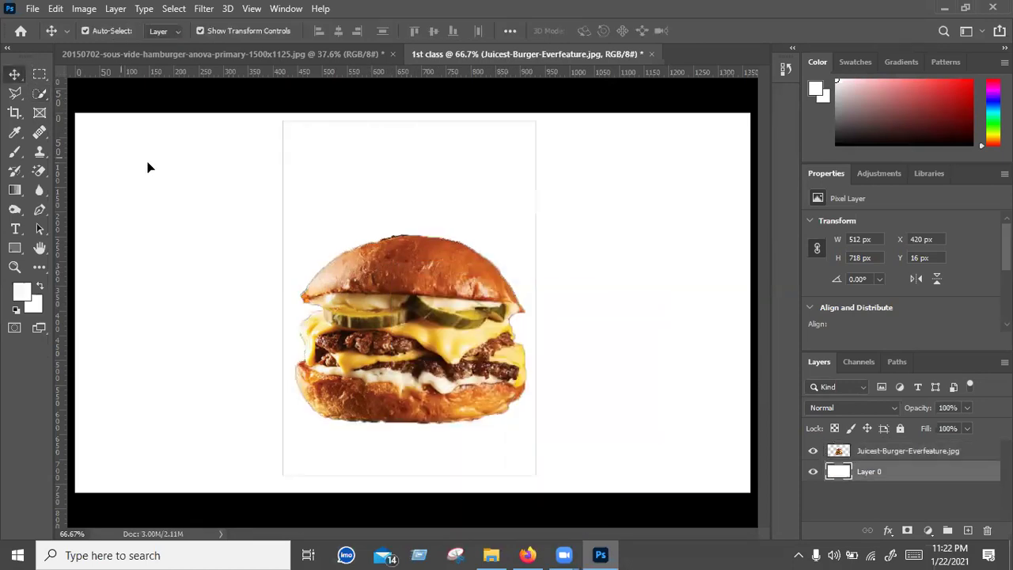
click(361, 121)
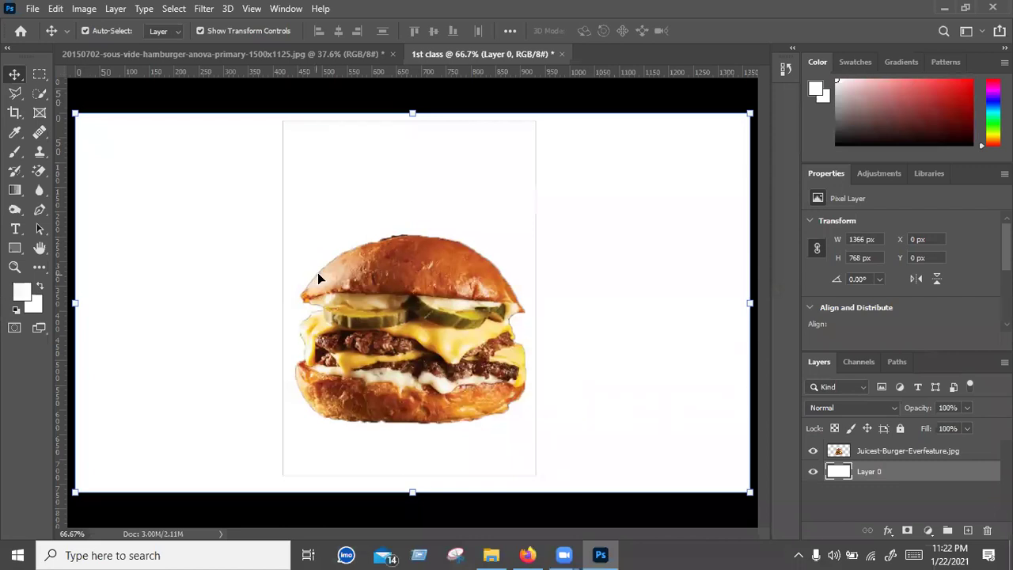
click(967, 455)
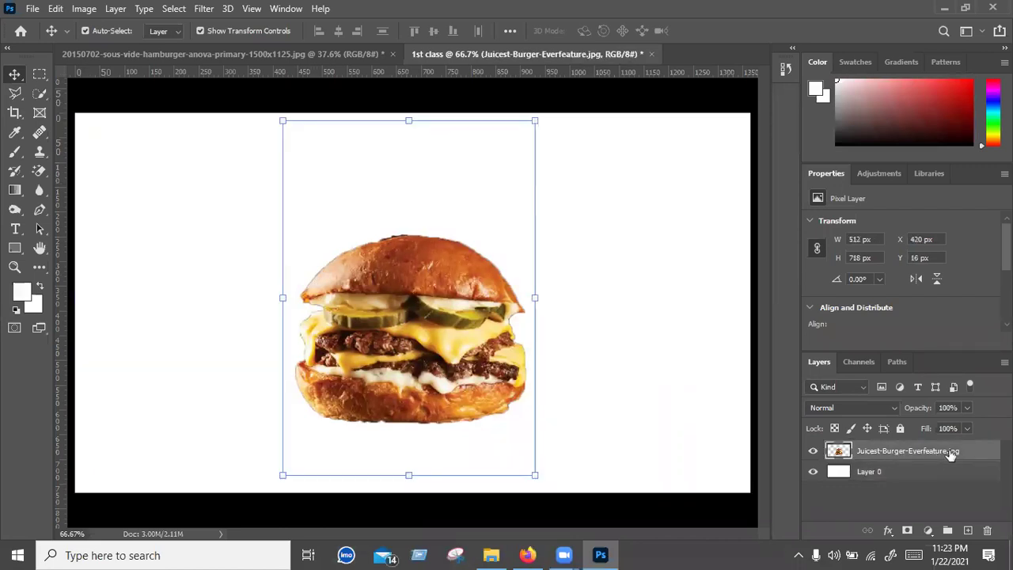
Step: Marquee-select and delete the faint left edge line, then deselect
click(35, 83)
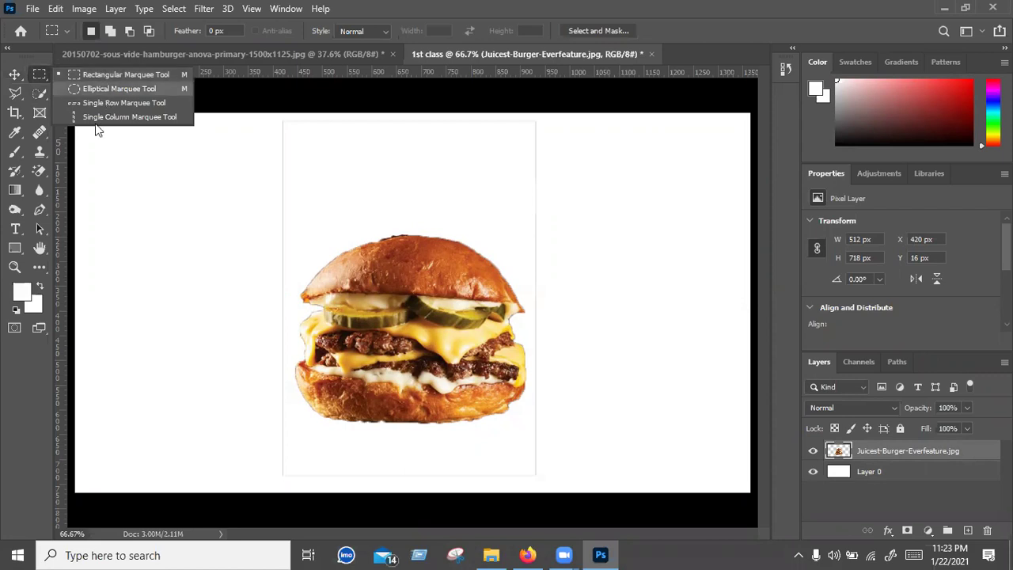
click(102, 78)
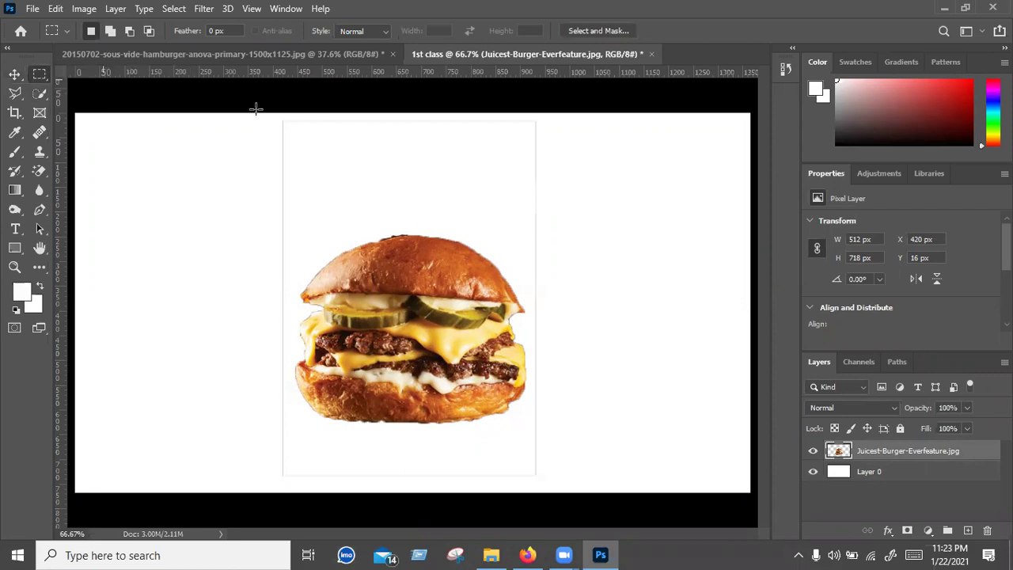
drag(255, 115, 290, 487)
key(Delete)
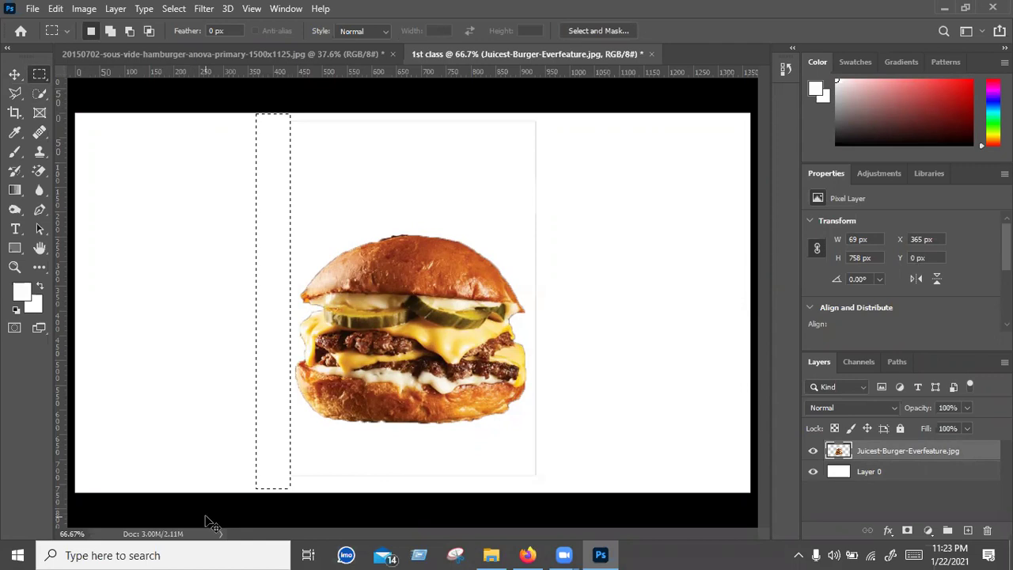
key(ctrl+d)
Step: Select and clear the leftover top and right edge lines around the burger
key(ctrl+shift+d)
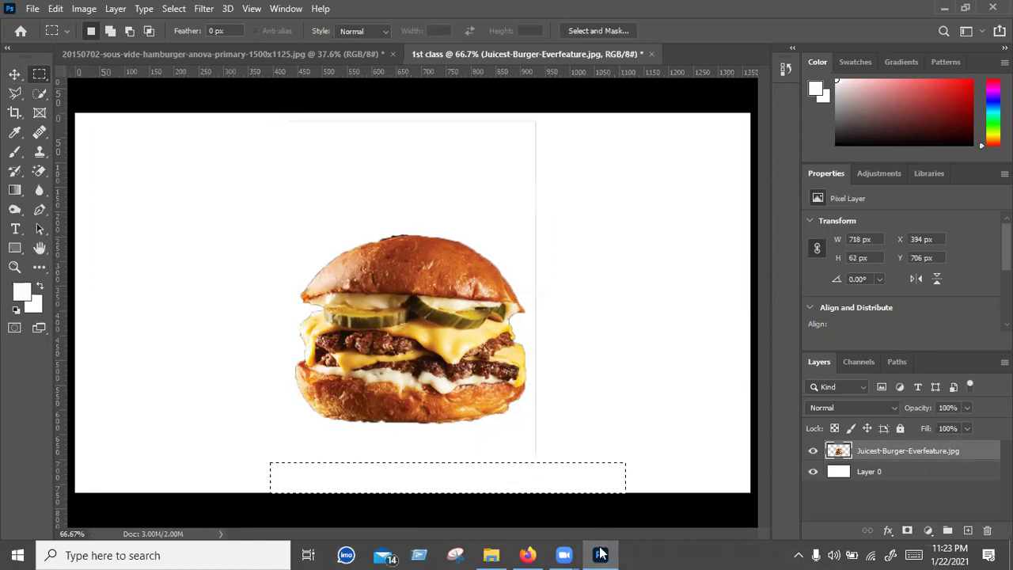
key(ctrl+d)
key(Delete)
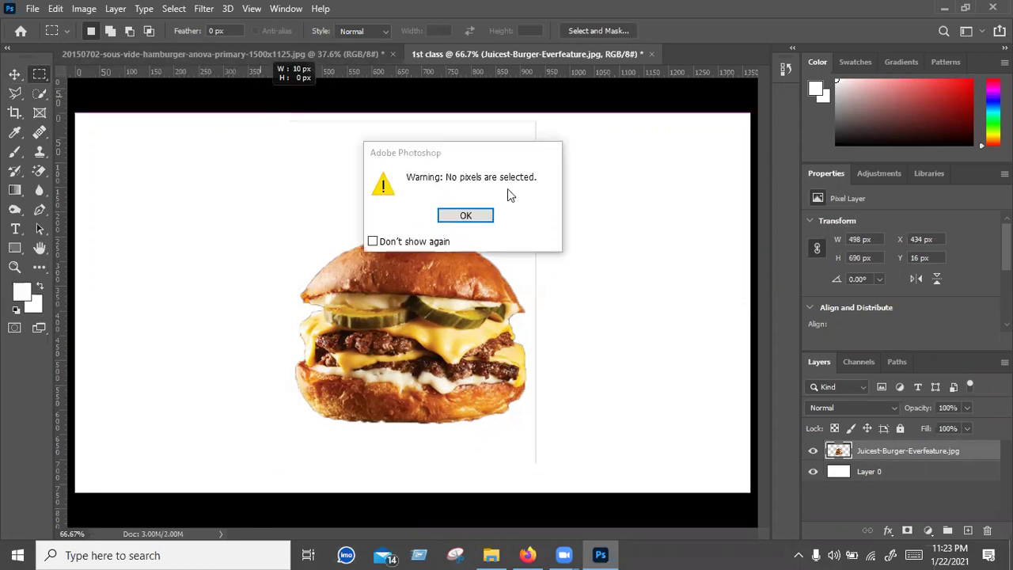
click(458, 214)
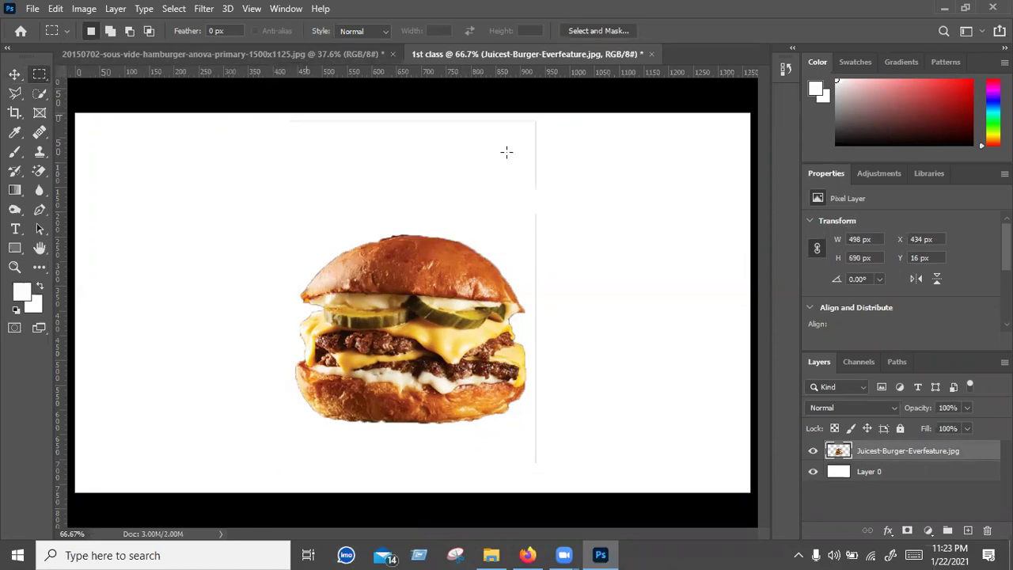
drag(574, 150, 575, 149)
drag(575, 148, 602, 365)
drag(534, 473, 534, 473)
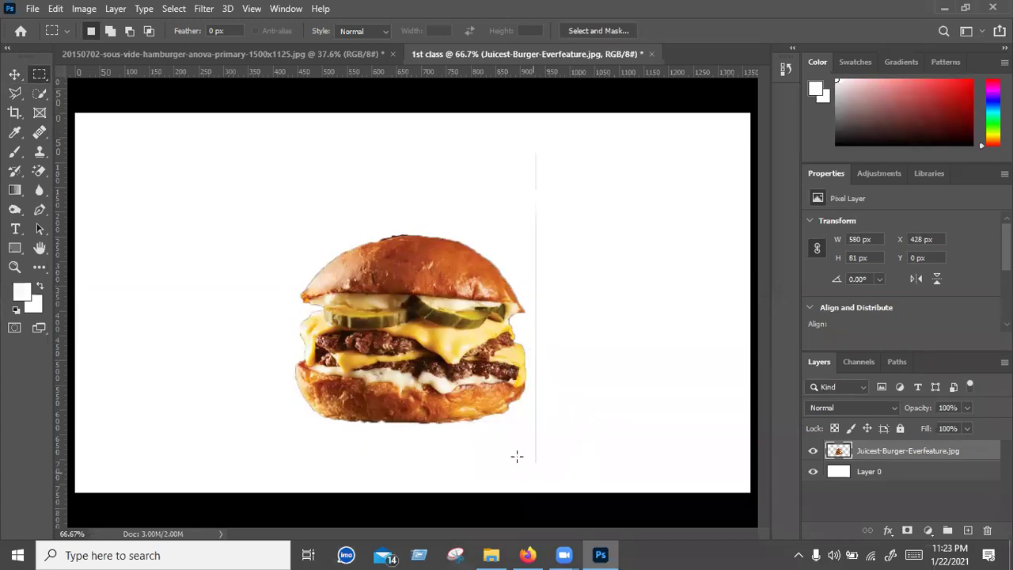
click(517, 457)
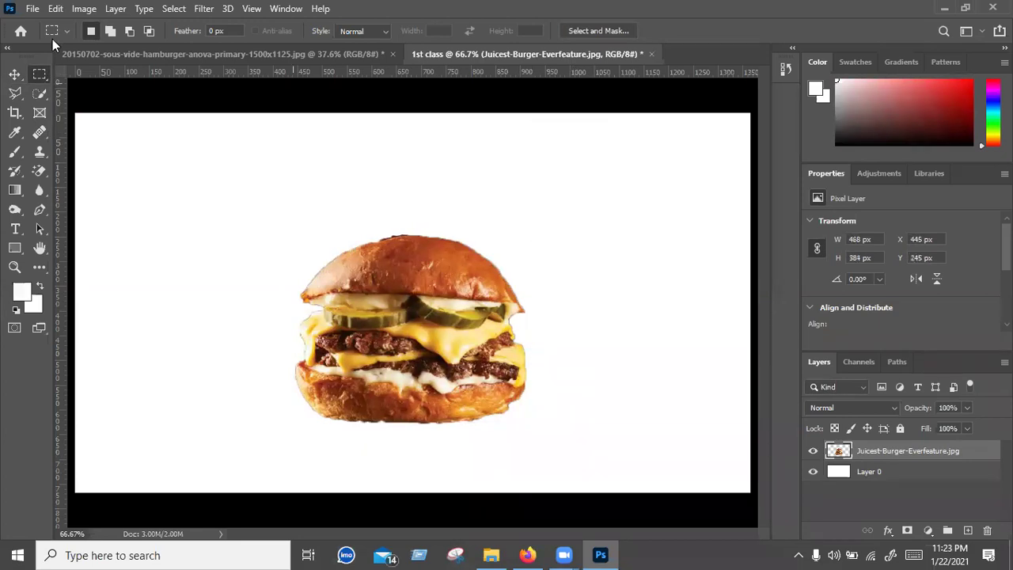
key(v)
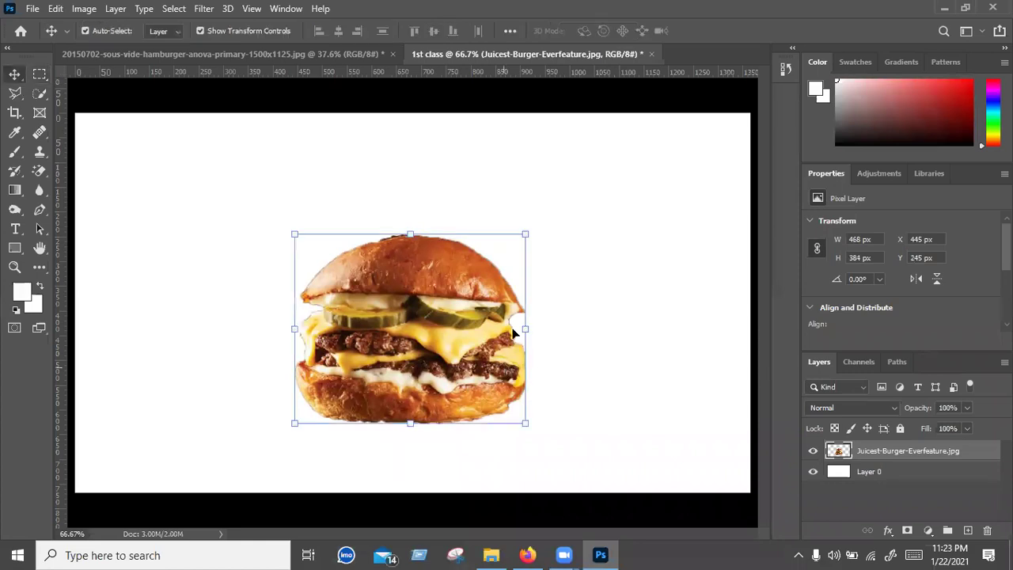
click(557, 323)
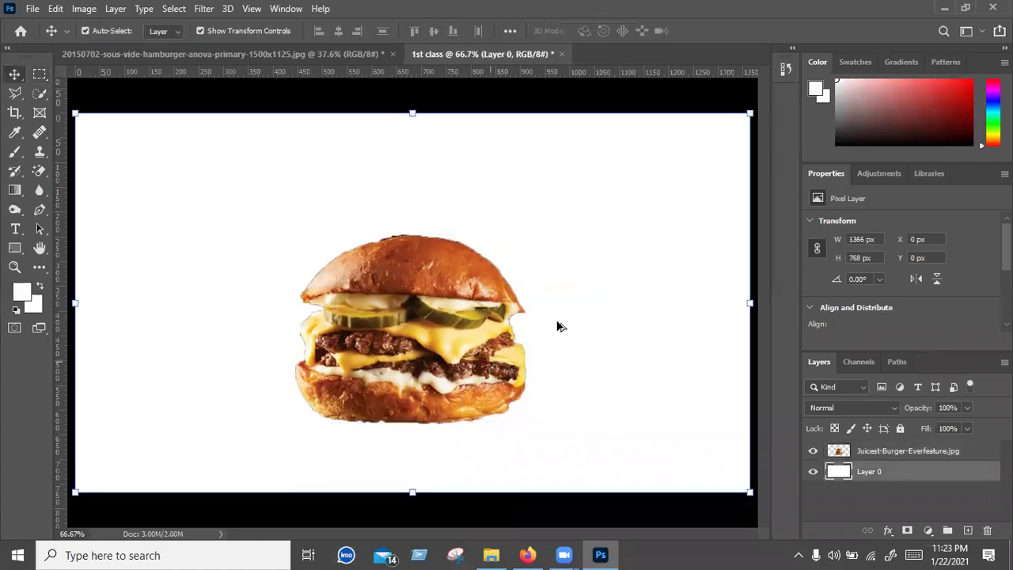
scroll(514, 311, up, 3)
scroll(514, 313, up, 1)
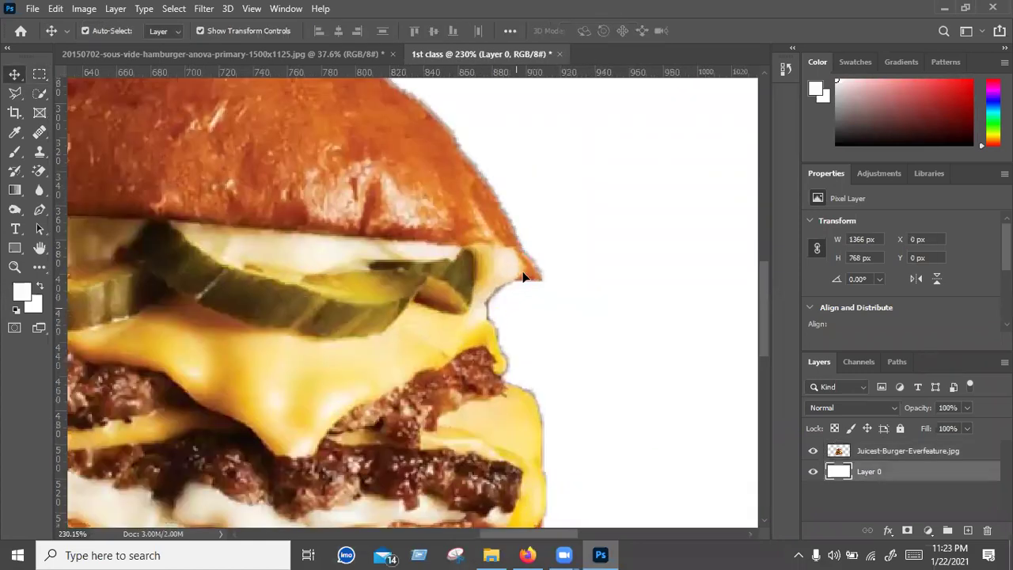
scroll(466, 162, down, 1)
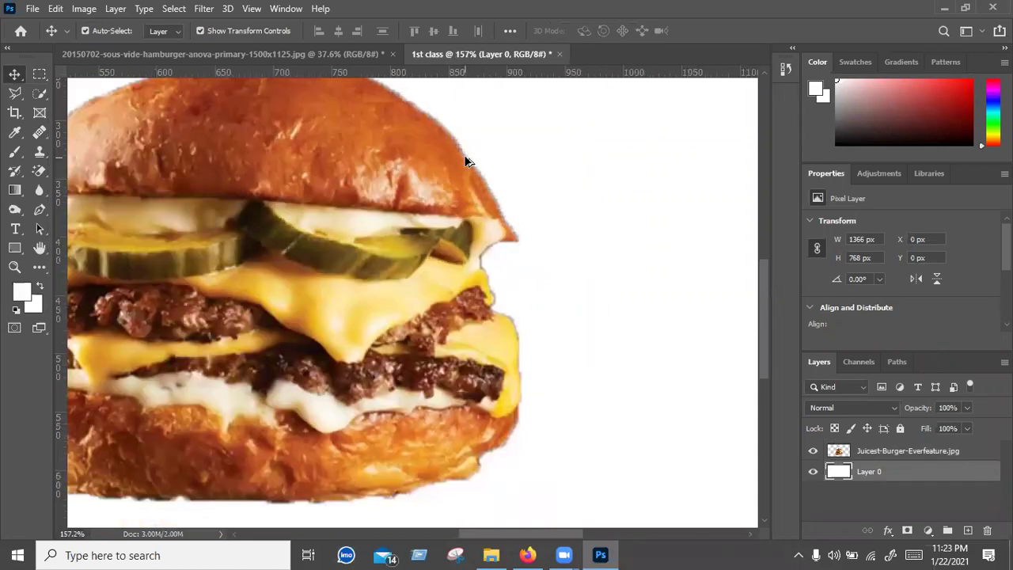
scroll(465, 162, down, 1)
scroll(465, 164, down, 1)
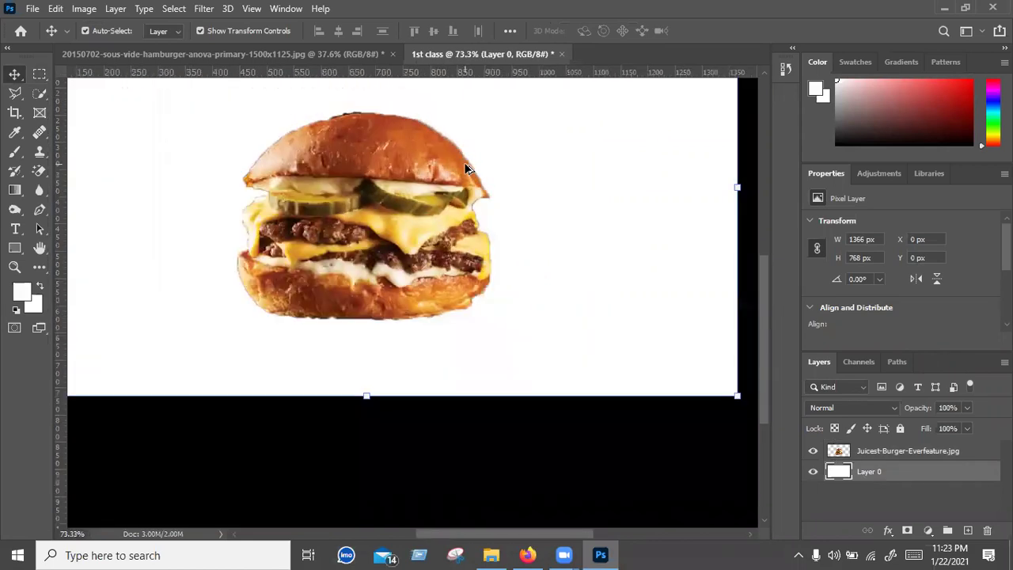
key(ctrl+0)
click(878, 453)
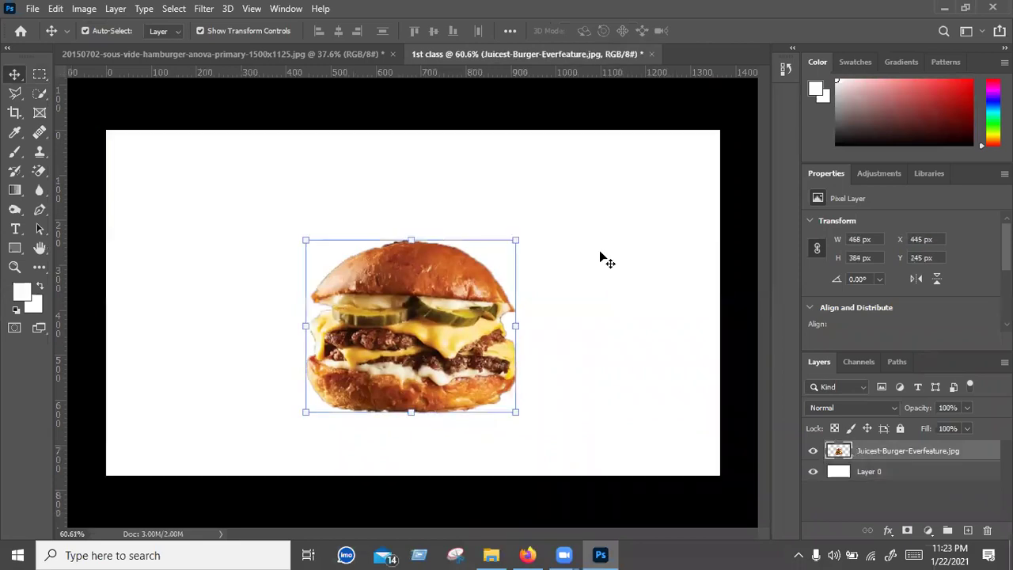
click(601, 243)
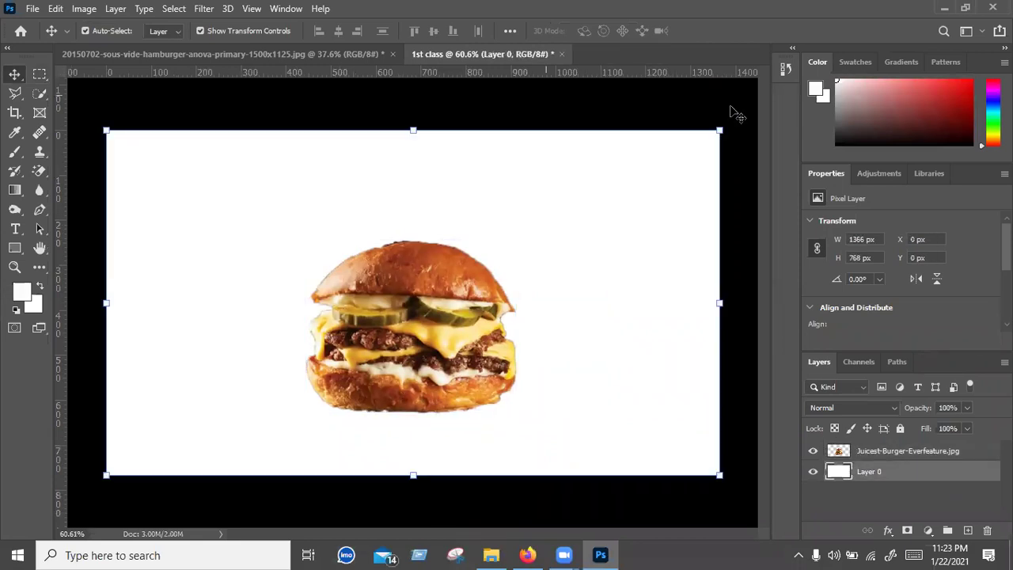
click(39, 94)
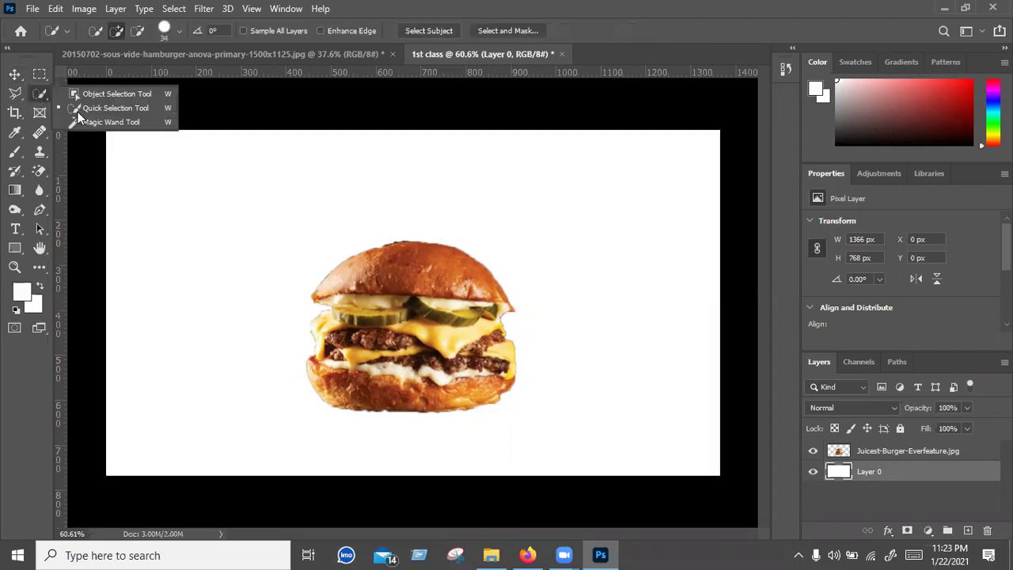
click(42, 171)
drag(43, 172, 103, 199)
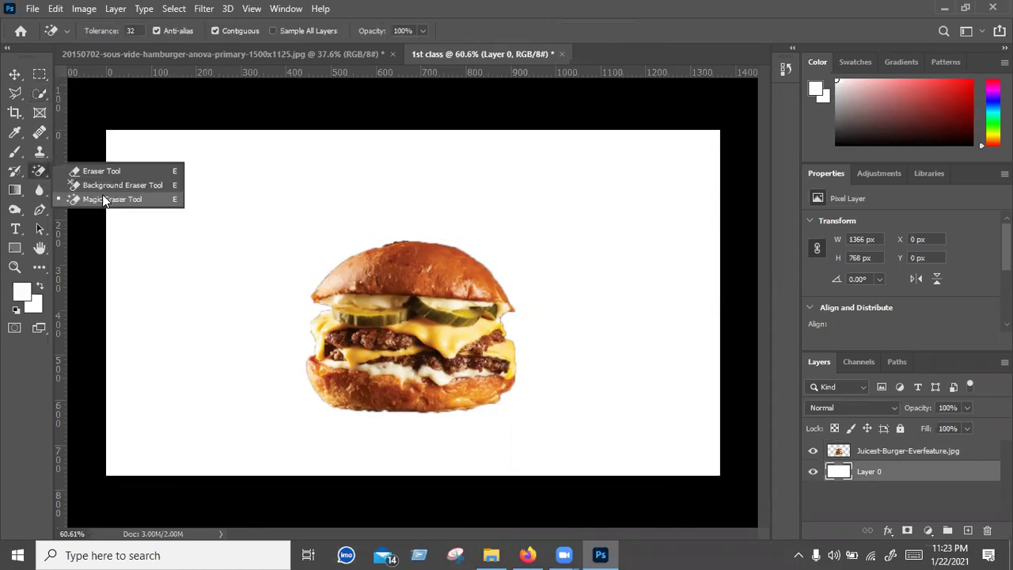
click(44, 172)
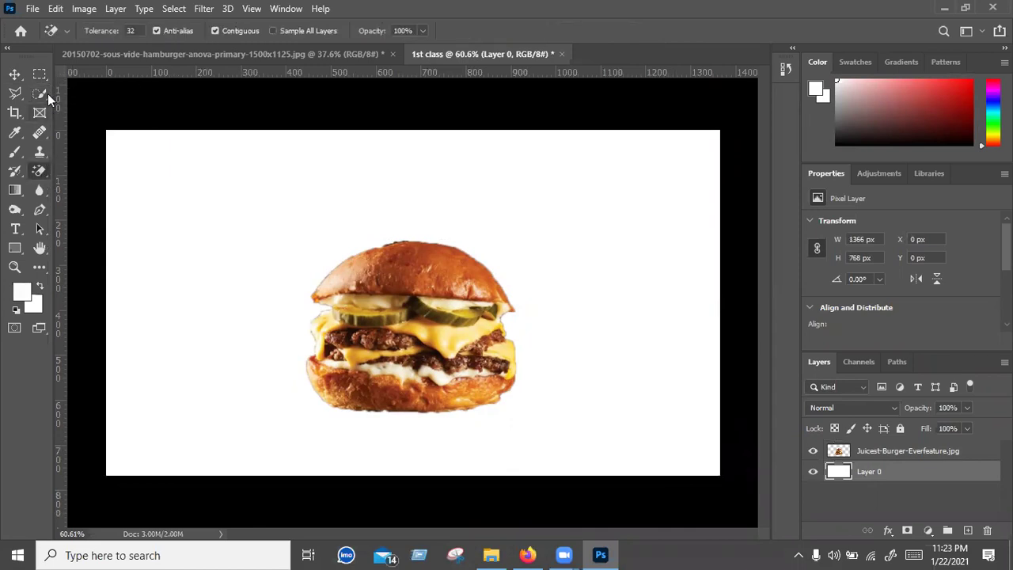
click(47, 94)
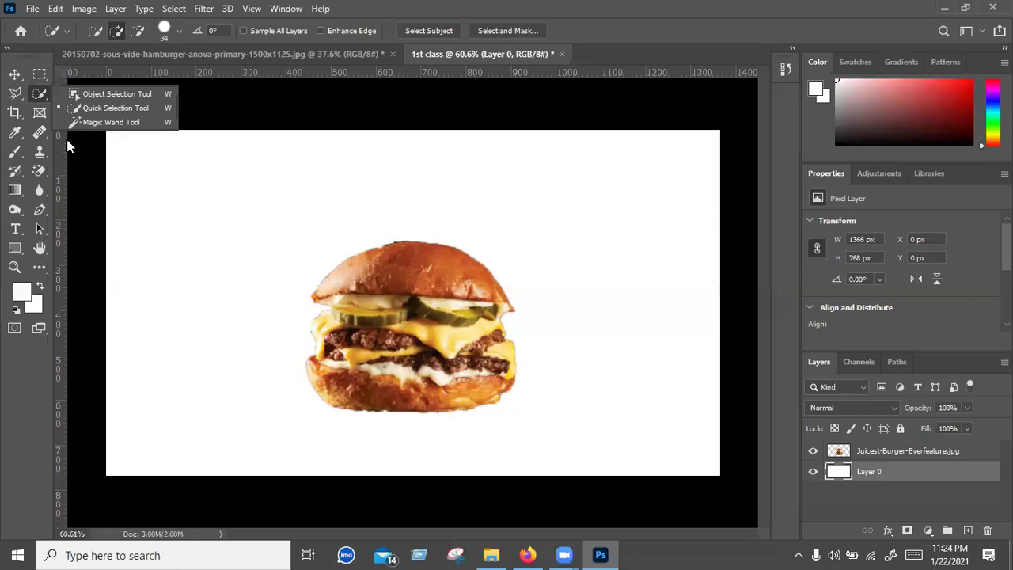
Step: Try out the marquee, Move, eraser and Quick Selection tools in the toolbar
click(34, 77)
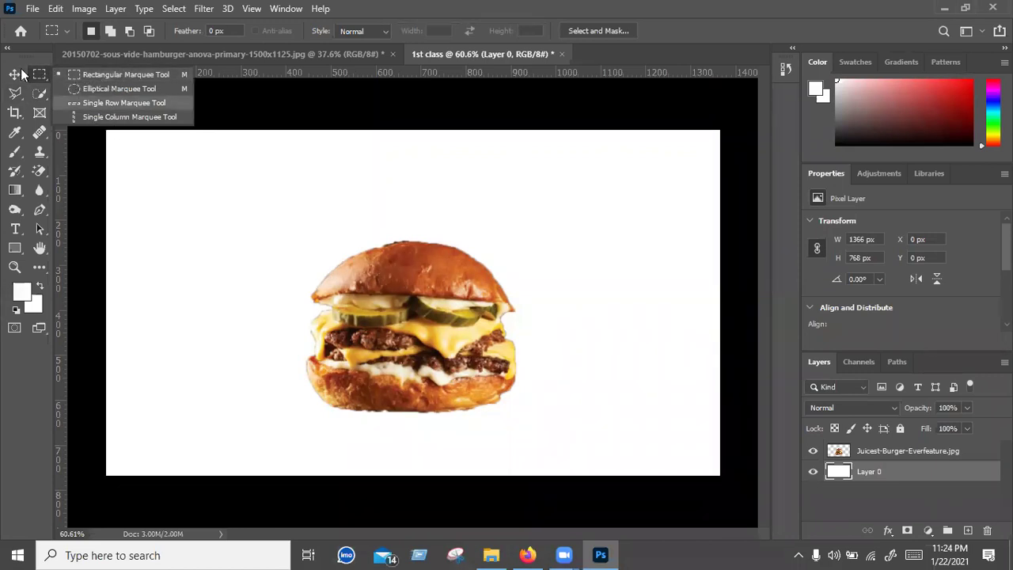
key(v)
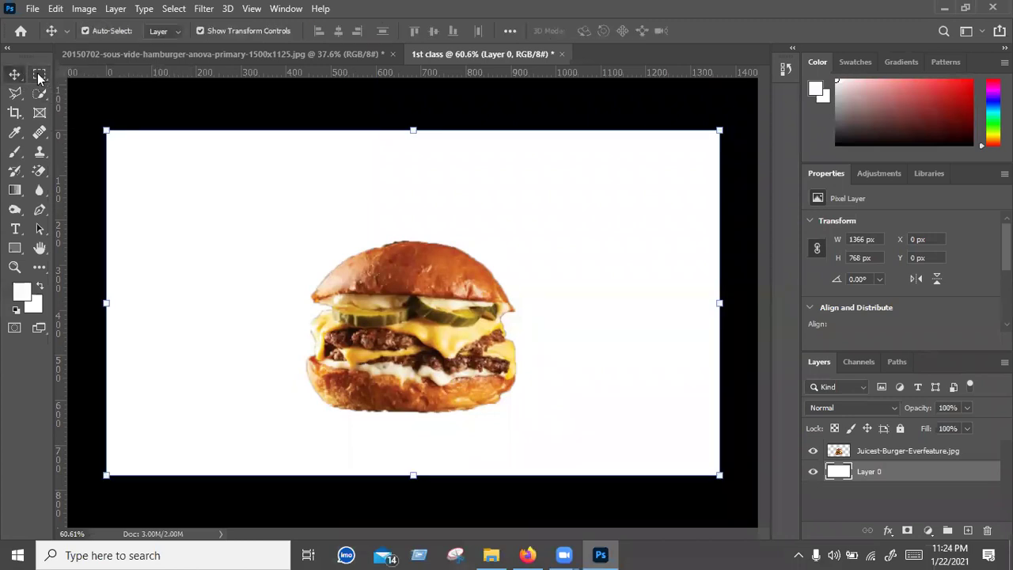
click(39, 171)
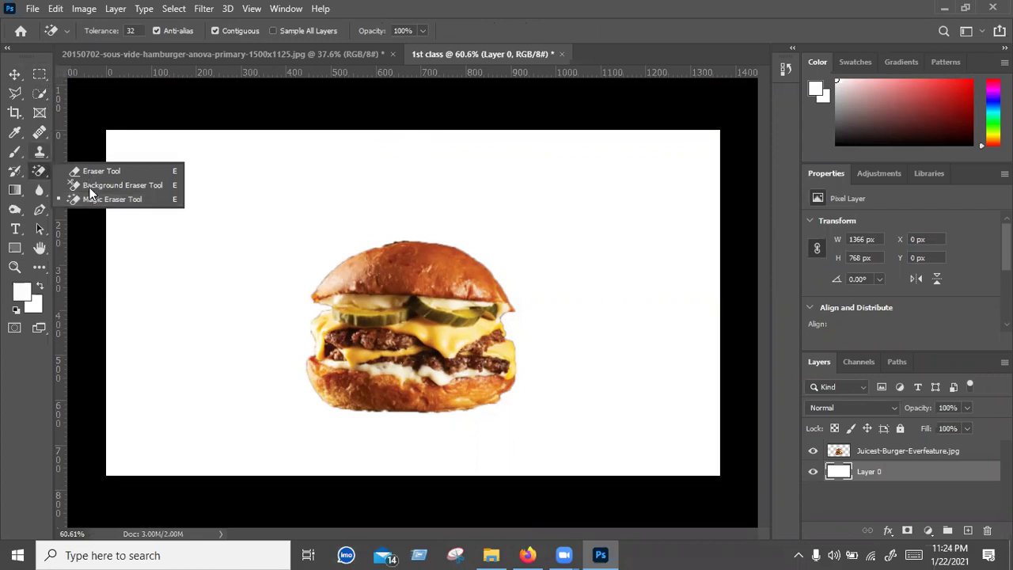
click(49, 96)
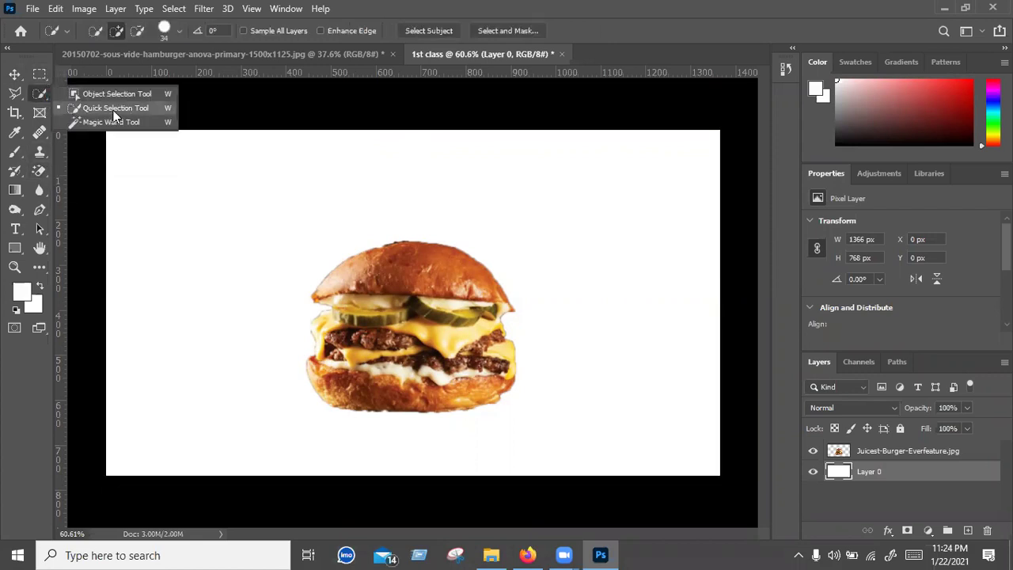
click(43, 98)
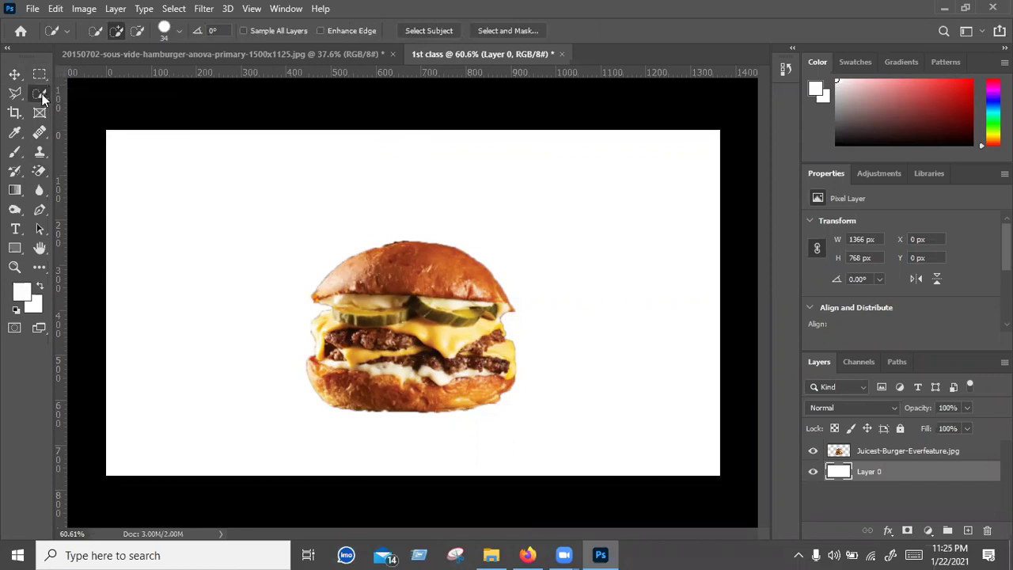
right_click(44, 97)
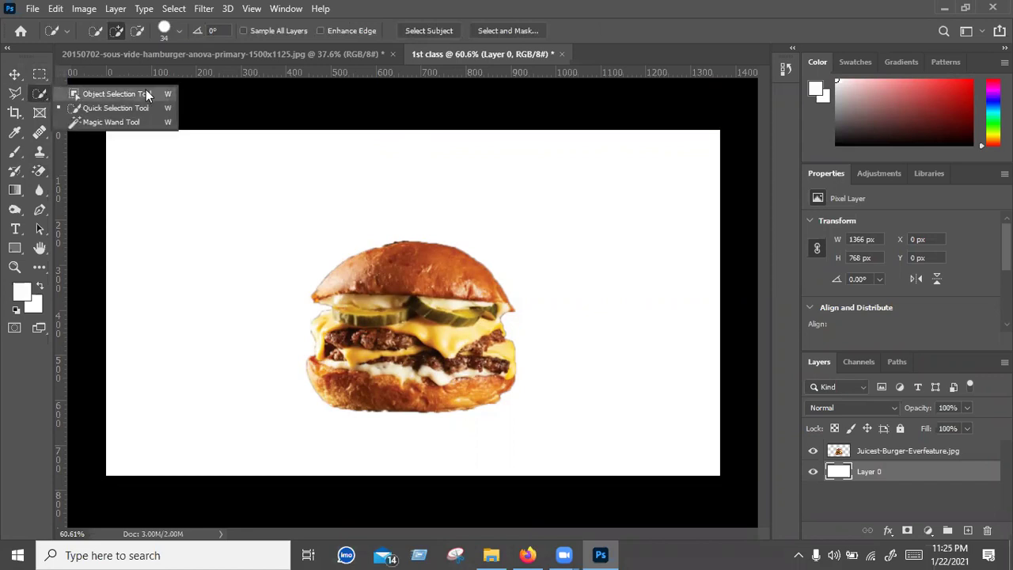
click(19, 101)
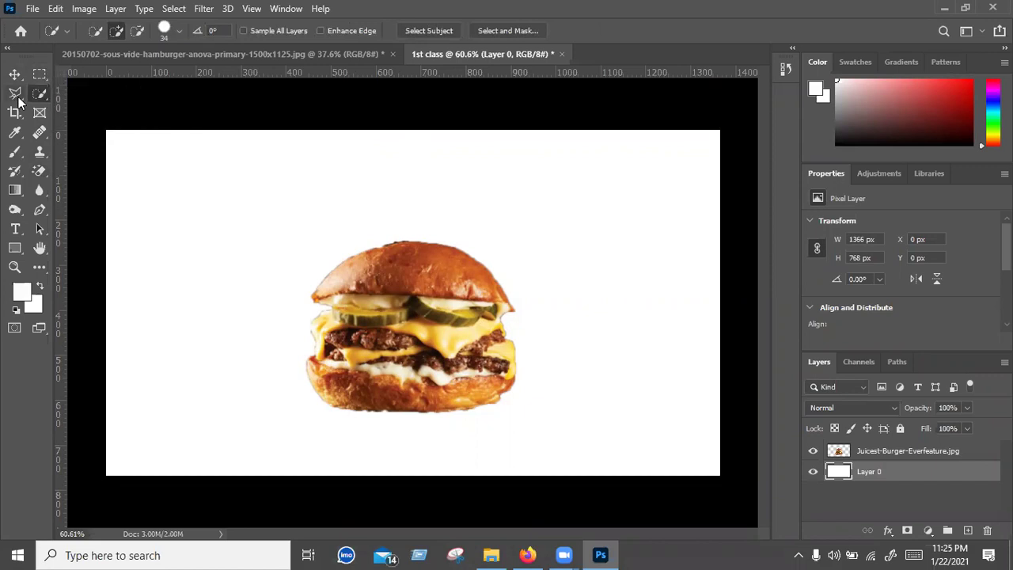
Step: Make the Polygonal Lasso Tool (L) the active tool
click(18, 99)
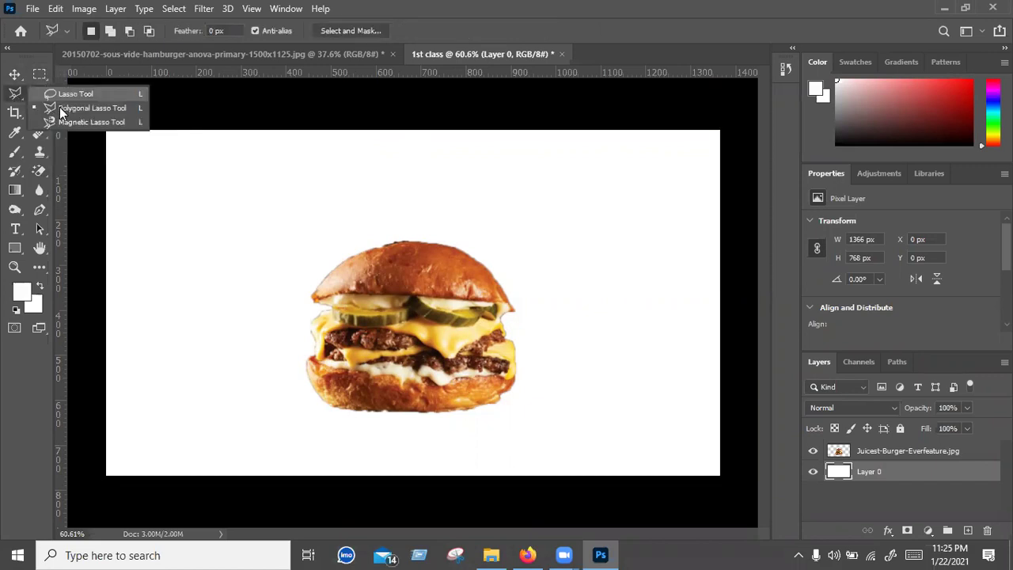
click(20, 99)
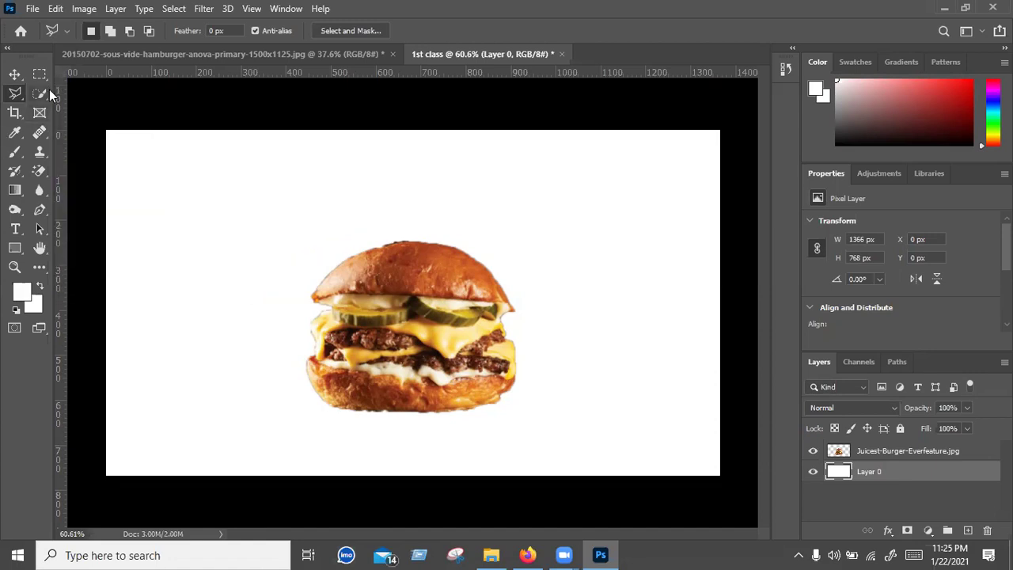
key(w)
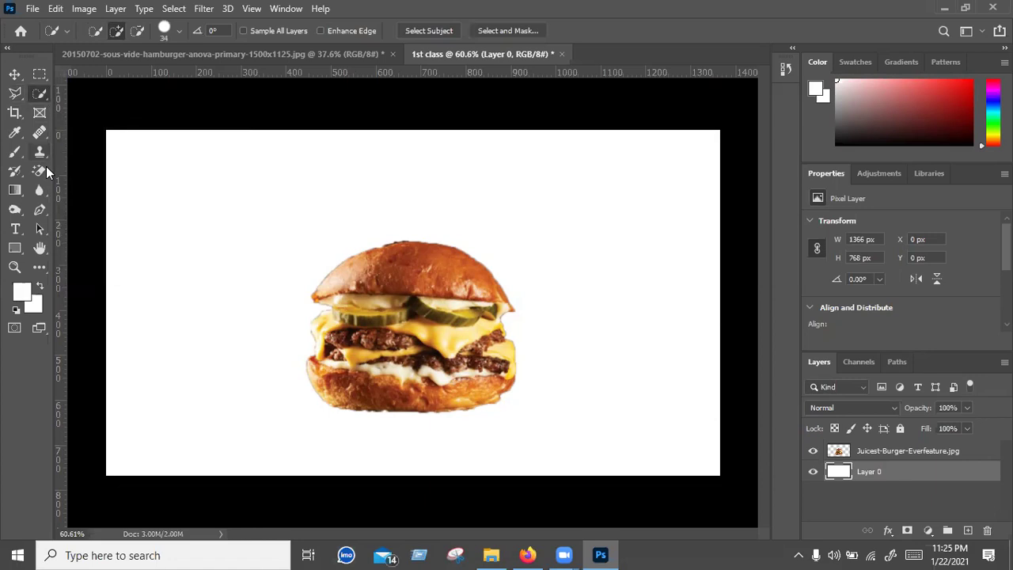
click(18, 101)
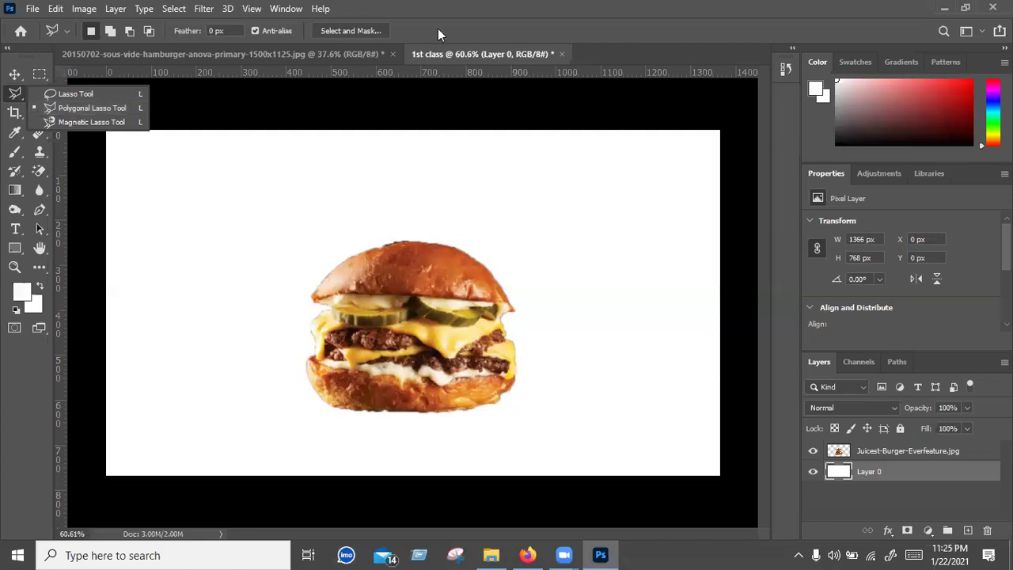
click(503, 53)
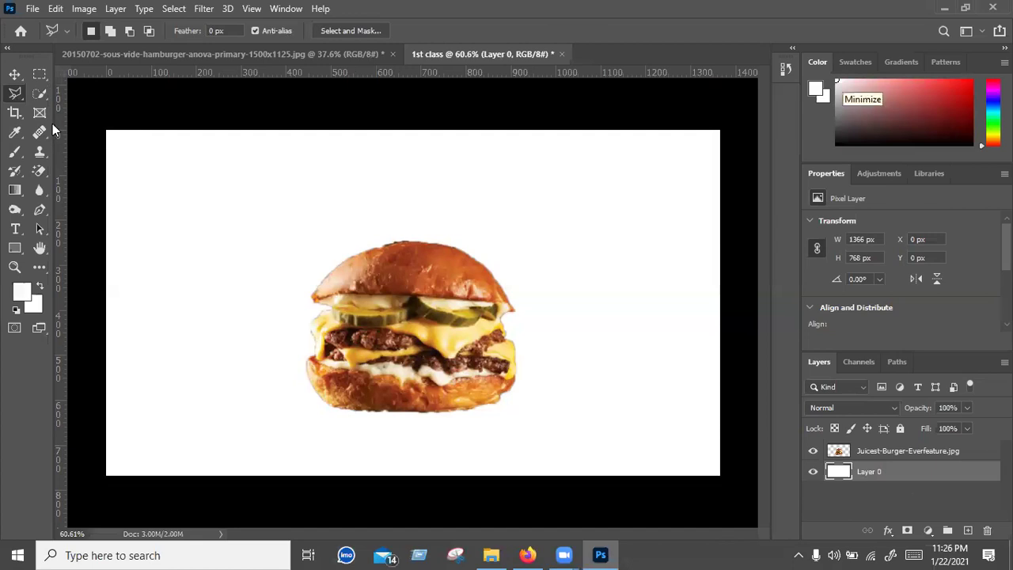
Step: Minimize Photoshop and drag the teal drip-burger JPG from Downloads onto the Photoshop canvas
click(937, 14)
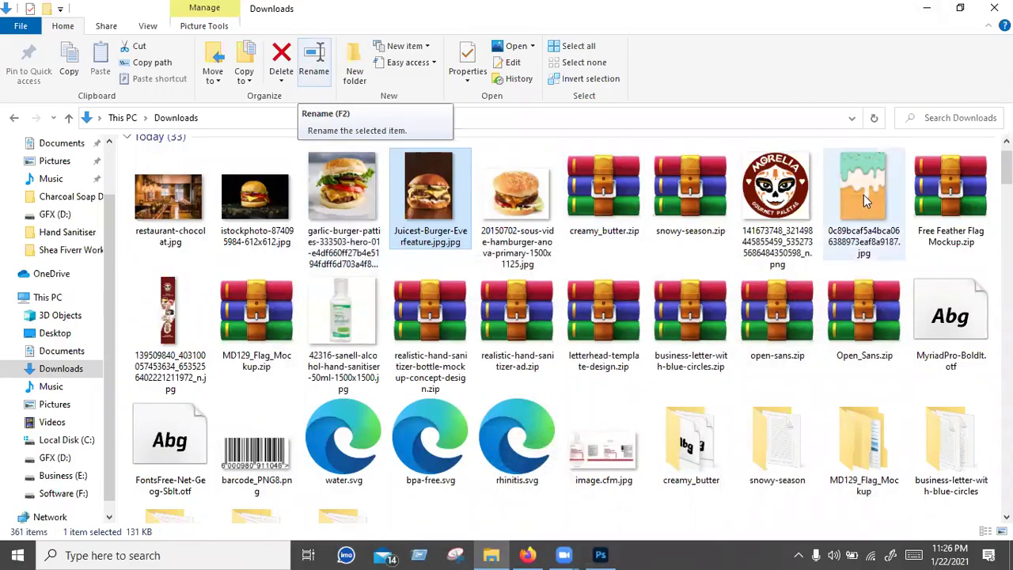
mouse_move(863, 190)
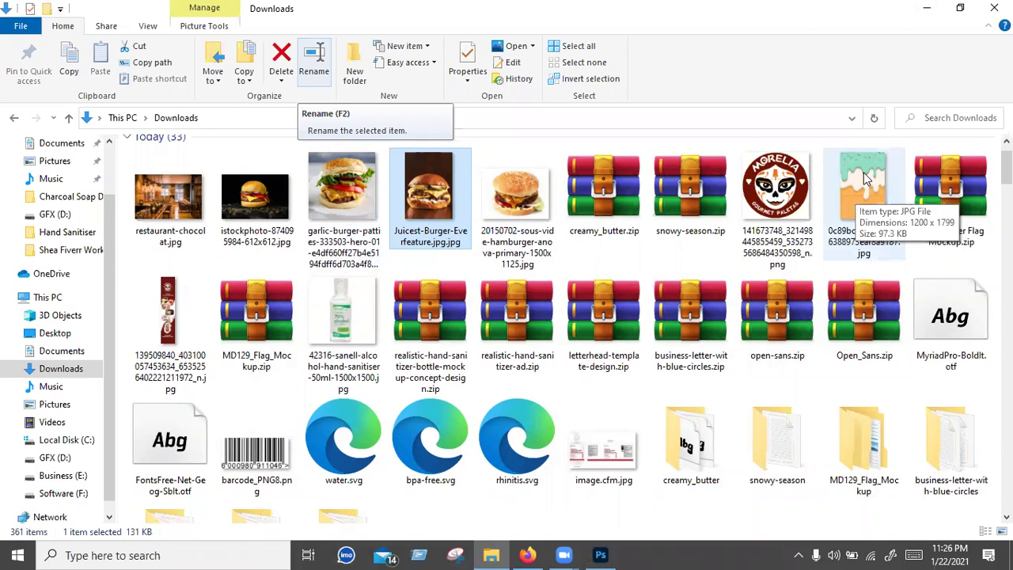
drag(865, 178, 608, 549)
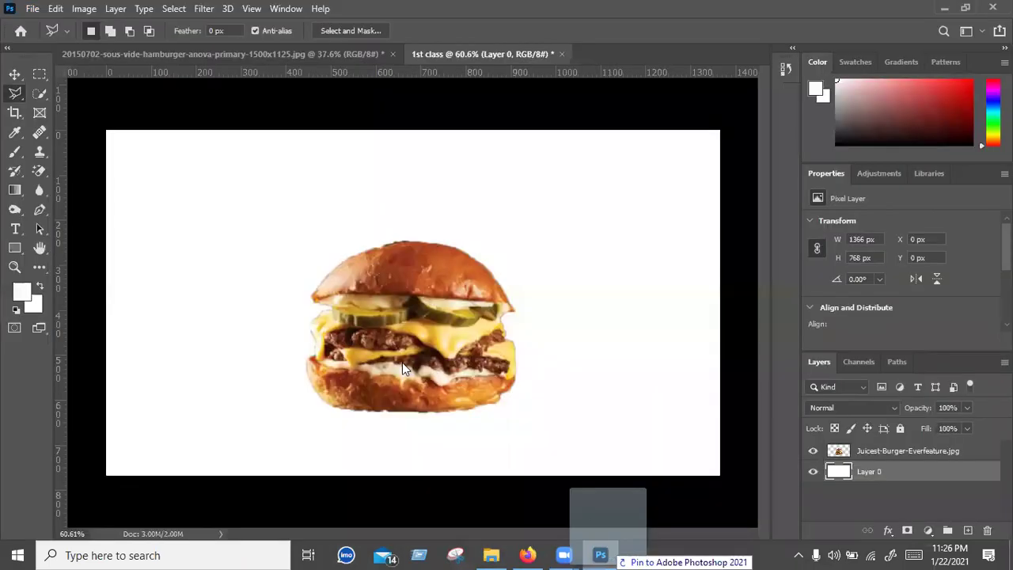
drag(608, 548, 403, 363)
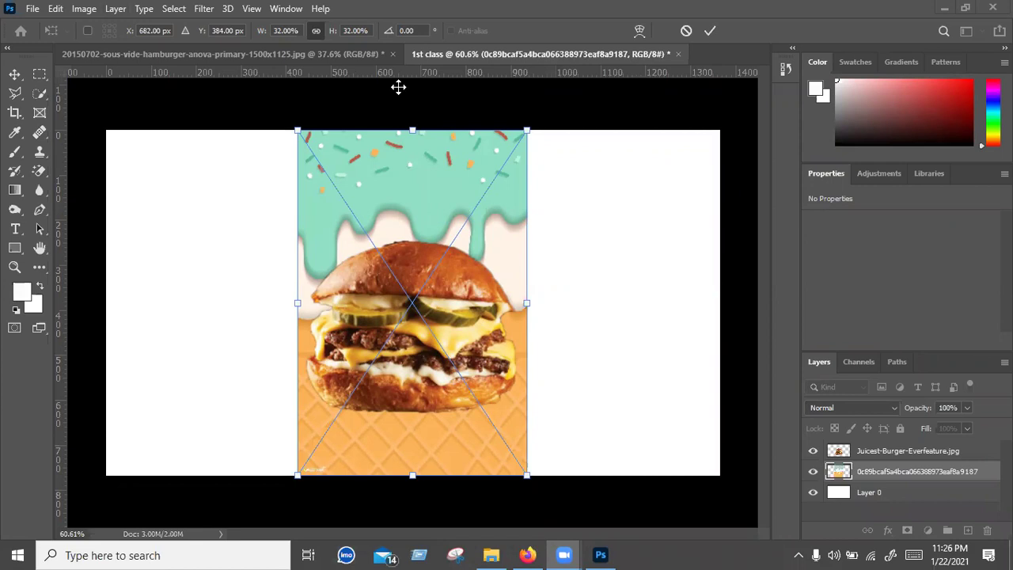
Step: Commit the placed drip-burger image as an embedded 512 × 768 px layer at X 426, Y 0
click(715, 31)
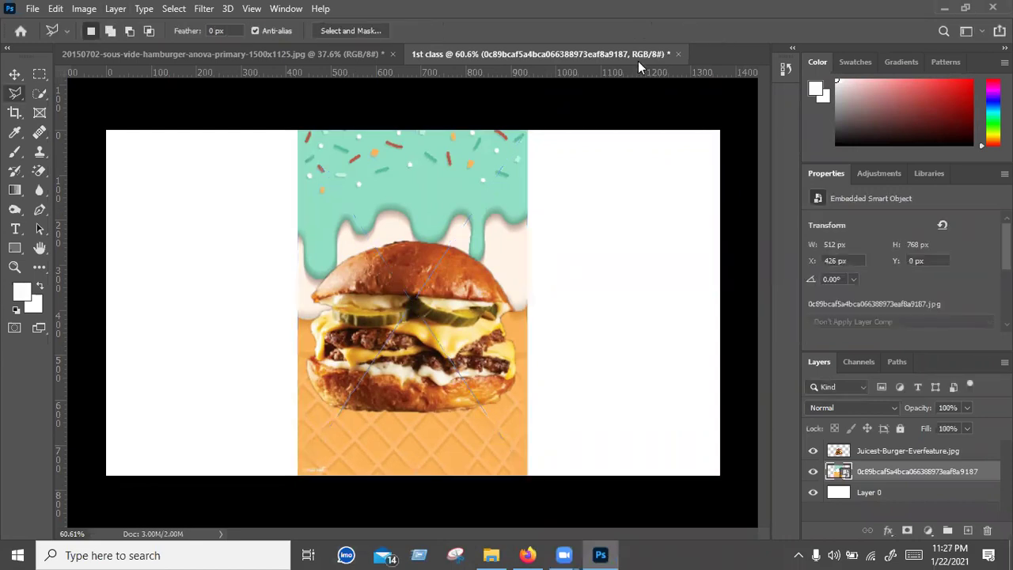
Step: Choose the freehand Lasso Tool from the lasso group
right_click(20, 94)
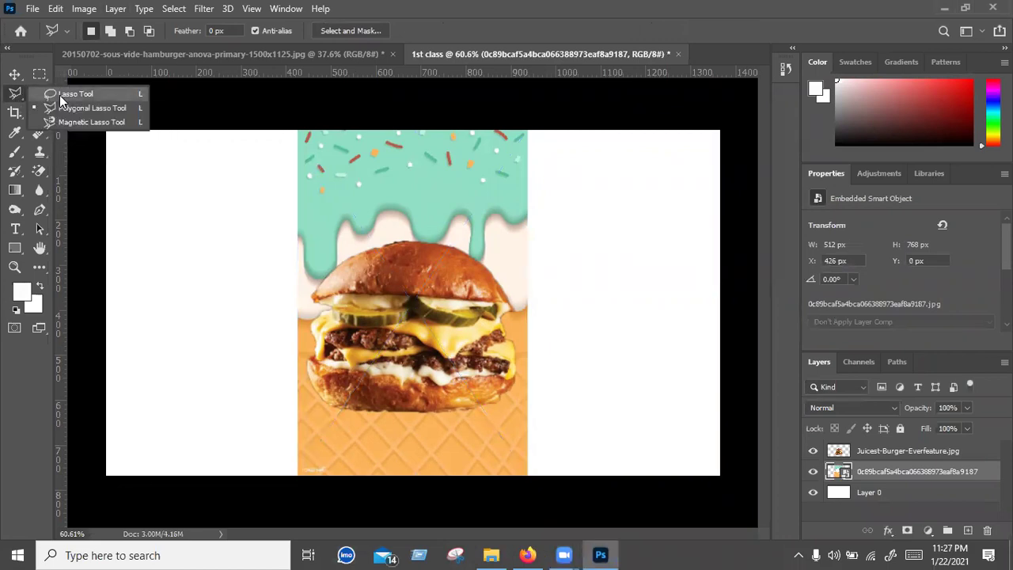
click(59, 95)
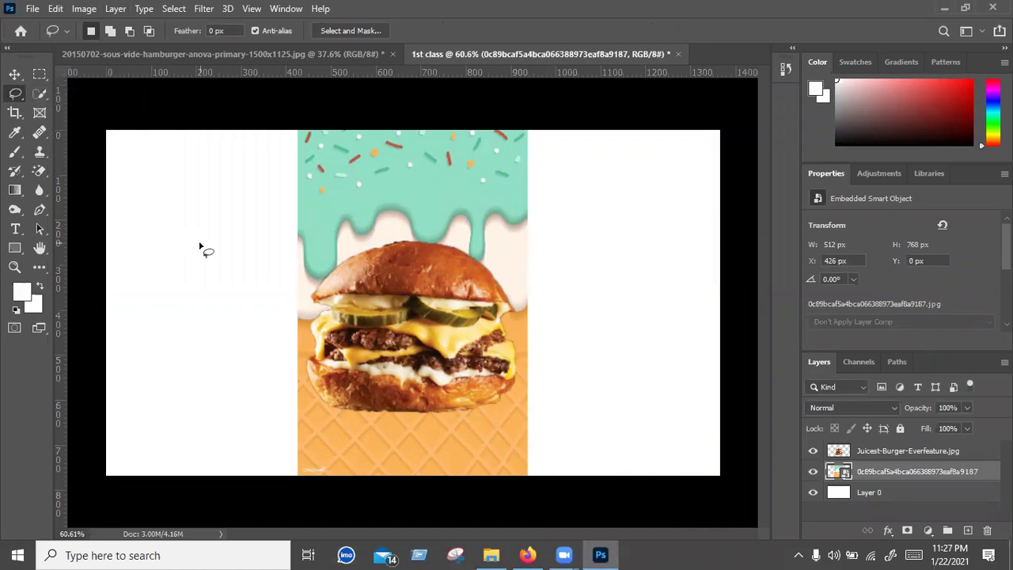
right_click(46, 90)
click(28, 95)
Step: Draw a test freehand selection across the teal drips, then deselect it
mouse_move(248, 241)
mouse_down()
mouse_move(536, 199)
mouse_move(591, 217)
mouse_move(596, 182)
mouse_up()
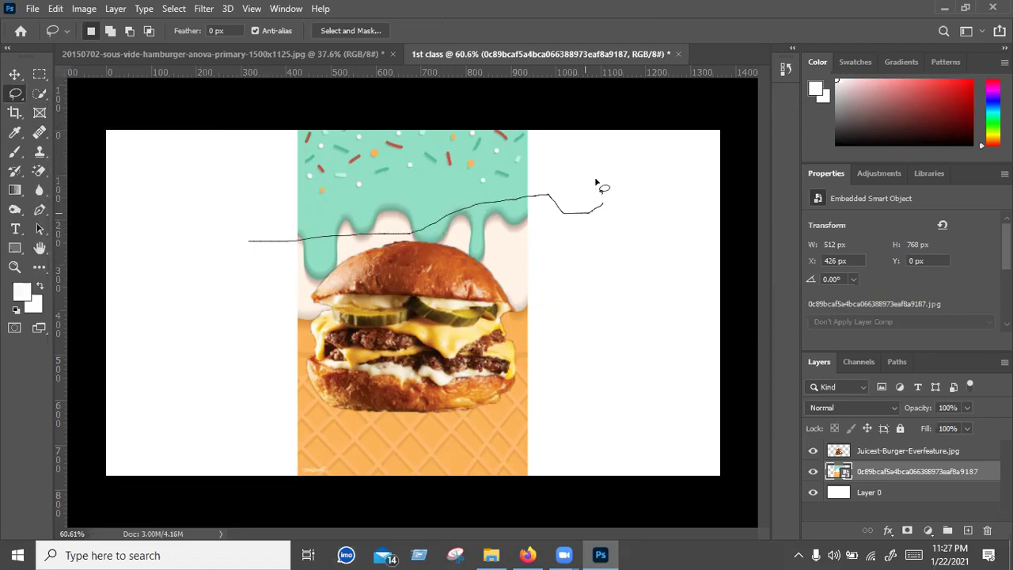
mouse_move(634, 220)
mouse_down()
mouse_move(584, 240)
mouse_move(545, 272)
mouse_move(547, 419)
mouse_move(381, 435)
mouse_move(418, 371)
mouse_move(280, 324)
mouse_move(231, 259)
mouse_move(244, 243)
mouse_up()
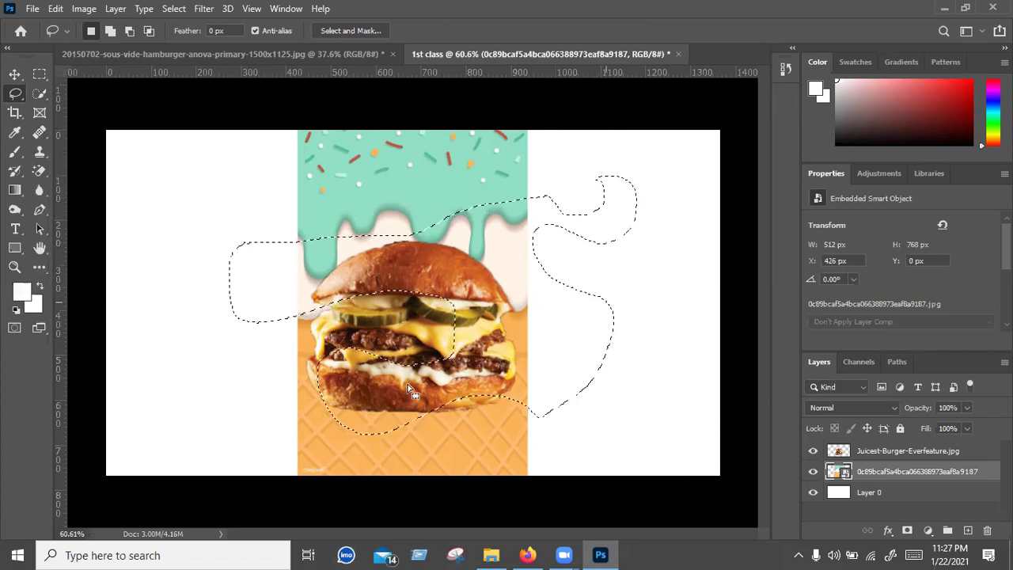
right_click(15, 93)
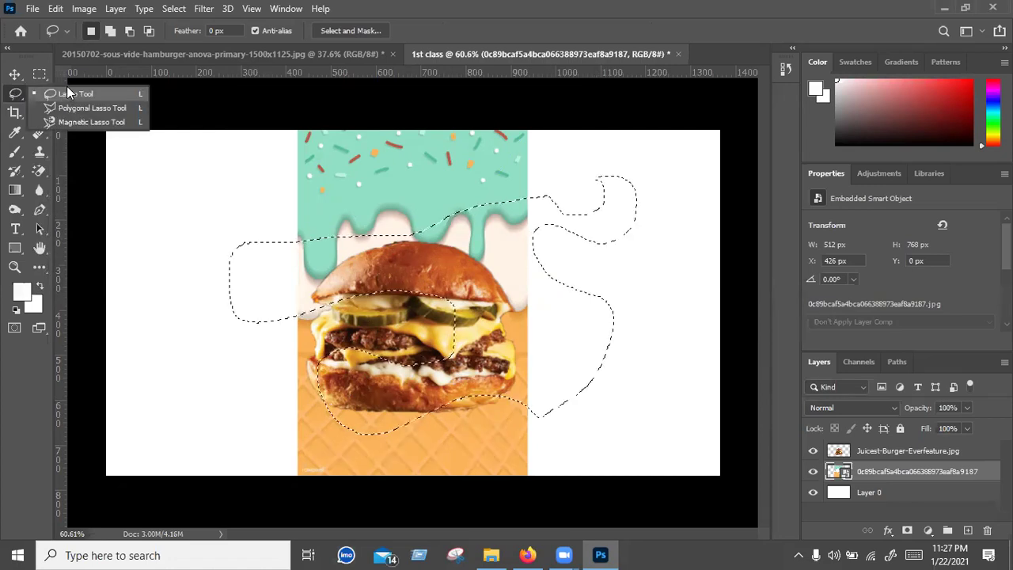
right_click(400, 250)
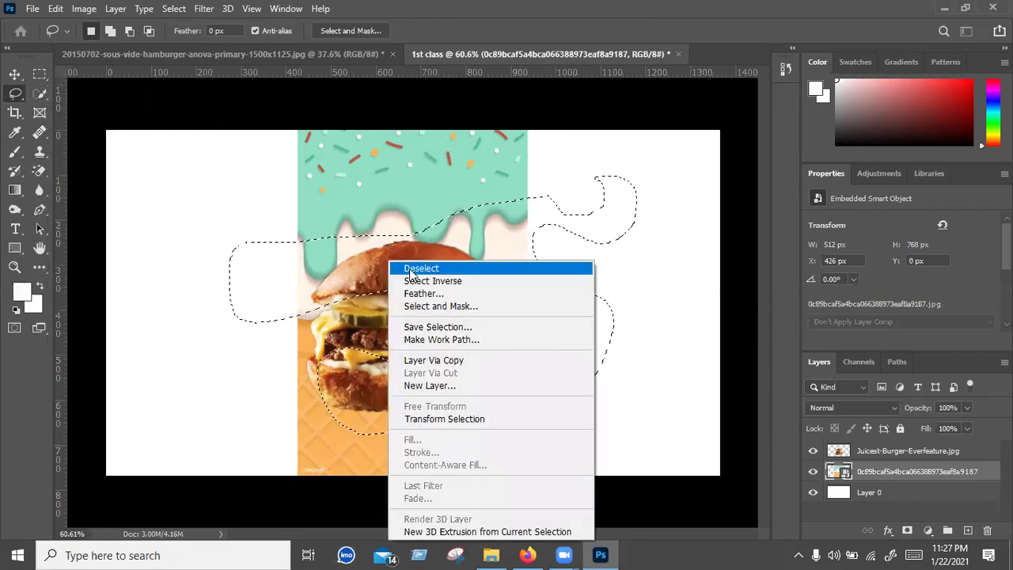
click(456, 264)
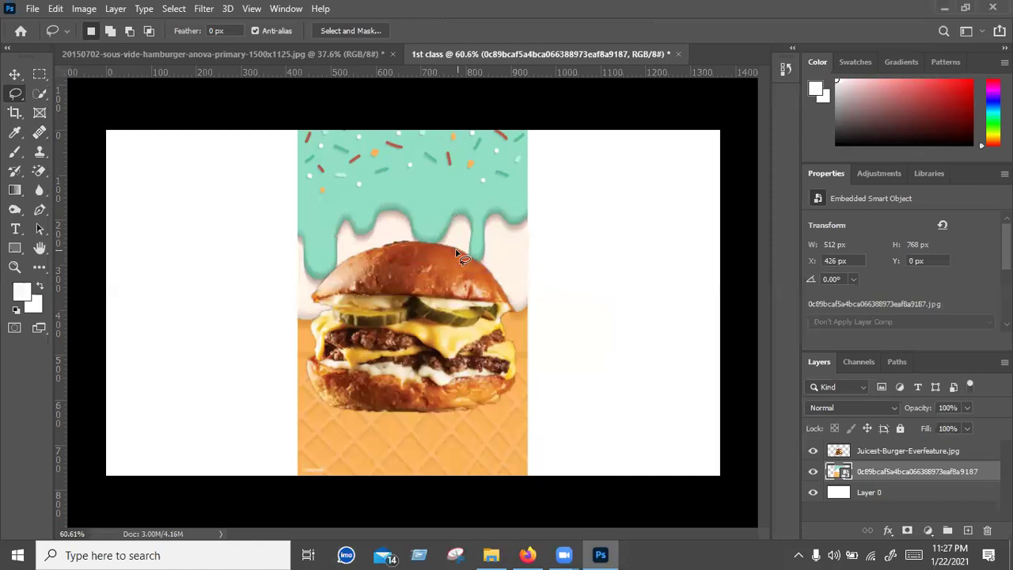
drag(601, 381, 421, 205)
click(472, 257)
mouse_move(419, 245)
mouse_down()
mouse_move(322, 284)
mouse_move(308, 365)
mouse_move(520, 371)
mouse_move(389, 257)
mouse_up()
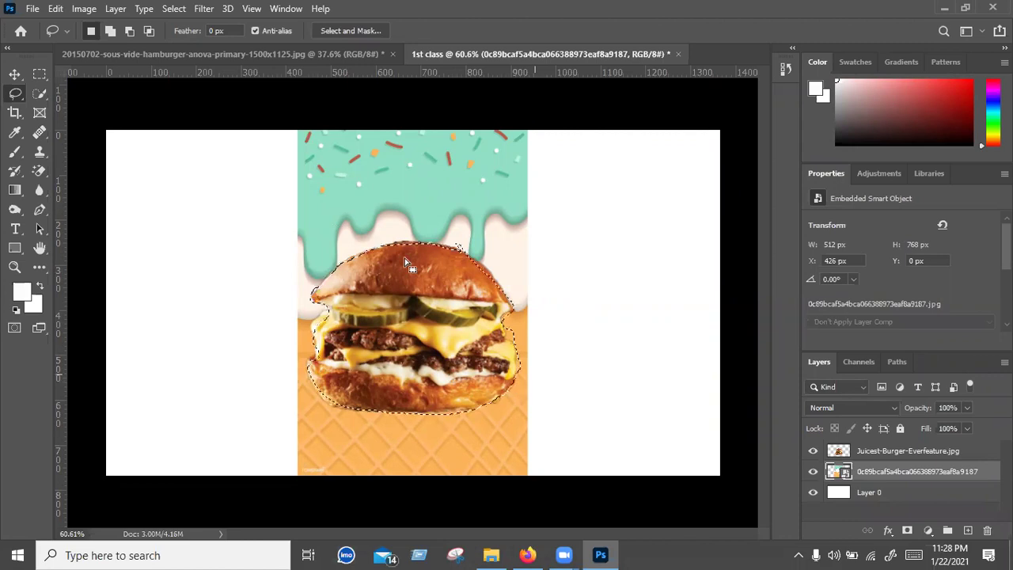
click(113, 83)
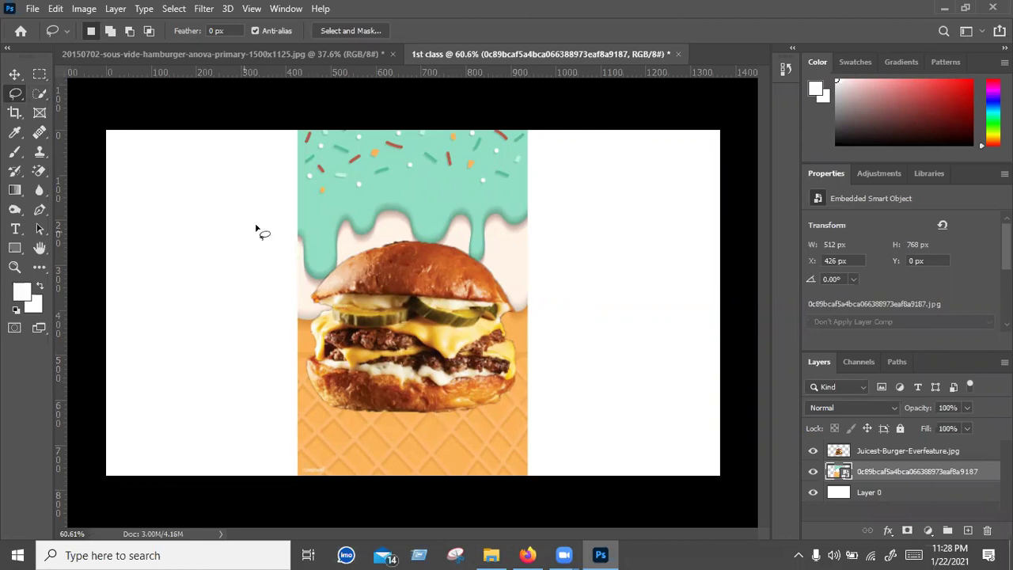
drag(254, 179, 285, 224)
key(ctrl+d)
Step: Switch to the Polygonal Lasso and place corners across the teal drips
right_click(15, 93)
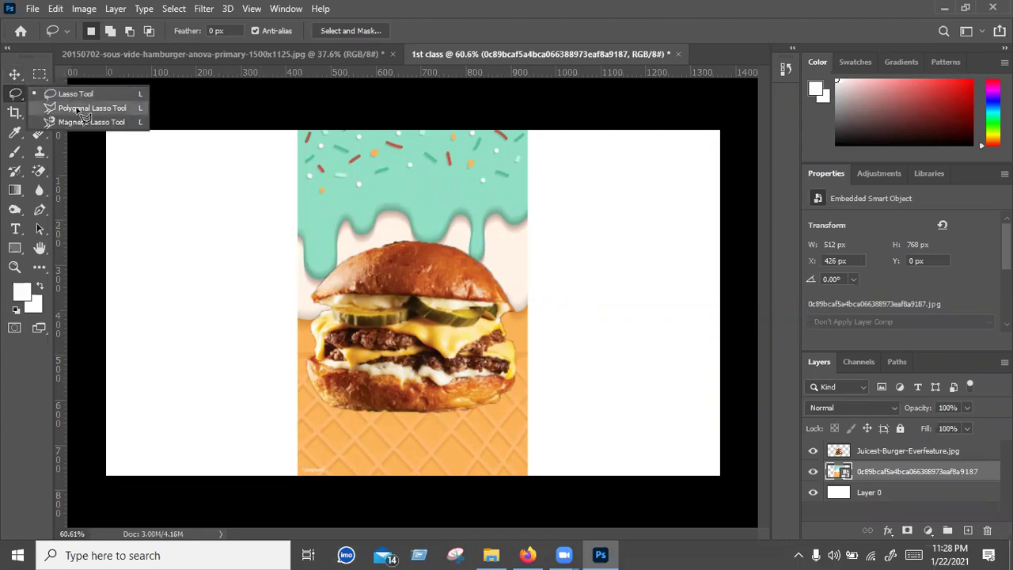
key(shift+l)
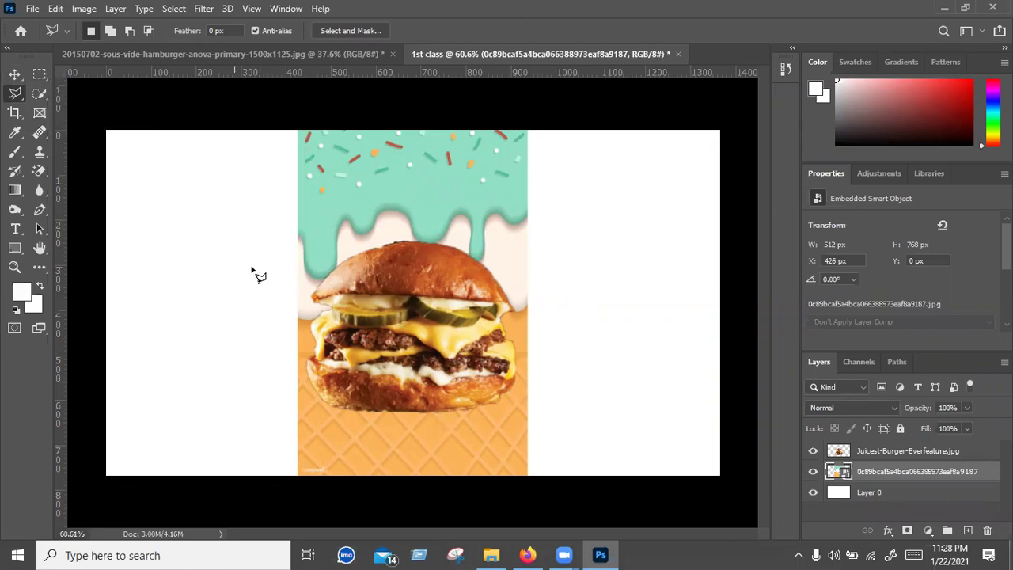
click(184, 222)
click(292, 215)
click(274, 218)
click(336, 184)
click(423, 205)
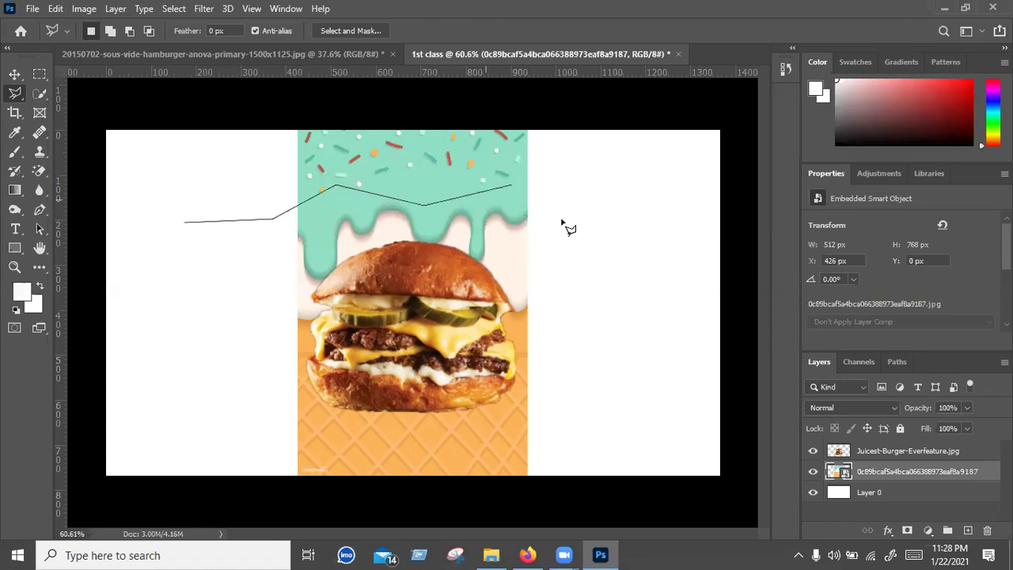
click(518, 173)
Step: Add polygon corners right of the photo, down toward the burger and above its top
click(561, 218)
click(485, 240)
click(475, 211)
click(519, 211)
click(527, 192)
click(460, 199)
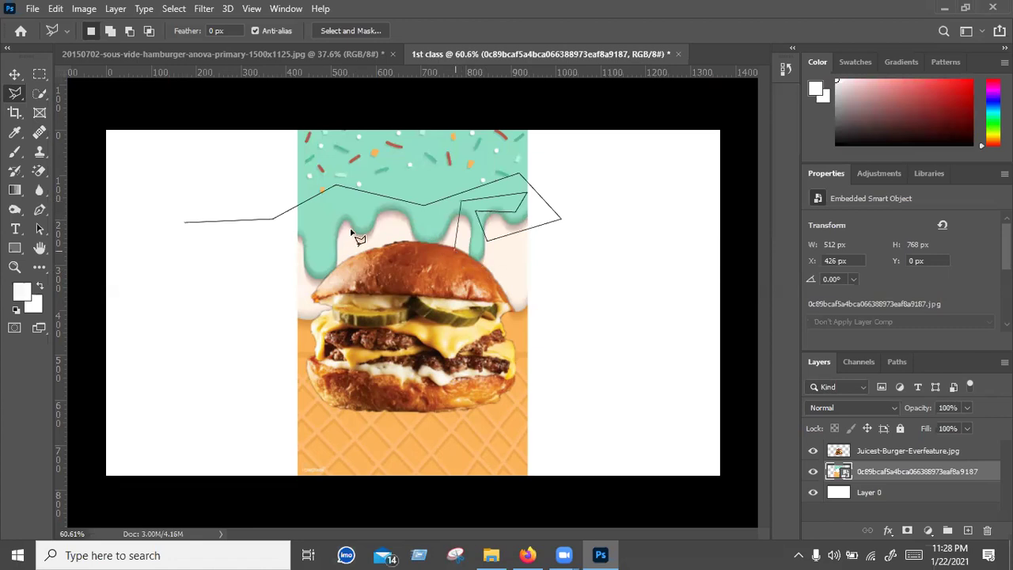
click(507, 299)
click(336, 242)
click(336, 203)
click(258, 255)
Step: Add corners through the left white area toward the canvas top, close the selection, then deselect
click(118, 304)
click(168, 339)
click(257, 296)
click(255, 236)
click(154, 250)
click(198, 79)
click(209, 165)
click(329, 137)
click(176, 225)
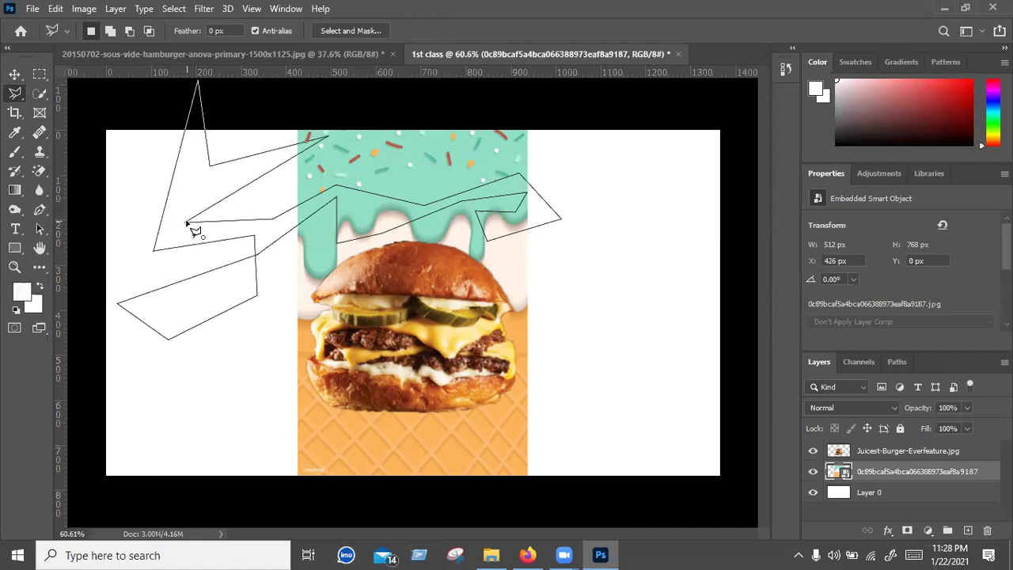
double_click(297, 237)
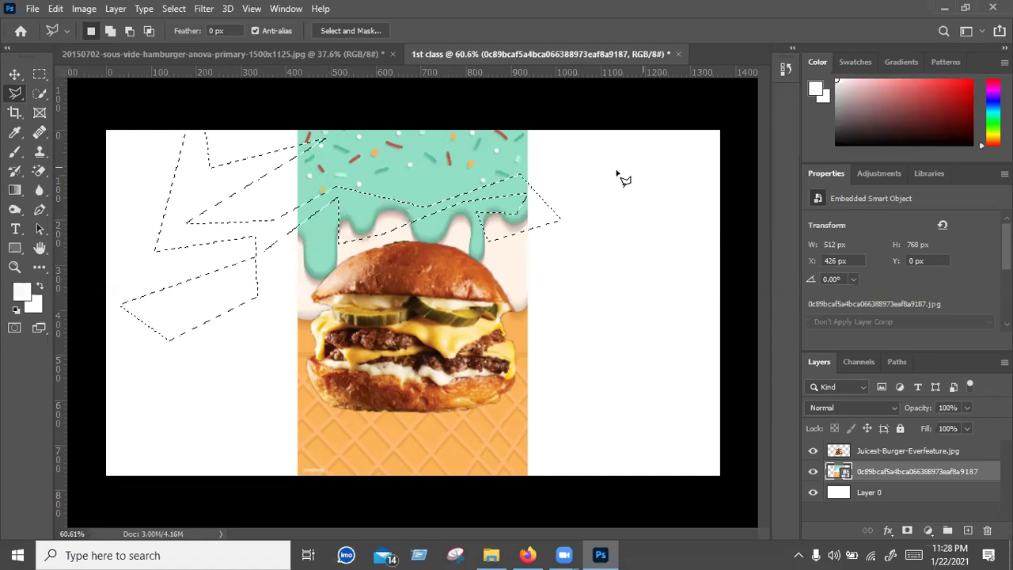
key(ctrl+d)
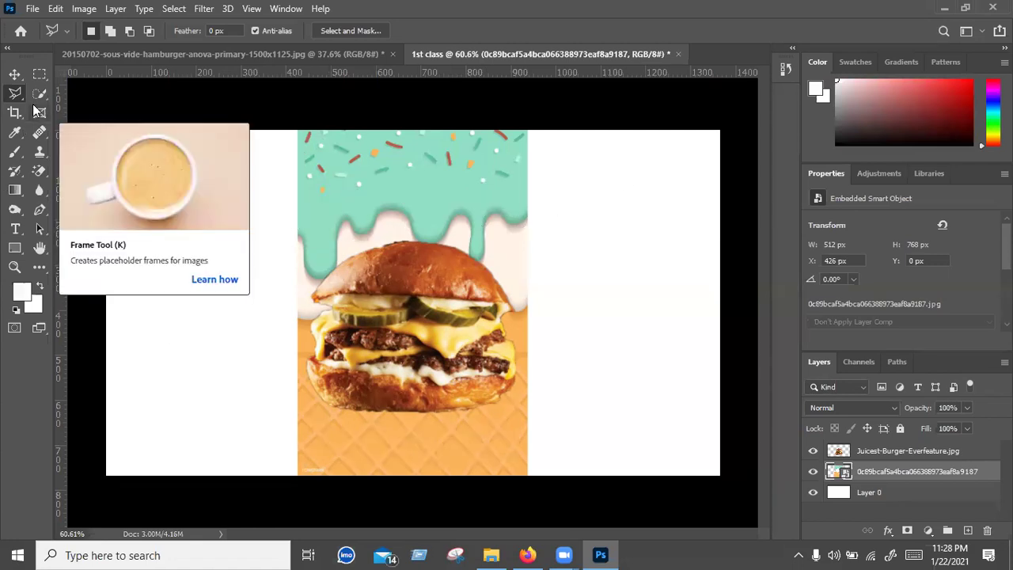
Step: Choose the Magnetic Lasso Tool and zoom in on the burger
right_click(10, 99)
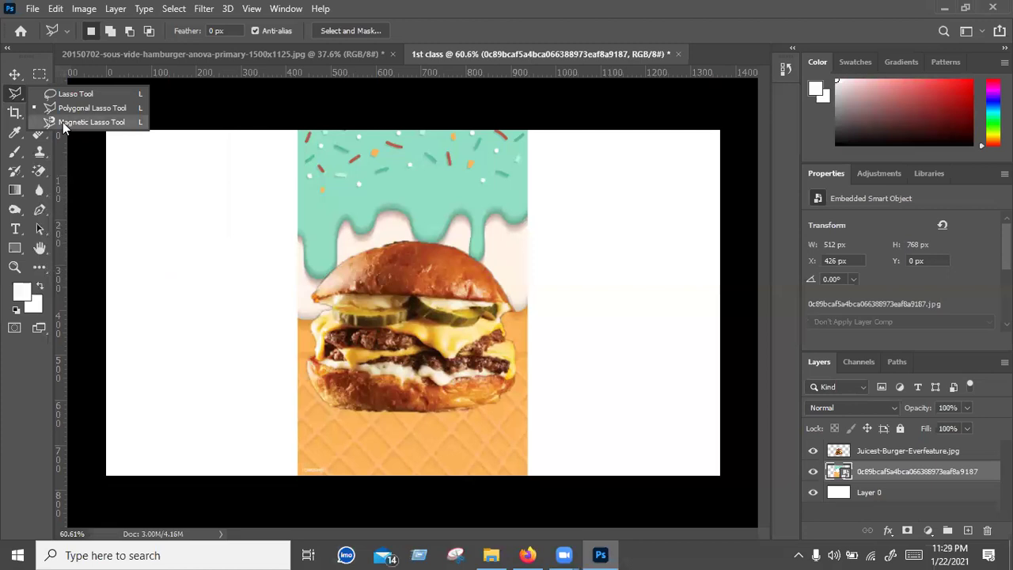
click(60, 122)
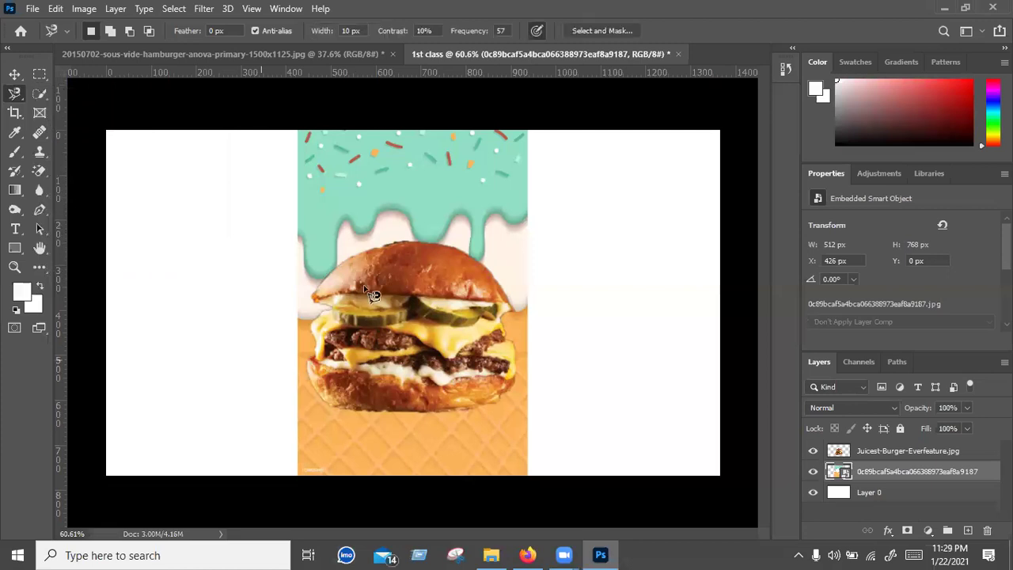
scroll(301, 166, up, 2)
scroll(301, 169, up, 1)
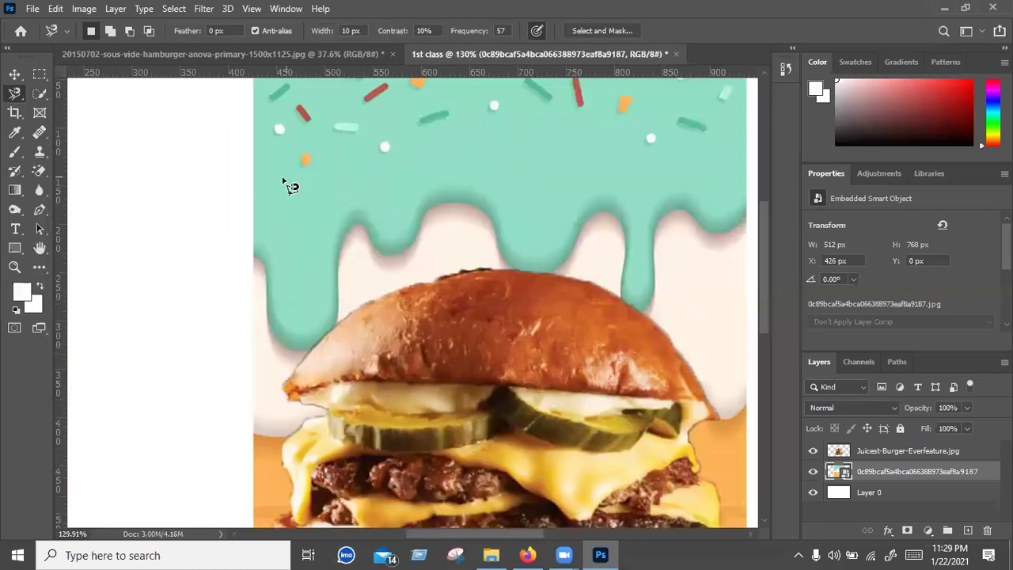
scroll(273, 300, up, 1)
scroll(272, 286, up, 1)
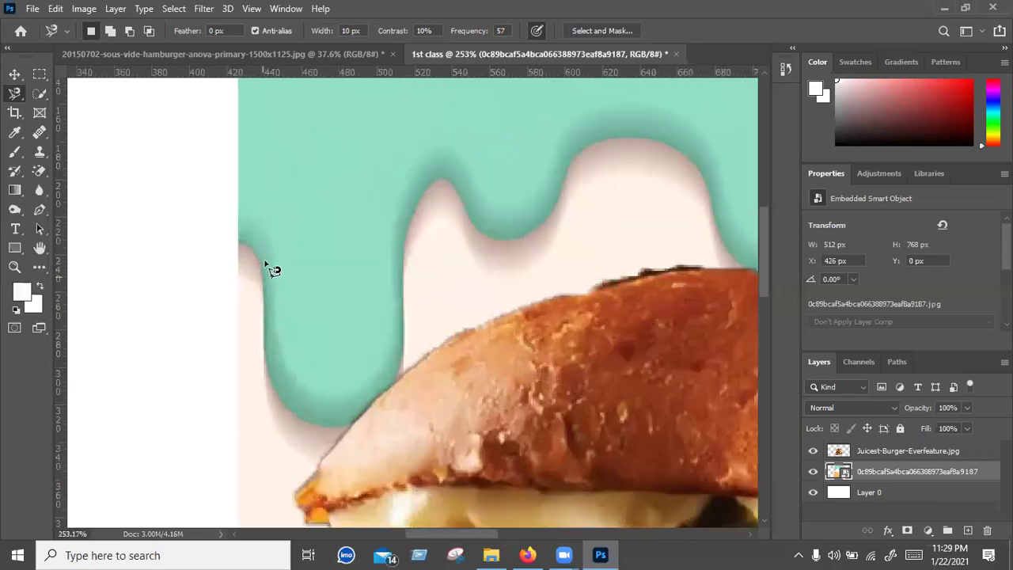
Step: Zoom in and out to inspect the burger's edges
scroll(279, 264, down, 2)
scroll(278, 253, down, 1)
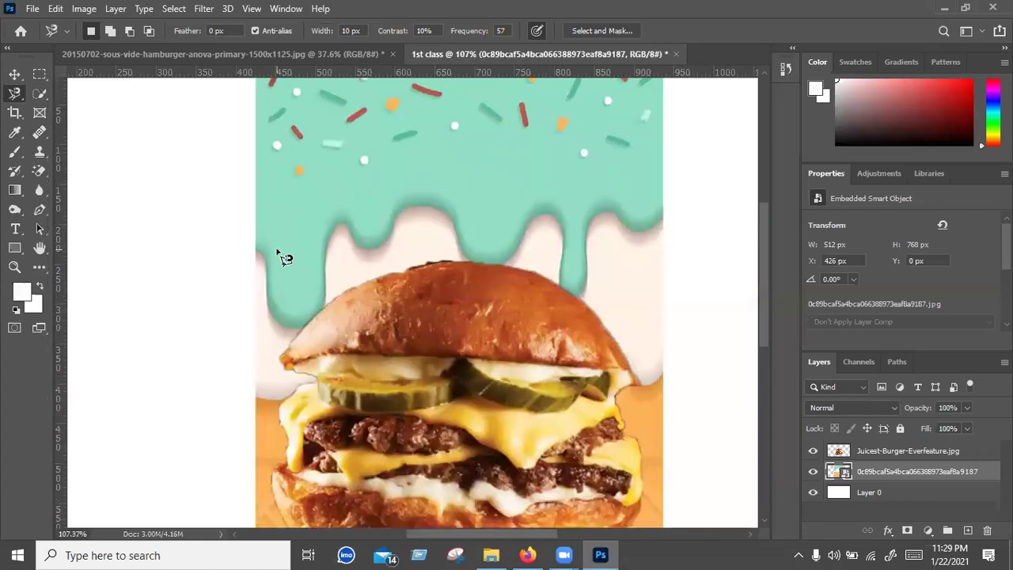
scroll(278, 251, down, 1)
scroll(279, 252, down, 1)
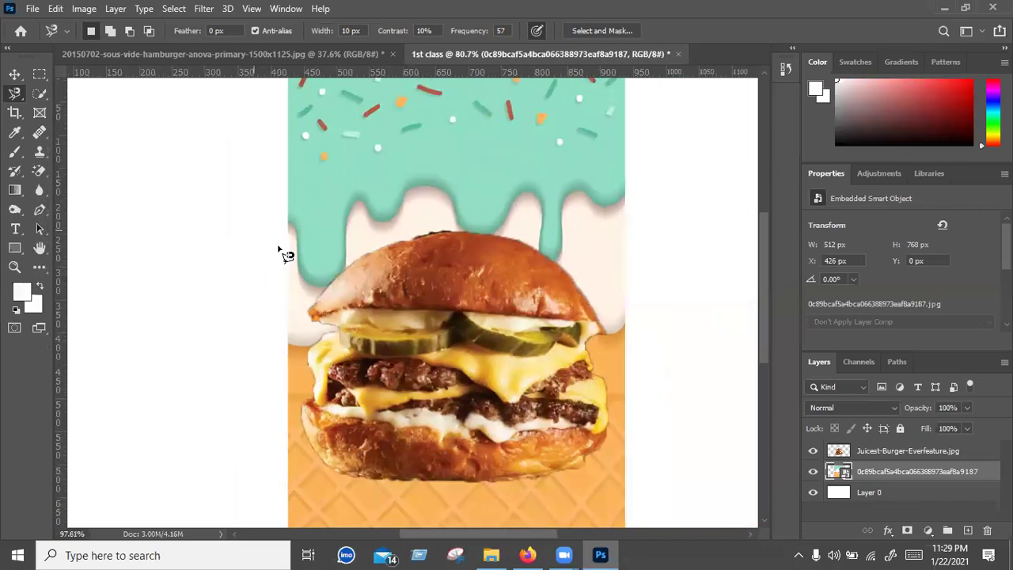
scroll(278, 251, down, 2)
scroll(241, 274, up, 1)
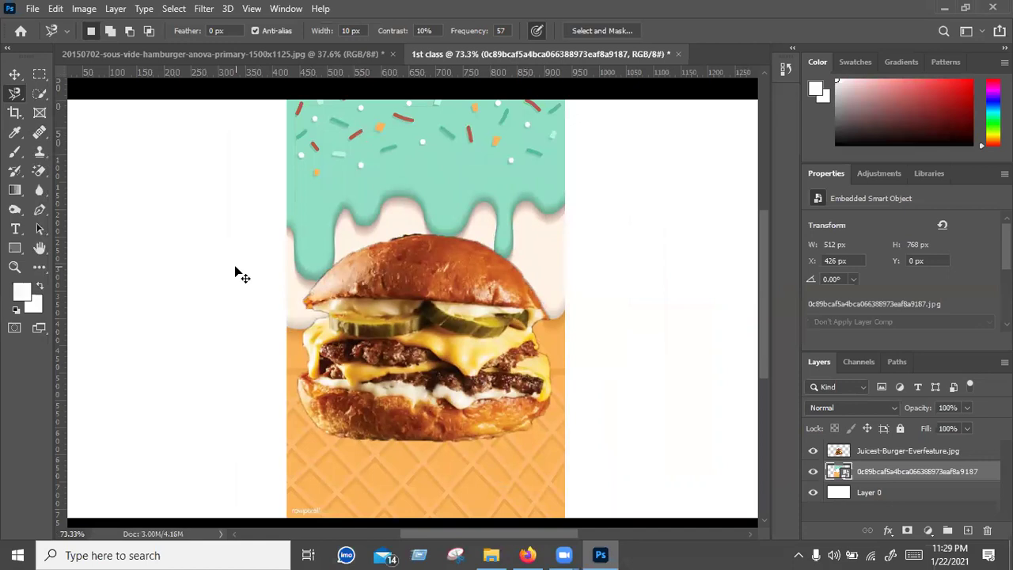
scroll(235, 267, up, 1)
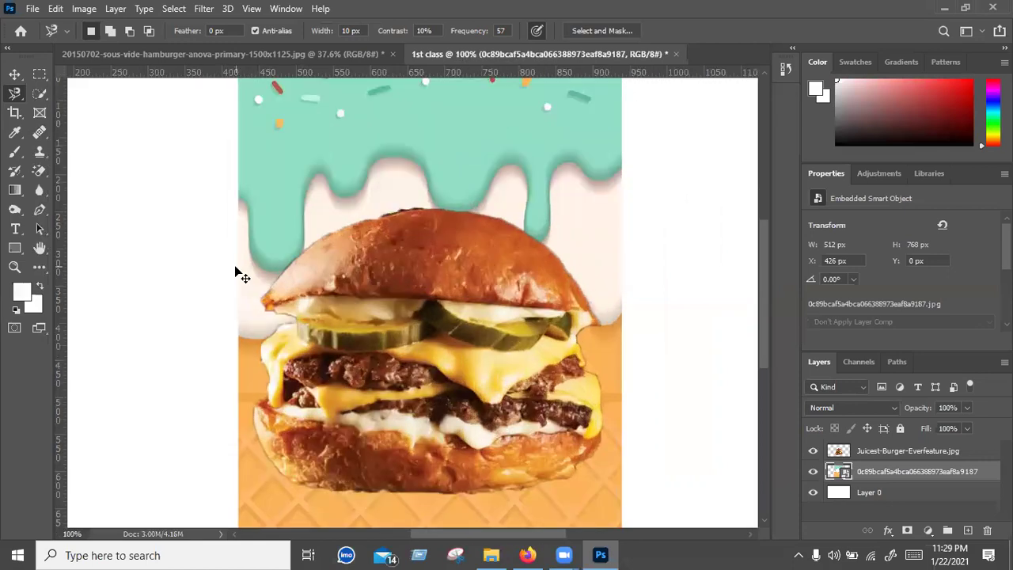
scroll(235, 265, up, 2)
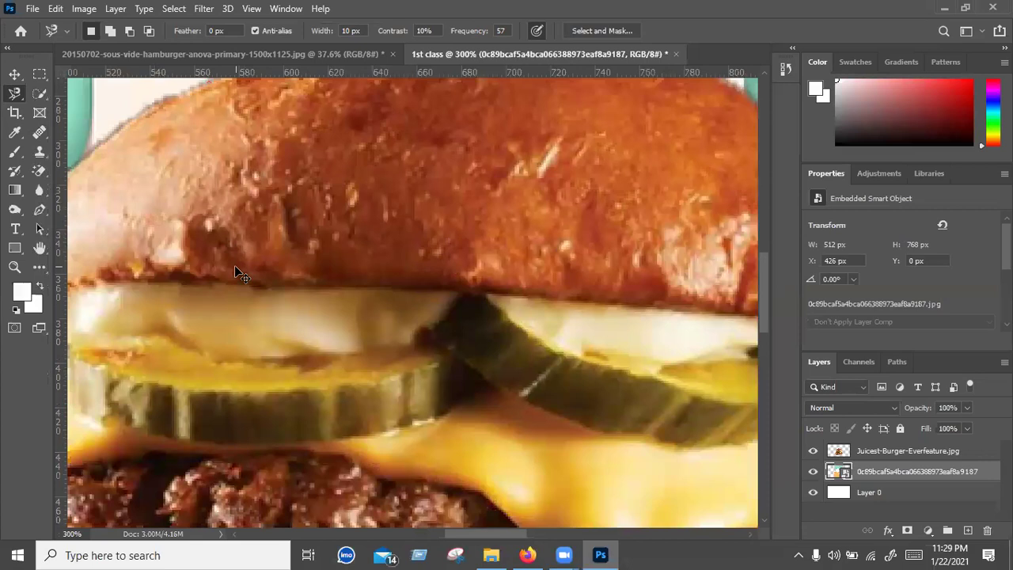
scroll(234, 265, down, 2)
scroll(237, 271, down, 1)
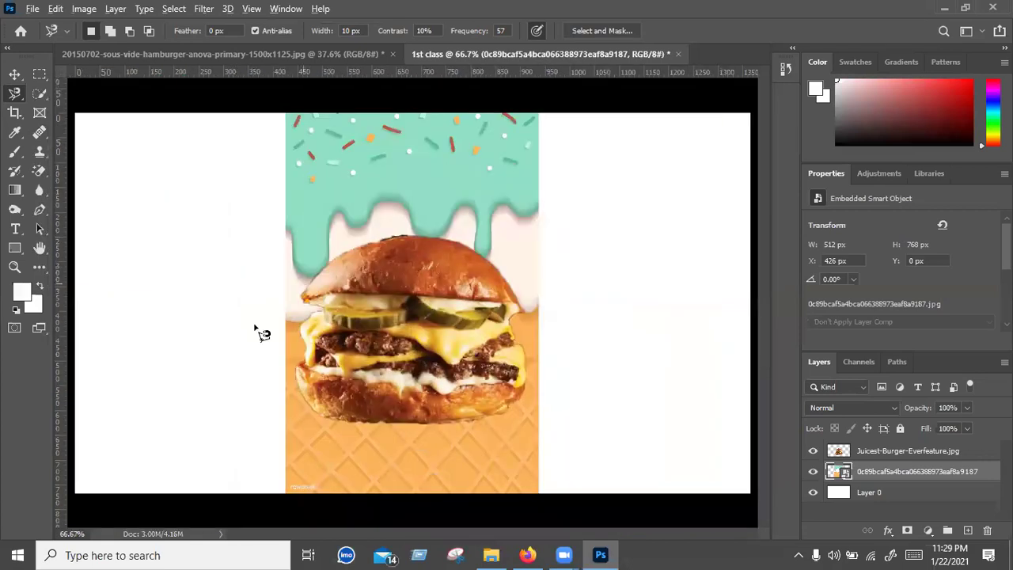
scroll(307, 316, up, 1)
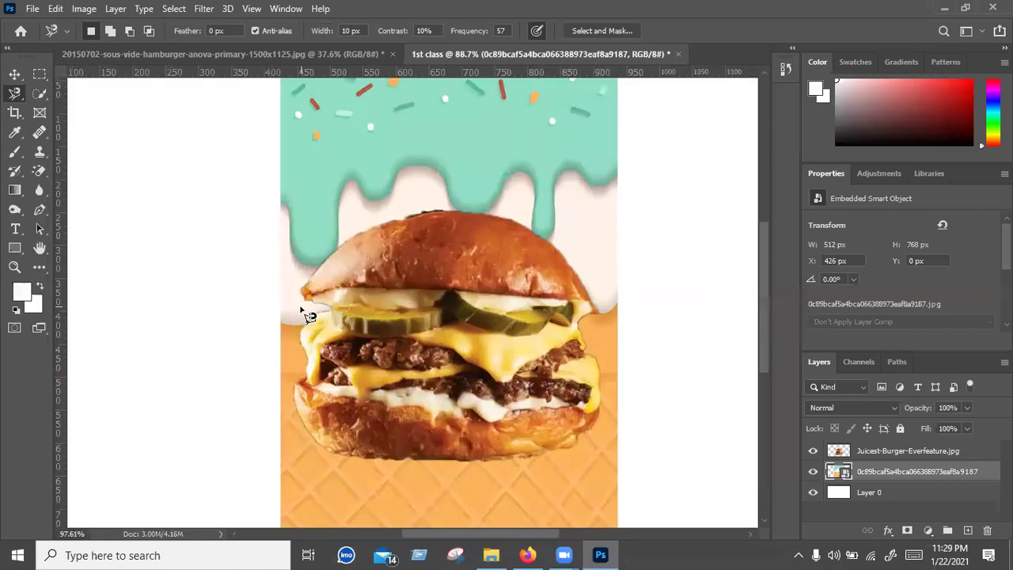
scroll(308, 313, down, 1)
Step: Trace the upper-left green icing drip with the Magnetic Lasso, removing two bad anchors, and close the outline
scroll(285, 213, up, 3)
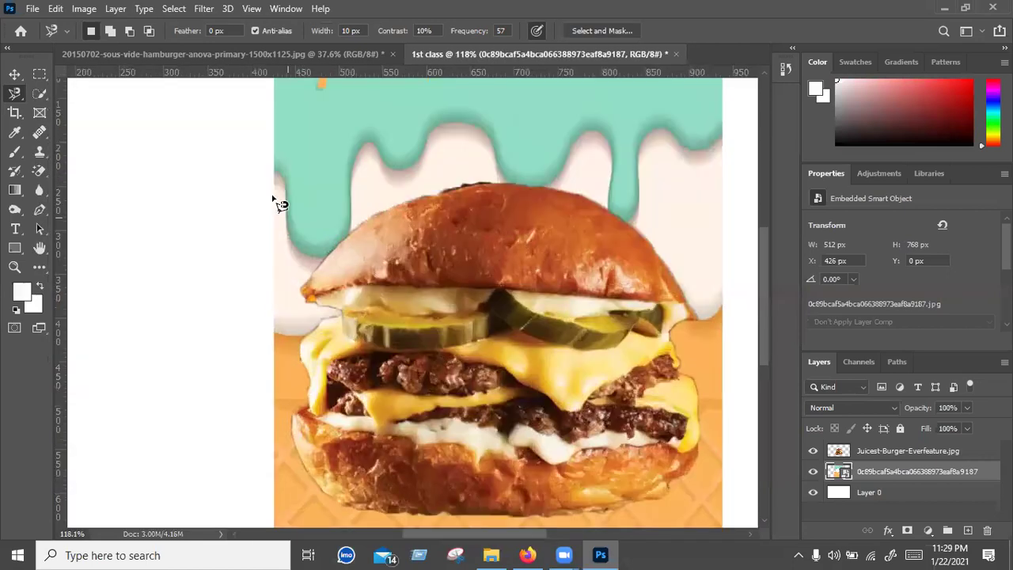
scroll(170, 143, up, 1)
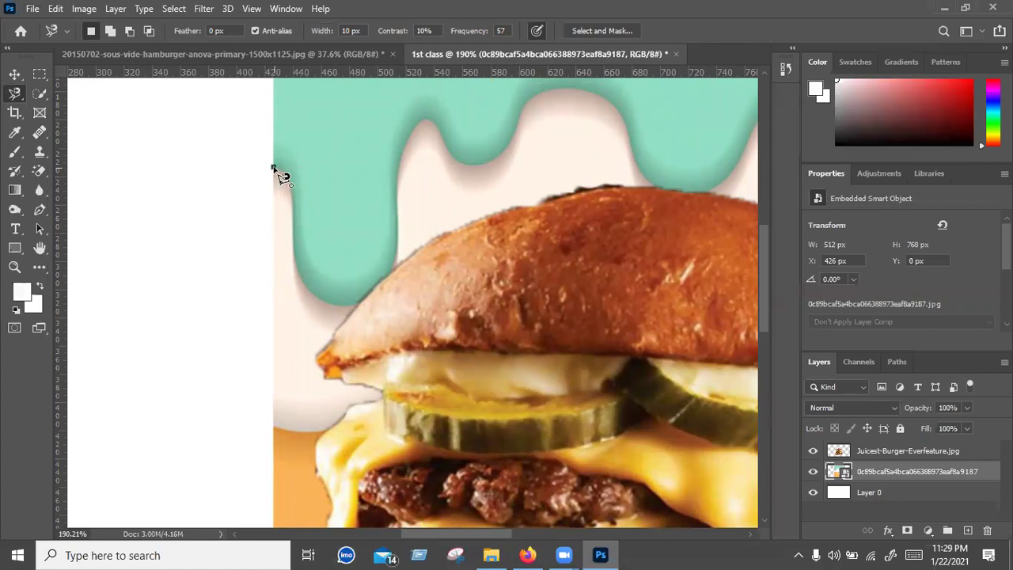
click(272, 167)
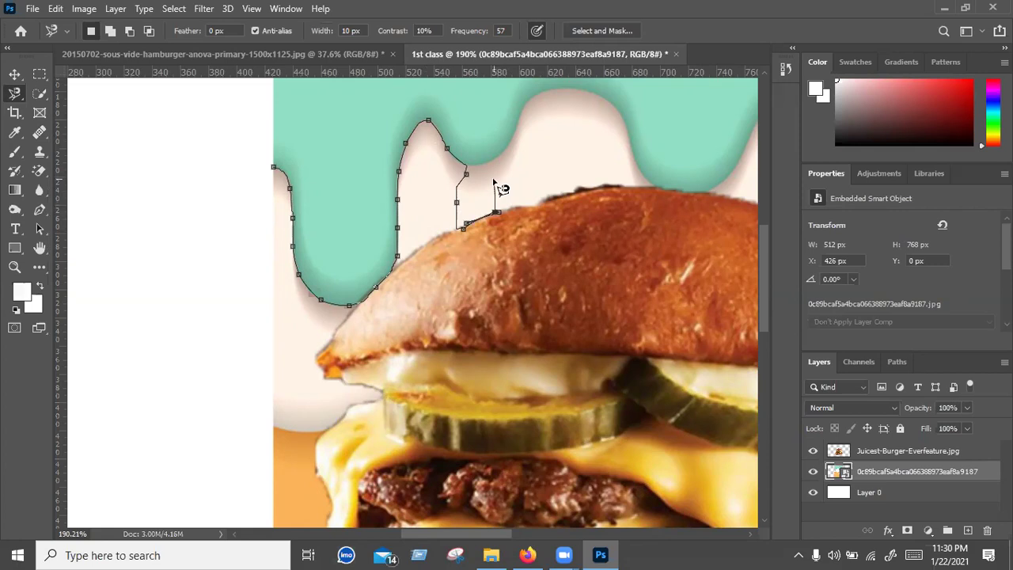
key(BackSpace)
key(BackSpace)
key(BackSpace)
key(BackSpace)
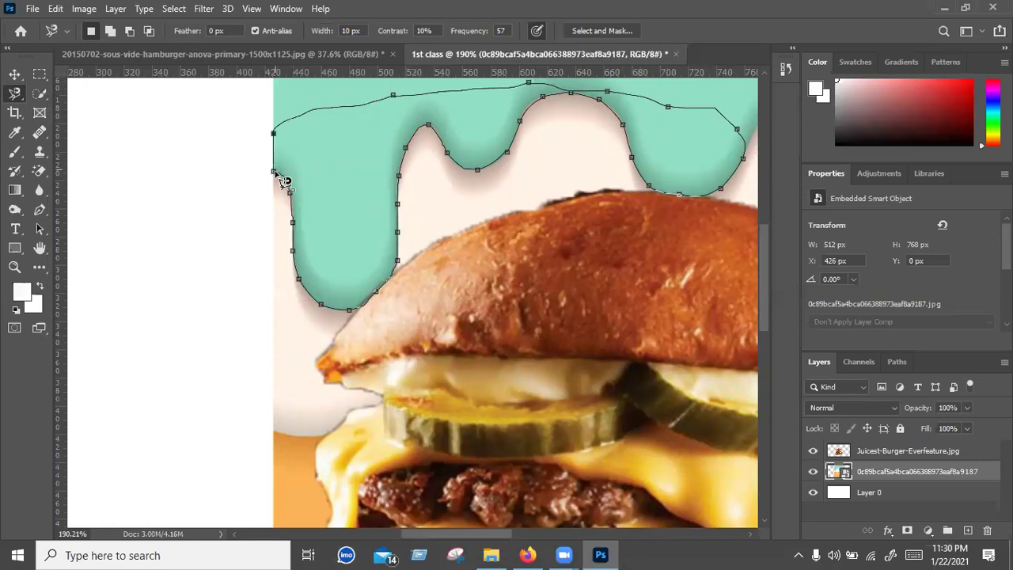
click(281, 177)
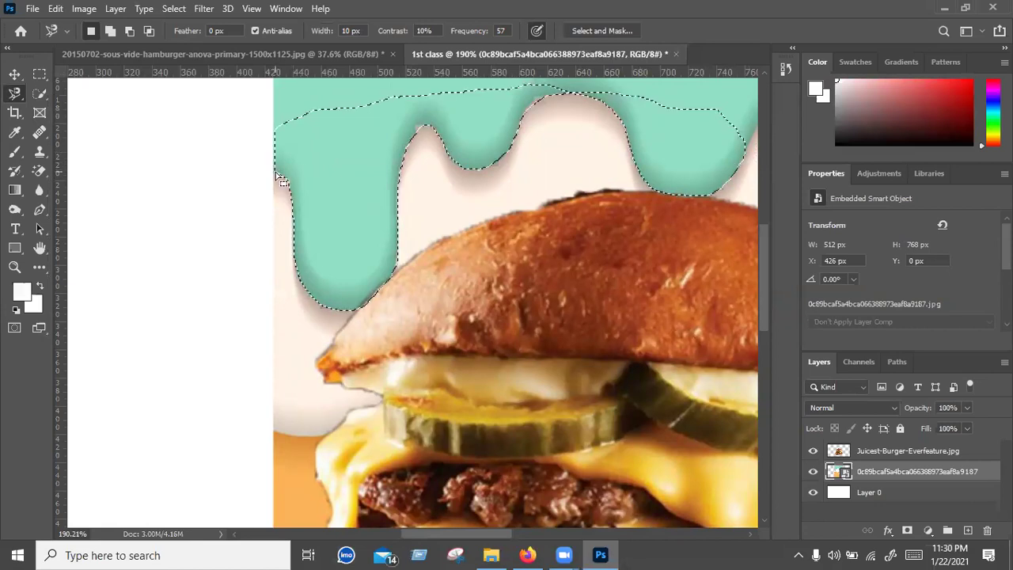
scroll(307, 212, down, 2)
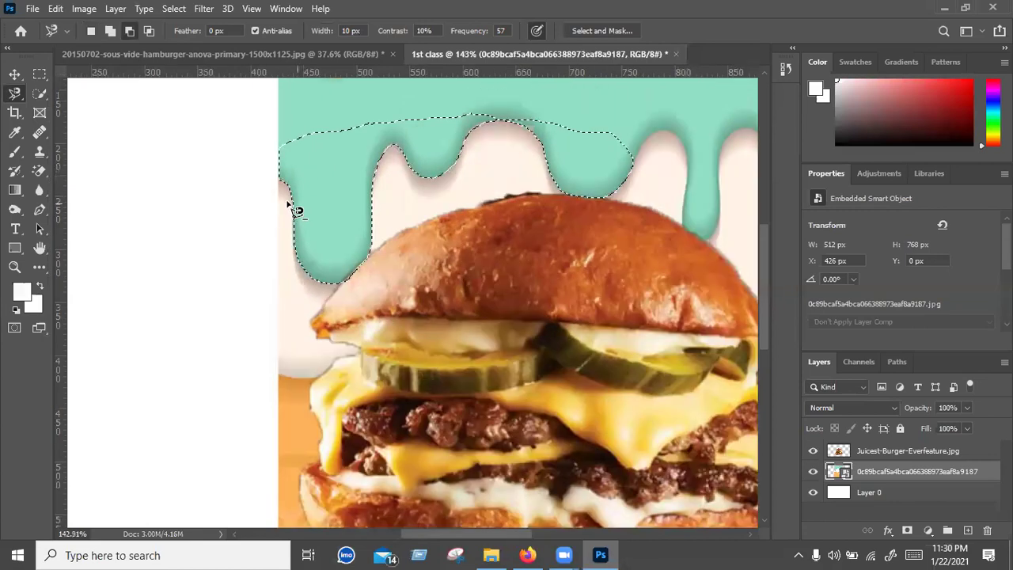
scroll(356, 229, down, 2)
Step: Deselect the icing drip and target Layer 0 with the Move tool
scroll(430, 246, down, 1)
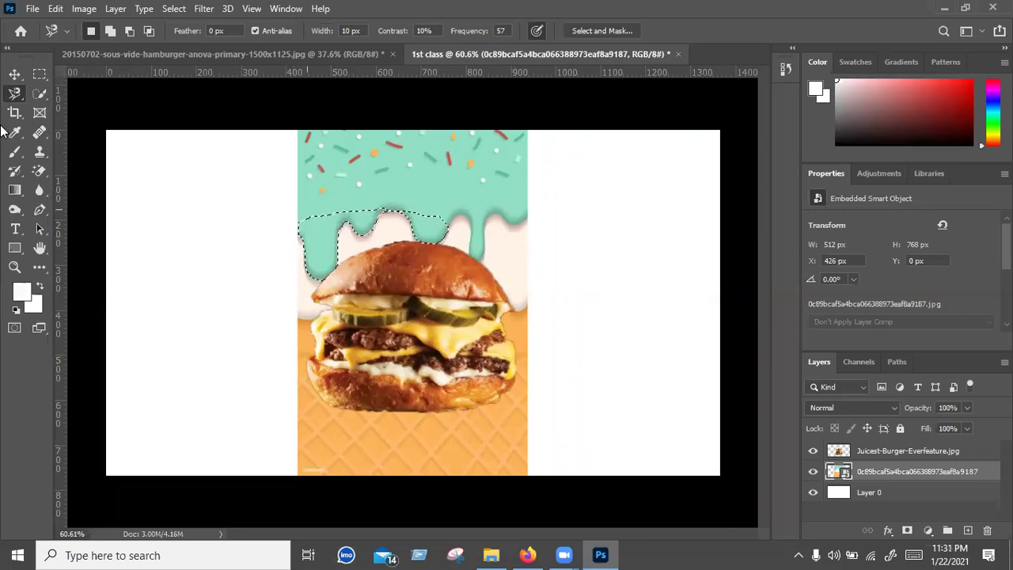
key(ctrl+d)
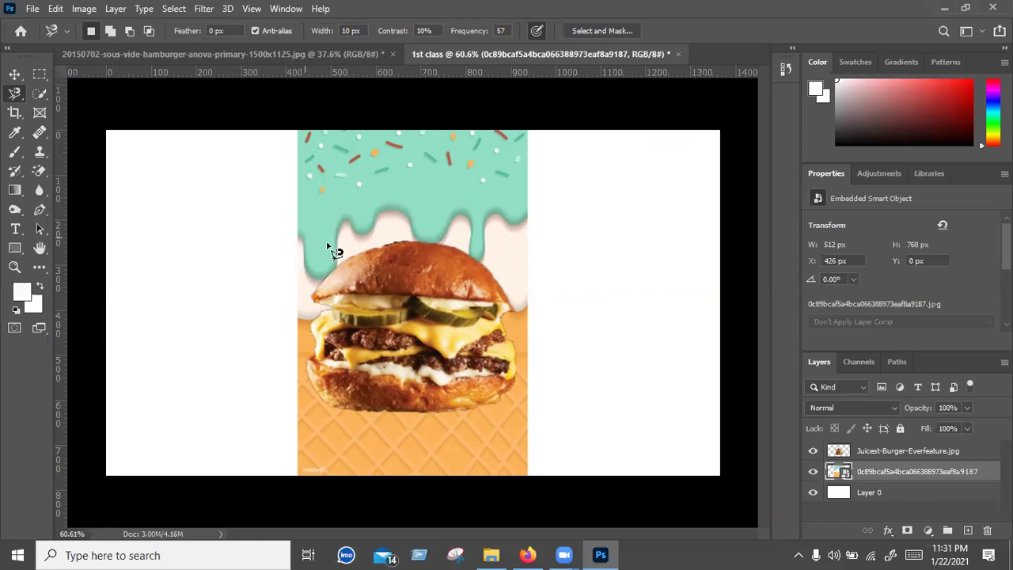
right_click(13, 99)
click(8, 89)
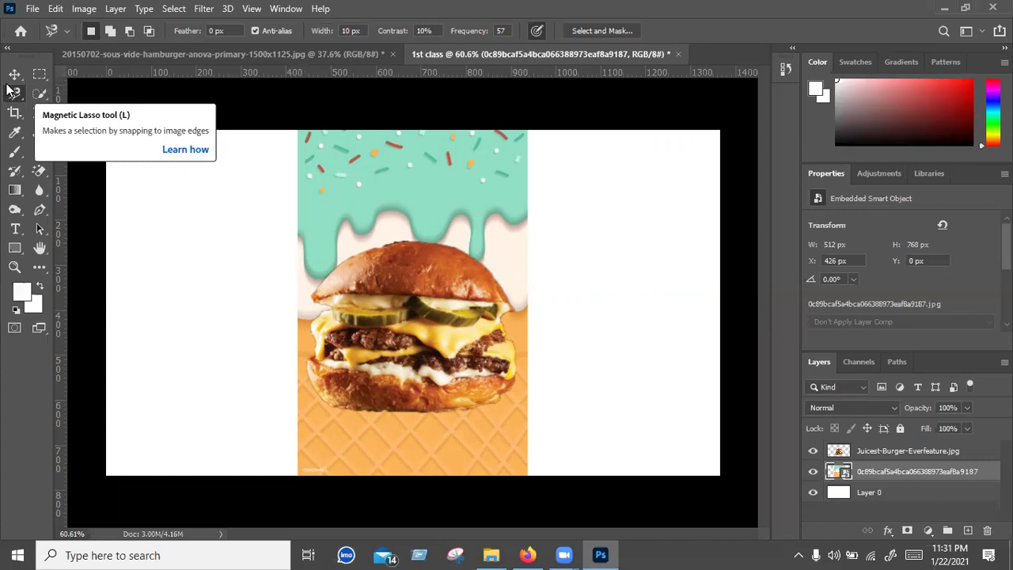
key(v)
click(158, 183)
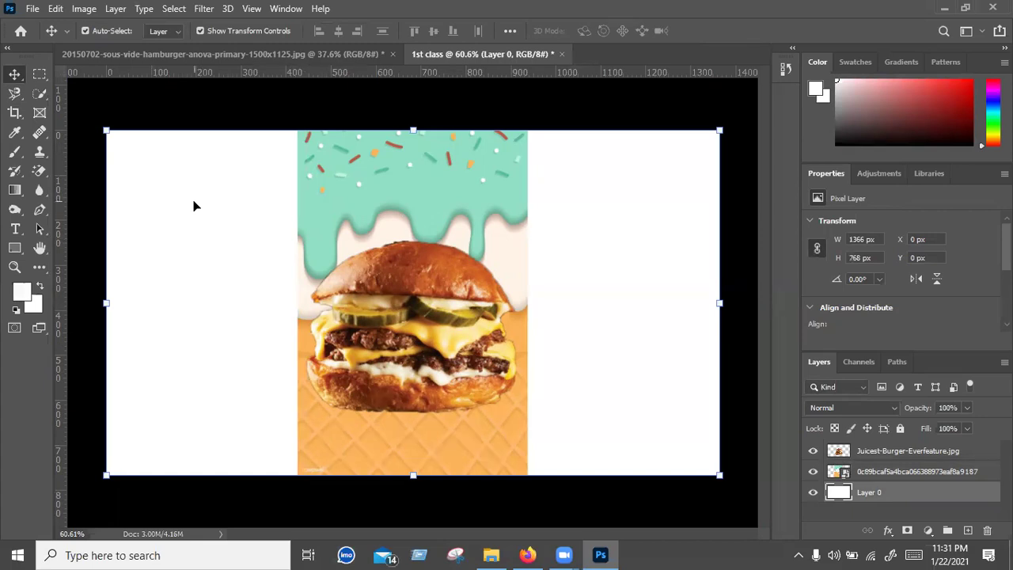
Step: Try the Background Eraser and Quick Selection, then enter and exit Free Transform without changes
right_click(46, 172)
click(85, 197)
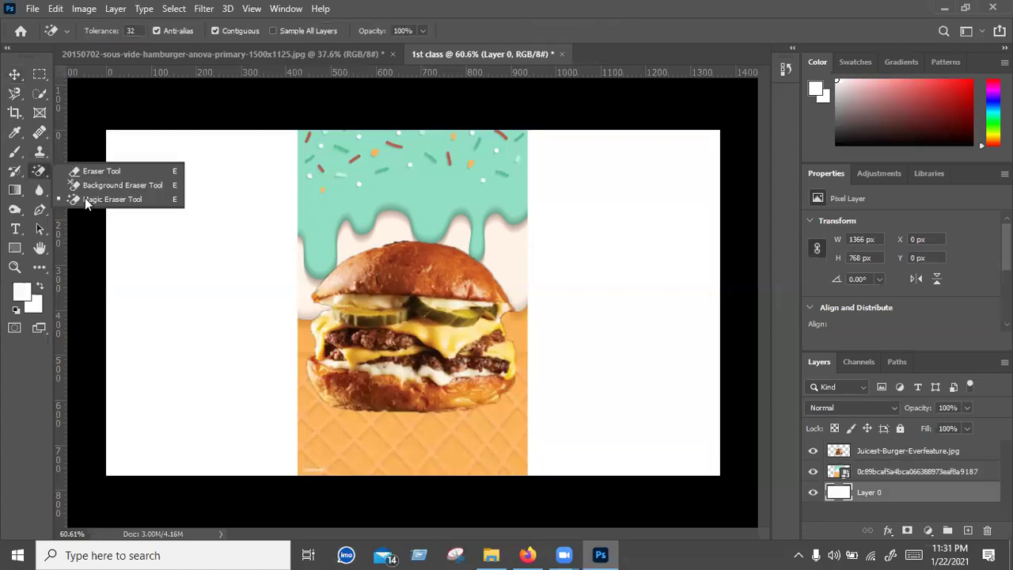
right_click(40, 93)
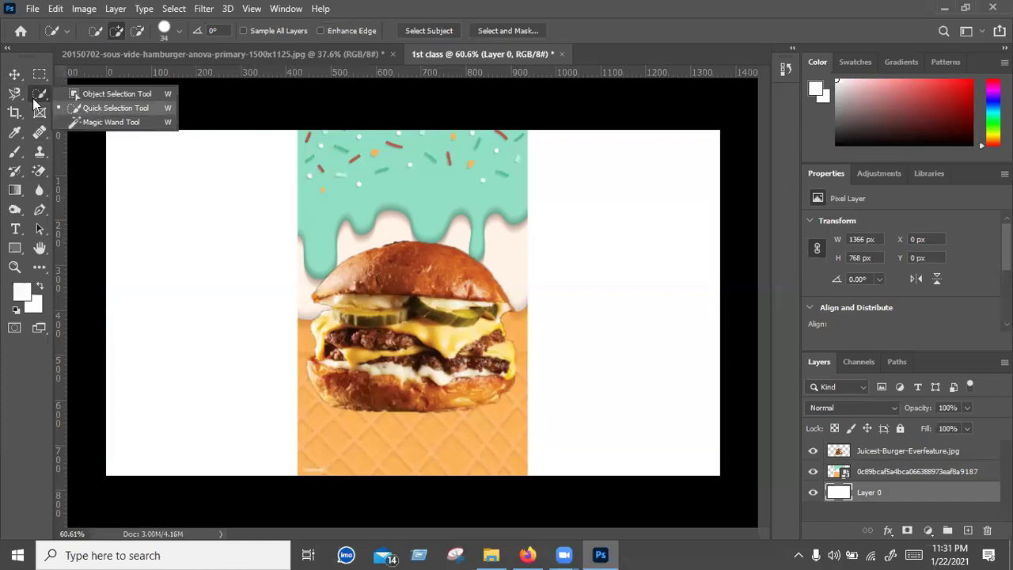
key(v)
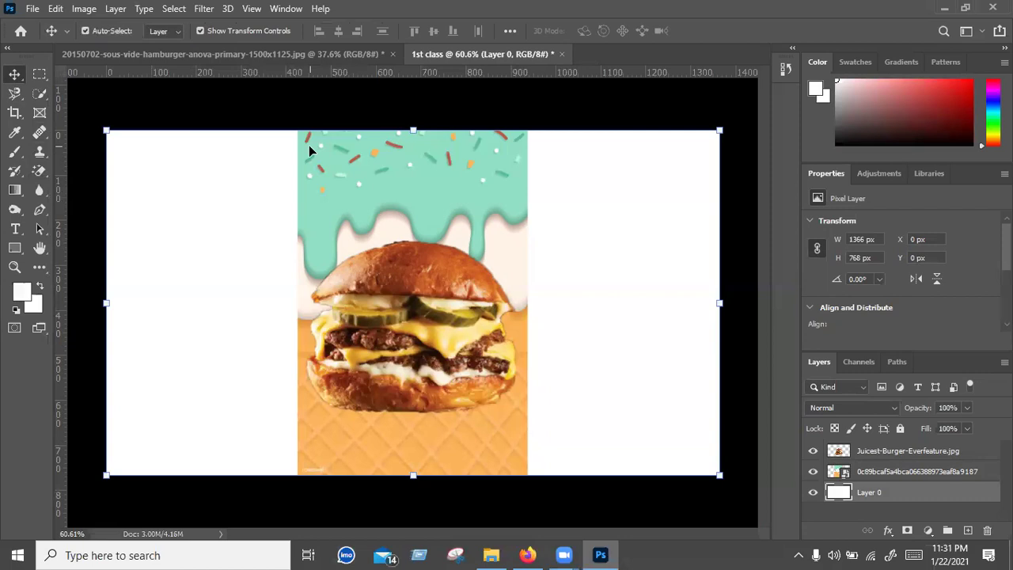
key(ctrl+t)
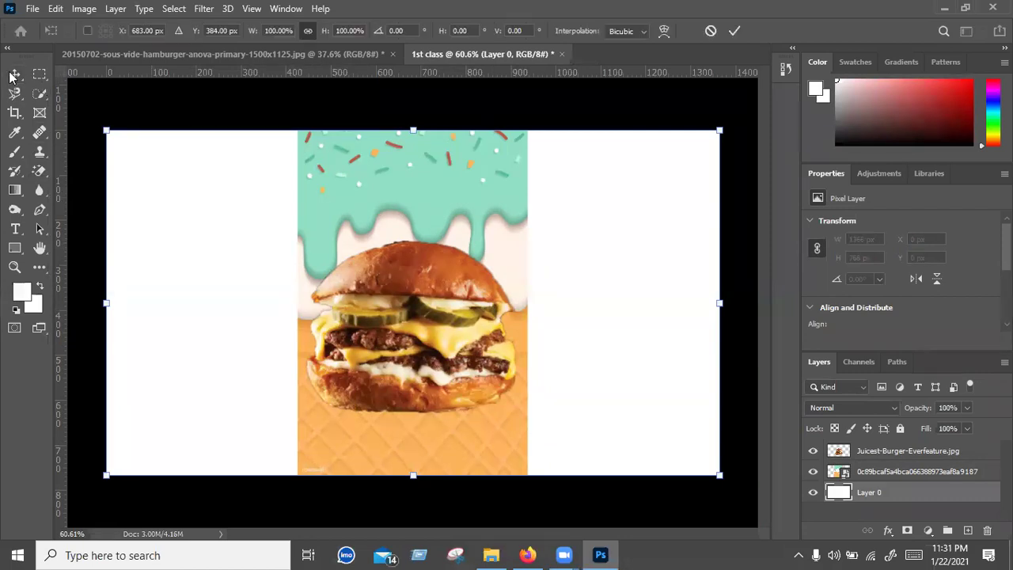
key(Return)
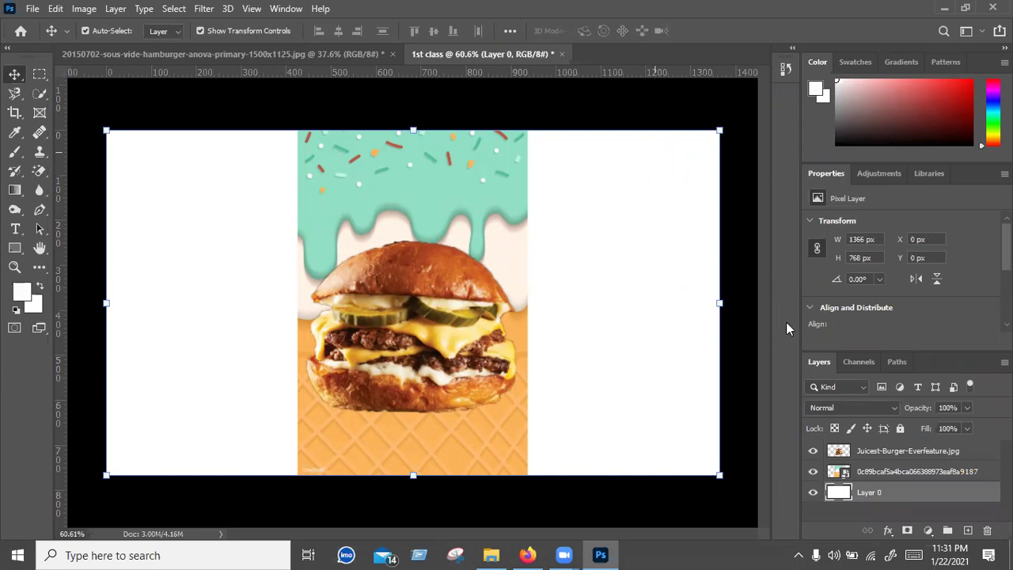
Step: Browse the Quick Selection and Pen tool variants in the toolbar
click(43, 97)
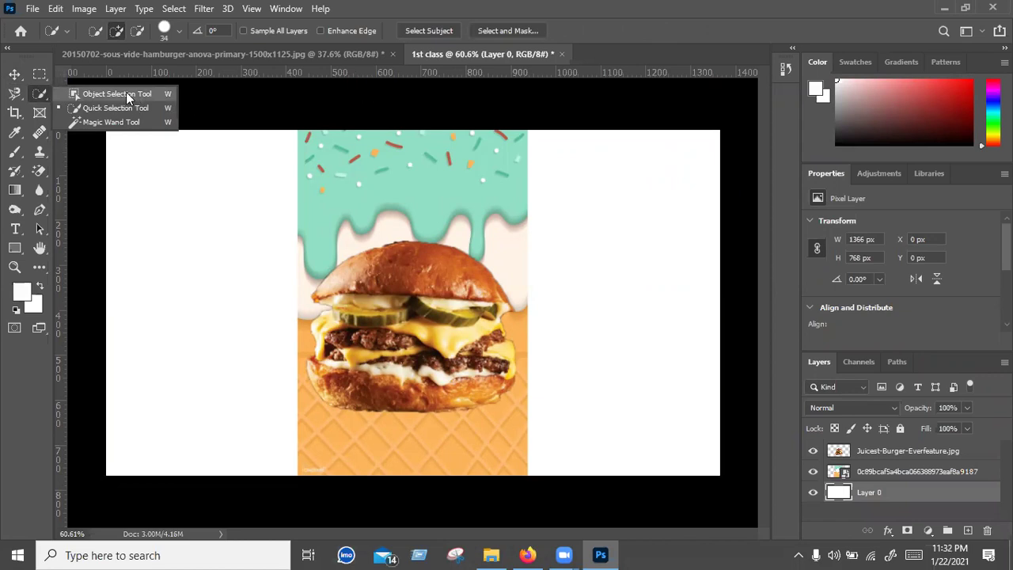
click(49, 206)
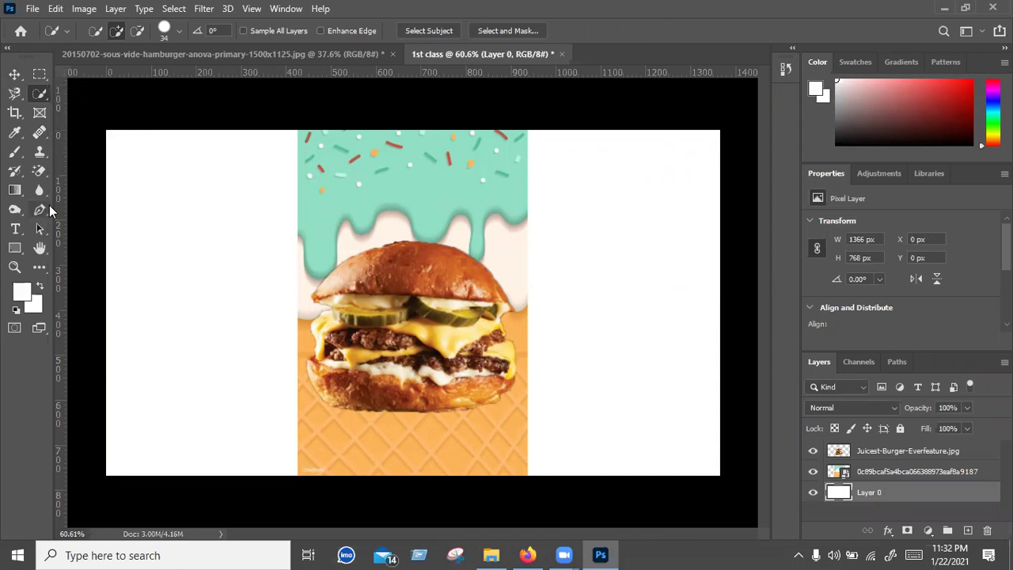
click(40, 209)
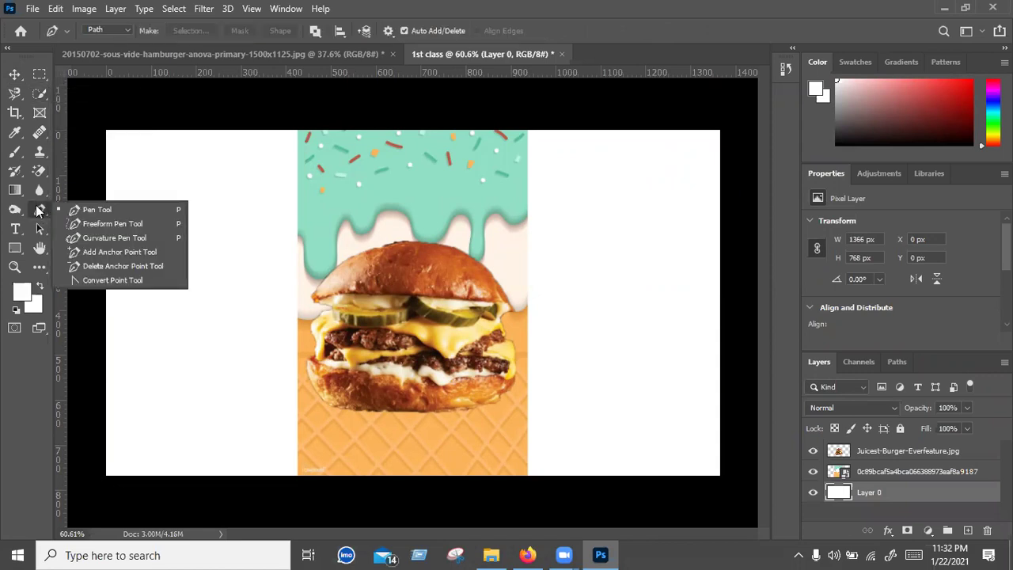
drag(41, 210, 36, 103)
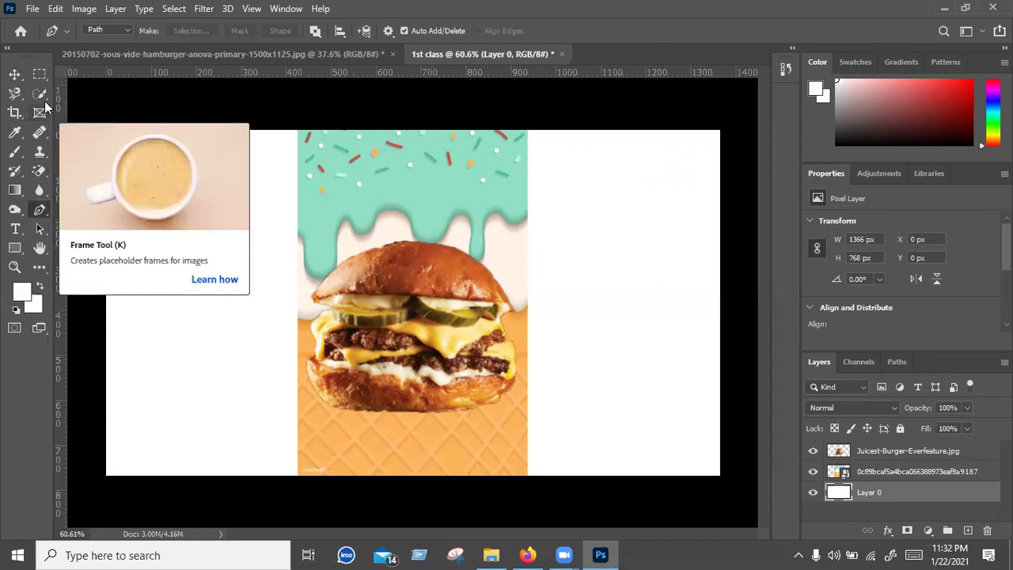
drag(43, 96, 77, 99)
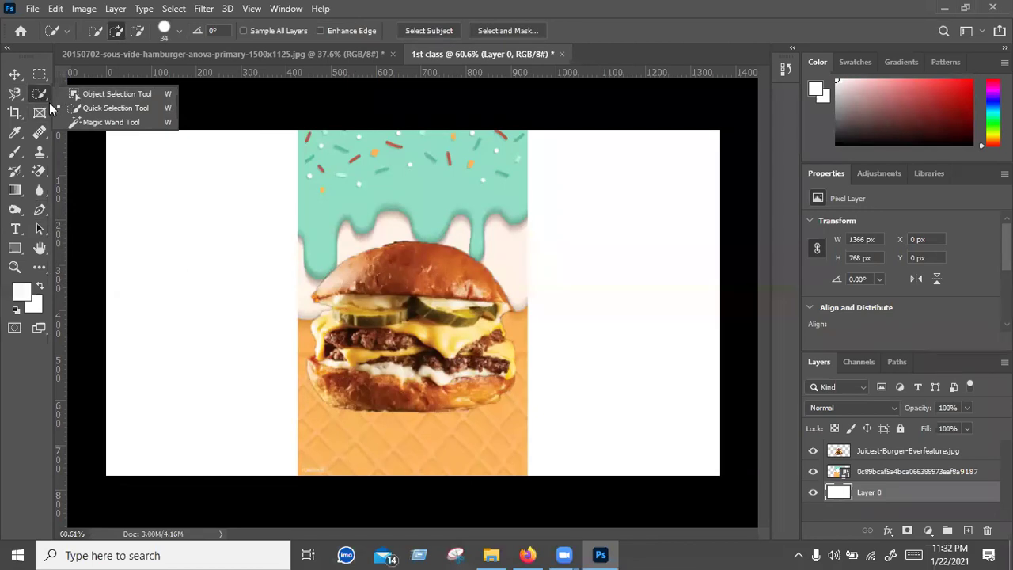
click(49, 103)
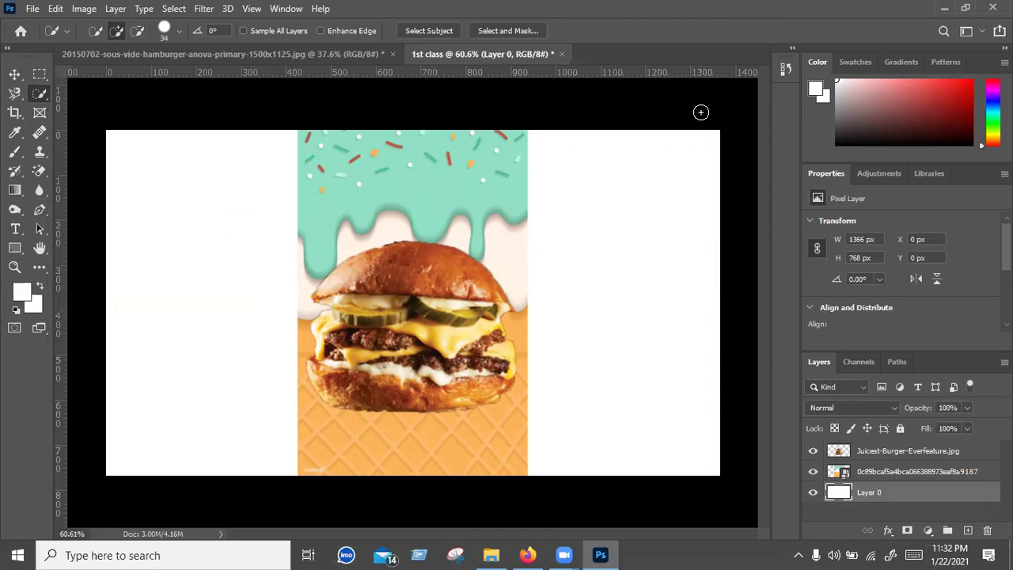
Step: Choose the Magic Eraser Tool (tolerance 32, anti-aliased, contiguous) from the eraser group
click(13, 74)
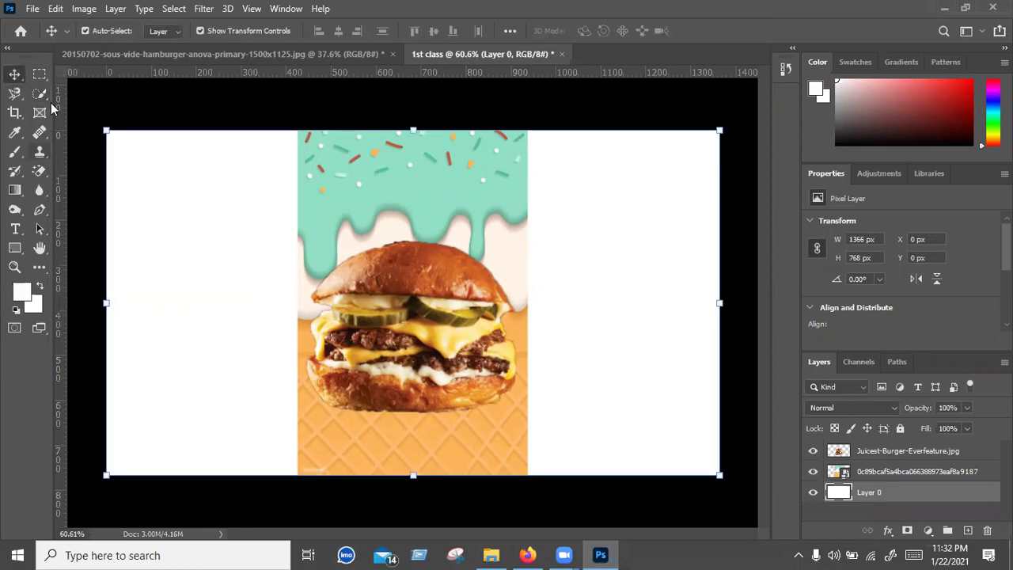
click(48, 96)
right_click(44, 94)
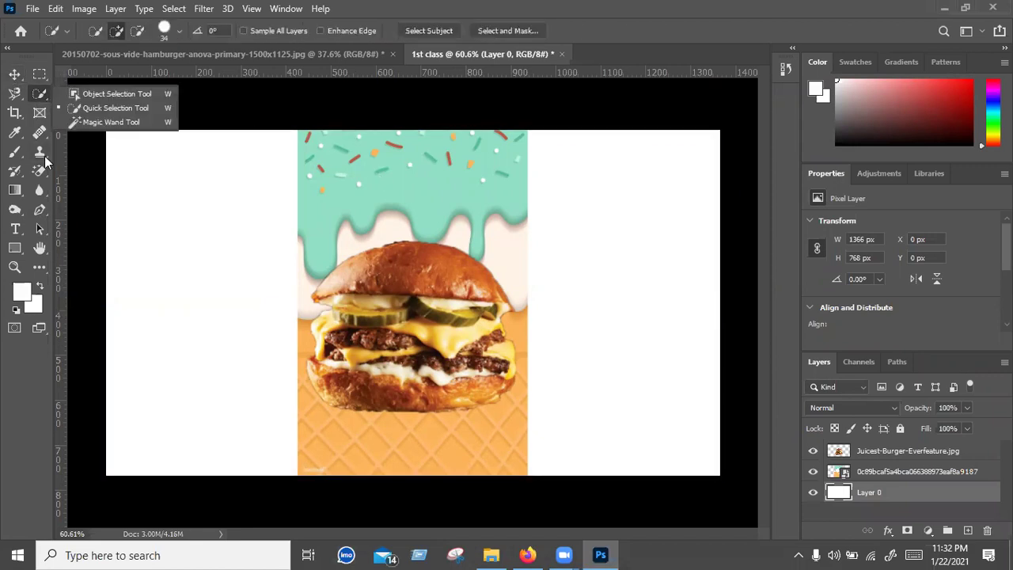
click(43, 172)
right_click(40, 171)
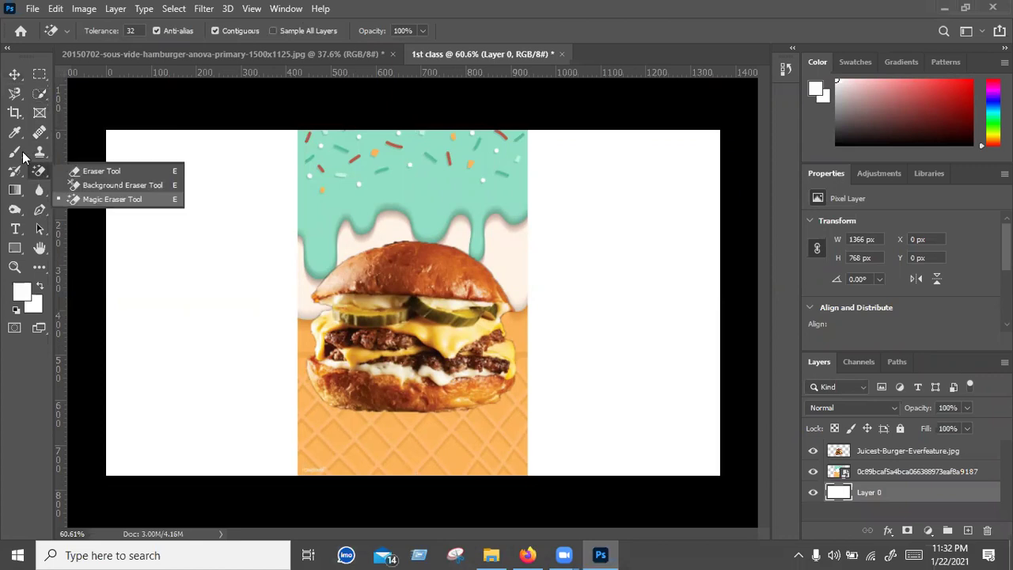
click(111, 198)
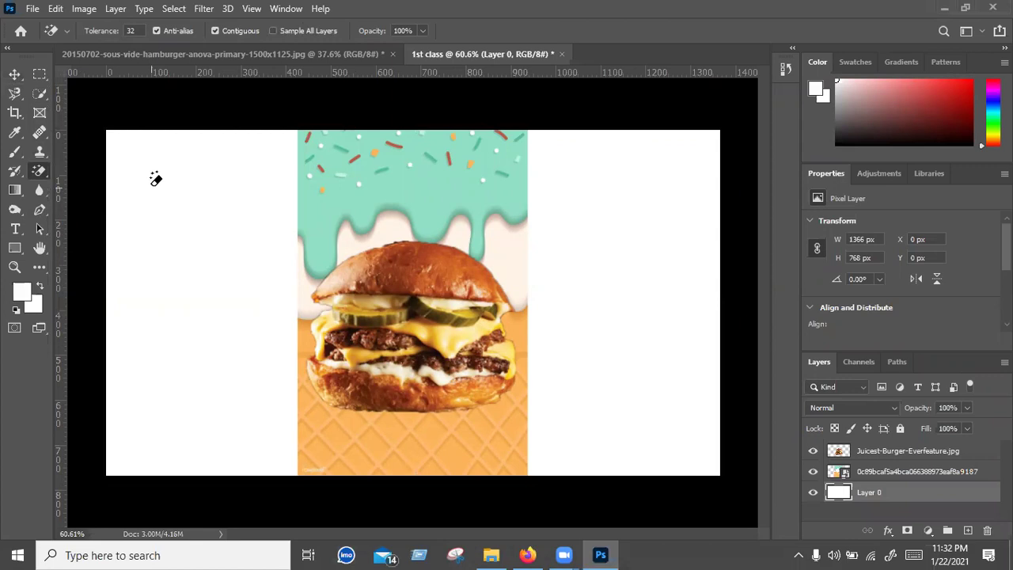
click(494, 554)
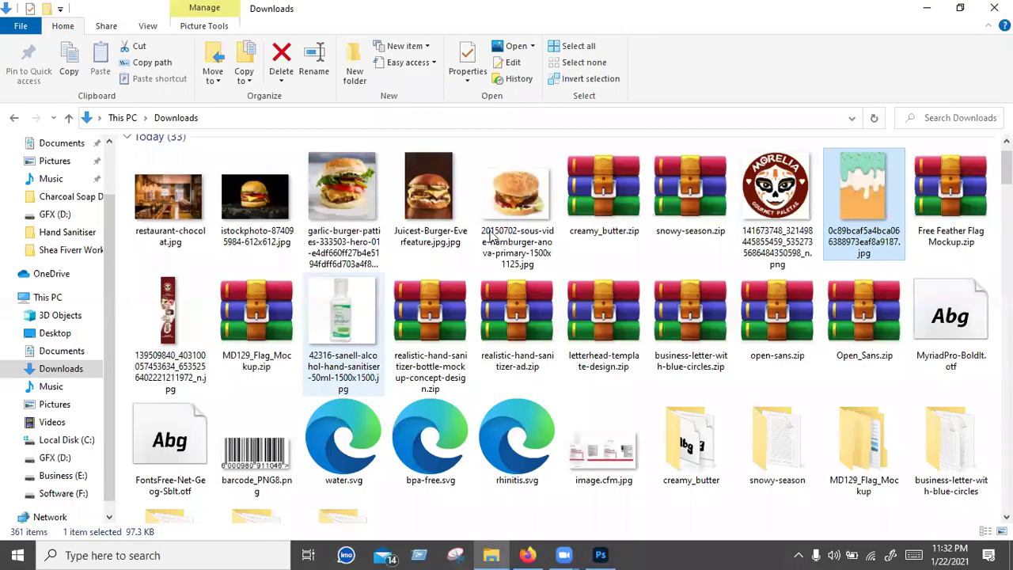
double_click(446, 153)
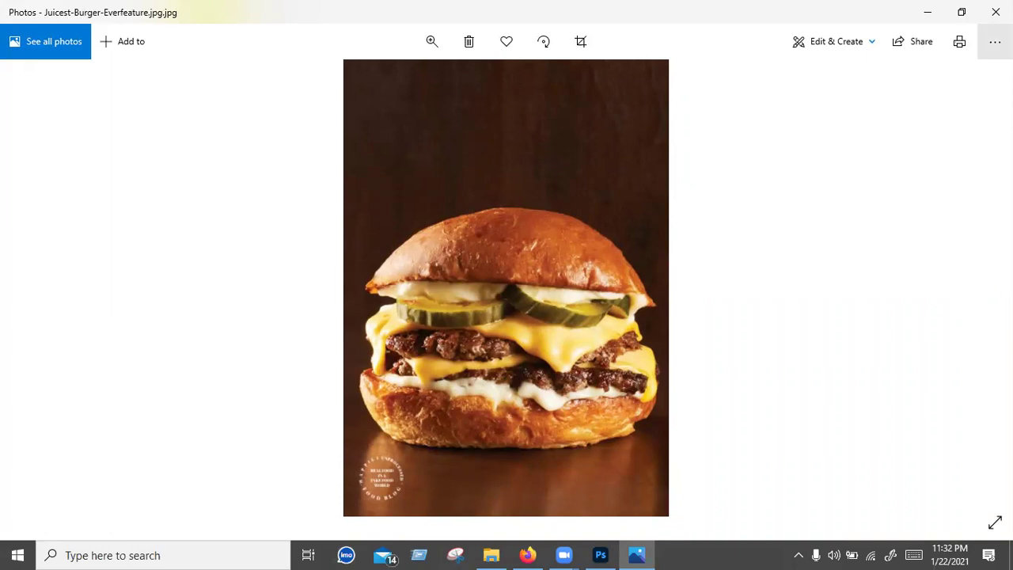
key(alt+F4)
click(514, 198)
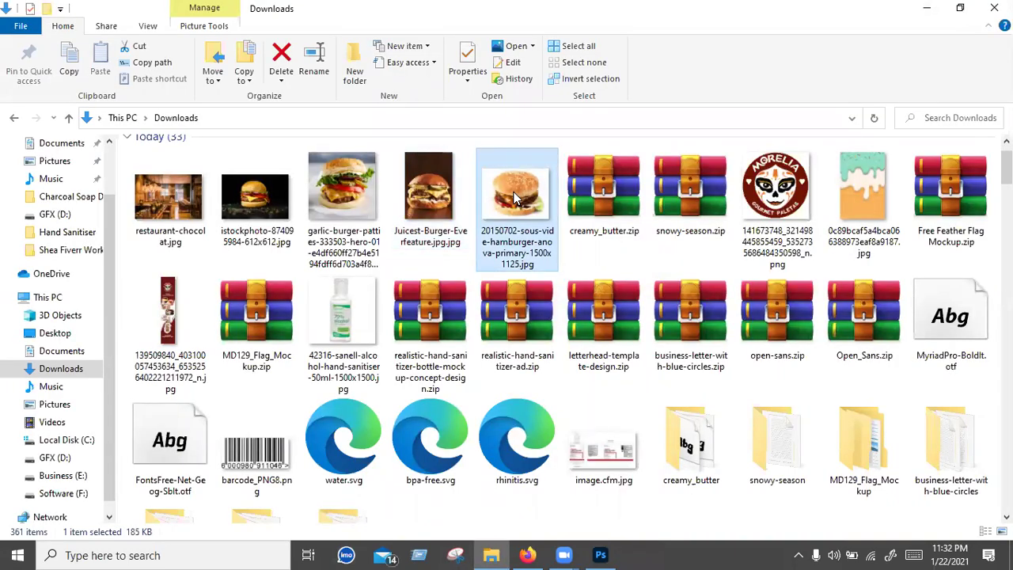
click(601, 553)
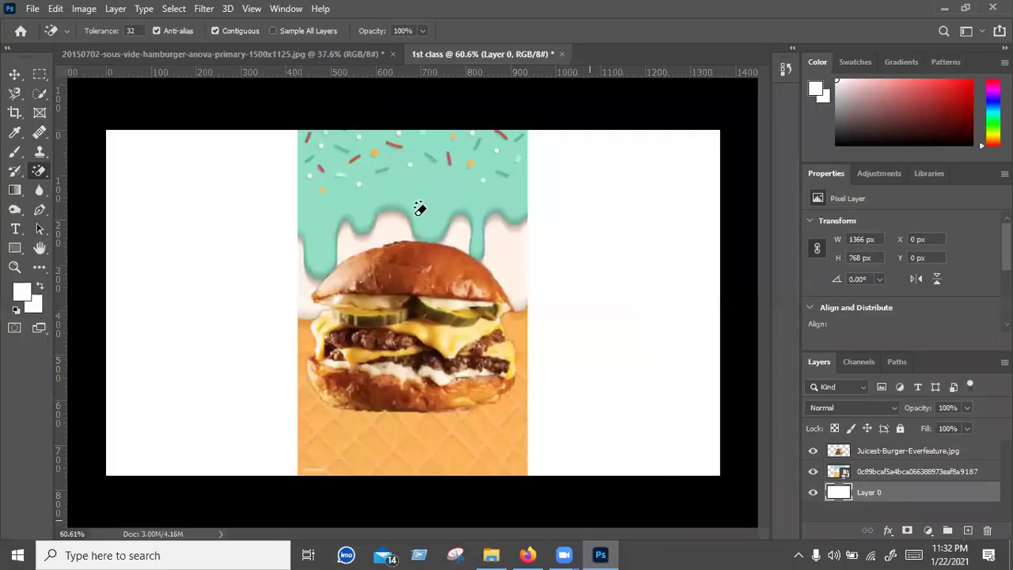
Step: Rasterize the 0c89… drip layer and erase its teal background with one Magic Eraser click
right_click(910, 471)
click(776, 288)
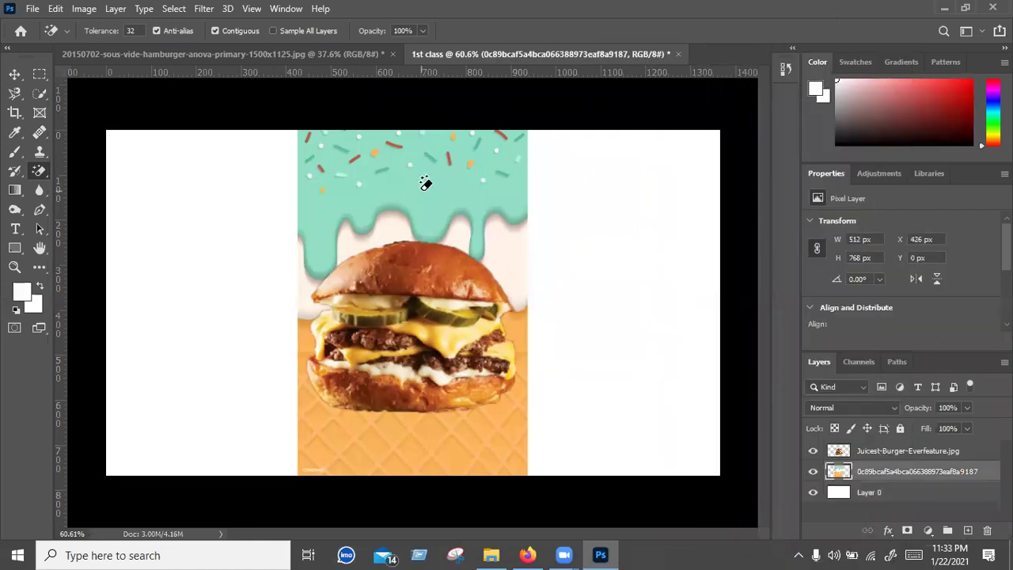
click(426, 183)
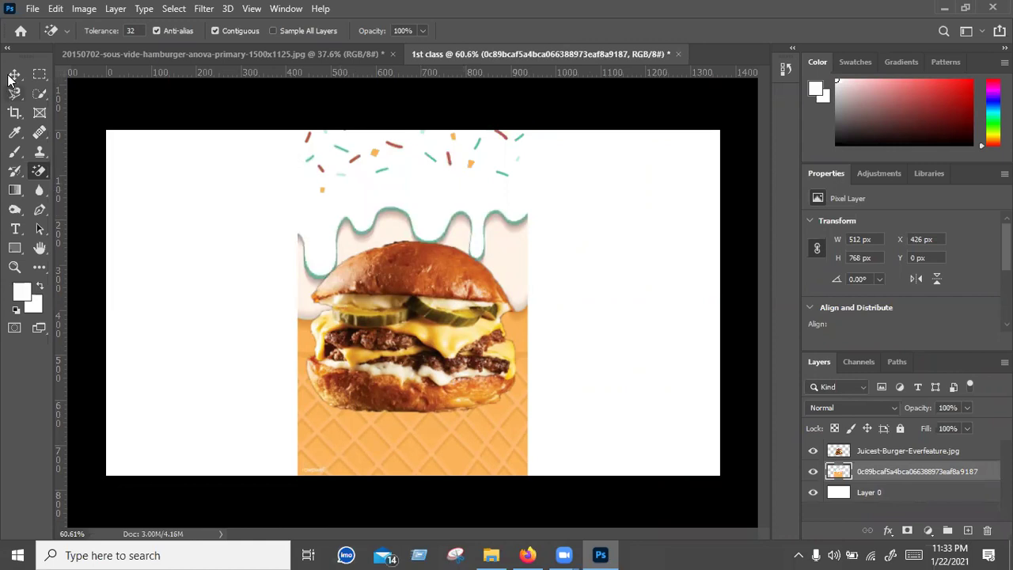
key(v)
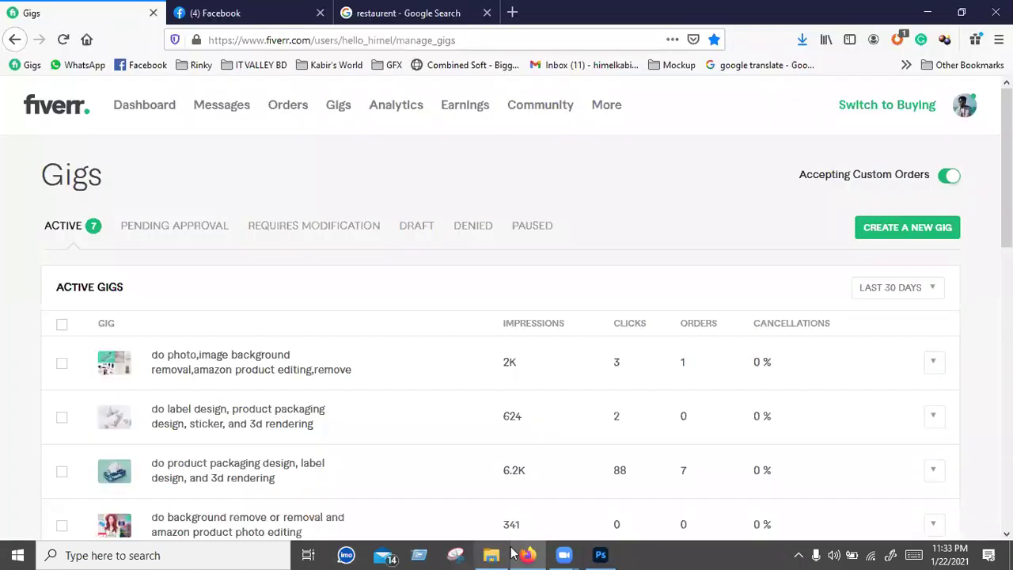
click(518, 554)
click(516, 555)
mouse_move(491, 555)
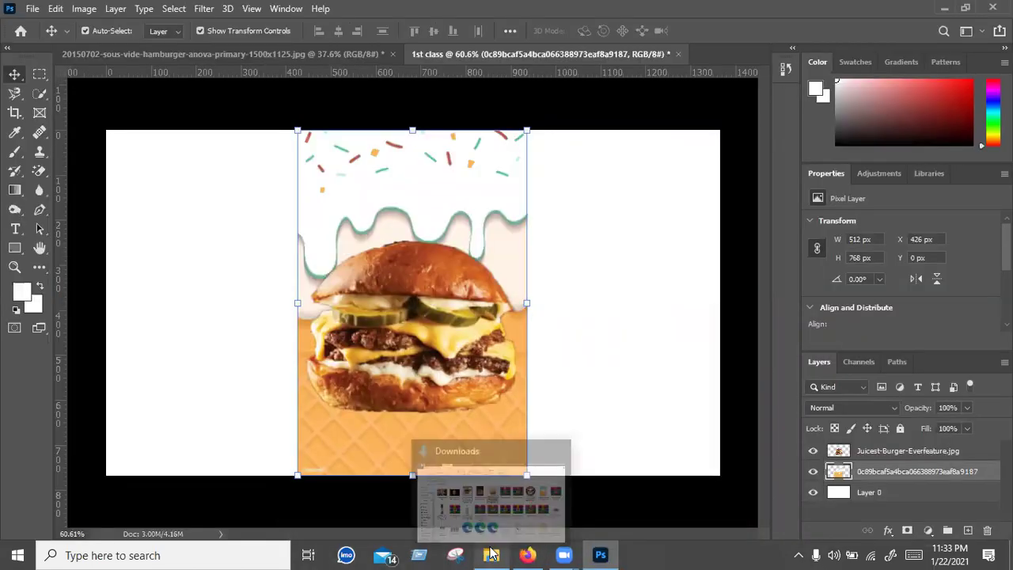
click(487, 519)
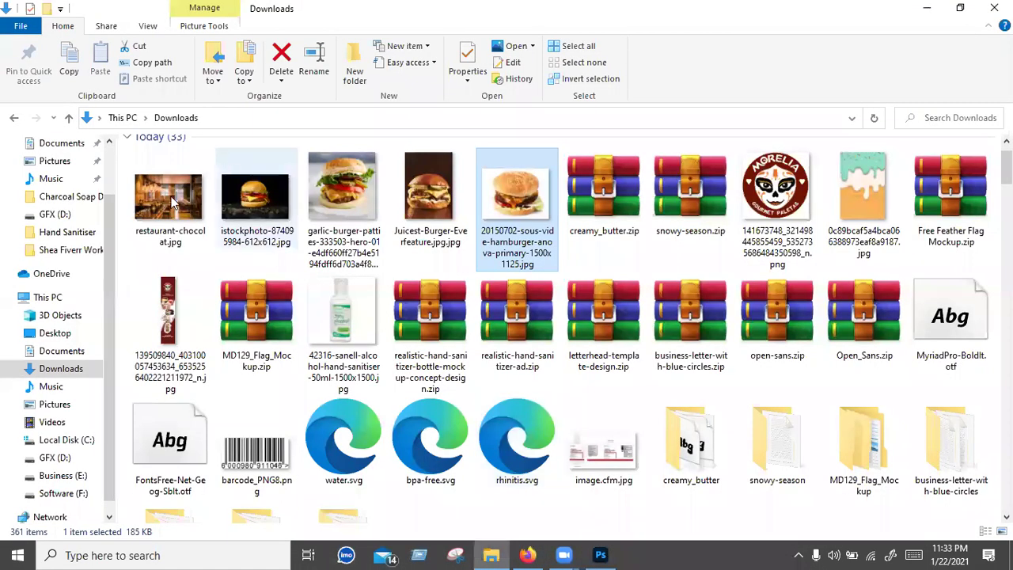
click(264, 199)
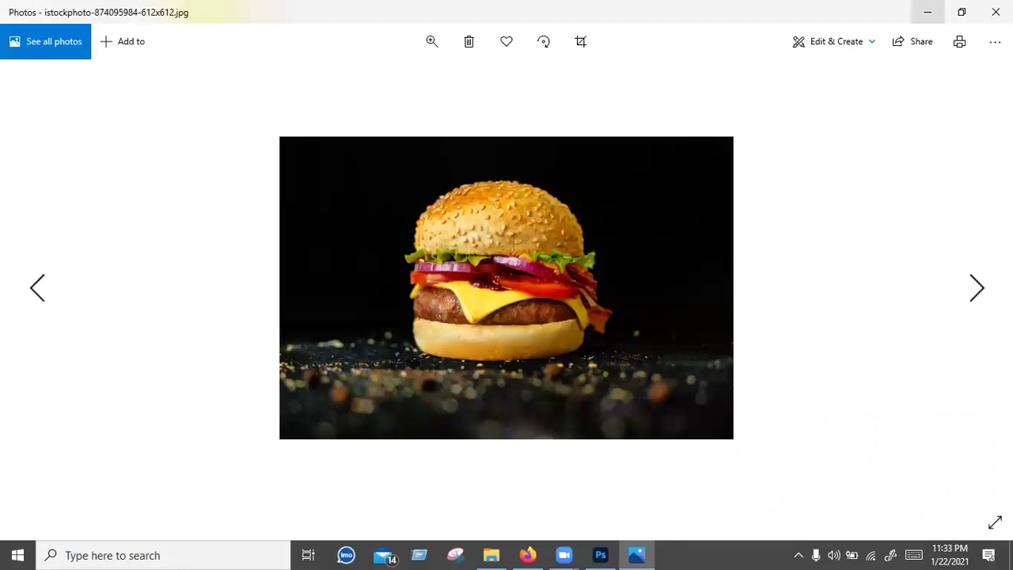
key(alt+F4)
Step: Place the istockphoto burger photo into the design and enlarge it across most of the canvas
mouse_move(248, 206)
mouse_down()
mouse_move(403, 352)
mouse_move(494, 374)
mouse_up()
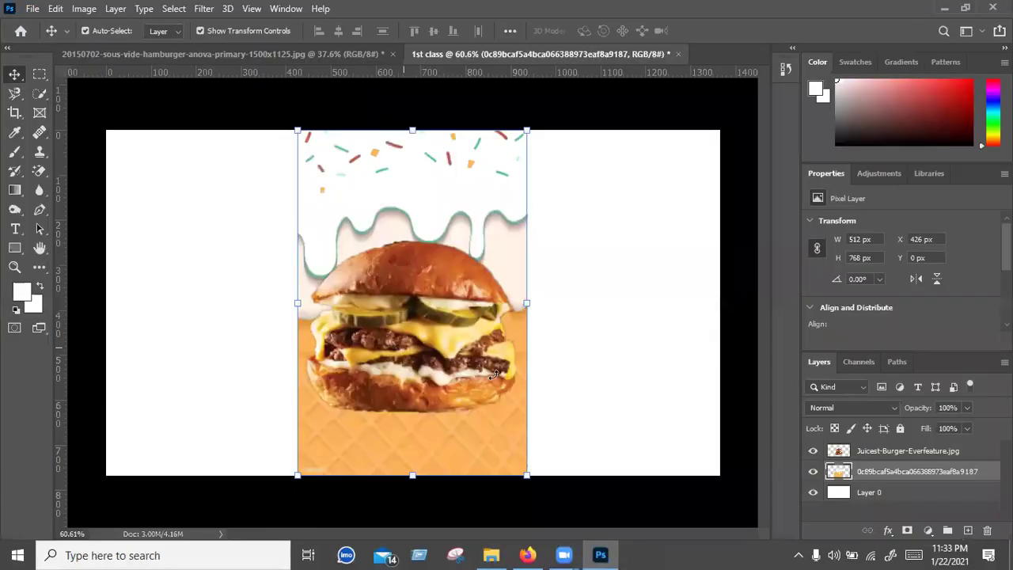
mouse_move(597, 342)
mouse_down()
mouse_move(463, 337)
mouse_move(643, 492)
mouse_up()
drag(367, 285, 164, 128)
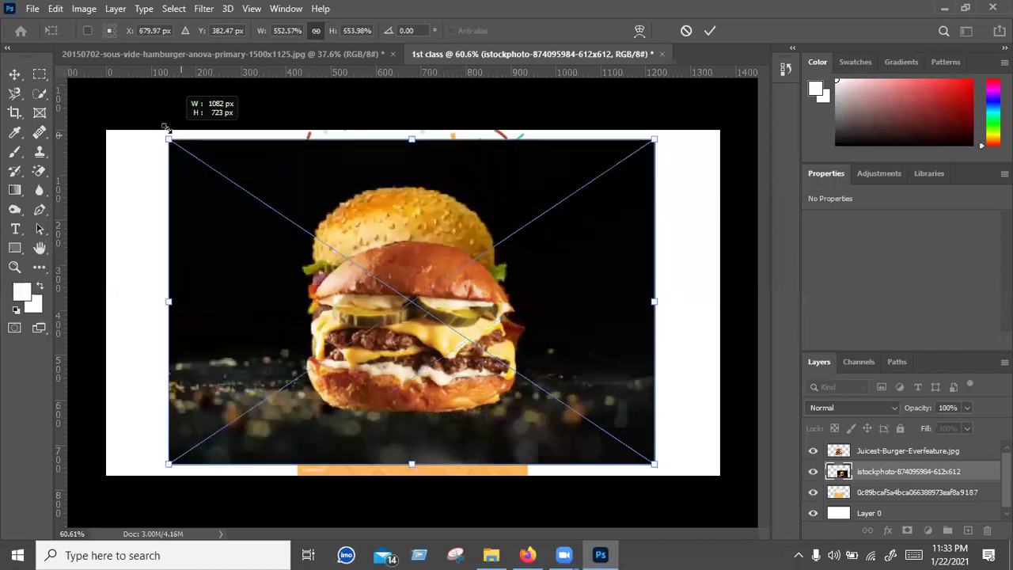
key(Return)
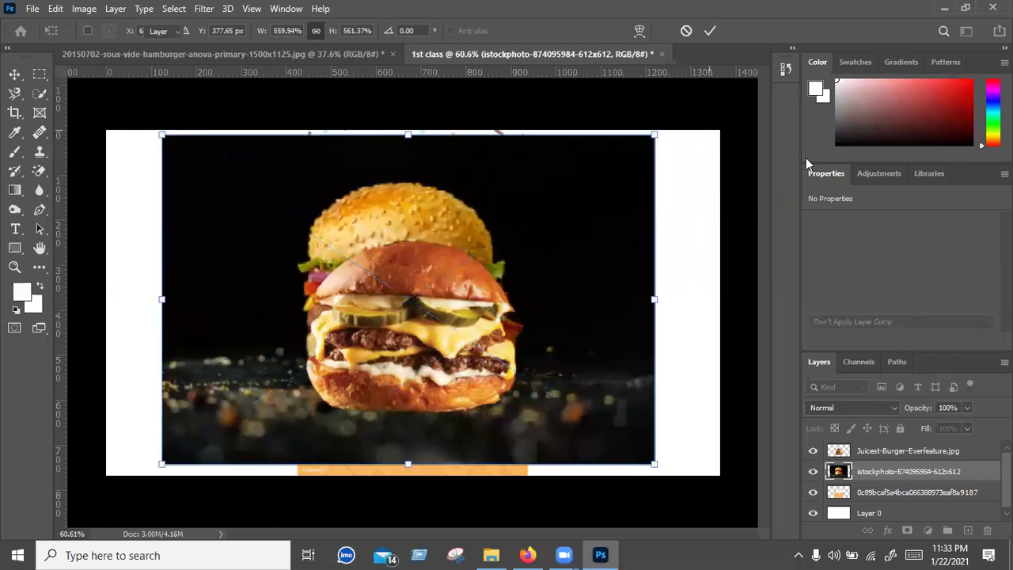
Step: Move the istockphoto layer above Juicest-Burger and hide all the lower layers
drag(909, 474, 911, 451)
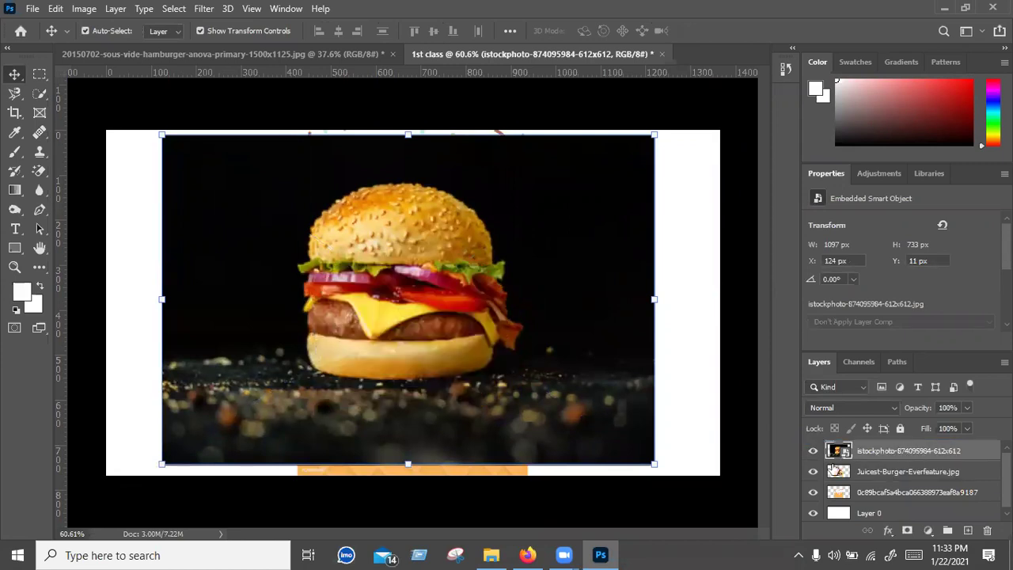
click(813, 471)
drag(813, 492, 813, 513)
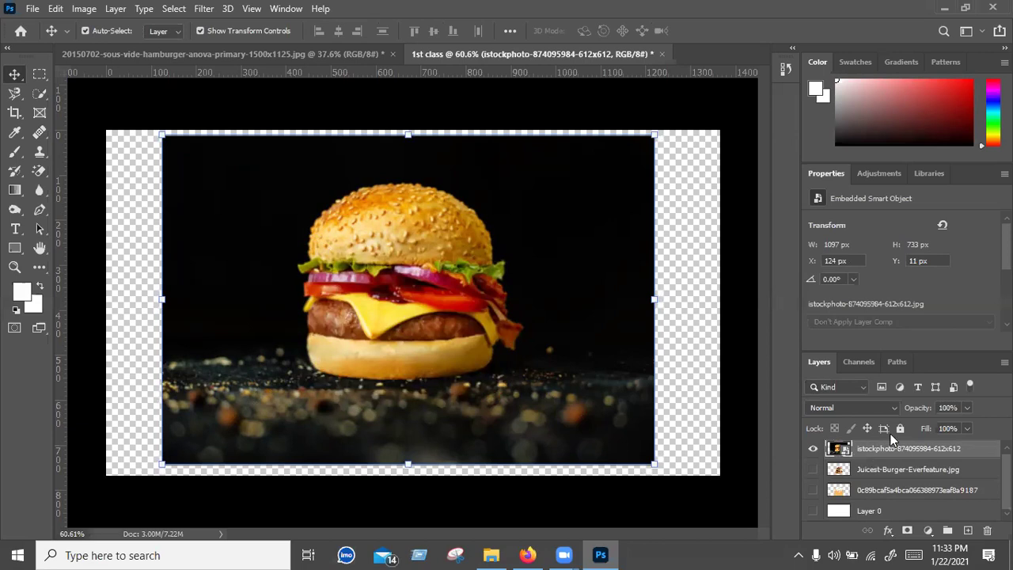
Step: Rasterize the istockphoto layer and Quick Select its whole black background
right_click(774, 364)
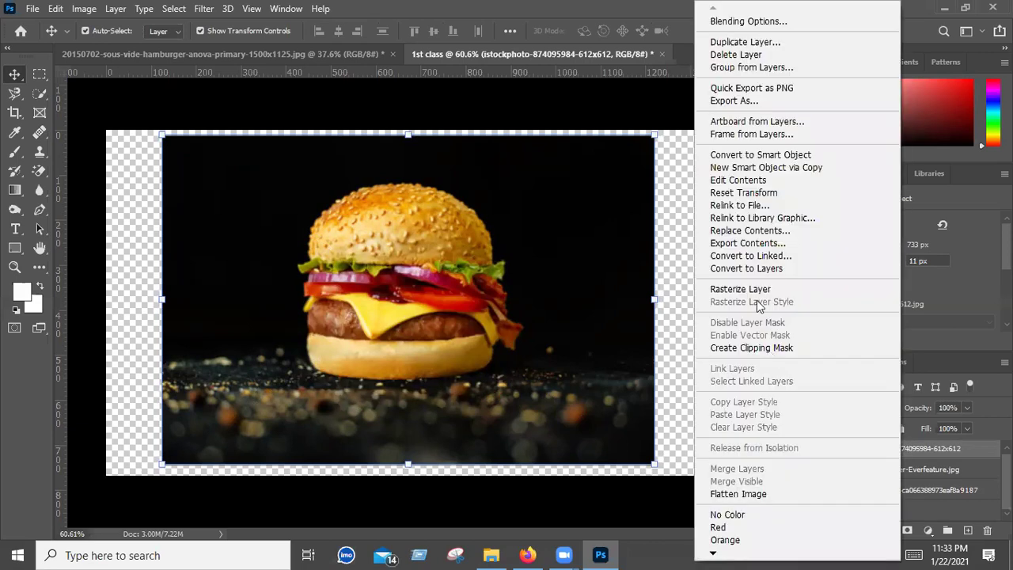
key(Return)
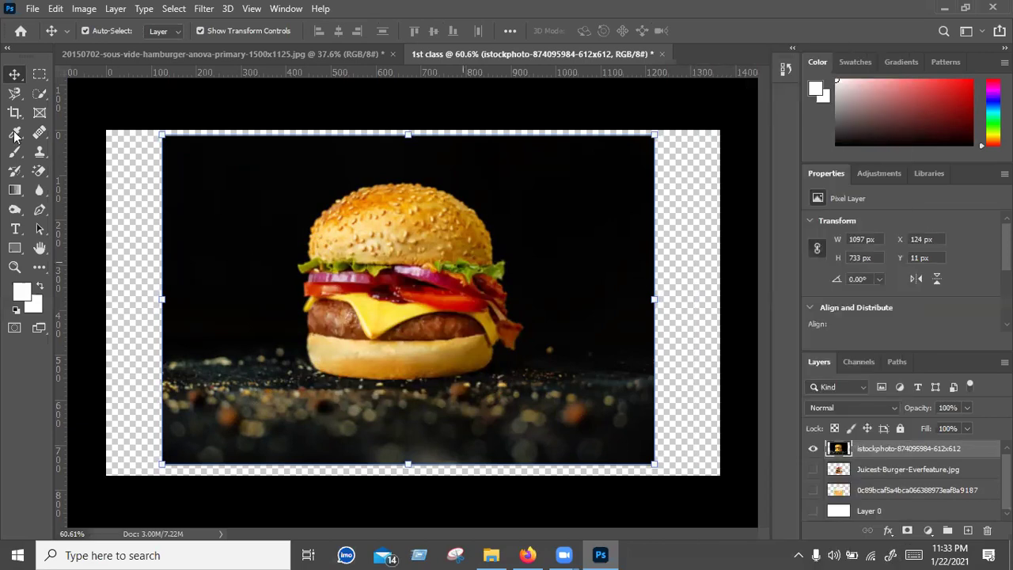
click(29, 92)
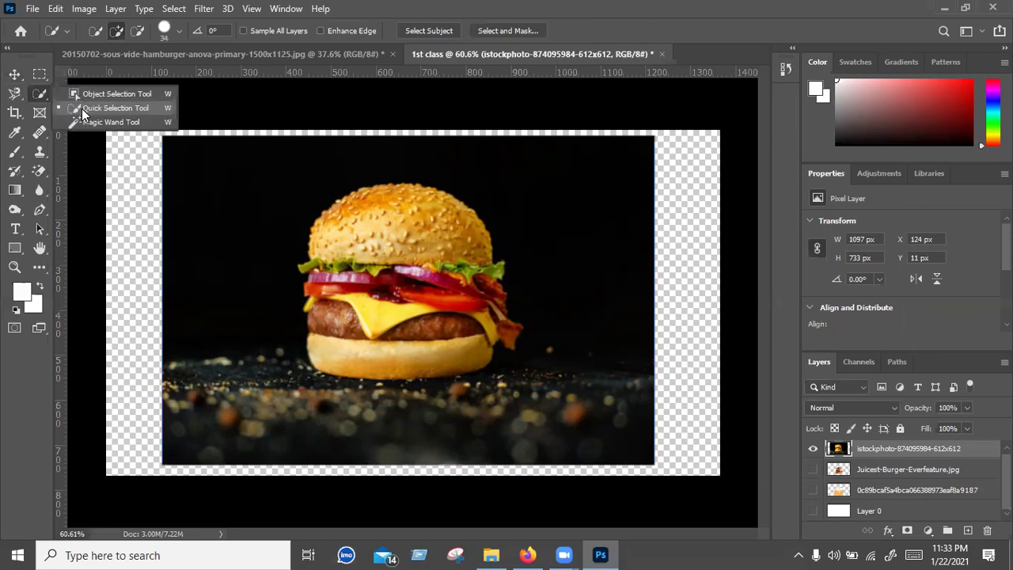
click(232, 186)
click(191, 288)
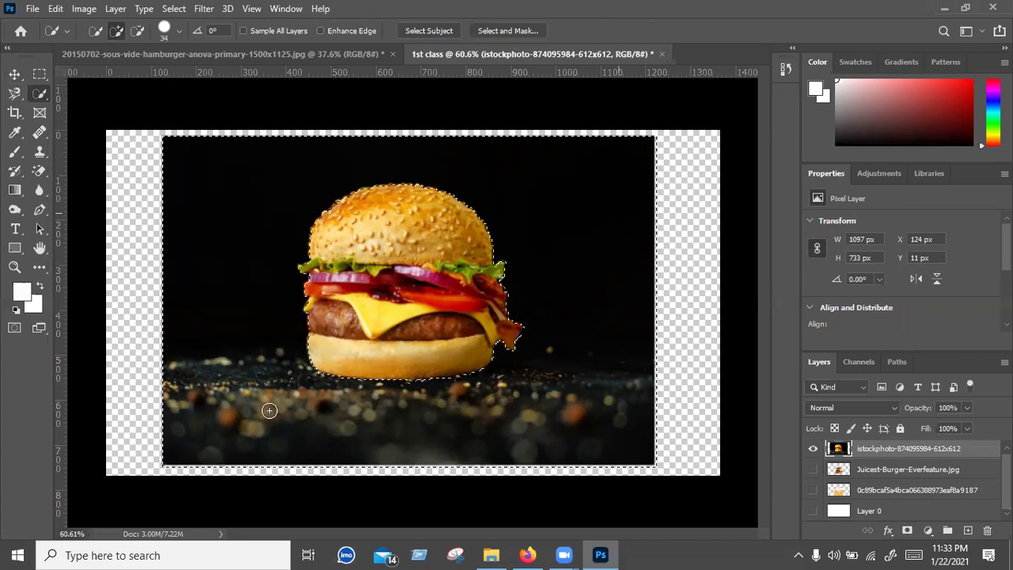
click(410, 443)
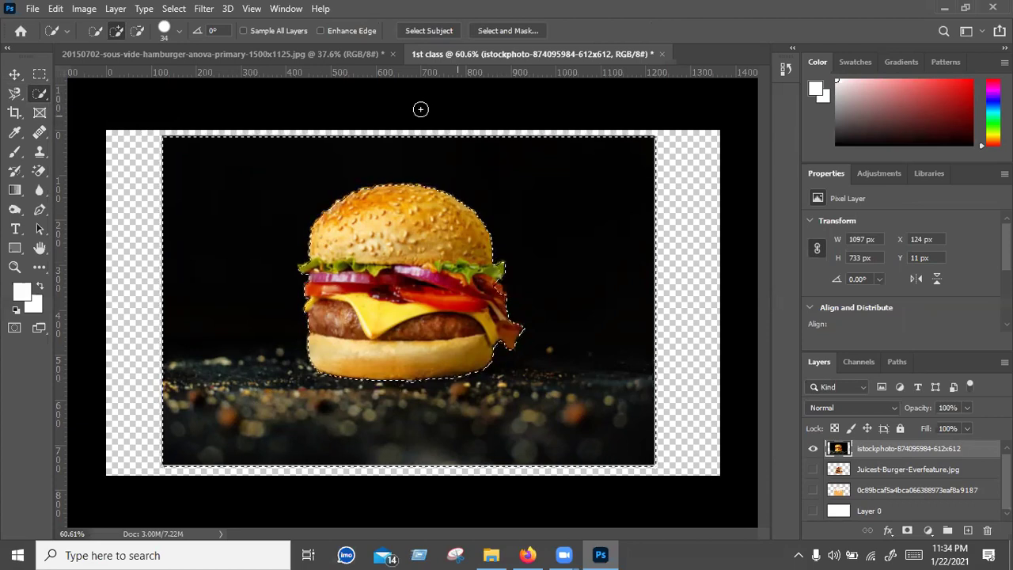
Step: Subtract the bacon and lettuce from the selection, delete the black background, and deselect
click(139, 30)
drag(491, 287, 480, 293)
click(141, 31)
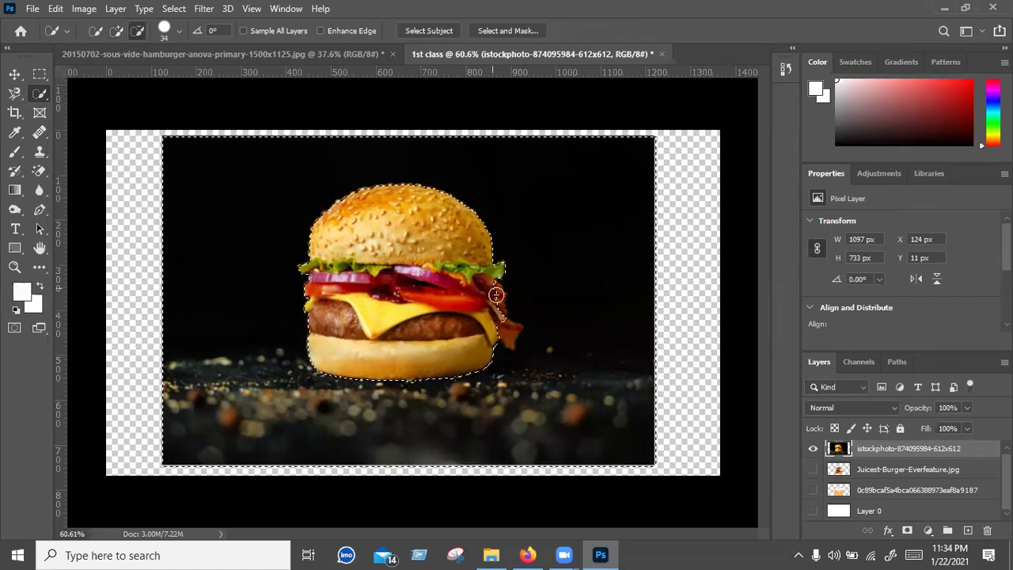
drag(487, 289, 512, 289)
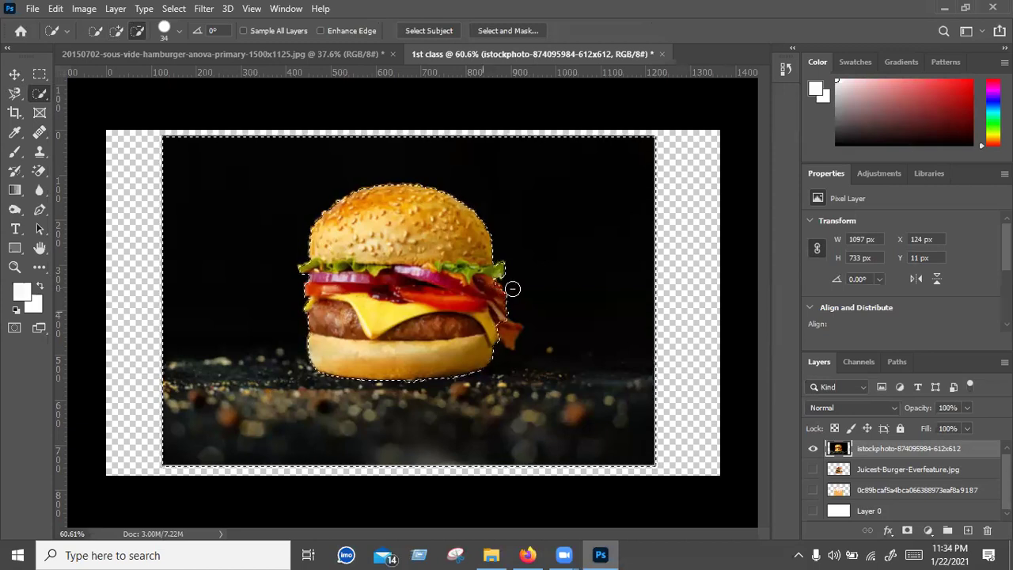
drag(498, 344, 512, 335)
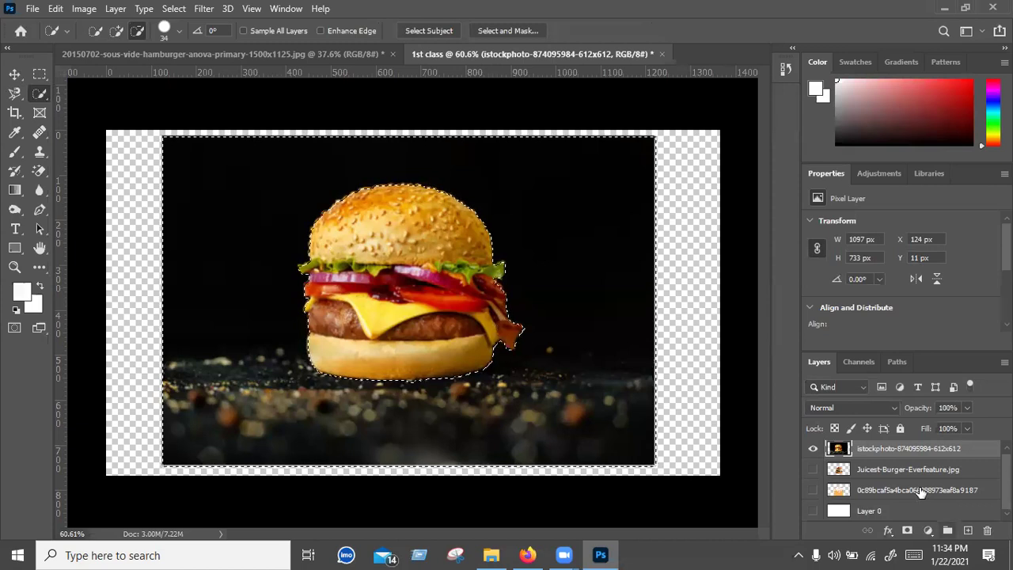
key(Delete)
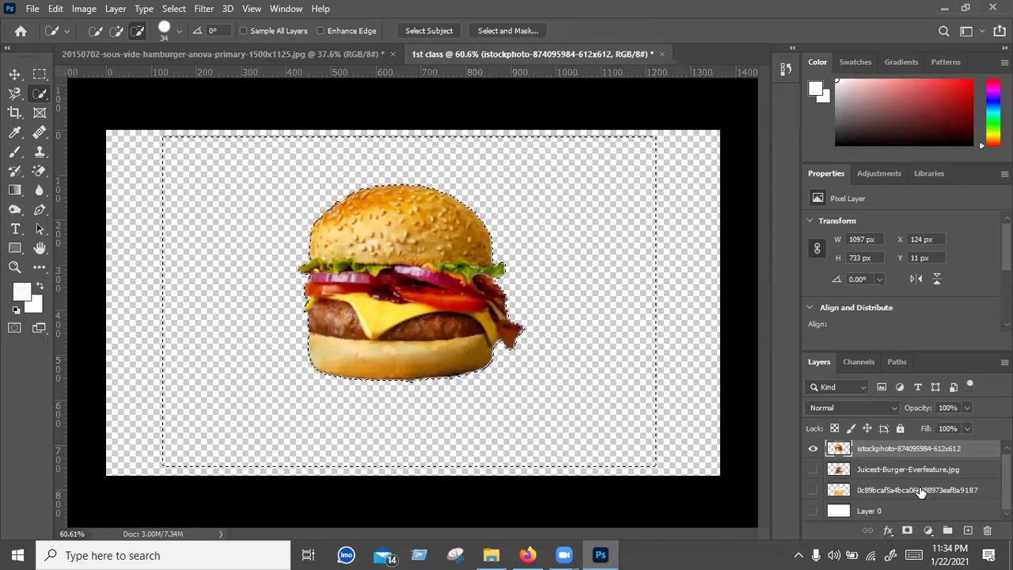
key(ctrl+d)
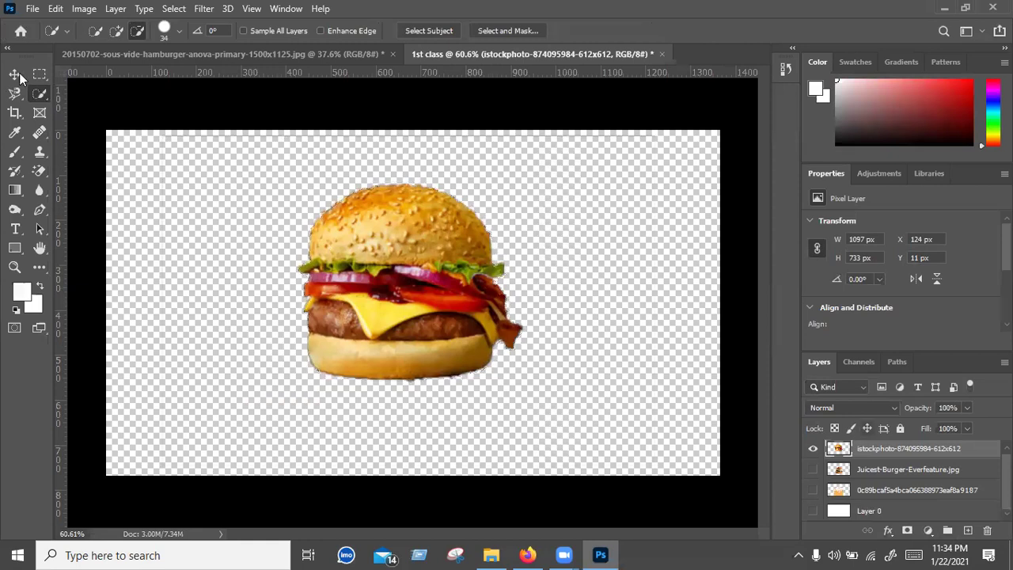
Step: Nudge the cut-out burger slightly lower and lasso the stray pixels along the canvas top
click(18, 75)
click(190, 119)
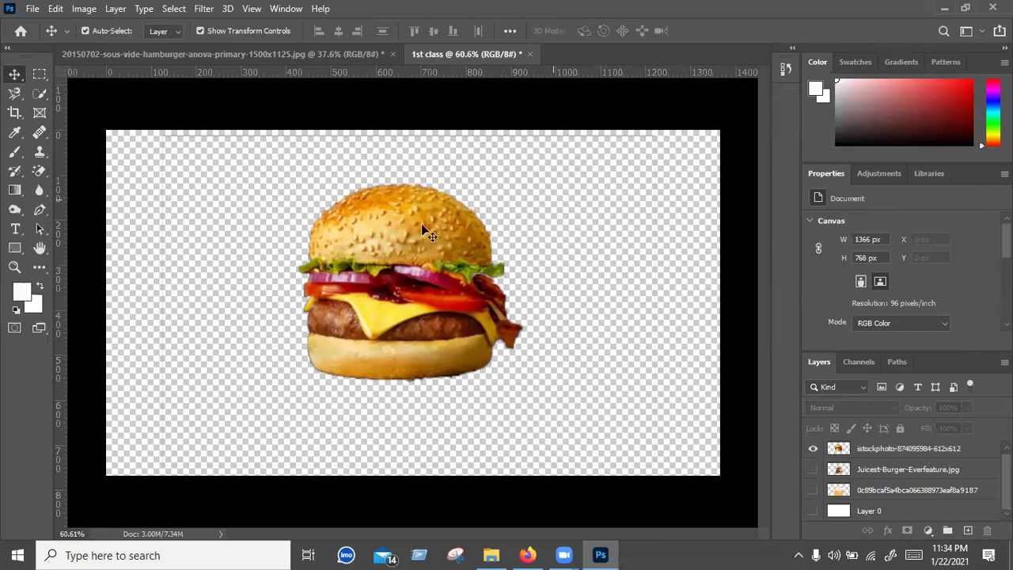
drag(413, 233, 414, 235)
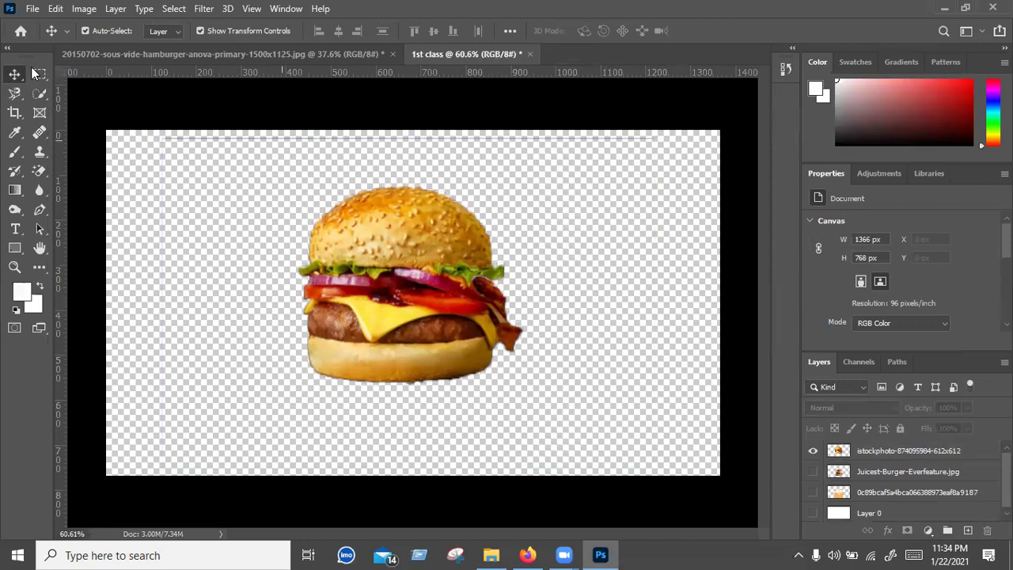
click(14, 96)
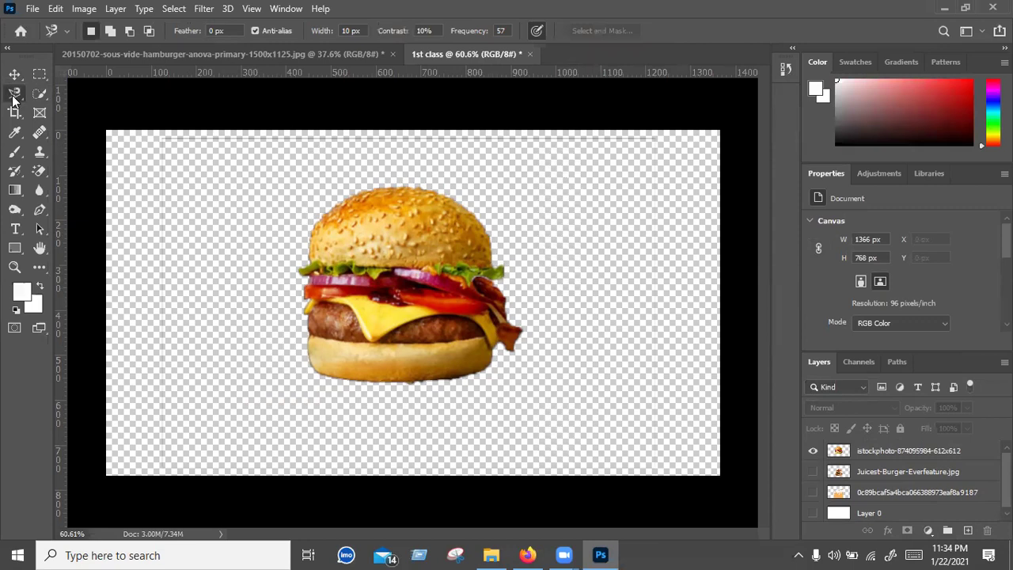
right_click(16, 99)
key(shift+l)
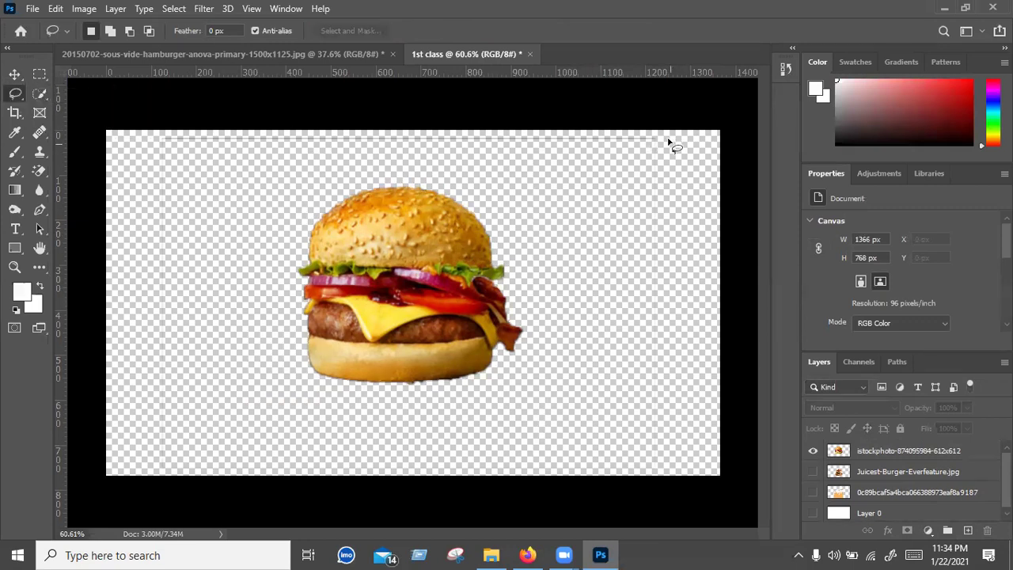
drag(672, 141, 649, 150)
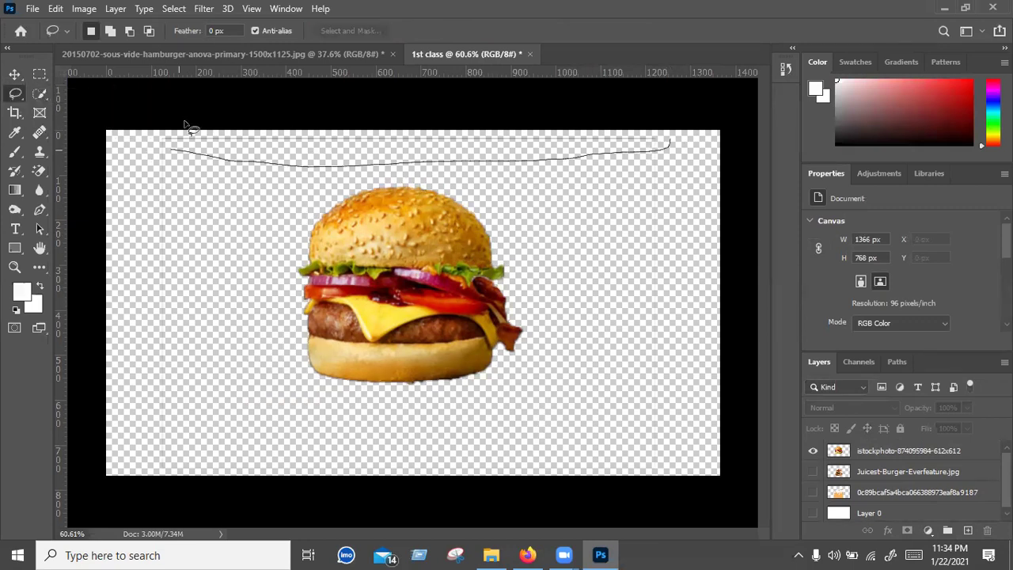
drag(235, 166, 670, 142)
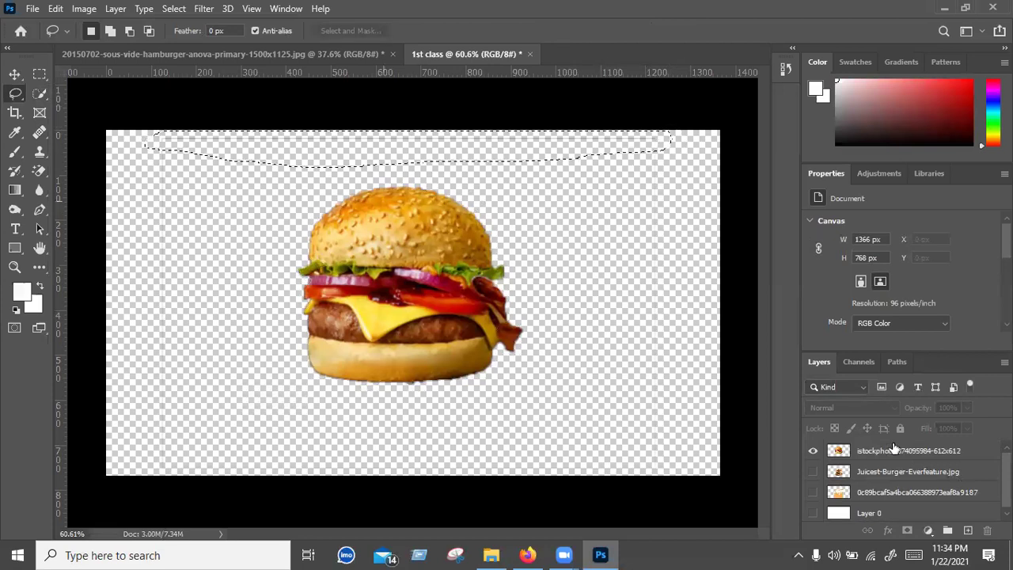
Step: Activate the cut-out burger layer and lasso stray patches on the left edge and top-left
click(916, 452)
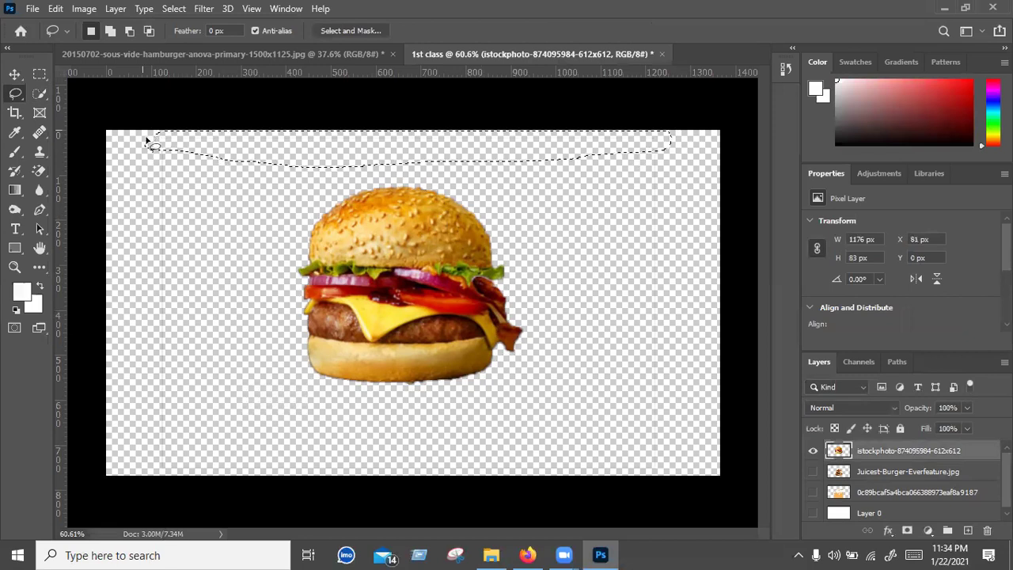
mouse_move(138, 134)
mouse_down()
mouse_move(205, 225)
mouse_move(125, 226)
mouse_up()
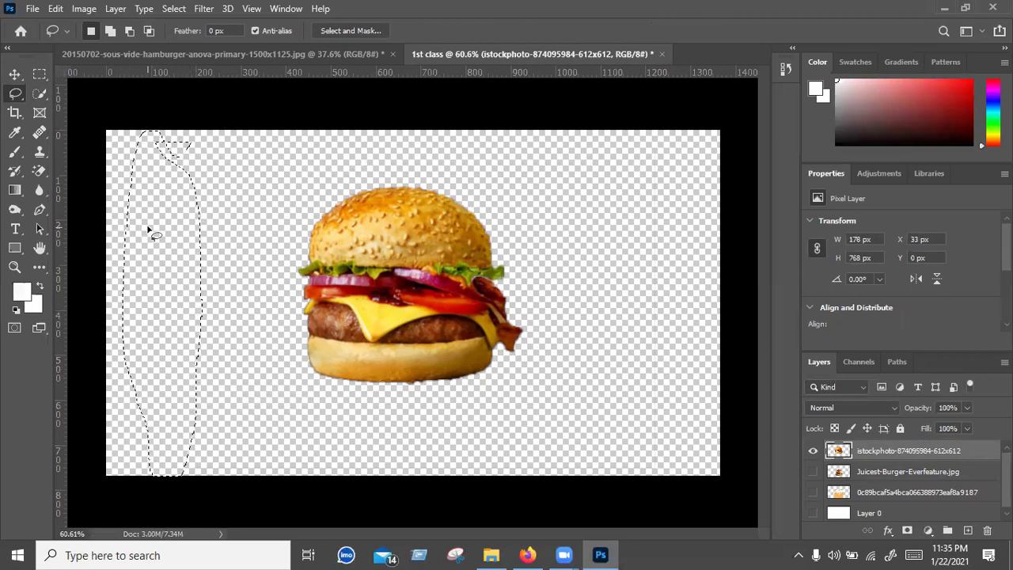
click(133, 182)
drag(149, 167, 161, 169)
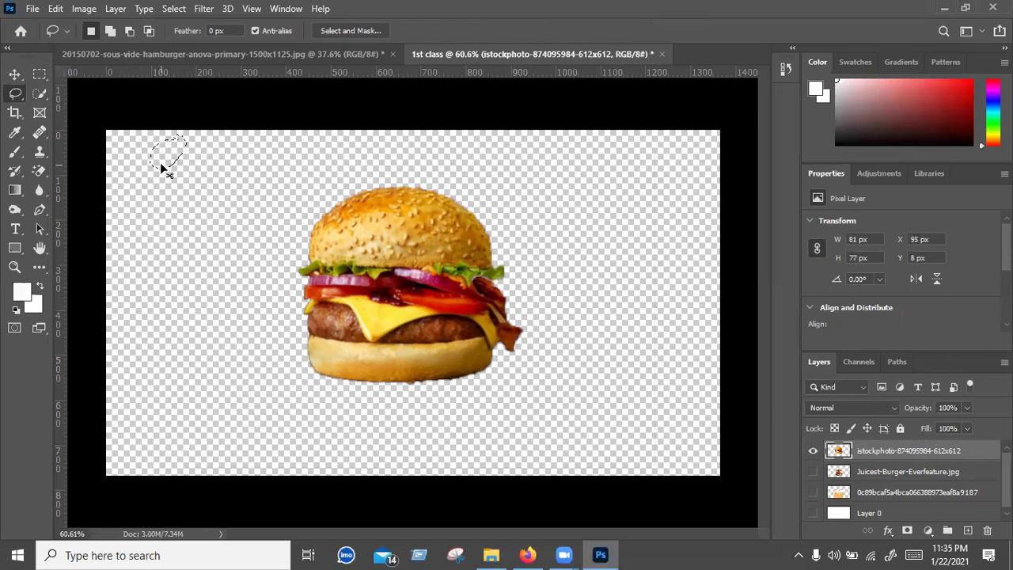
click(161, 167)
Step: Lasso and delete the stray pixels along the bottom and right of the burger
drag(131, 440, 422, 456)
drag(194, 489, 126, 441)
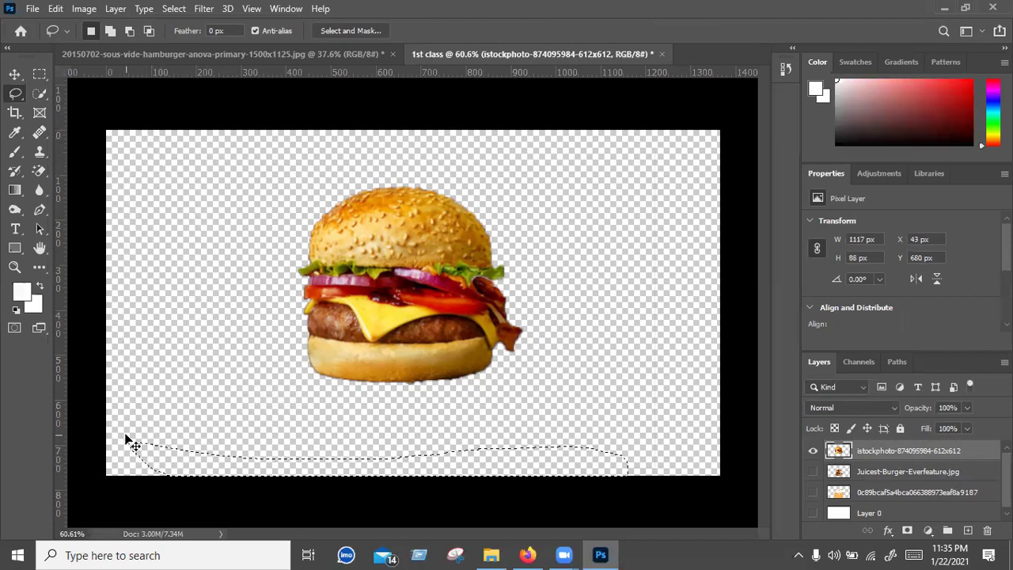
key(ctrl+d)
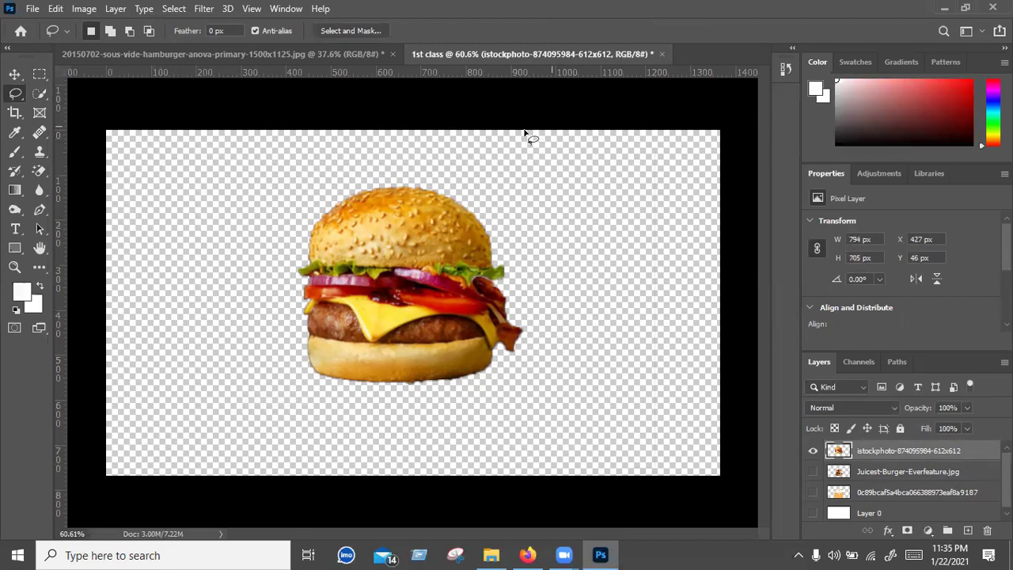
mouse_move(525, 279)
mouse_down()
mouse_move(536, 146)
mouse_move(744, 491)
mouse_up()
drag(333, 231, 333, 230)
key(Delete)
key(ctrl+d)
click(15, 74)
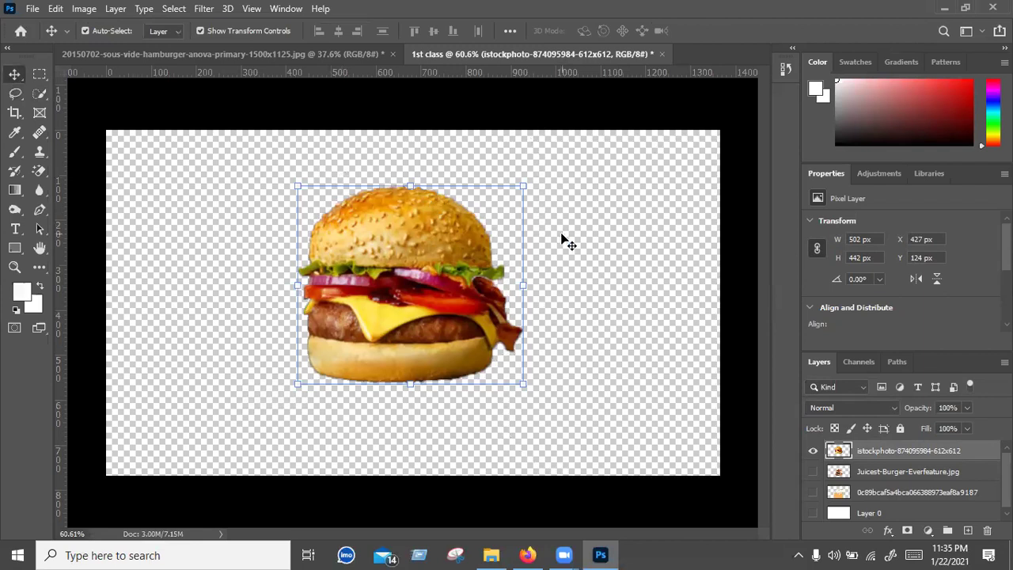
Step: Move the cut-out burger to the right side of the canvas, at X 810, Y 139
click(291, 178)
click(333, 178)
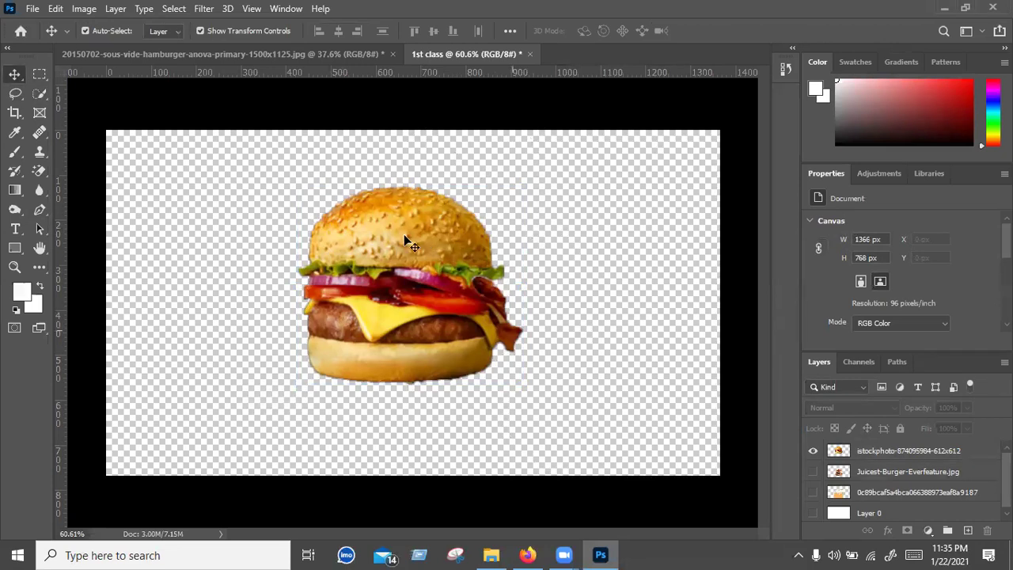
mouse_move(441, 243)
mouse_down()
mouse_move(586, 244)
mouse_move(572, 245)
mouse_up()
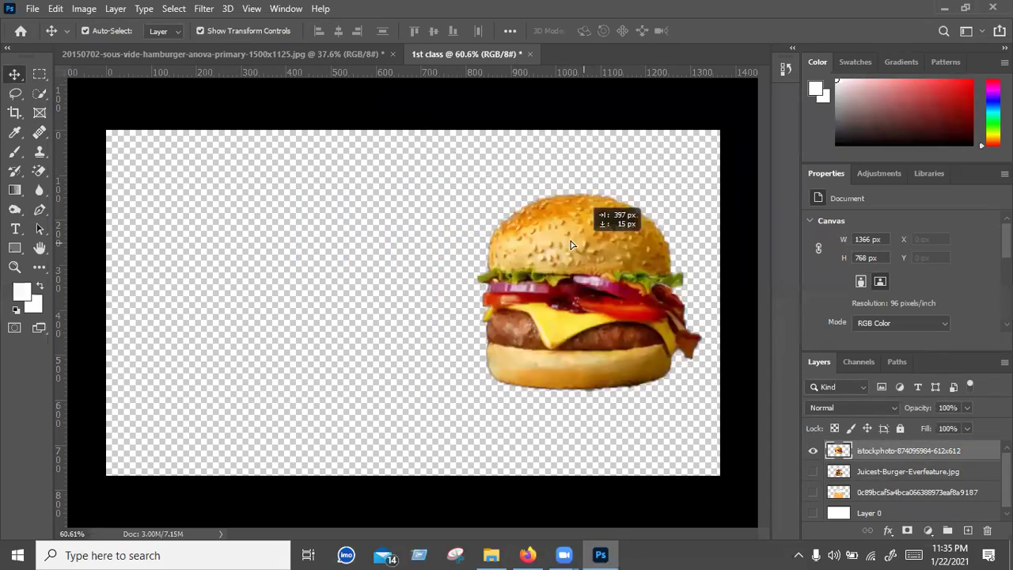
Step: Delete the Juicest, 0c89 and white Layer 0 layers, leaving only the cut-out burger
click(918, 485)
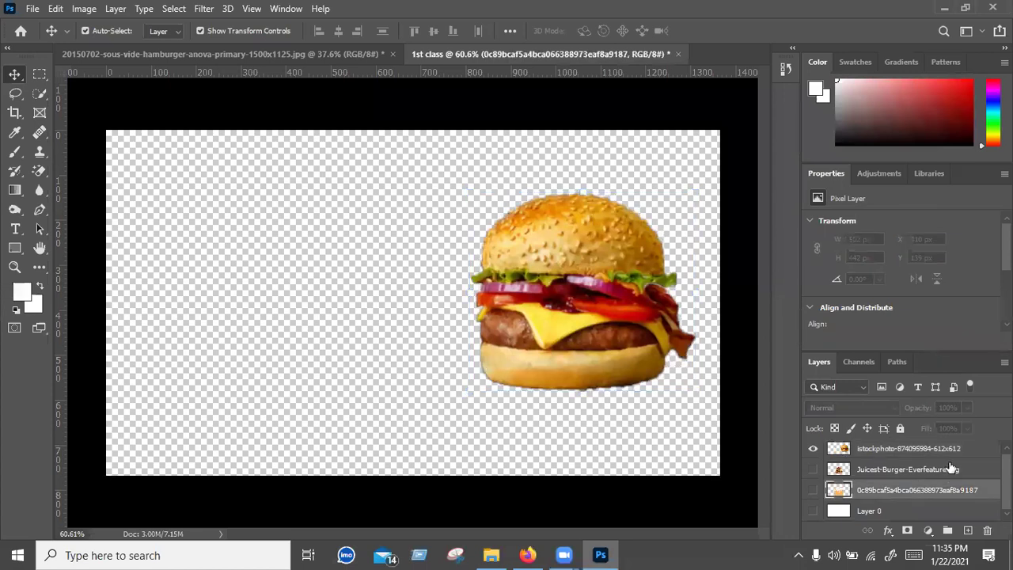
click(950, 469)
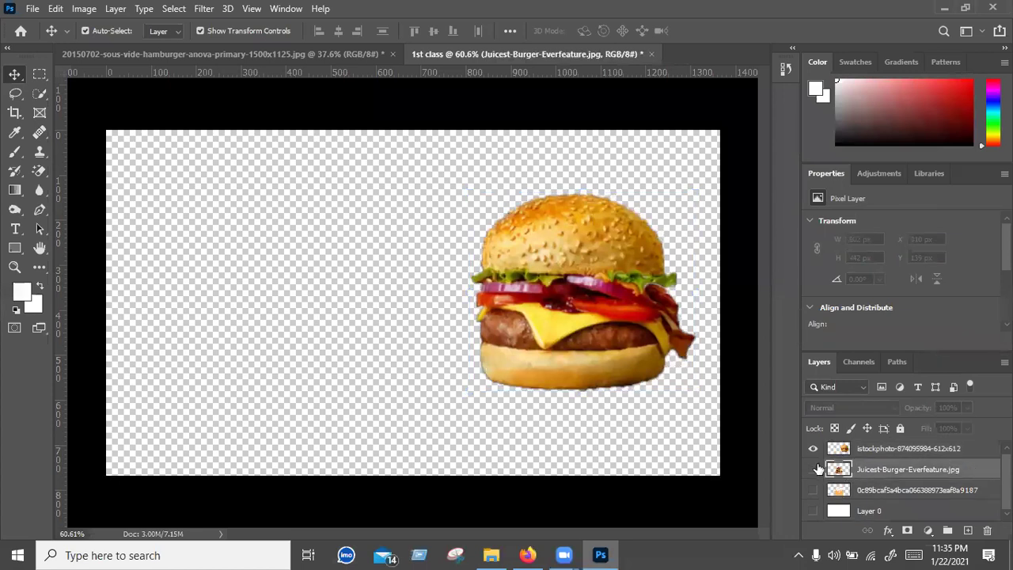
drag(819, 495, 814, 513)
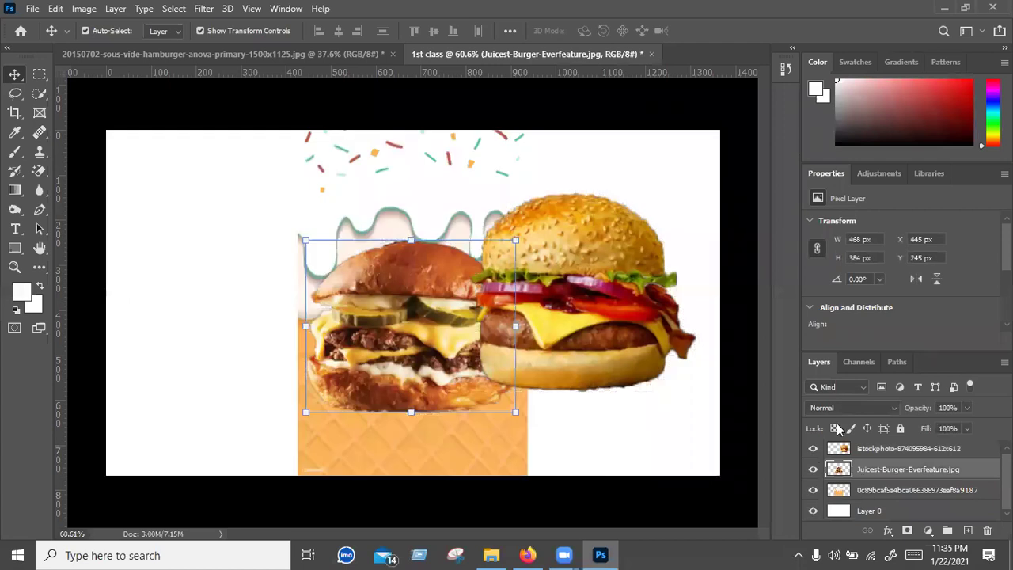
key(ctrl+z)
key(Delete)
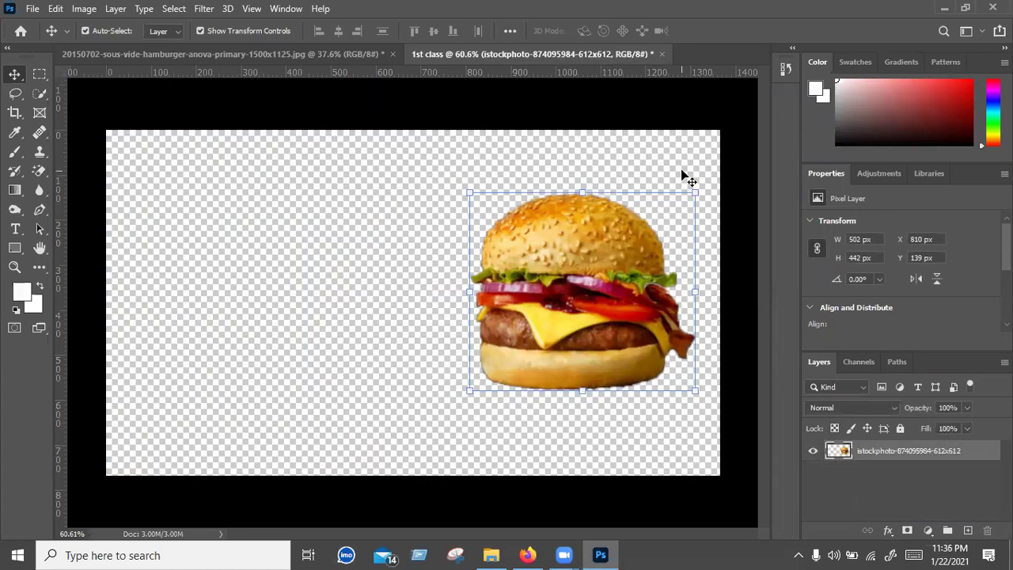
Step: Nudge the cut-out burger slightly right and down
click(891, 469)
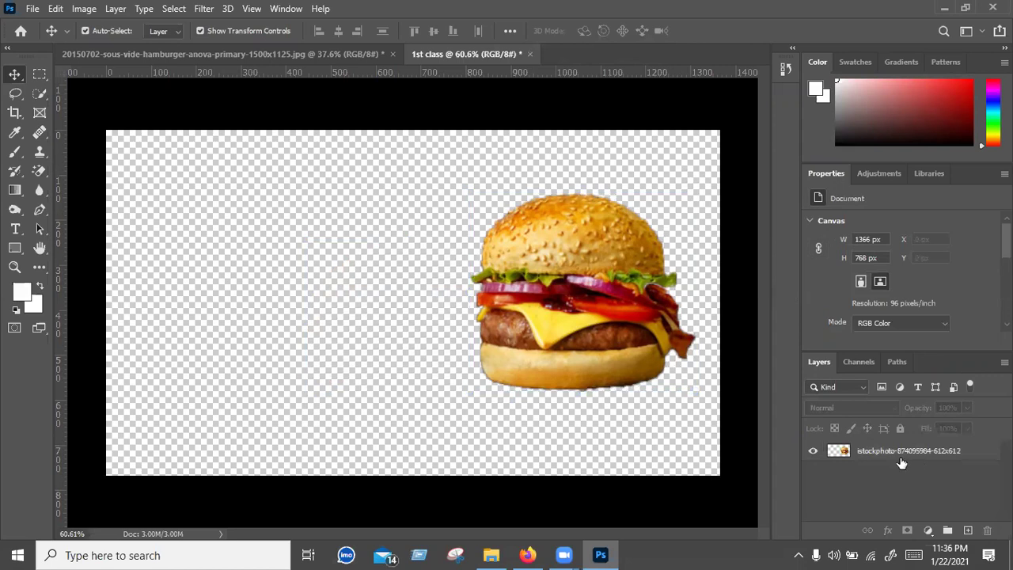
click(887, 459)
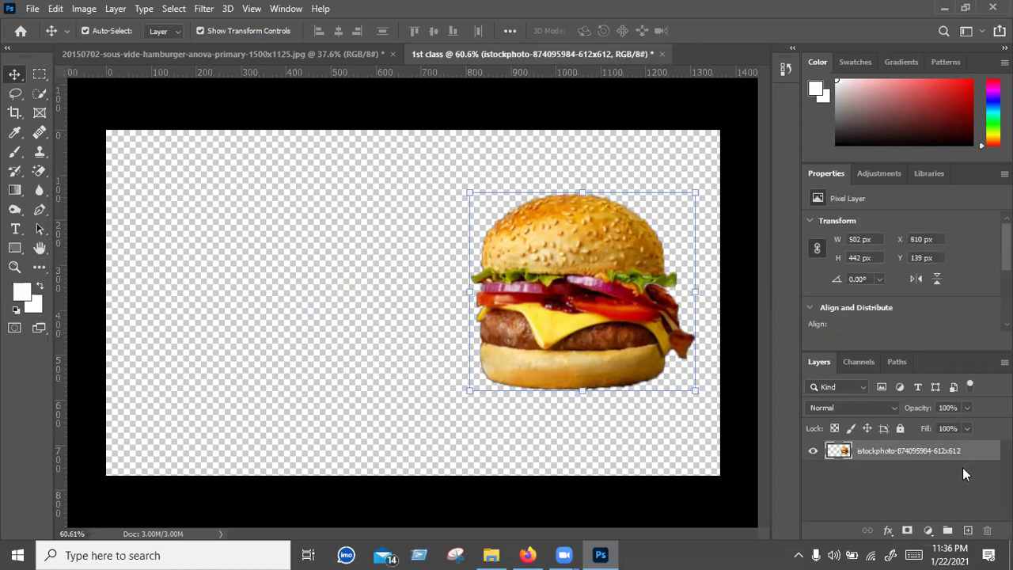
click(303, 240)
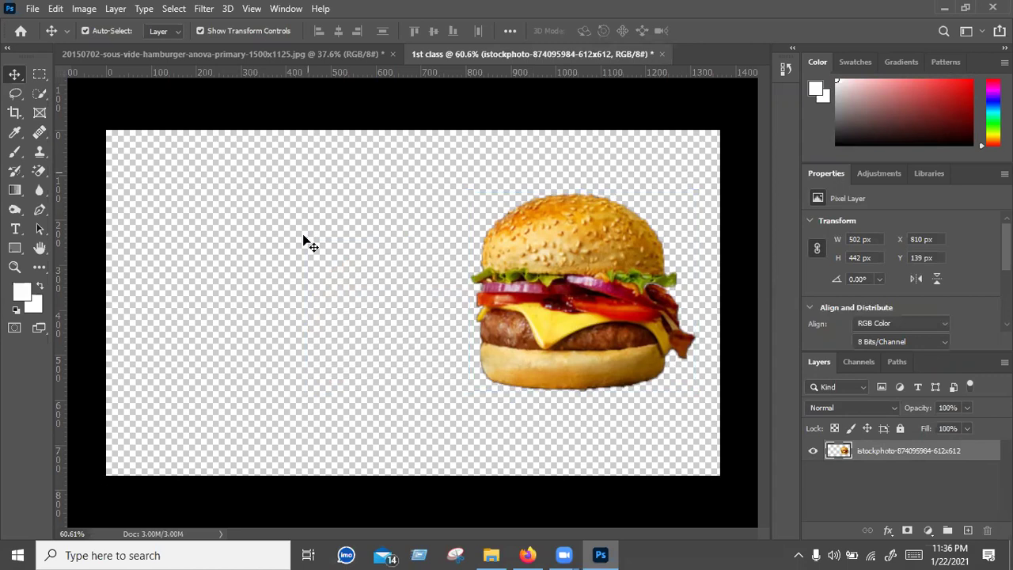
drag(569, 291, 567, 293)
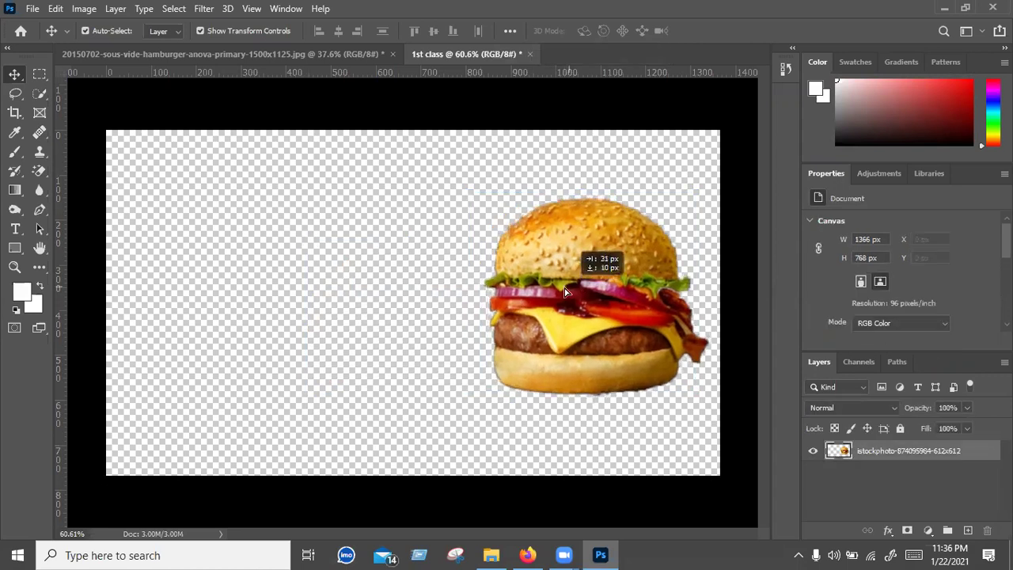
Step: Place the original burger photo at 744 × 498 px, at X 46, Y 135, left of the cut-out
click(498, 555)
mouse_move(265, 202)
mouse_down()
mouse_move(599, 456)
mouse_move(307, 317)
mouse_move(381, 301)
mouse_up()
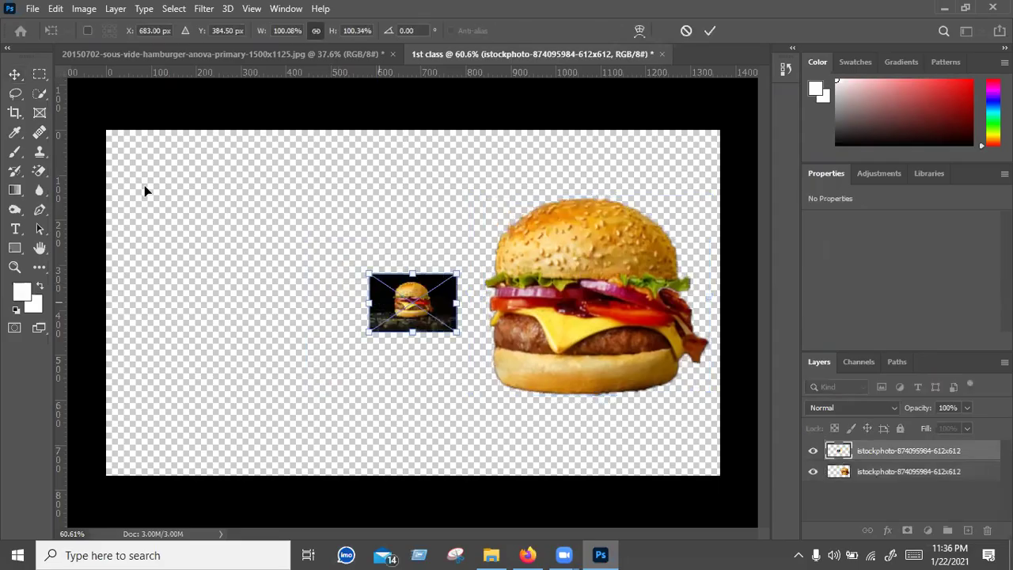
drag(123, 164, 116, 156)
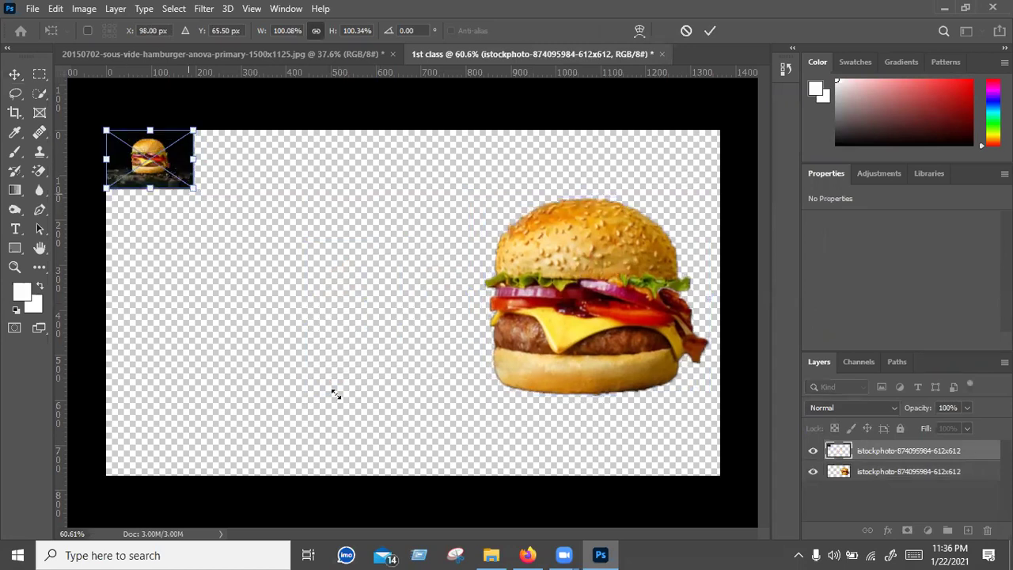
drag(190, 191, 409, 483)
drag(483, 382, 441, 351)
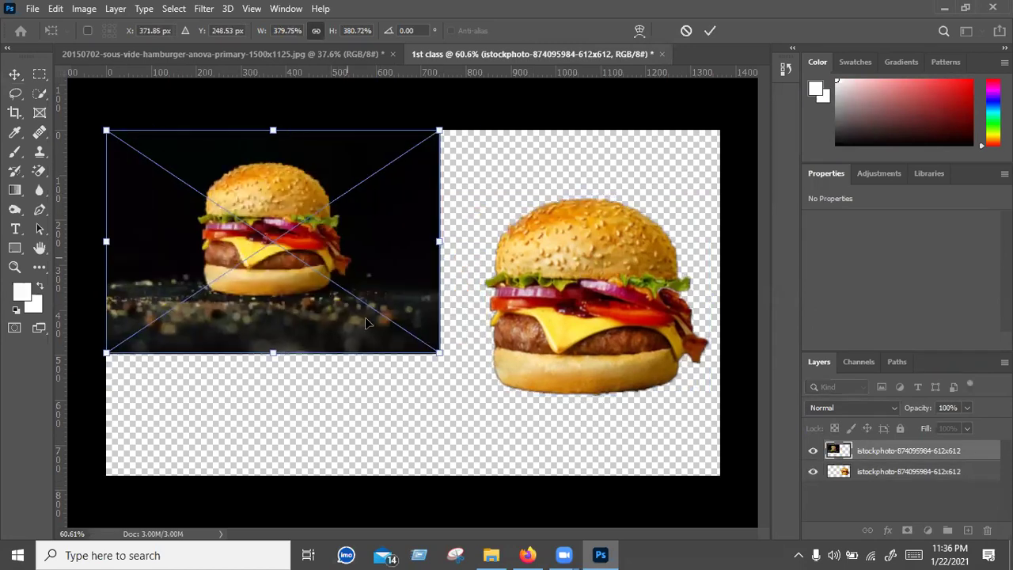
drag(372, 321, 394, 385)
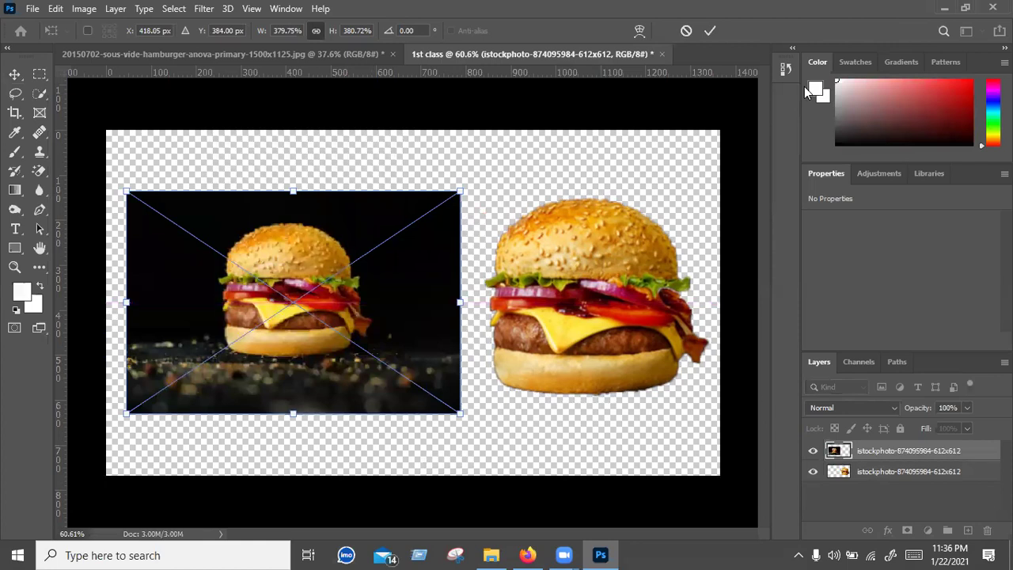
key(Return)
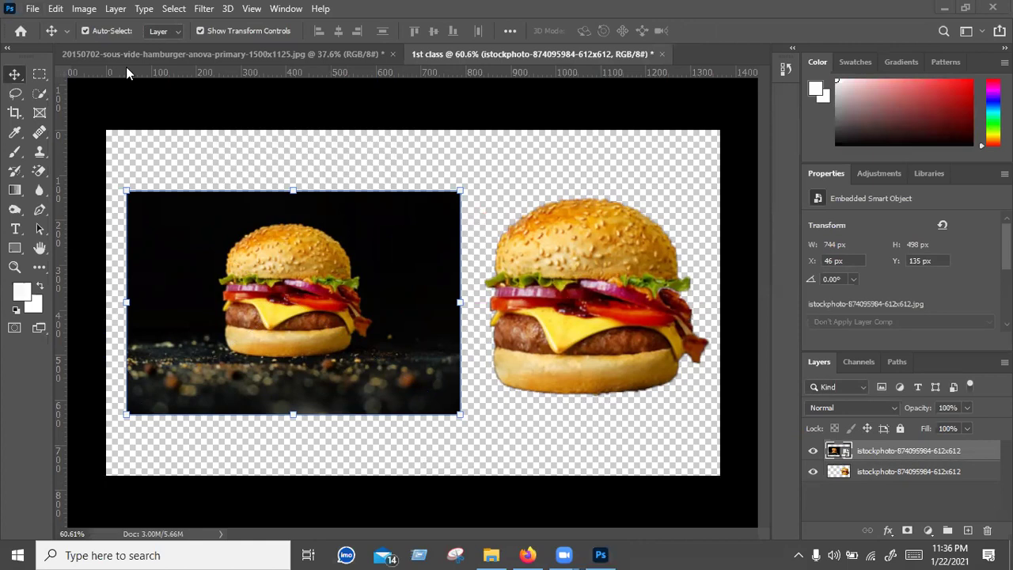
Step: Save the document to the Desktop as burger.psd in Photoshop (*.PSD) format
click(32, 9)
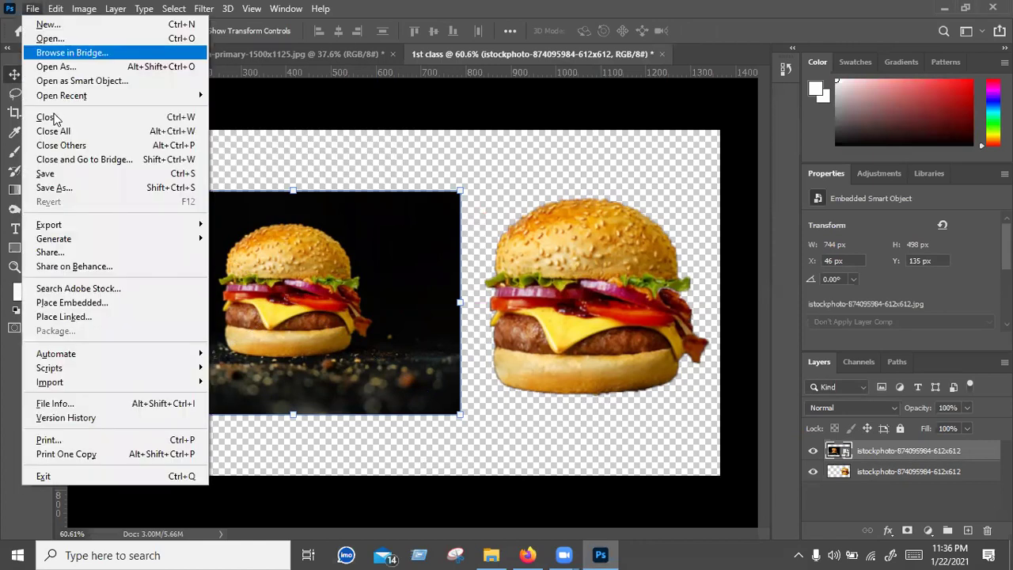
click(82, 187)
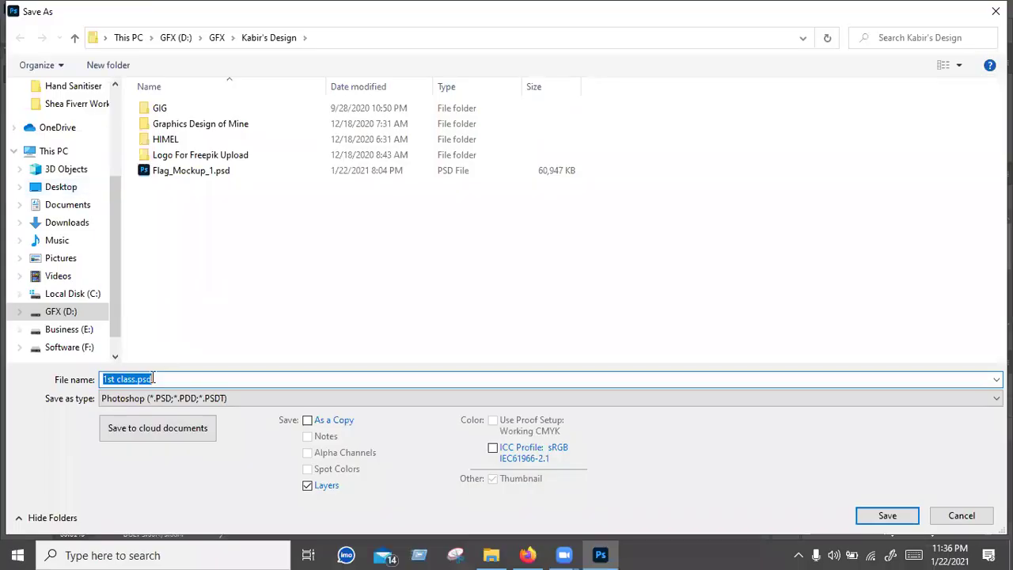
click(176, 378)
double_click(176, 379)
click(167, 381)
key(ctrl+a)
text(burge)
mouse_move(63, 197)
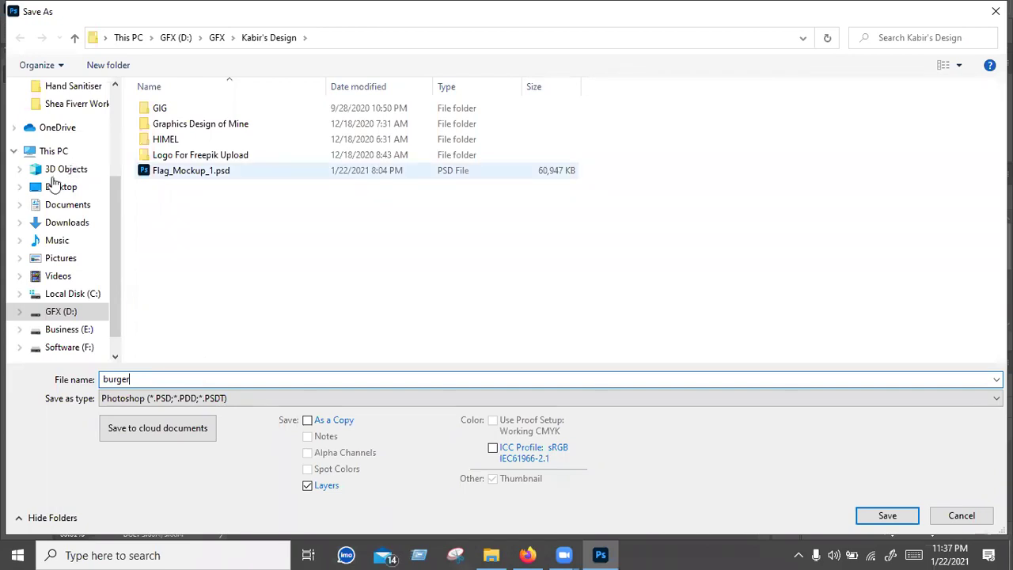
click(85, 188)
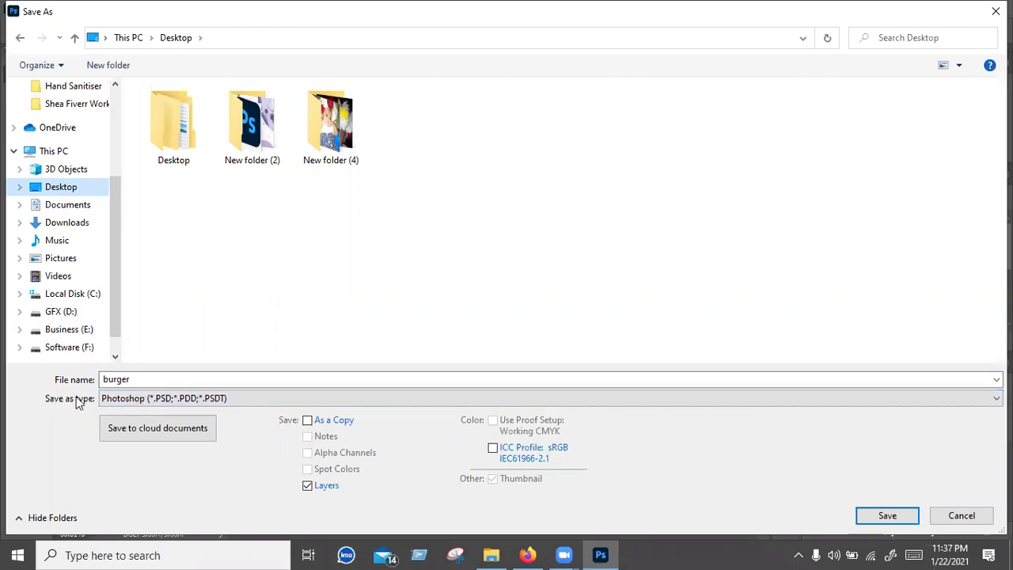
click(154, 404)
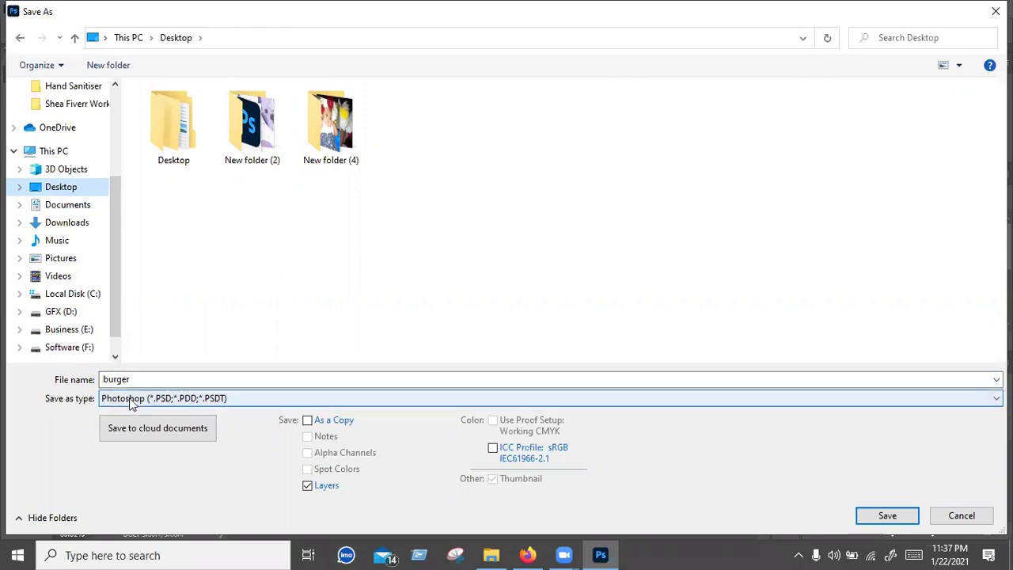
click(887, 516)
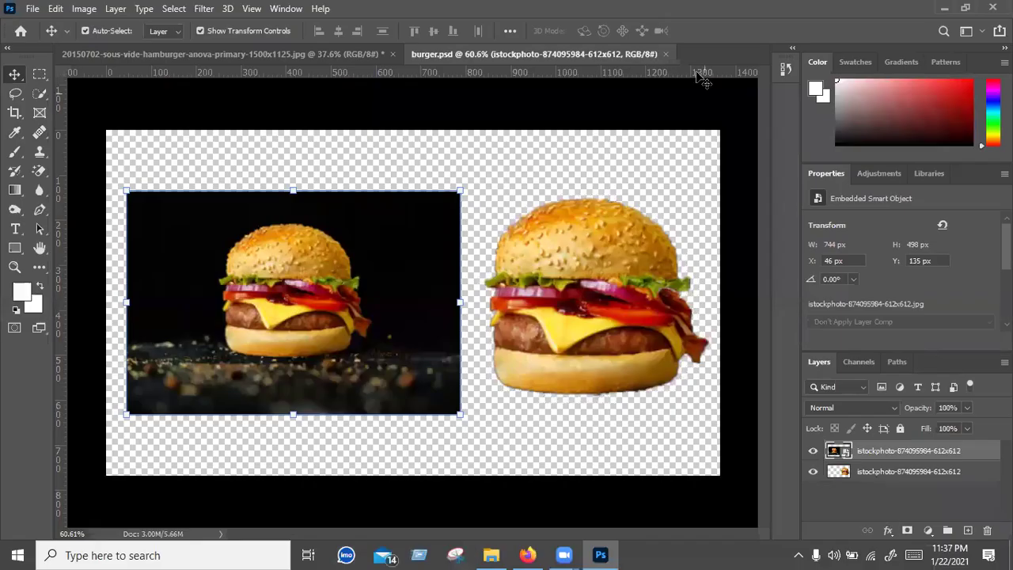
Step: Minimize Photoshop, check the burger.psd icon on the desktop, and return to Photoshop
click(943, 8)
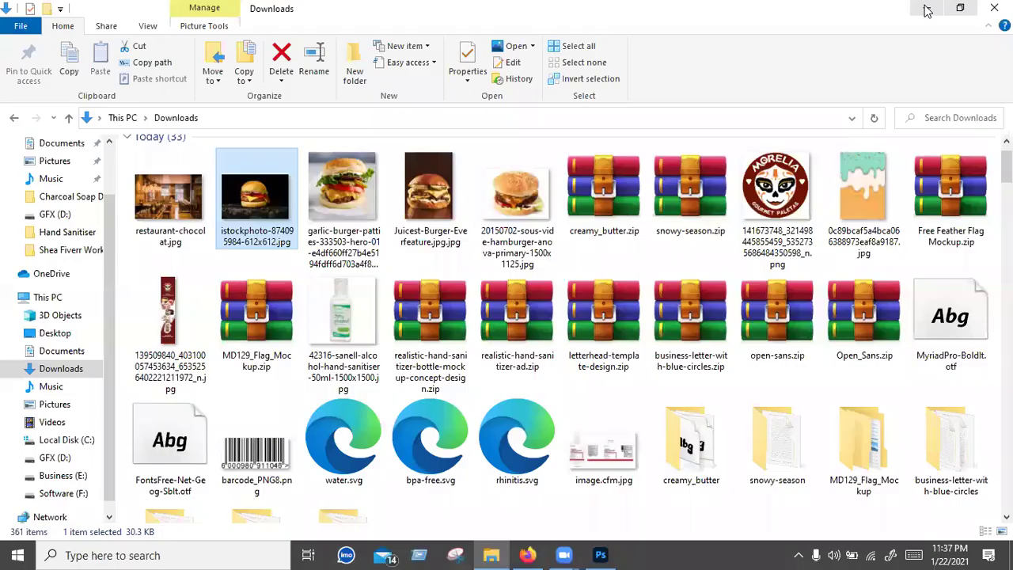
click(928, 10)
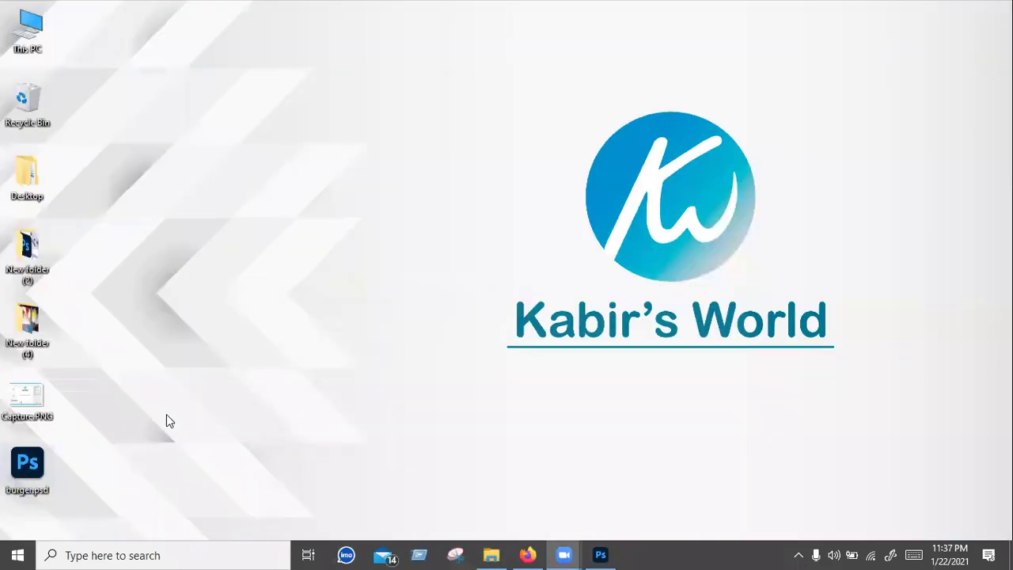
drag(270, 178, 330, 213)
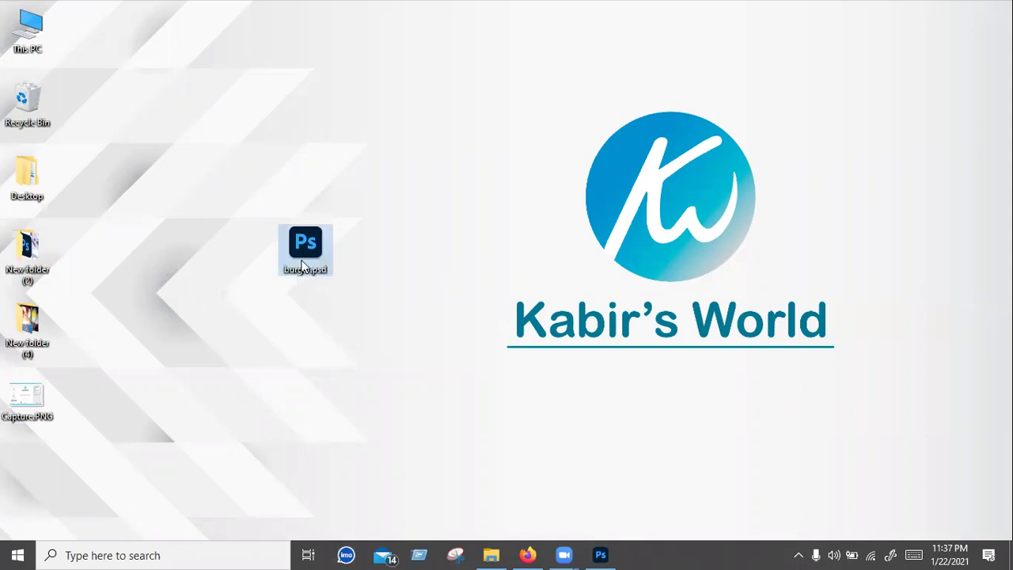
click(601, 555)
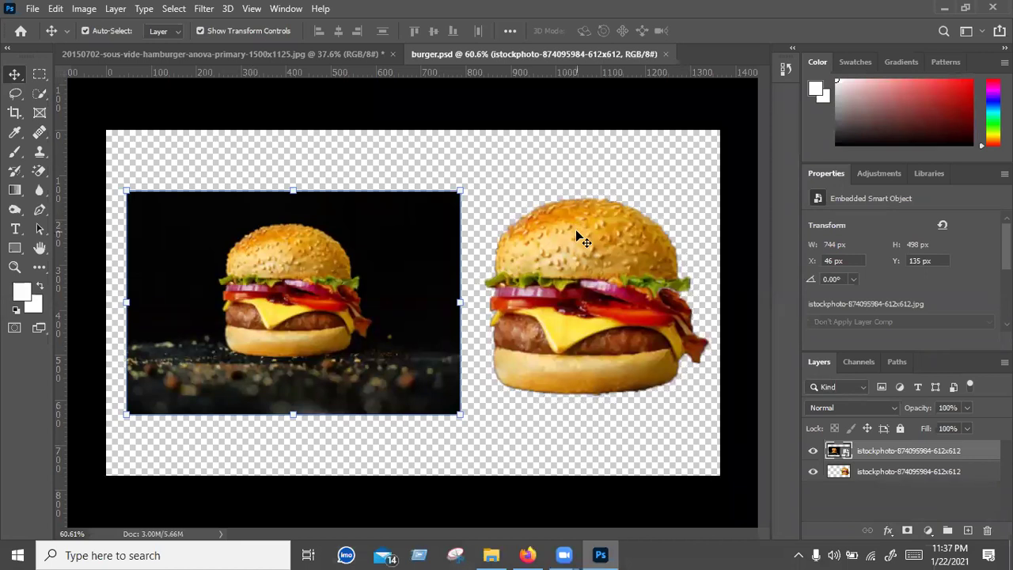
click(944, 8)
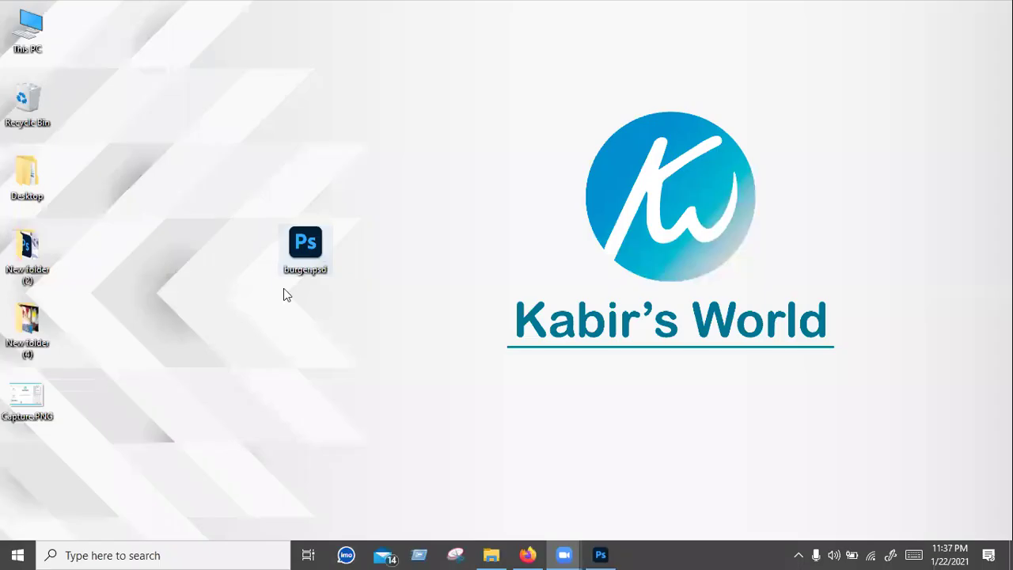
click(329, 240)
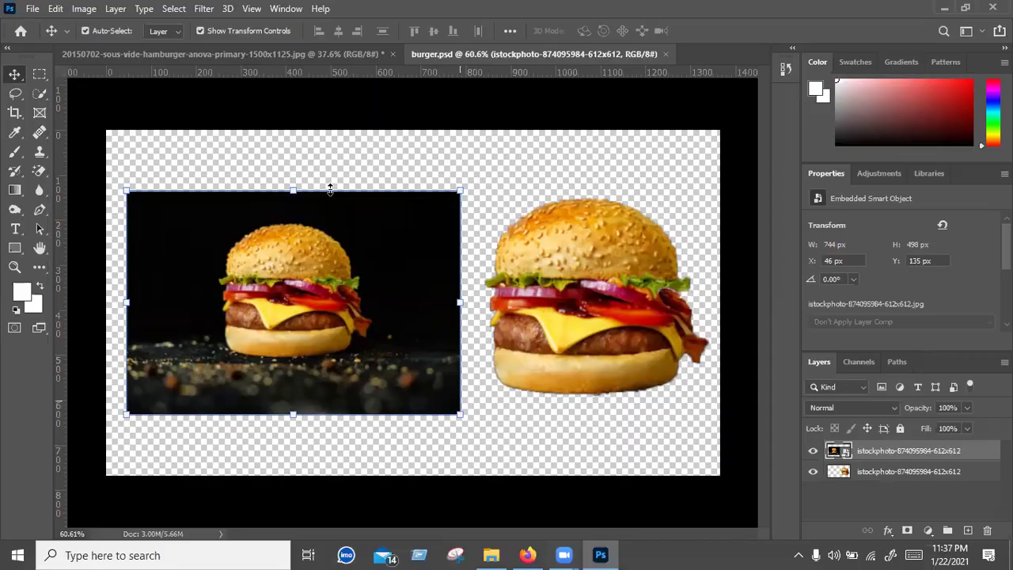
click(32, 9)
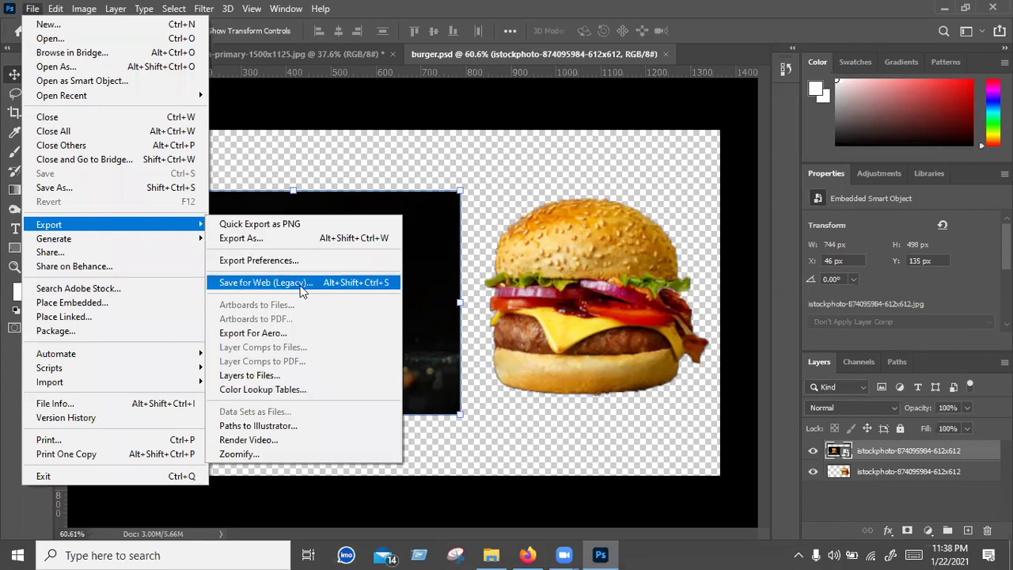
mouse_move(49, 225)
key(Escape)
Step: In Save for Web (Legacy), switch the format from JPEG to PNG-24 with Transparency on
click(277, 281)
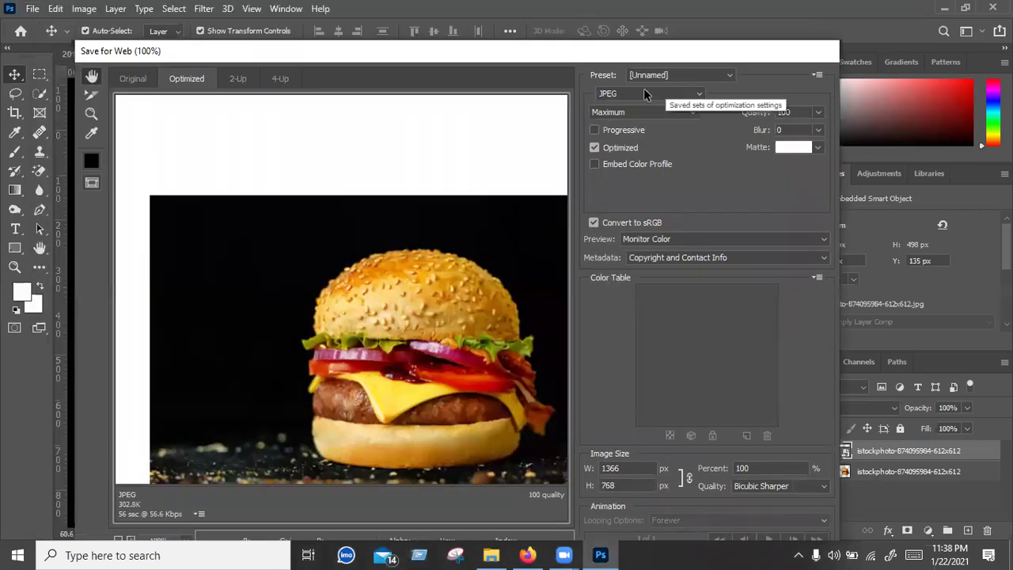
click(633, 94)
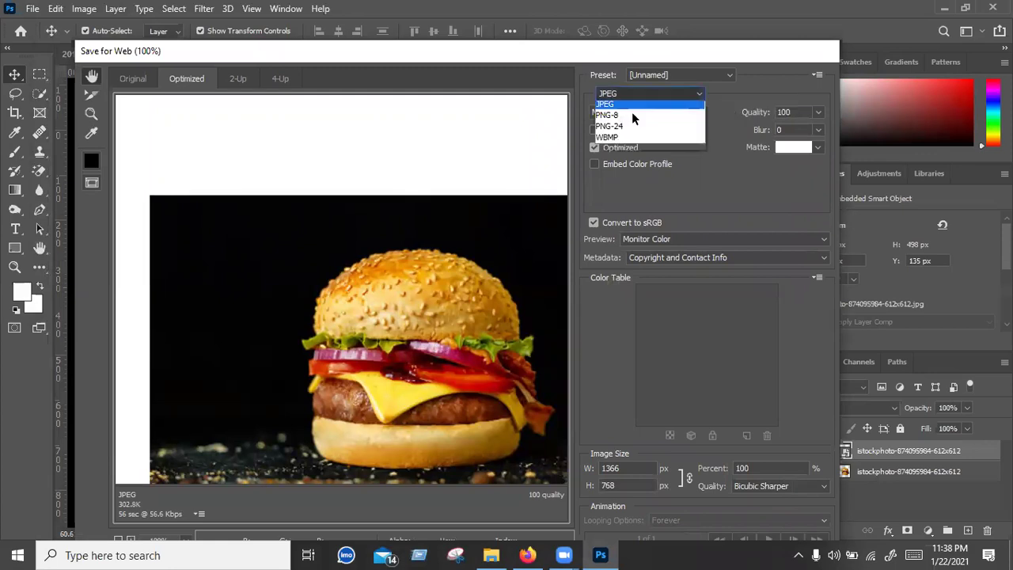
click(629, 141)
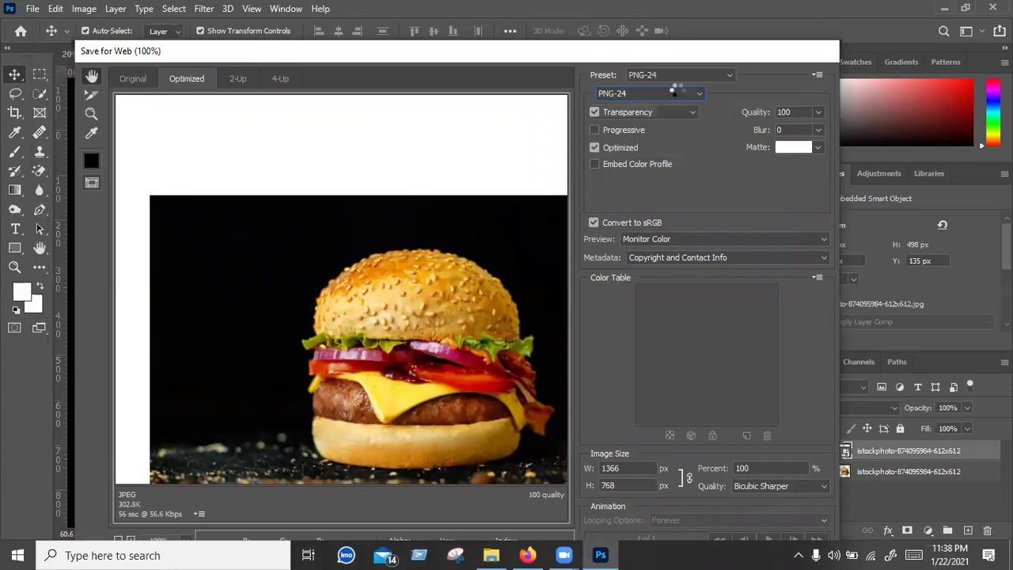
click(678, 77)
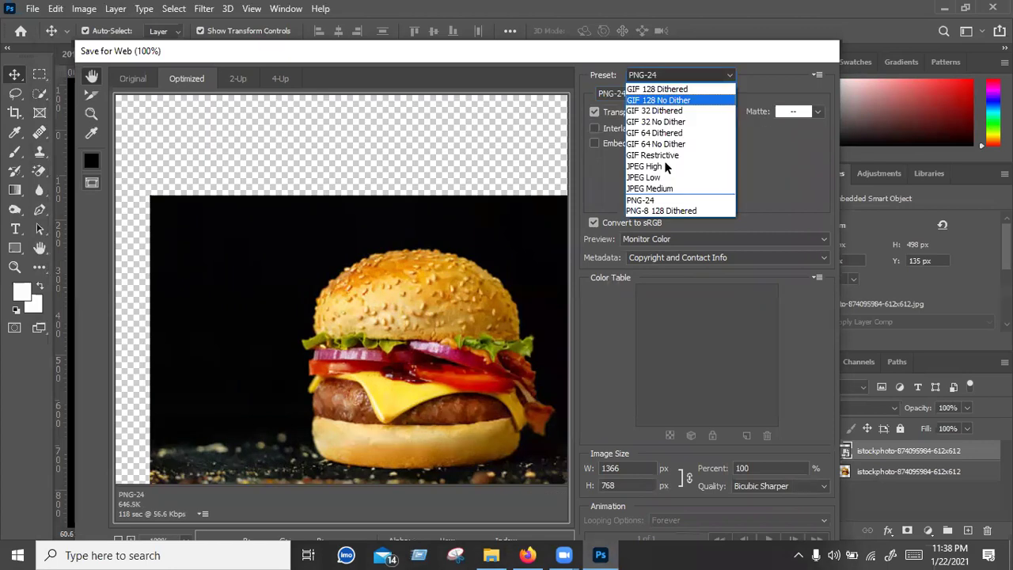
click(658, 204)
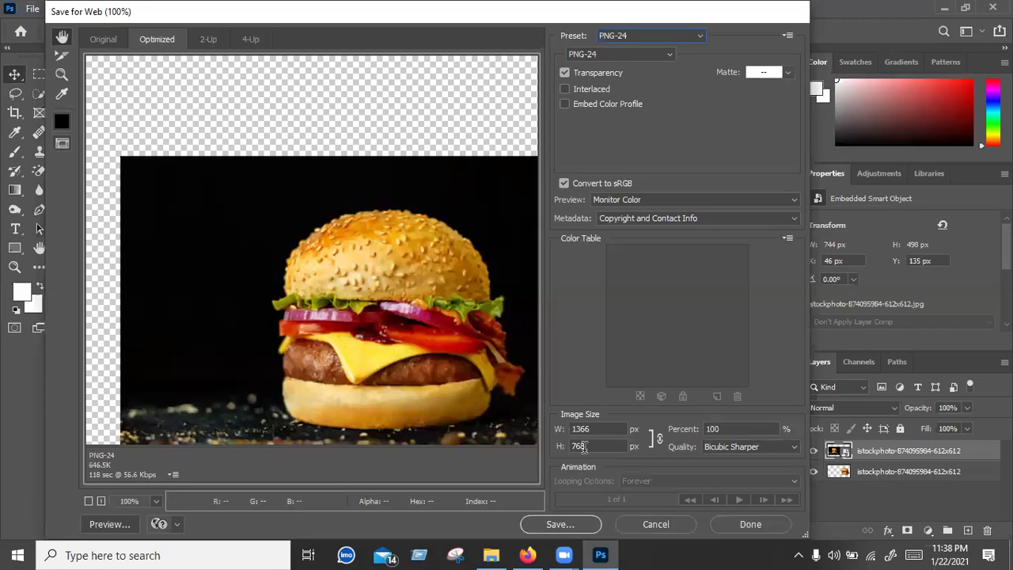
Step: Change the export height from 768 to 300 px
double_click(601, 446)
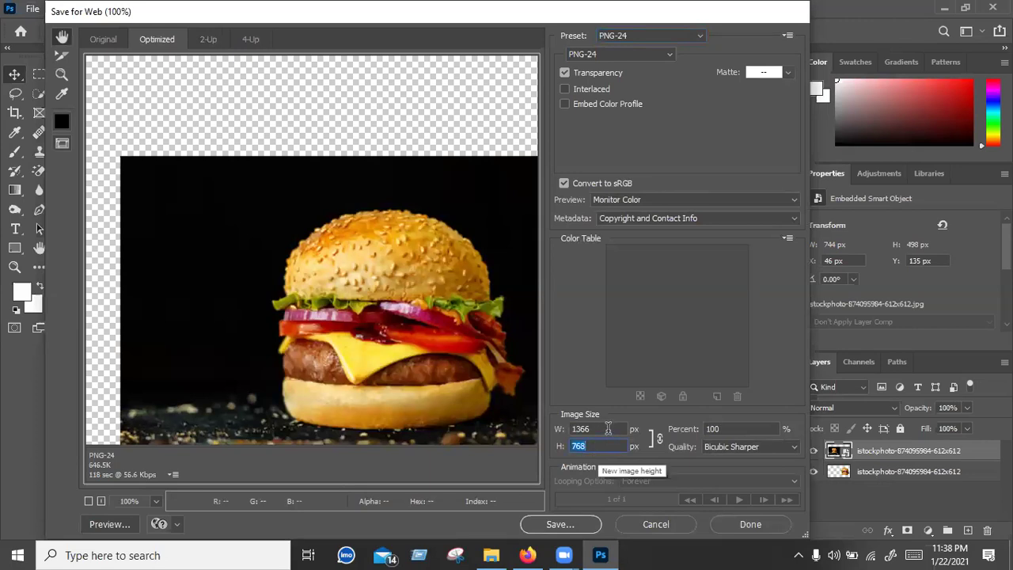
click(602, 430)
key(Tab)
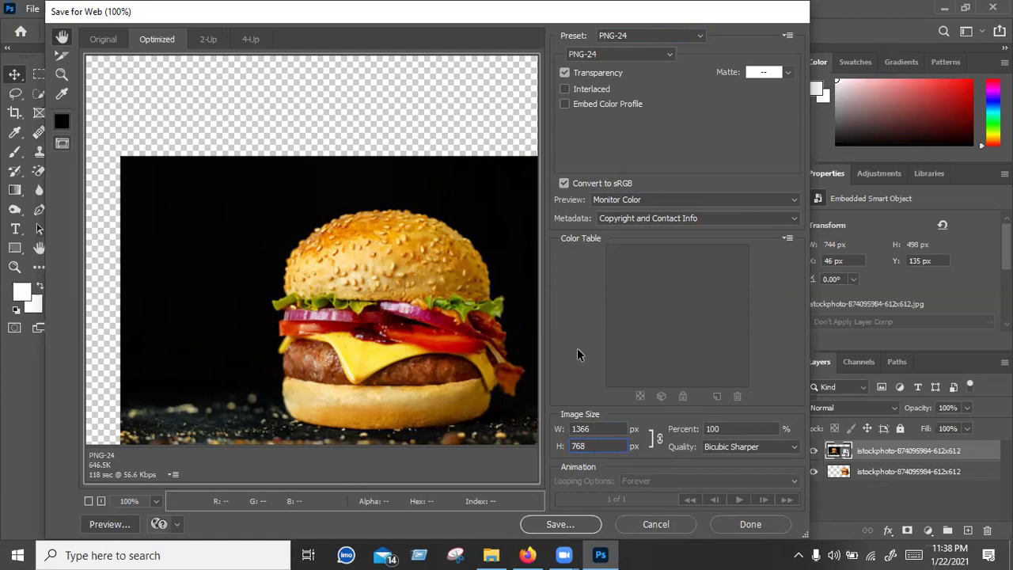
double_click(571, 447)
click(600, 445)
click(599, 447)
drag(591, 445, 554, 452)
text(300)
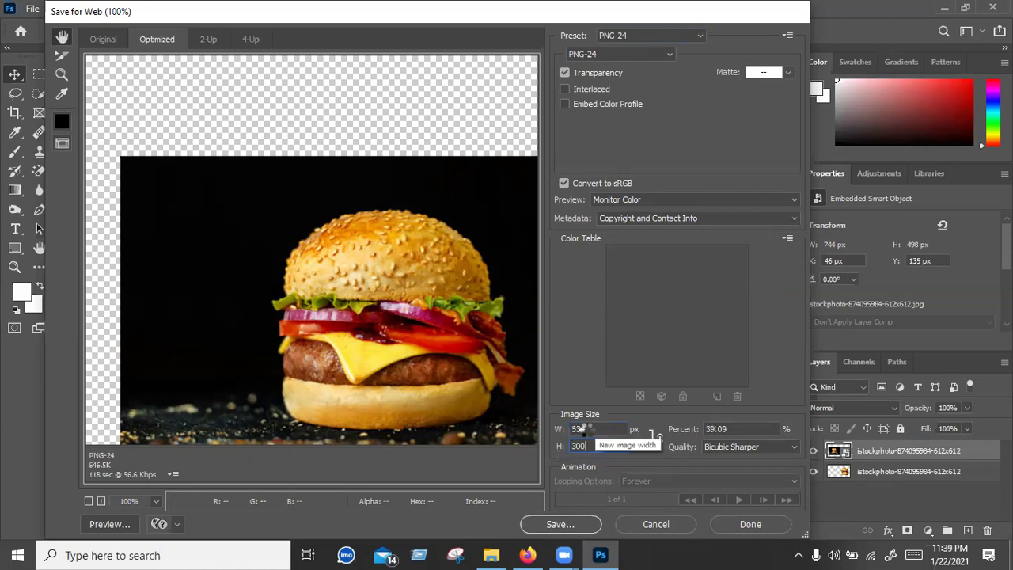
click(582, 429)
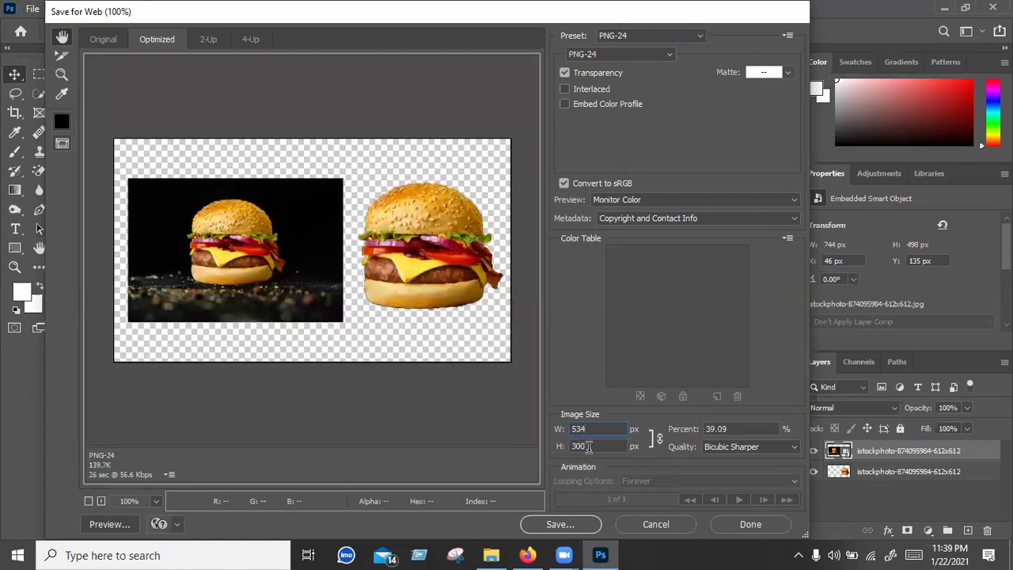
Step: Raise the export height to 500, then 1000 px, giving 1779 × 1000 (130.23%)
double_click(598, 447)
text(500)
click(599, 429)
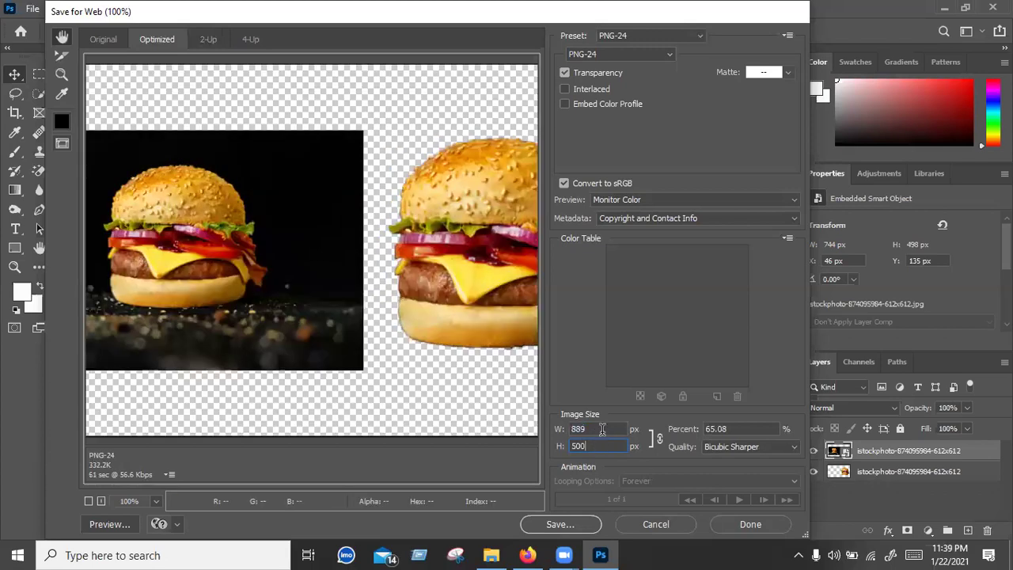
click(604, 441)
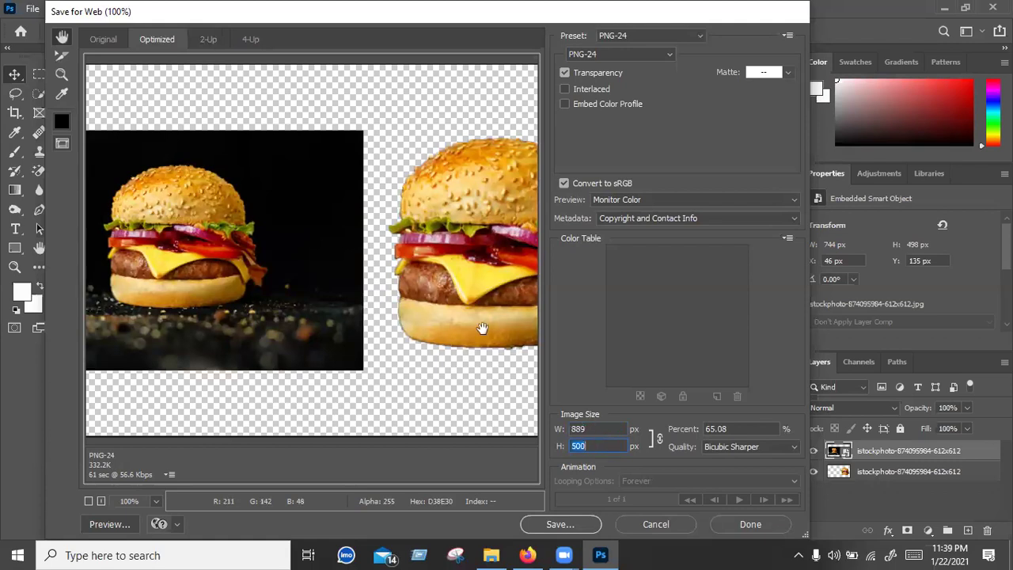
text(10)
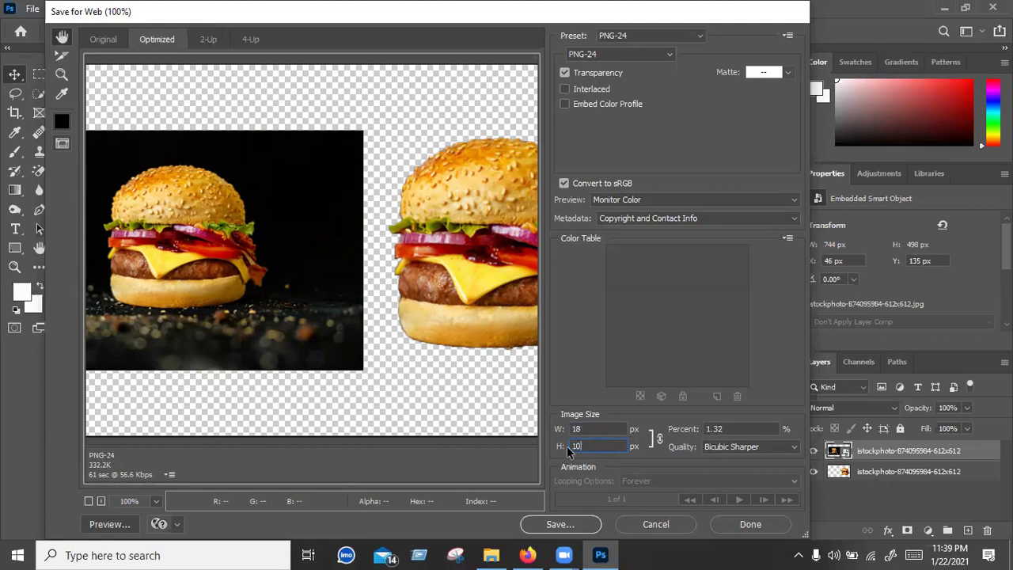
text(00)
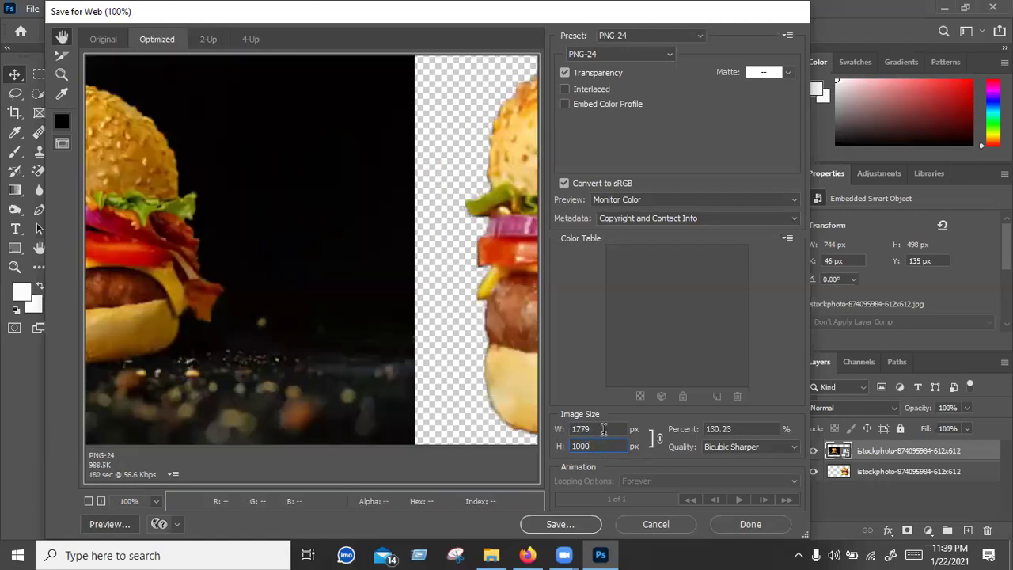
click(602, 429)
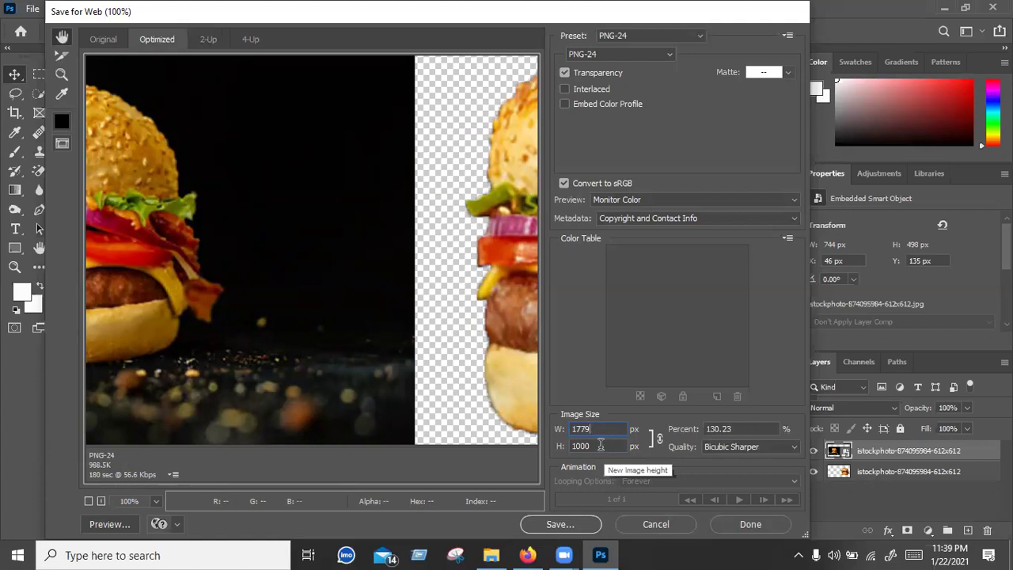
click(600, 446)
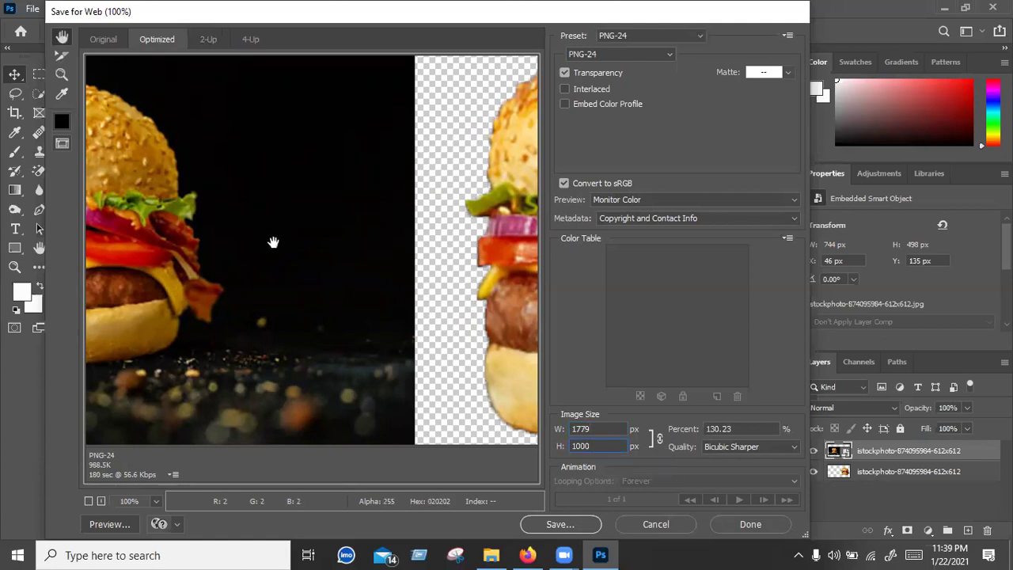
Step: Choose the Desktop as the save location and keep the file name burger.png
click(578, 535)
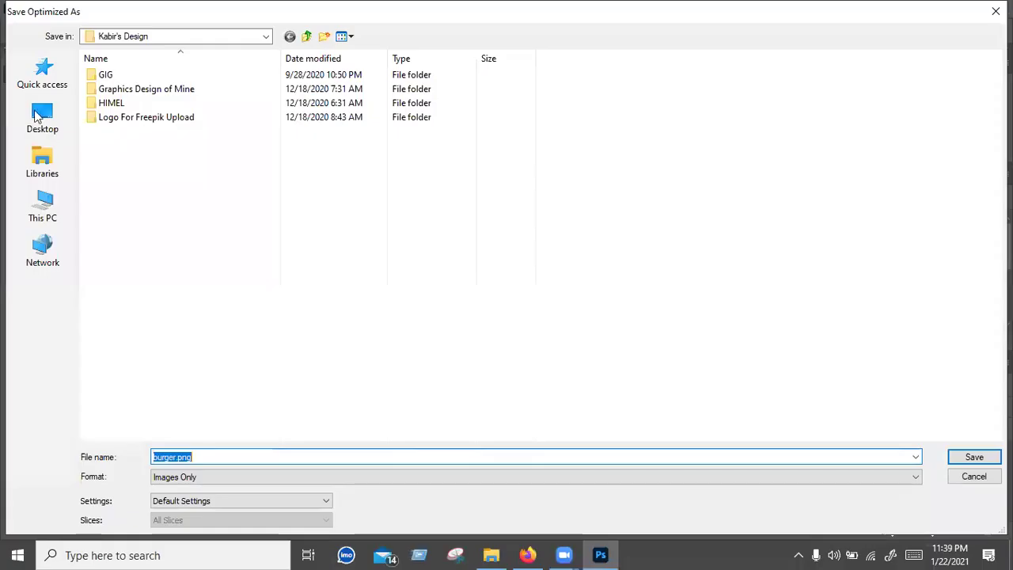
click(38, 120)
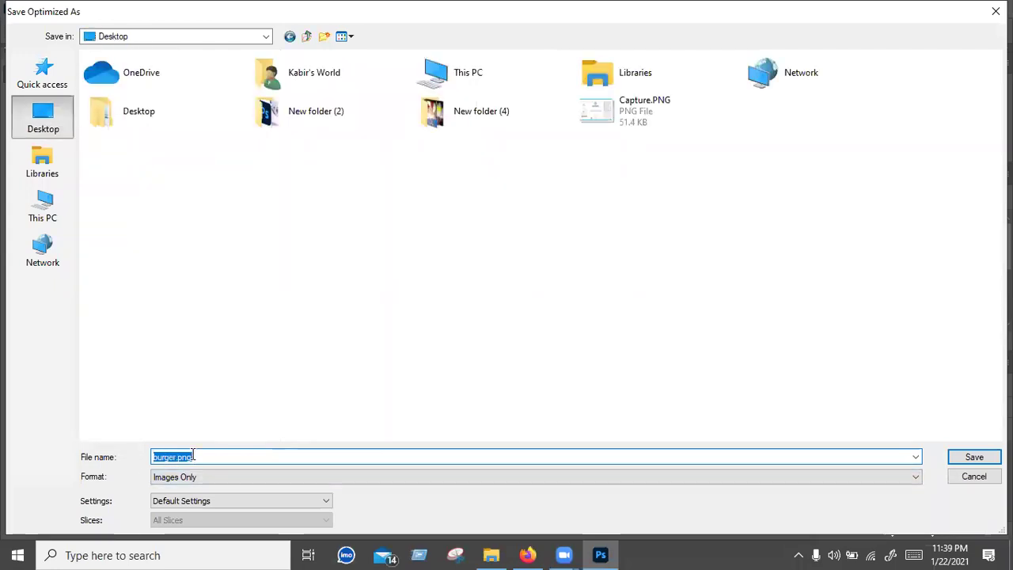
drag(194, 457, 178, 457)
click(202, 457)
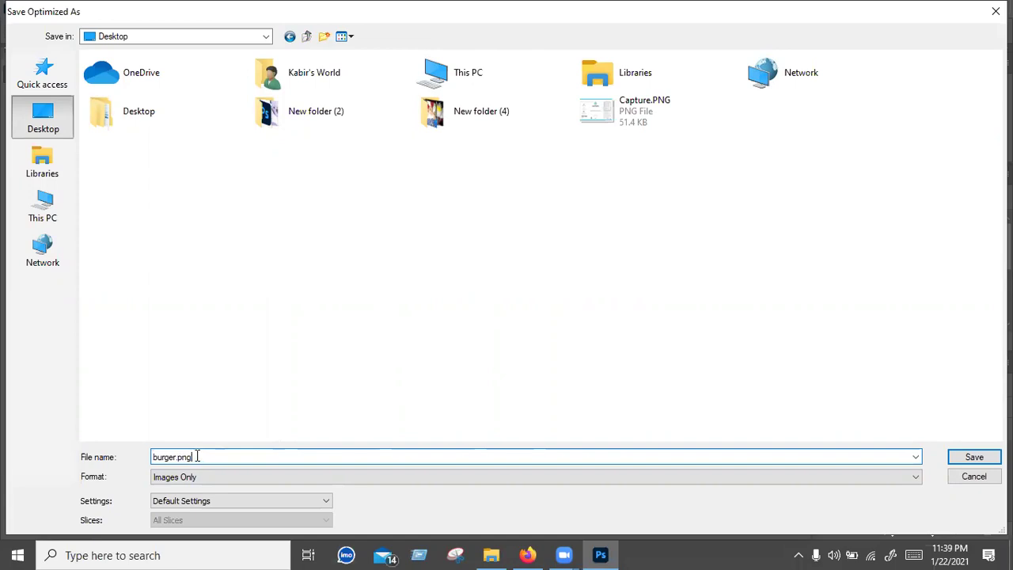
click(164, 457)
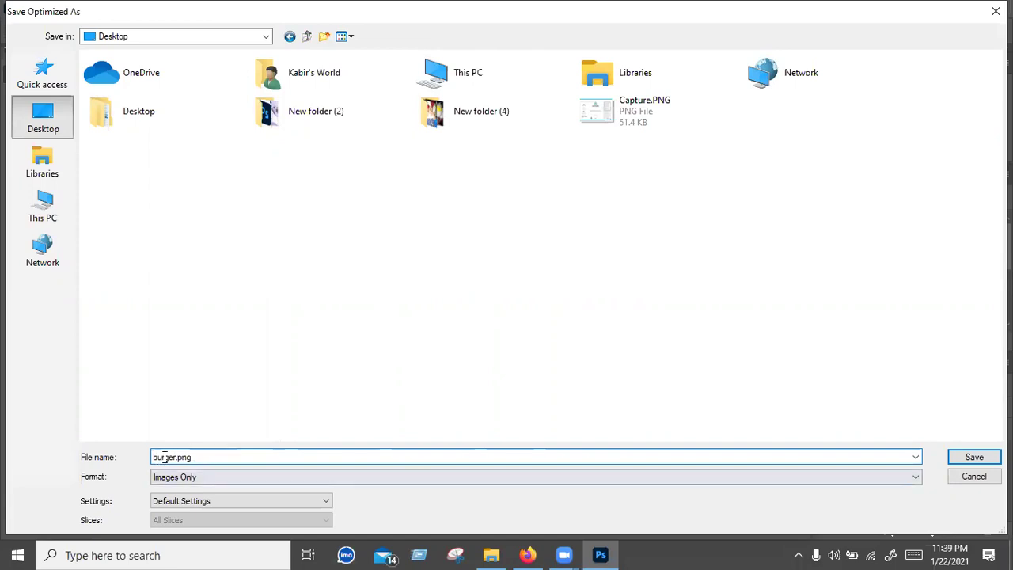
key(ctrl+a)
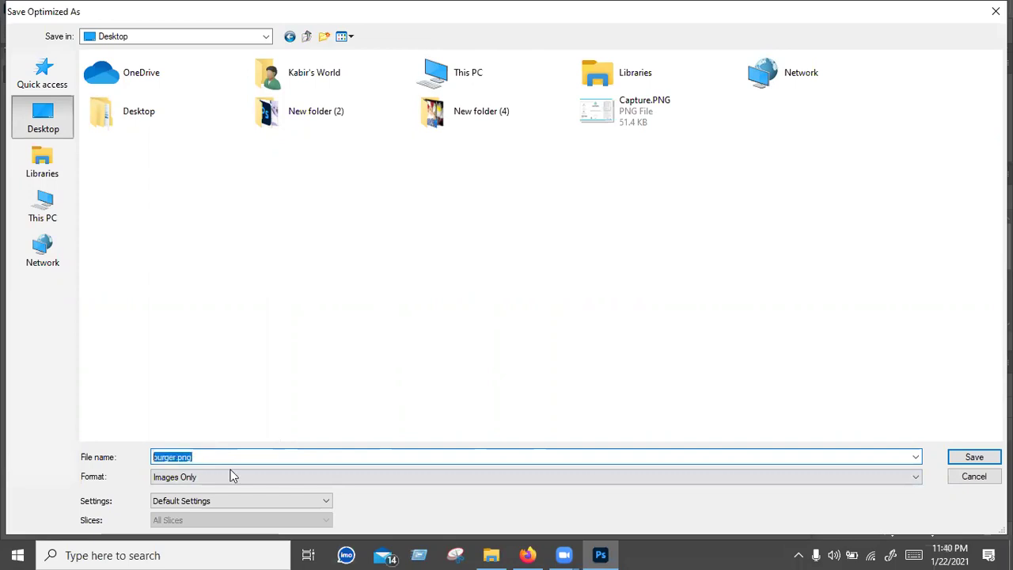
click(249, 456)
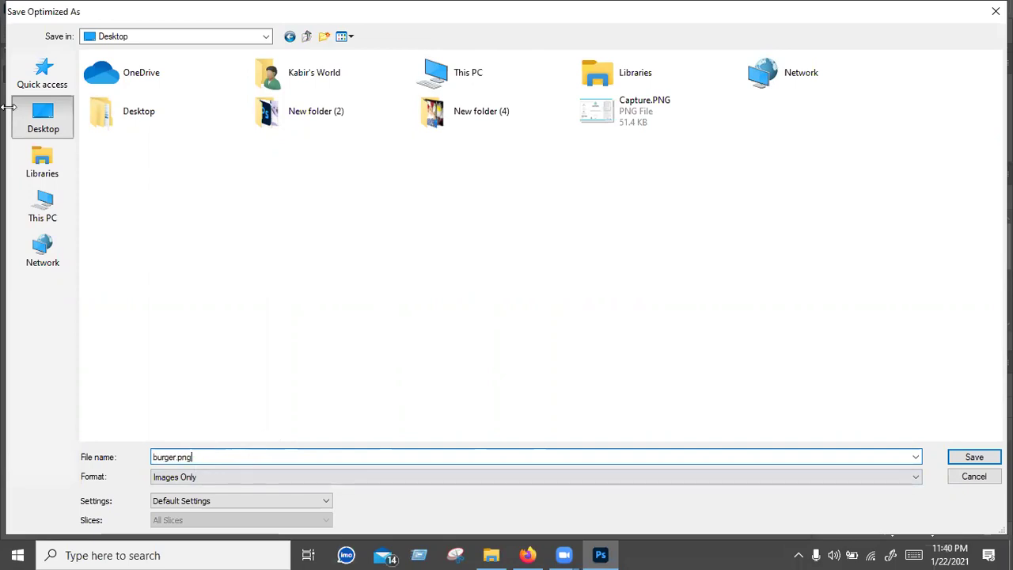
Step: Save burger.png, then drag its desktop icon next to burger.psd
click(975, 458)
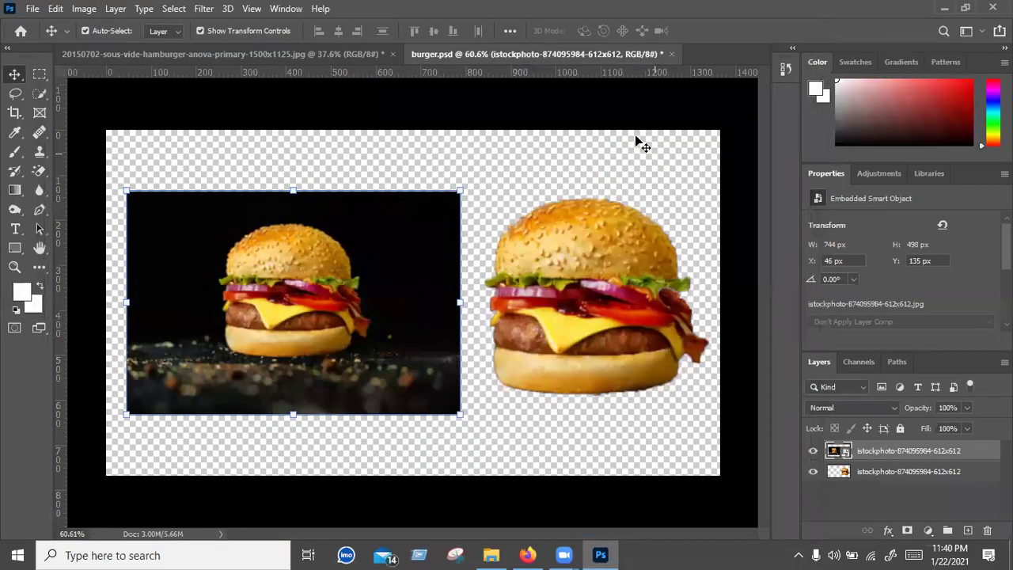
click(943, 8)
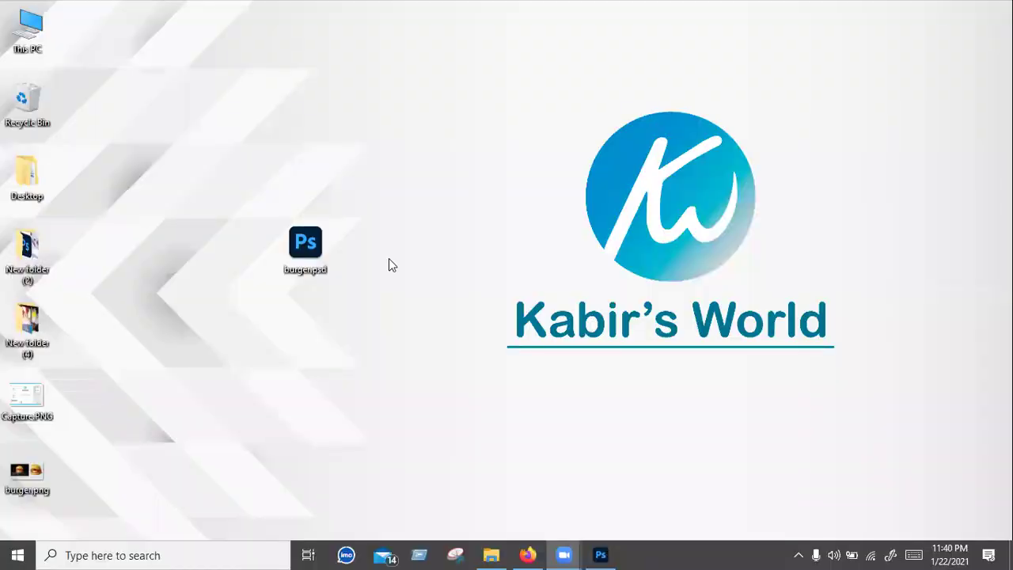
mouse_move(27, 473)
mouse_down()
mouse_move(422, 267)
mouse_move(420, 253)
mouse_up()
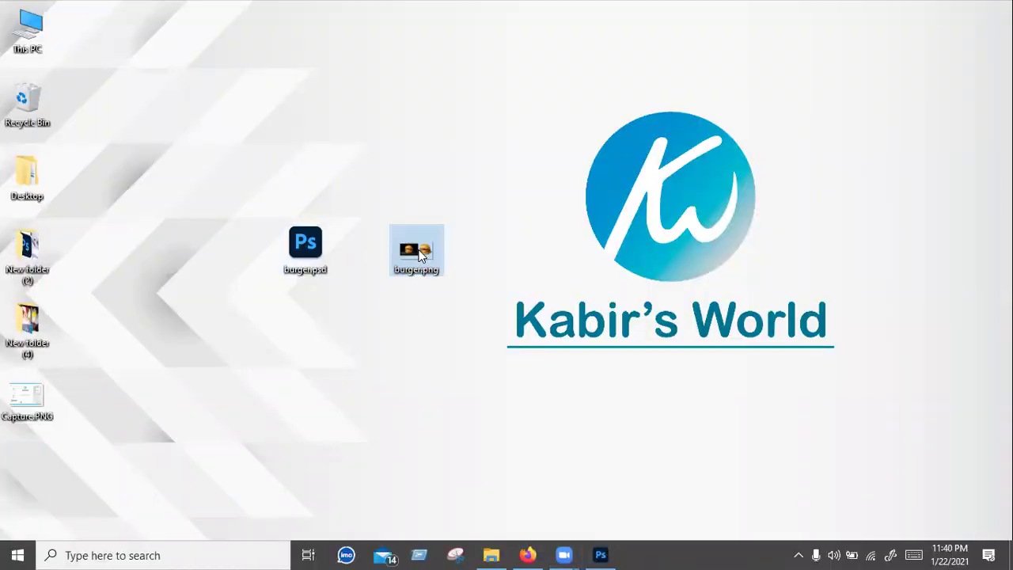
Step: View burger.png in Photos to check both burgers, then close the viewer
key(Return)
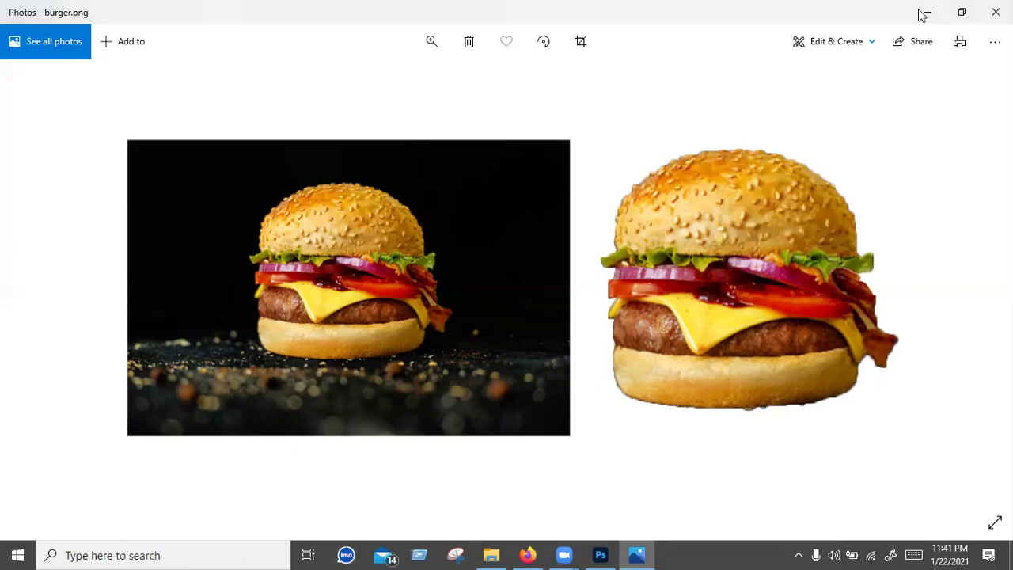
click(637, 554)
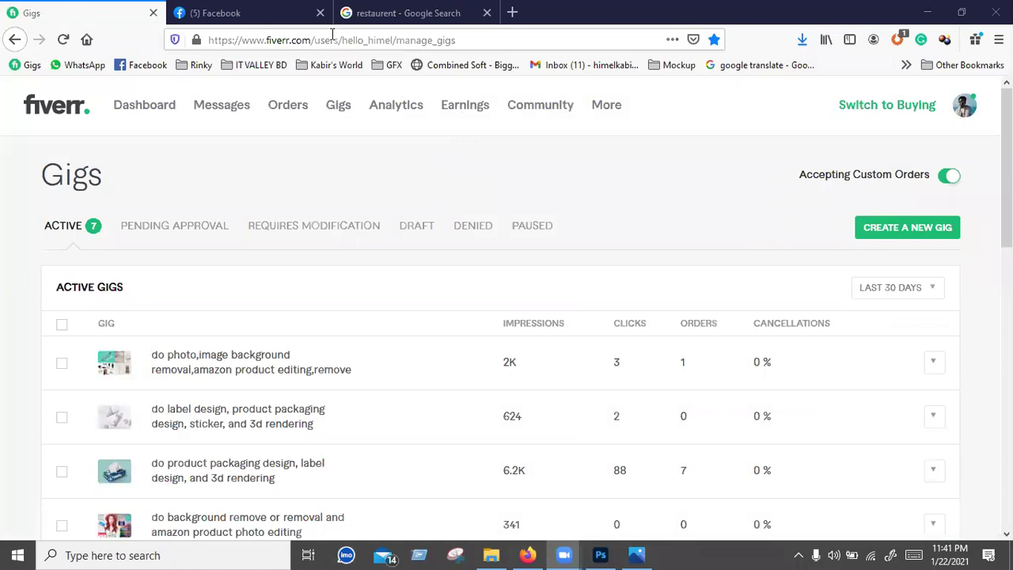
Step: Search Facebook for 'kabirs world' and minimize the open Messenger chats
key(ctrl+Tab)
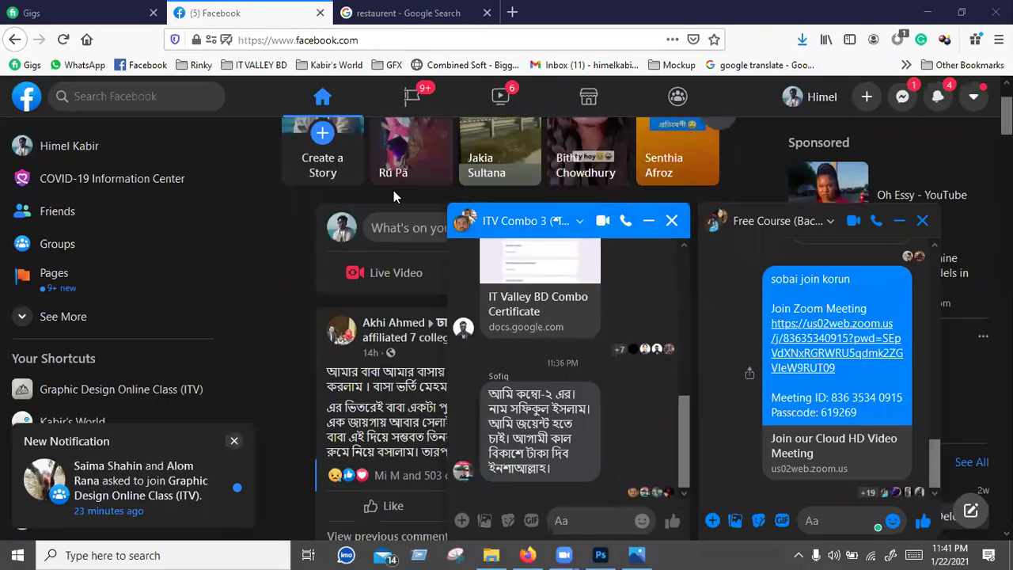
scroll(375, 289, down, 1)
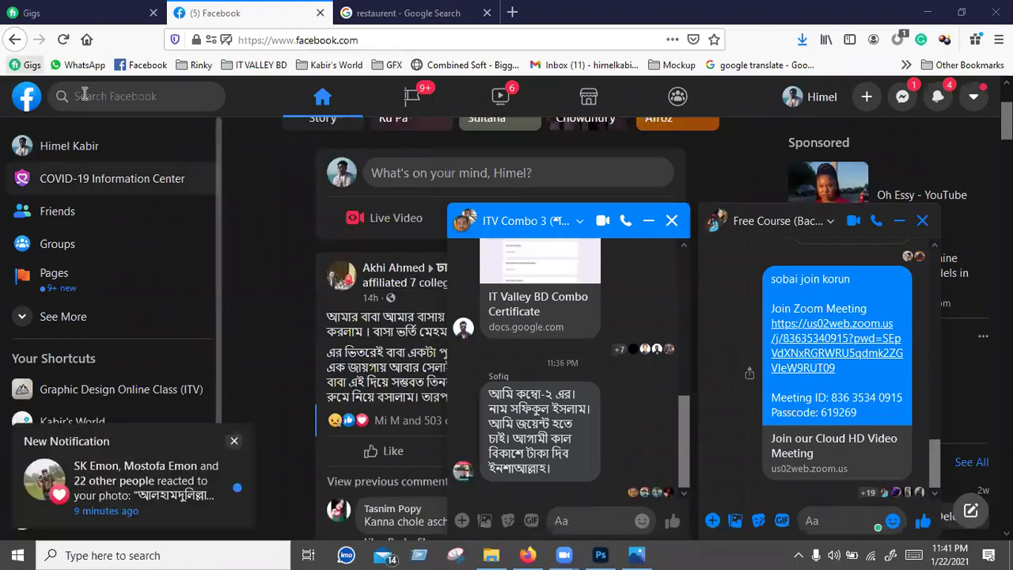
click(120, 96)
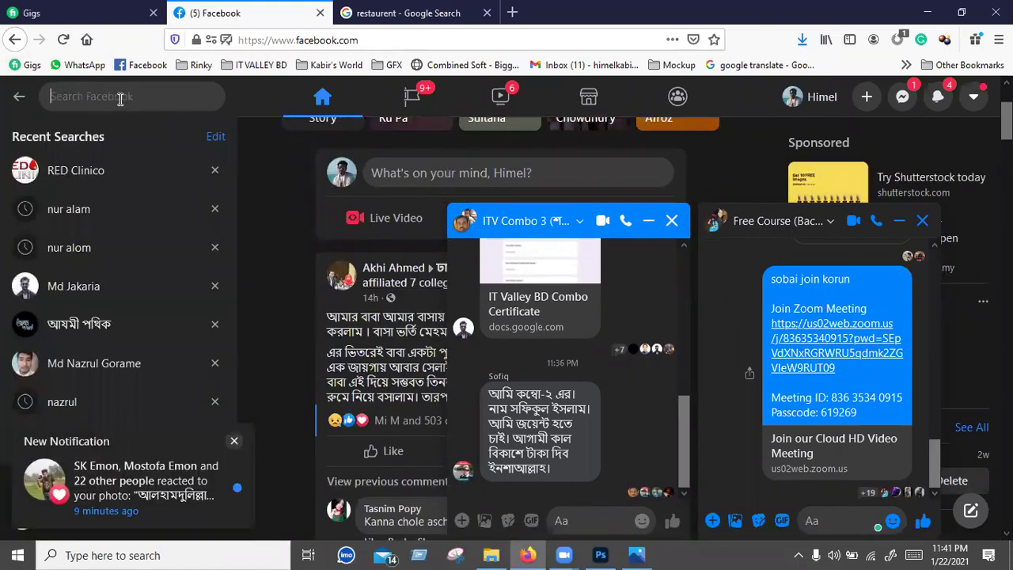
text(ka)
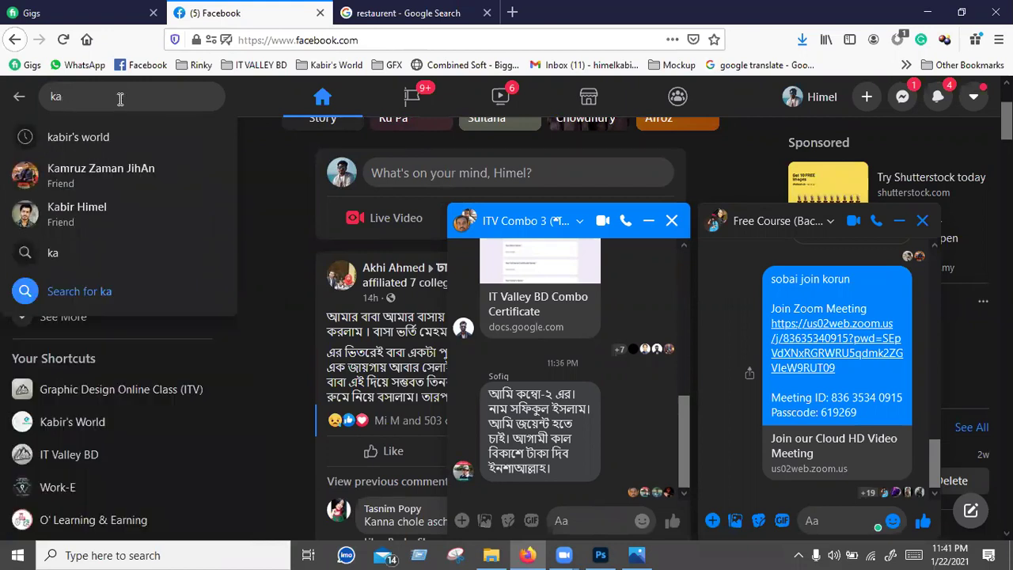
text(birs)
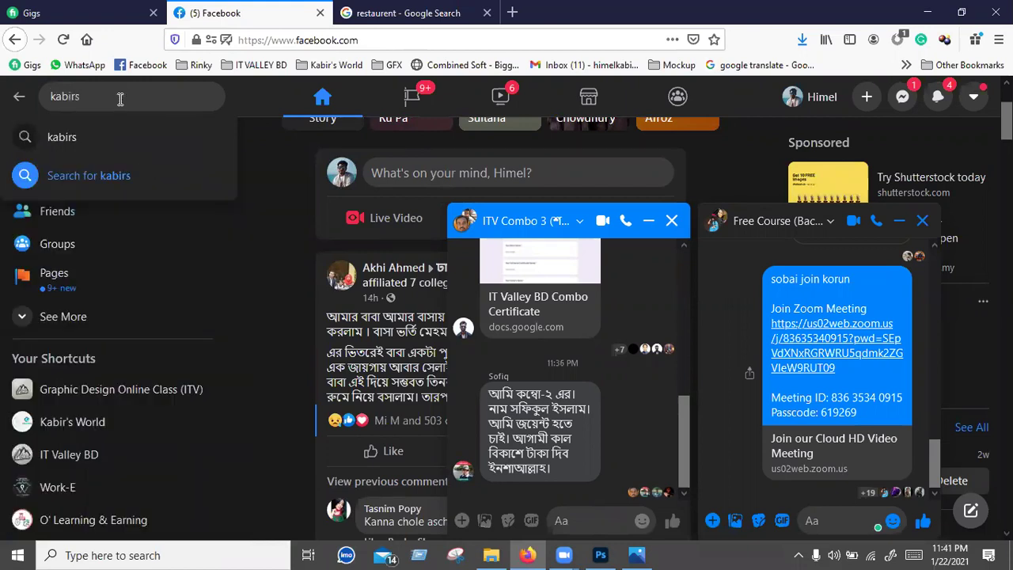
text( worl)
text(d)
key(Return)
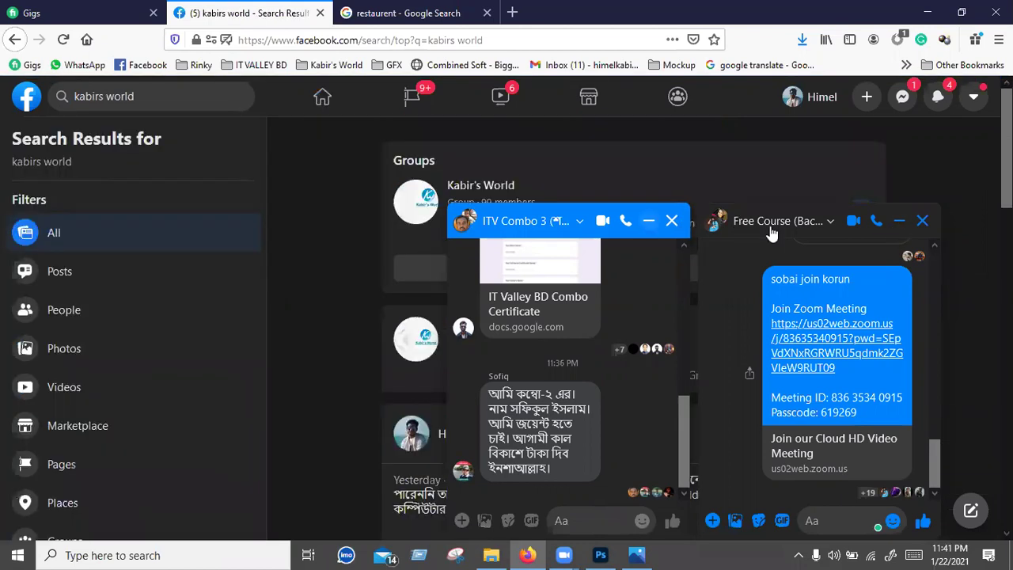
click(899, 222)
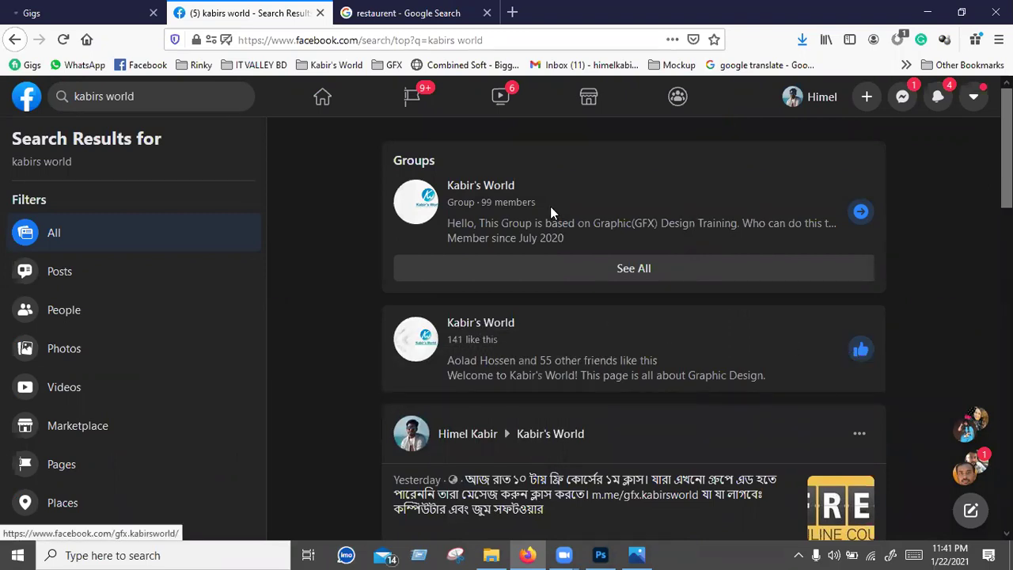
mouse_move(481, 186)
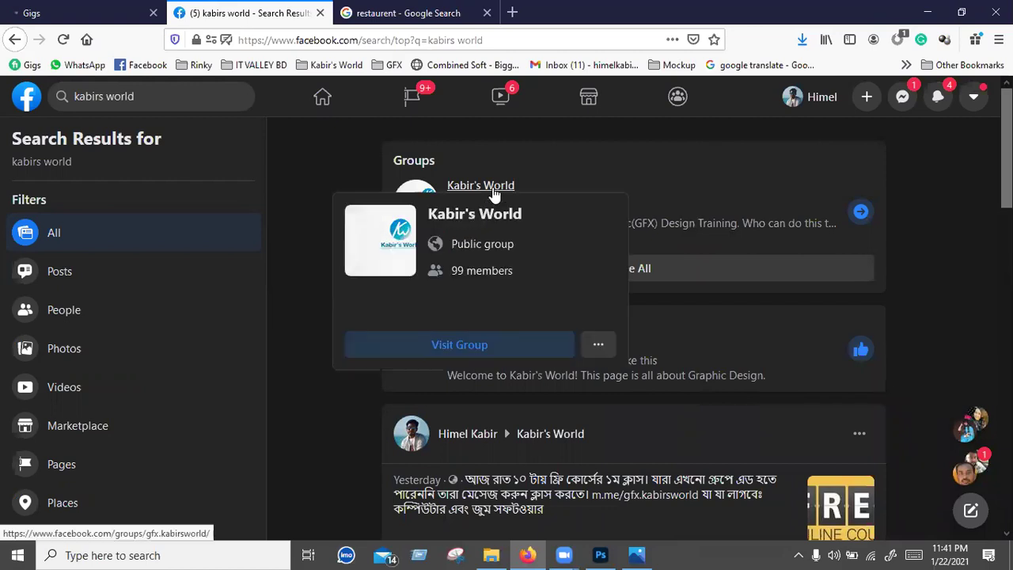
Step: Open the Kabir's World group and quit a background app from the taskbar's hidden icons
click(493, 187)
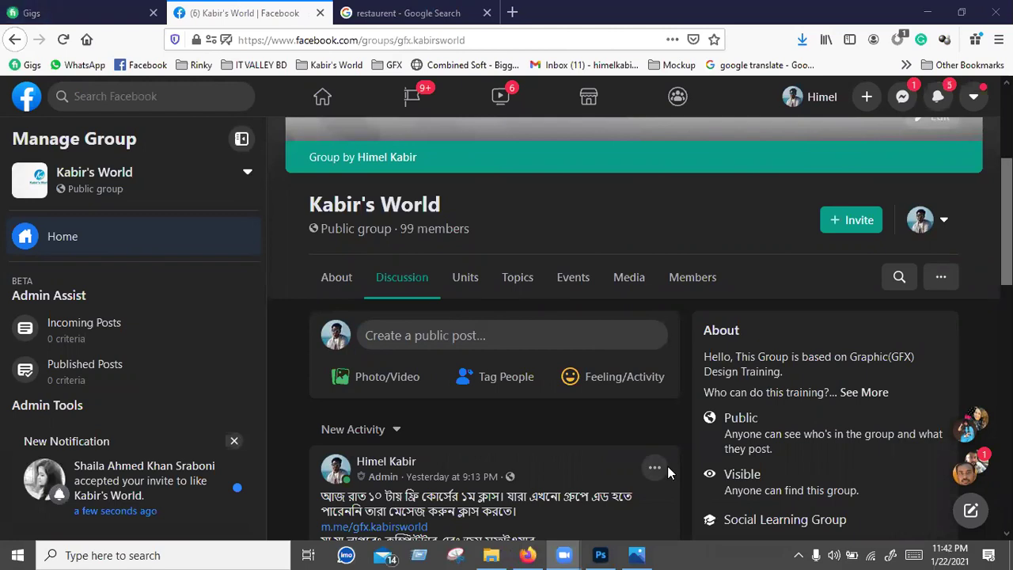
click(799, 554)
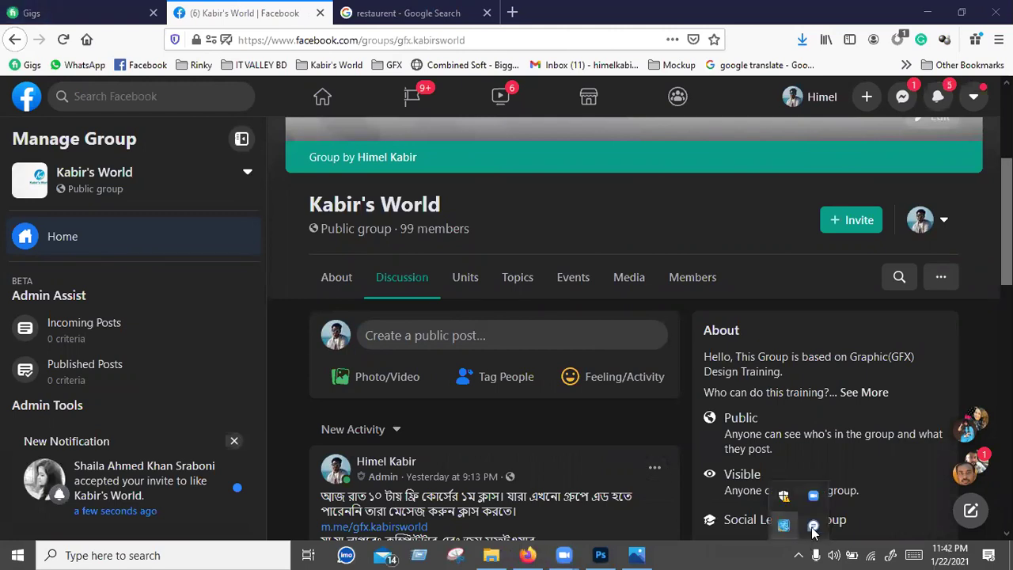
right_click(789, 524)
click(716, 516)
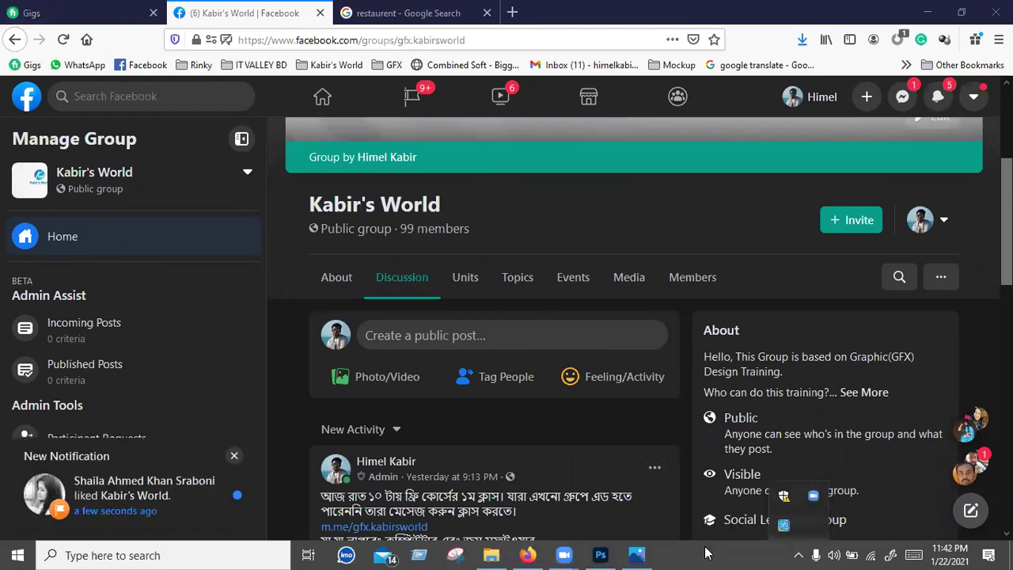
click(707, 553)
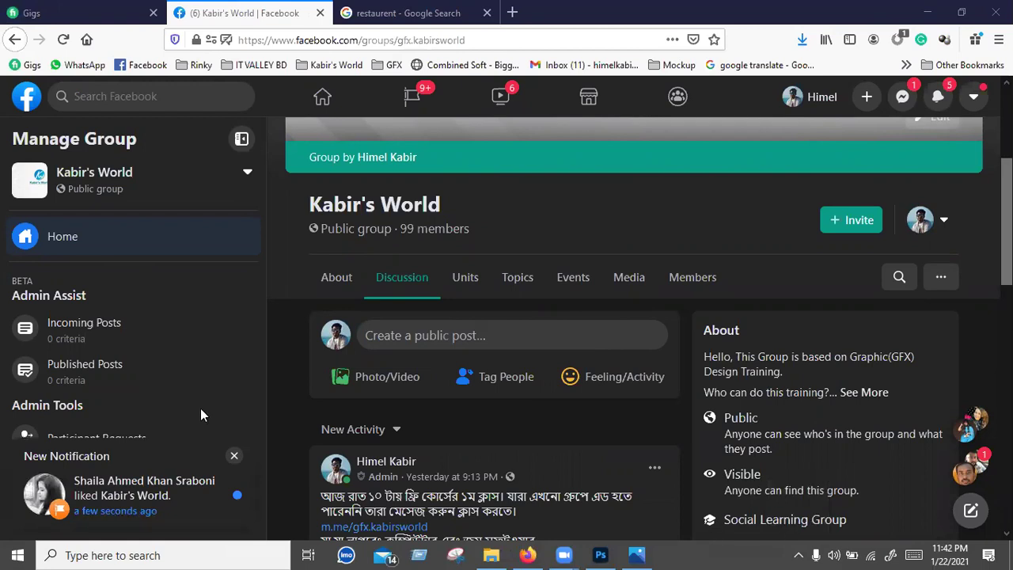
Step: Scroll through the Kabir's World group feed of members' logo design posts
scroll(589, 351, down, 2)
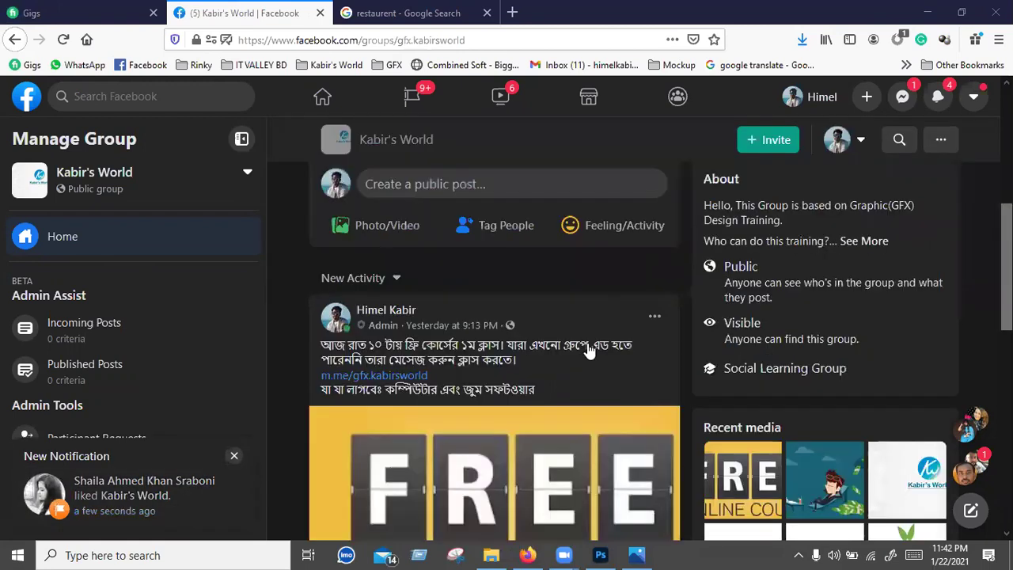
scroll(588, 351, down, 4)
scroll(590, 332, down, 2)
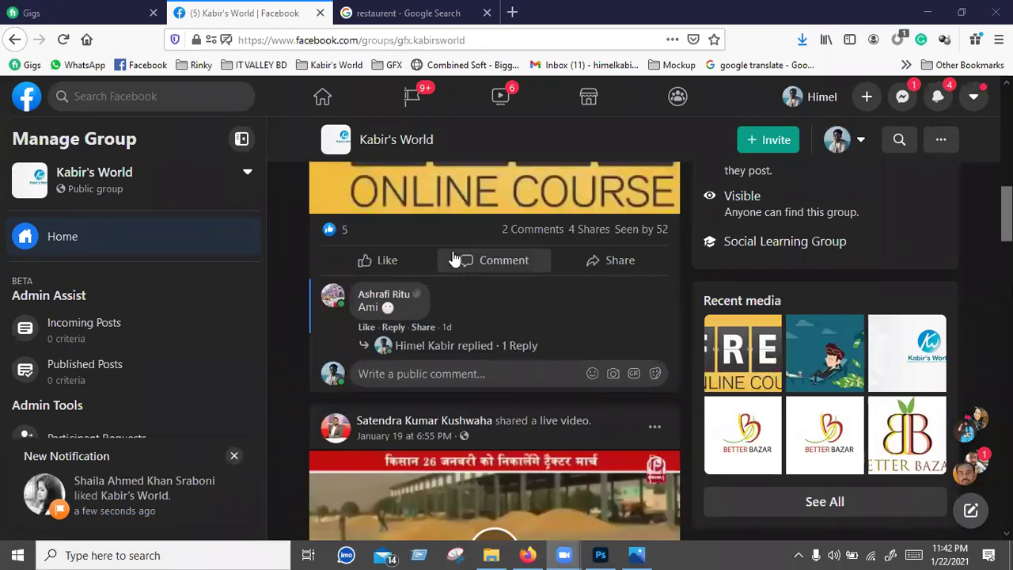
scroll(463, 360, up, 1)
scroll(463, 362, up, 10)
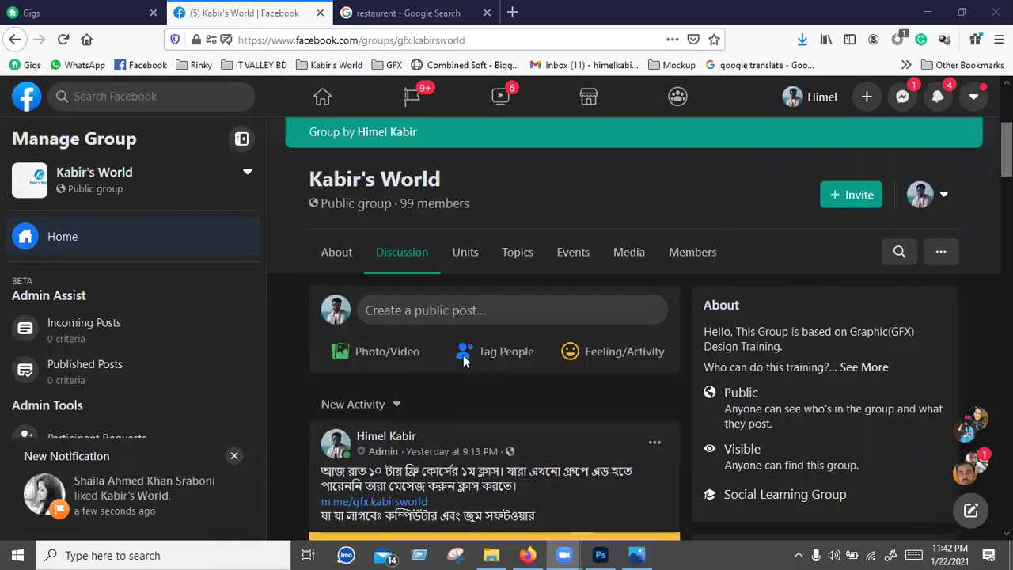
scroll(462, 356, down, 9)
scroll(461, 355, down, 5)
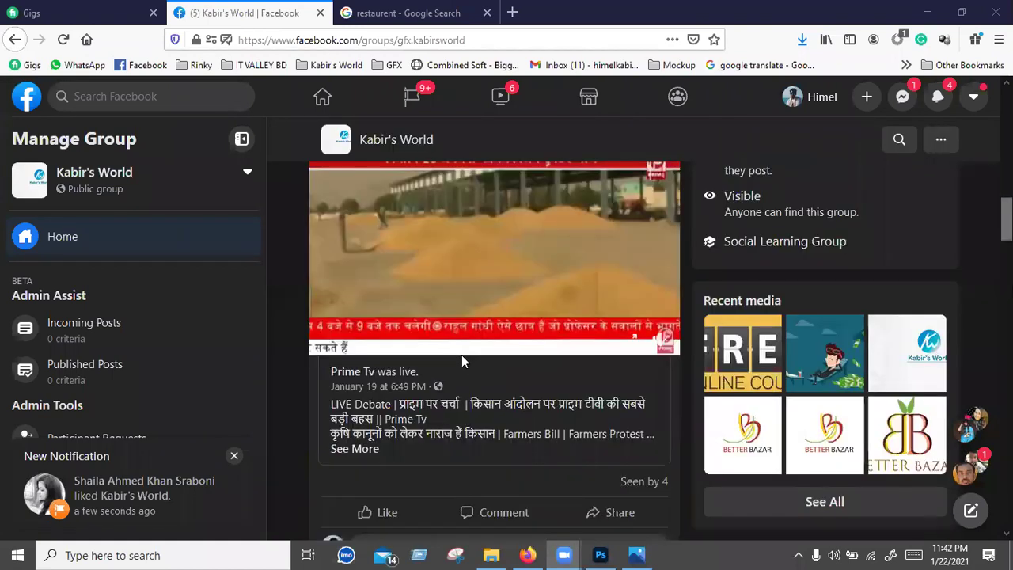
scroll(462, 355, up, 2)
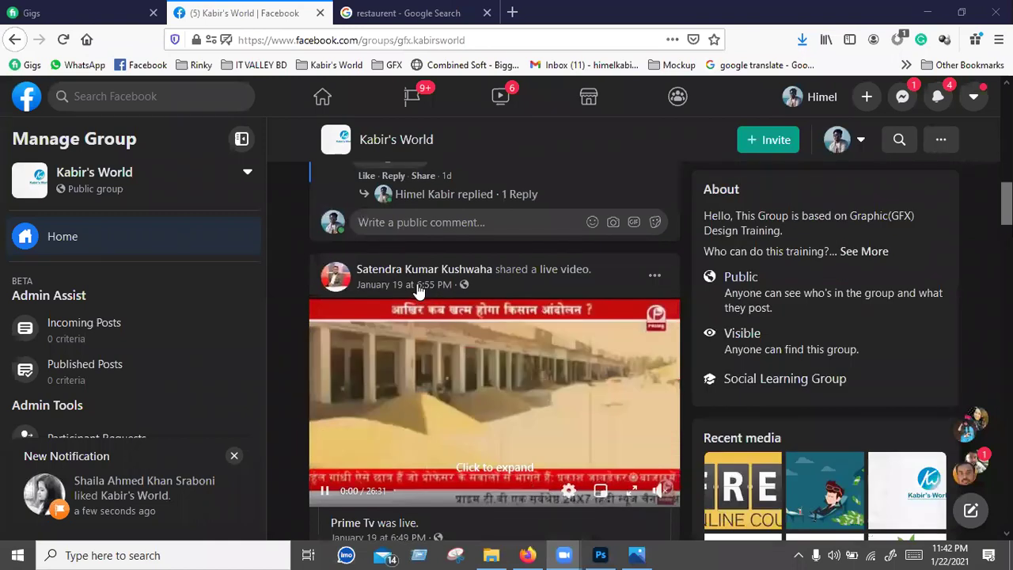
scroll(409, 215, down, 1)
scroll(465, 227, down, 3)
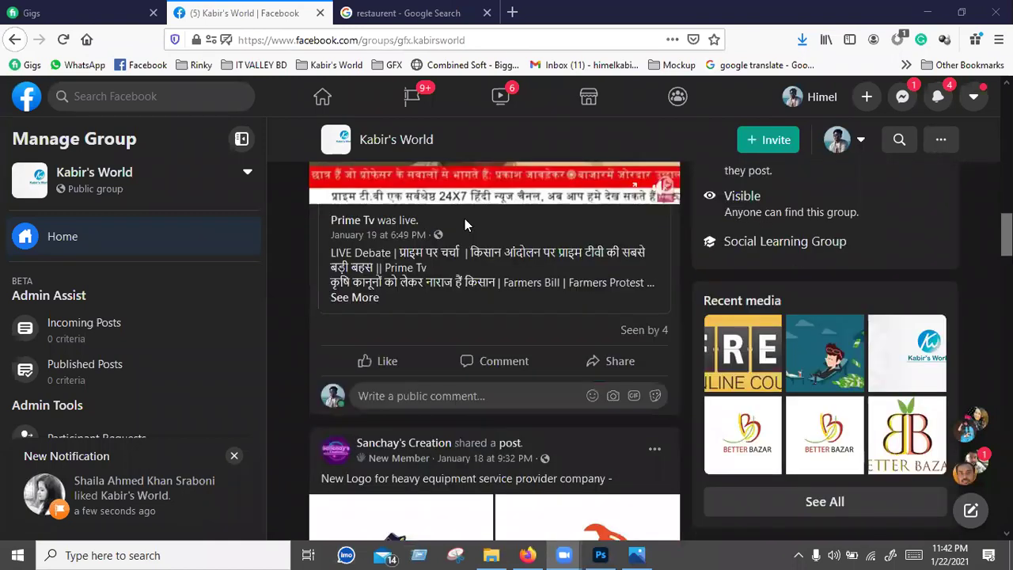
scroll(465, 238, down, 5)
scroll(466, 242, down, 5)
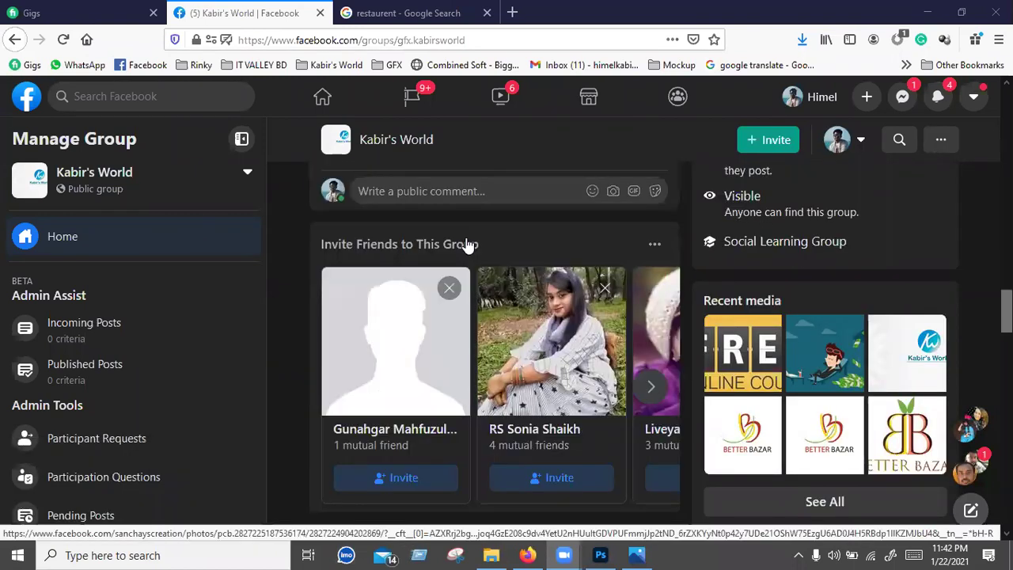
scroll(468, 245, down, 5)
scroll(468, 245, down, 5)
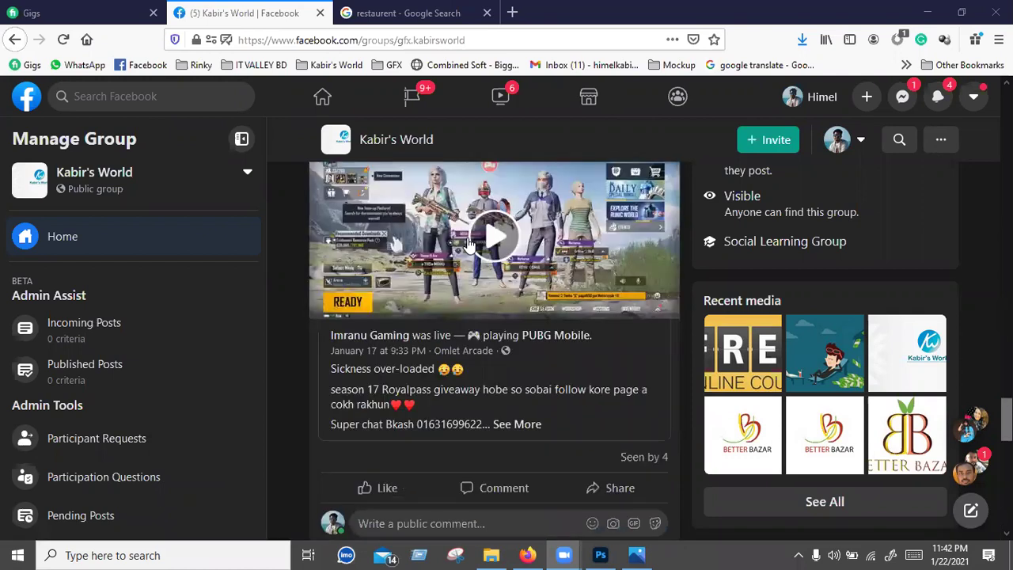
scroll(468, 245, down, 5)
scroll(468, 244, up, 2)
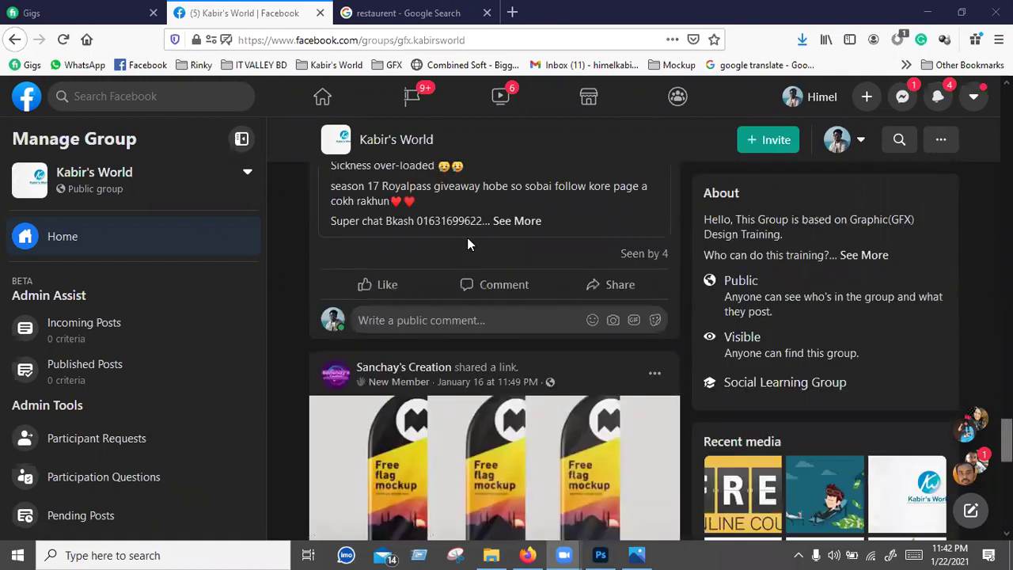
scroll(467, 244, up, 3)
scroll(469, 243, down, 3)
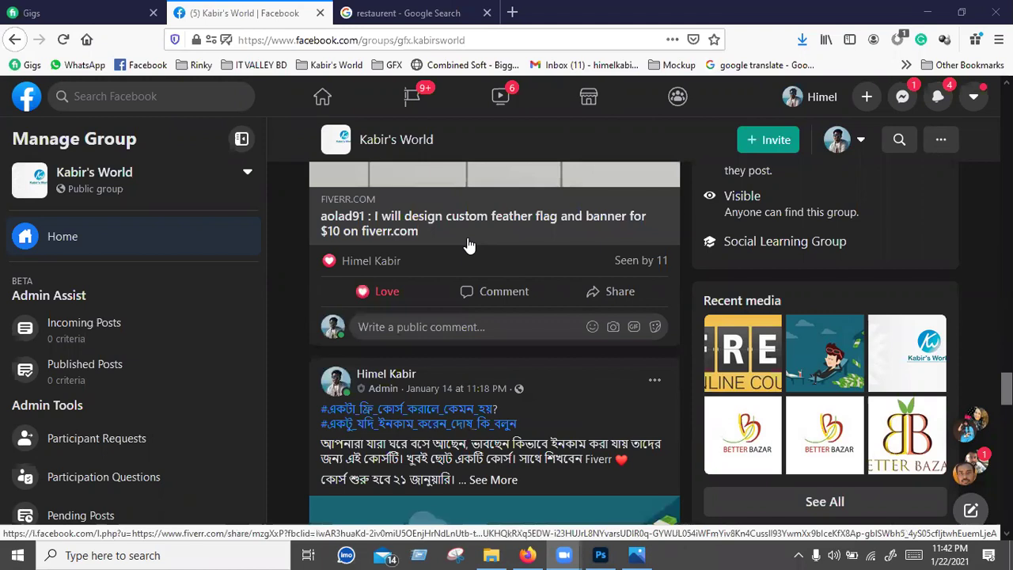
scroll(470, 243, down, 3)
scroll(471, 244, up, 3)
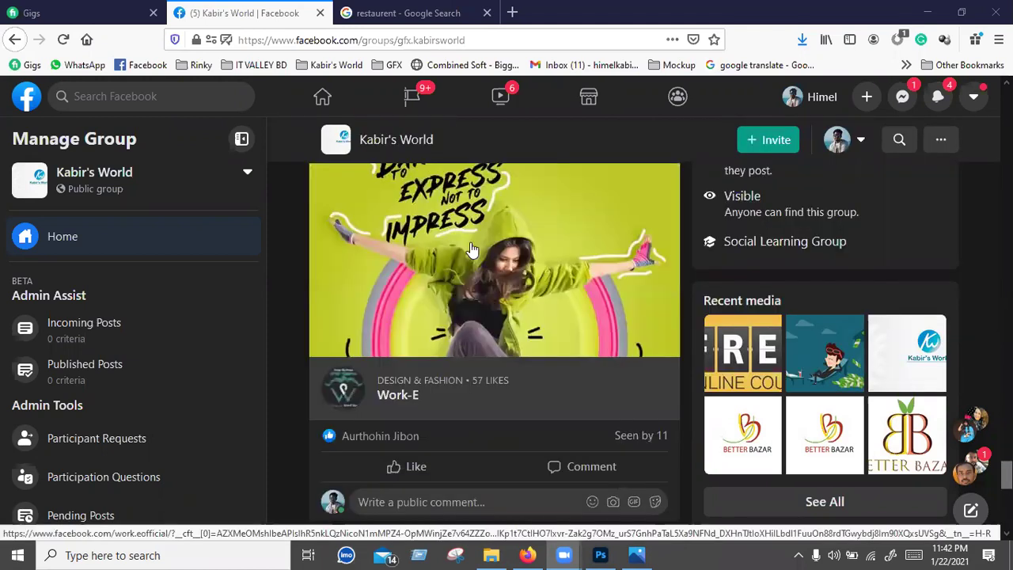
scroll(470, 249, down, 3)
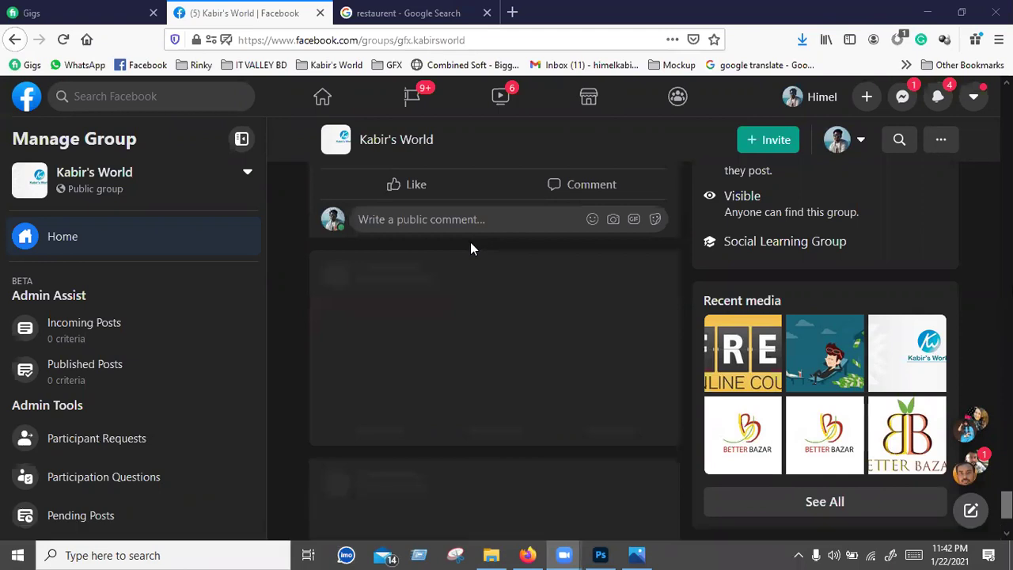
scroll(470, 249, up, 2)
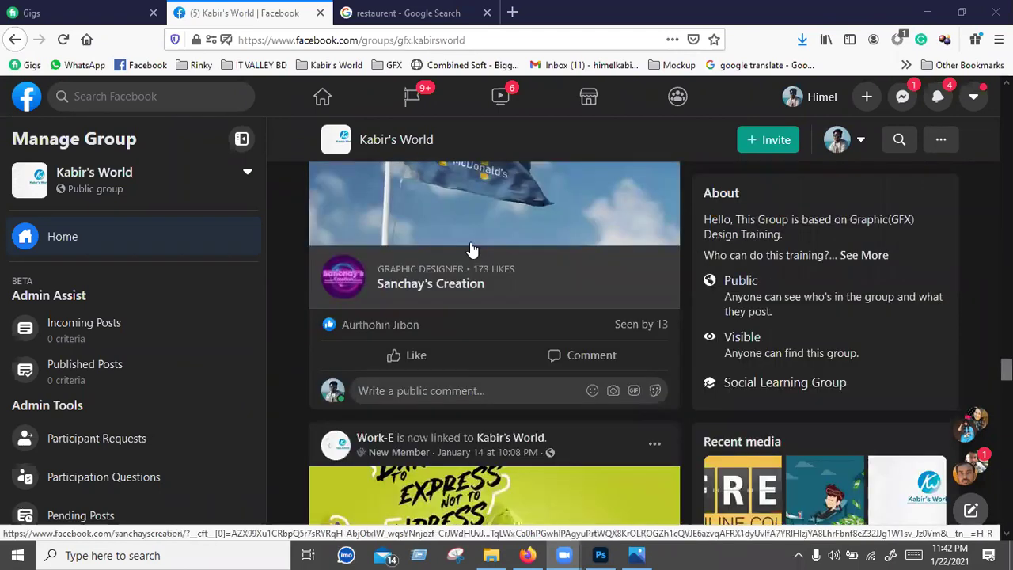
scroll(470, 249, down, 2)
scroll(471, 249, down, 5)
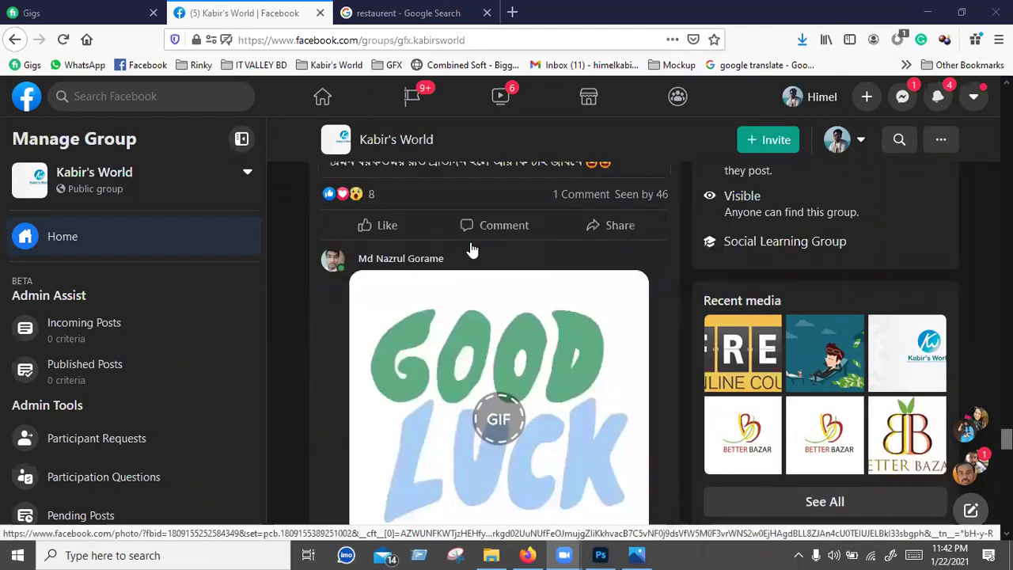
scroll(470, 248, down, 5)
scroll(472, 249, down, 4)
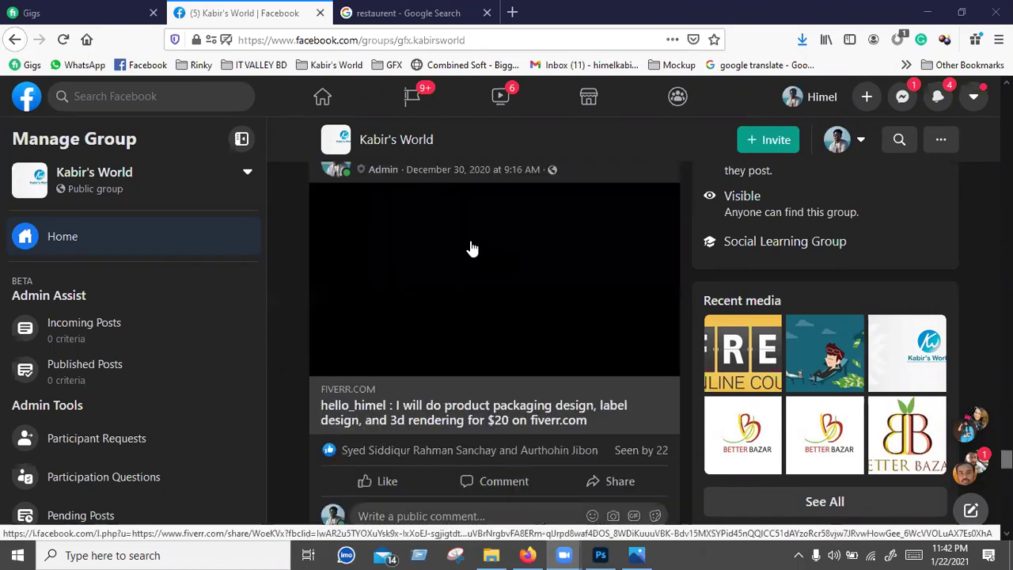
scroll(472, 249, down, 5)
scroll(471, 248, down, 5)
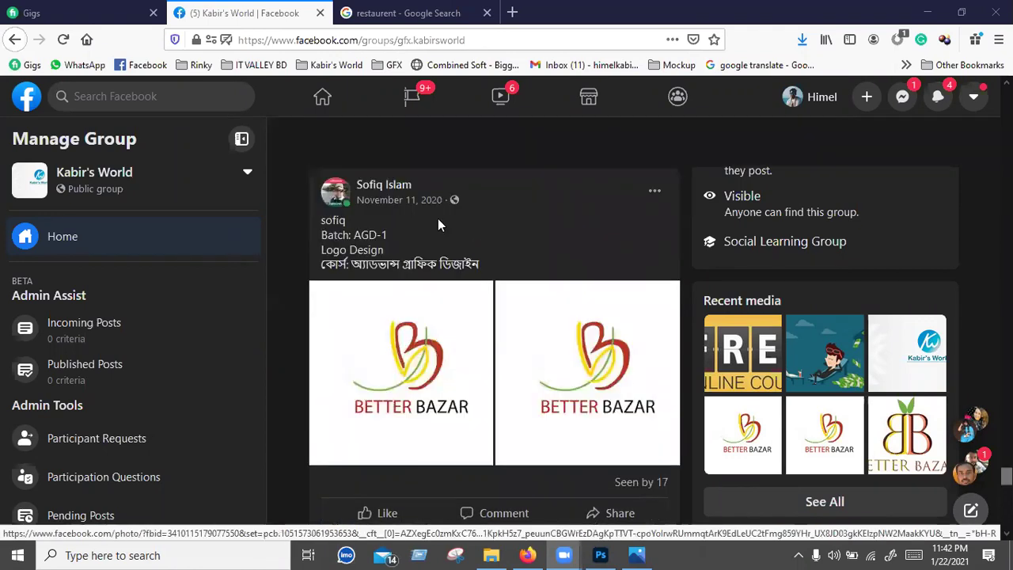
scroll(457, 235, down, 3)
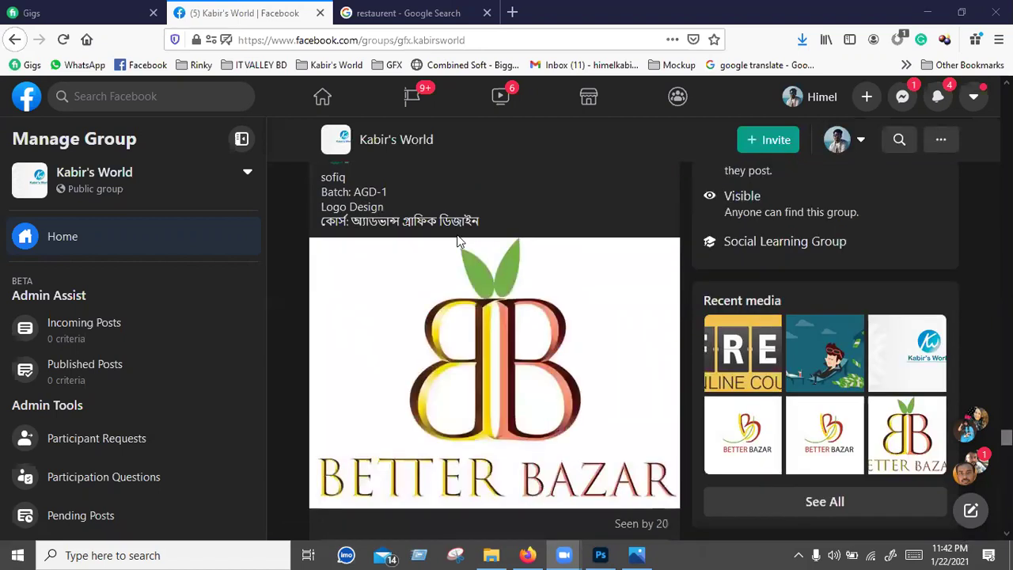
scroll(459, 236, down, 3)
scroll(457, 235, down, 4)
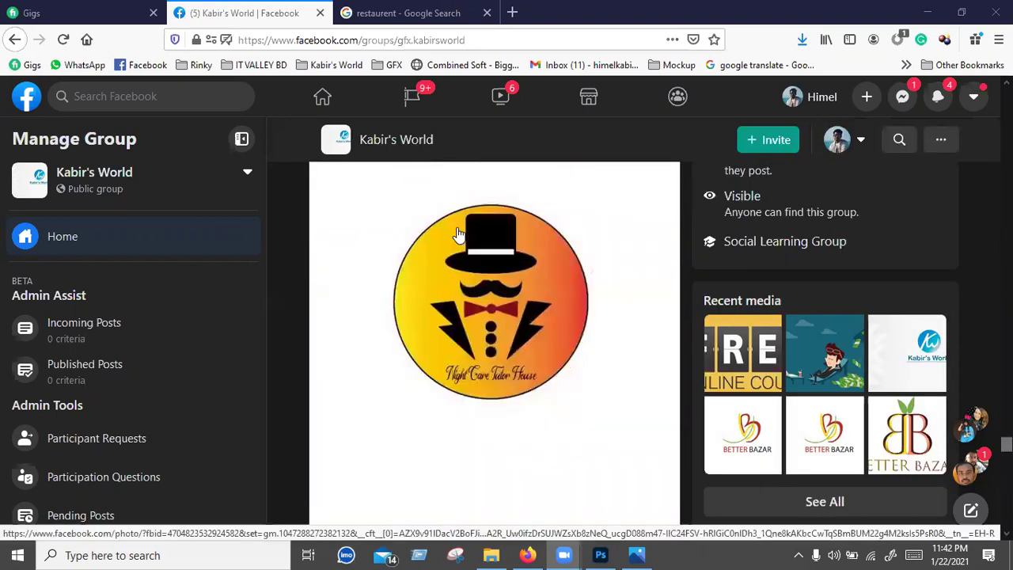
scroll(457, 234, up, 4)
scroll(458, 234, up, 4)
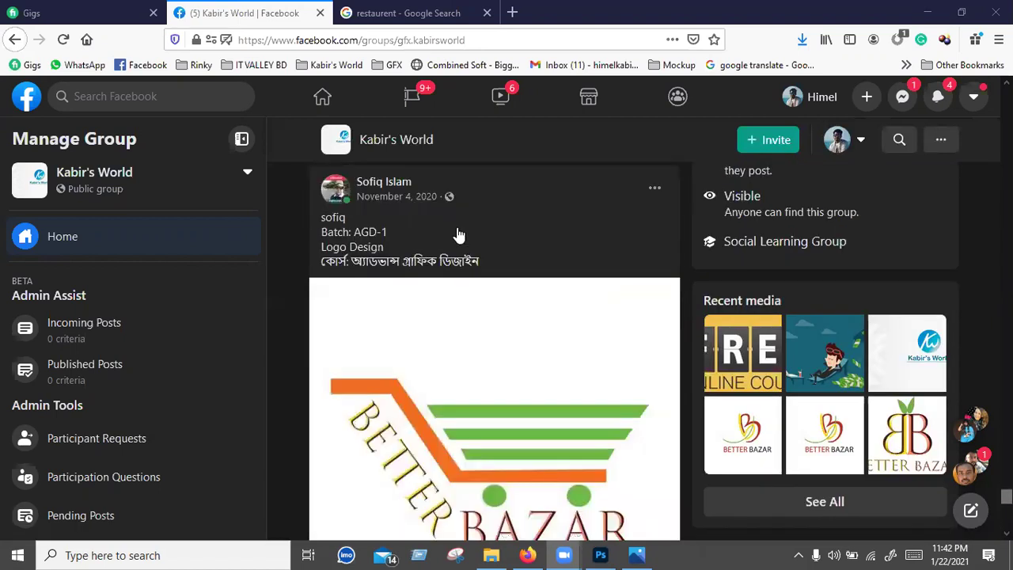
scroll(457, 235, down, 3)
scroll(456, 234, down, 3)
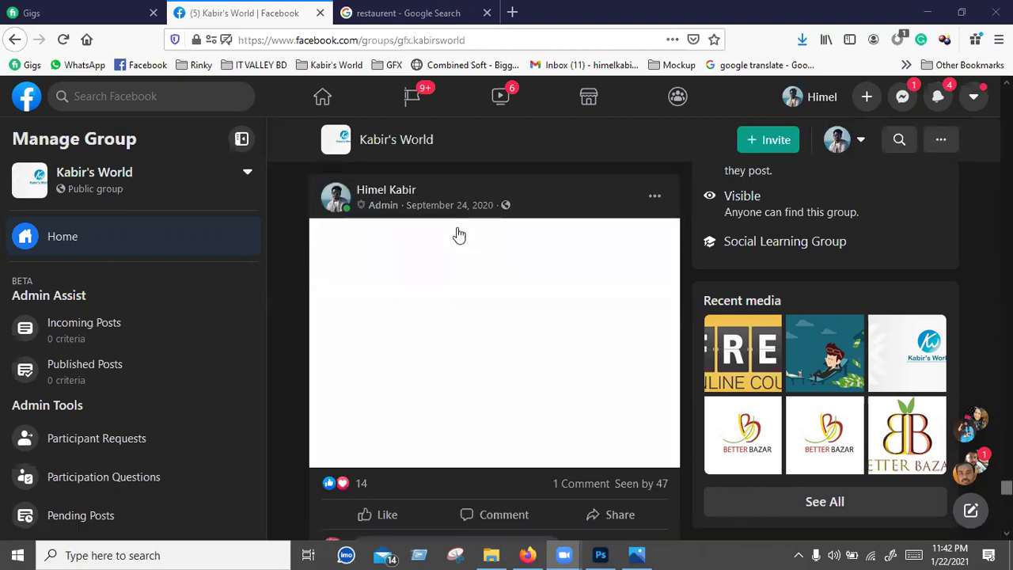
scroll(457, 234, up, 5)
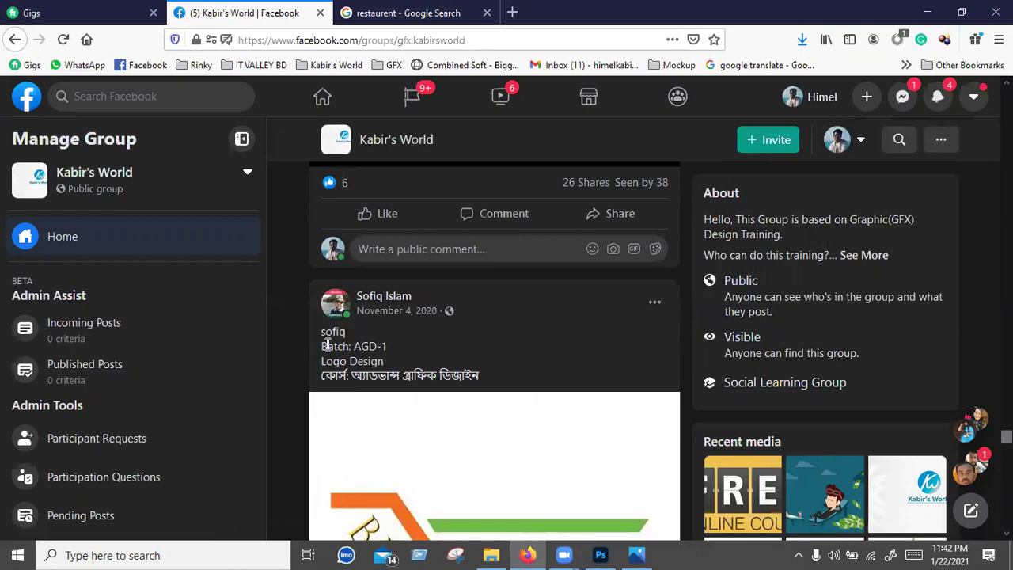
Step: Select the 'Batch: AGD-1' line in a group post, then clear the selection
triple_click(396, 350)
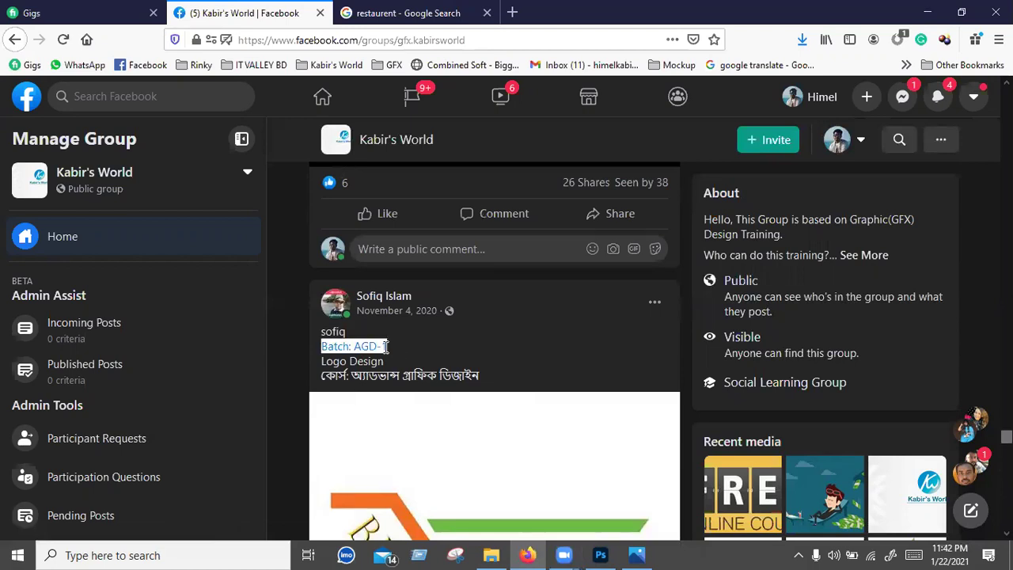
click(578, 159)
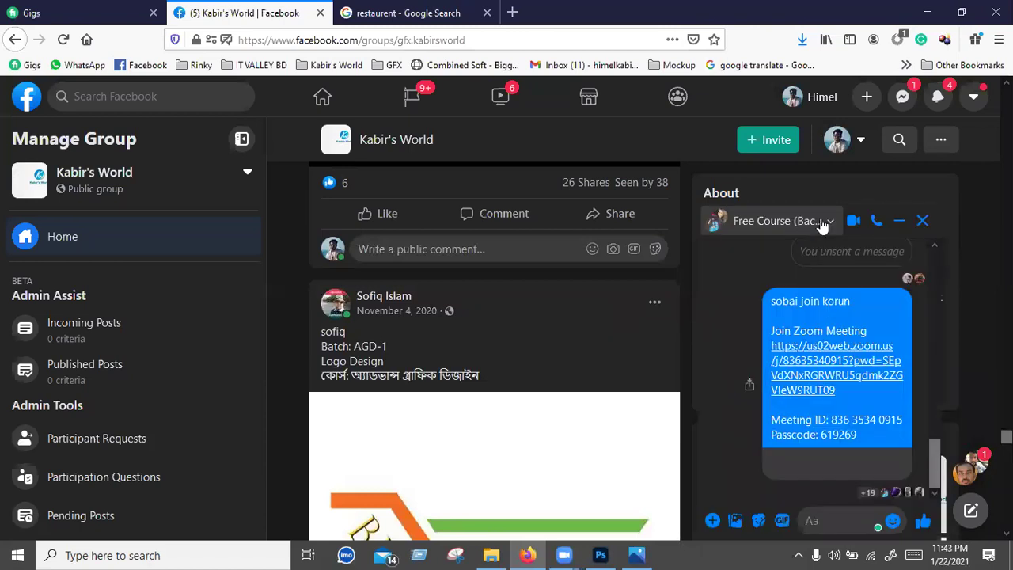
click(830, 222)
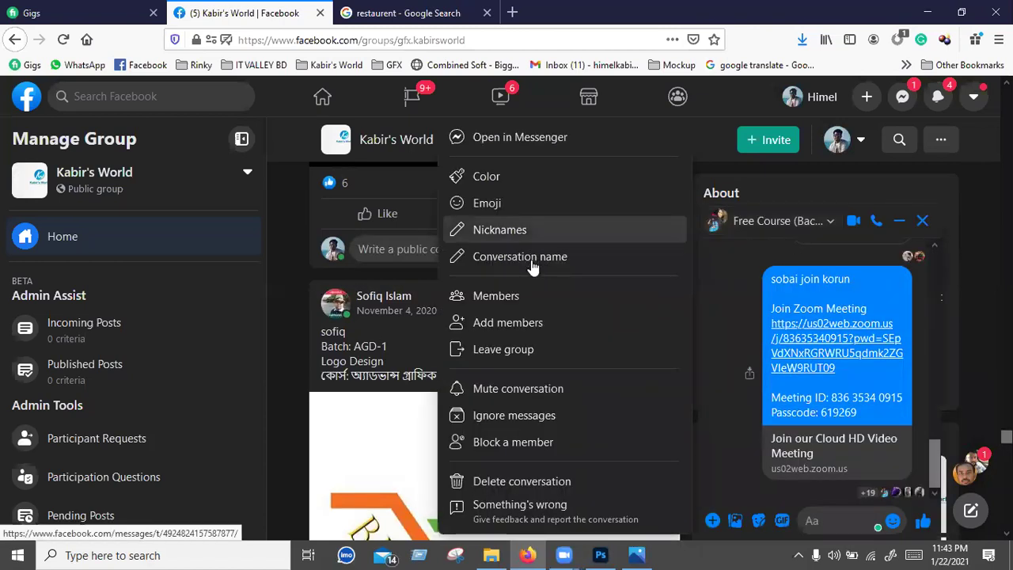
click(531, 256)
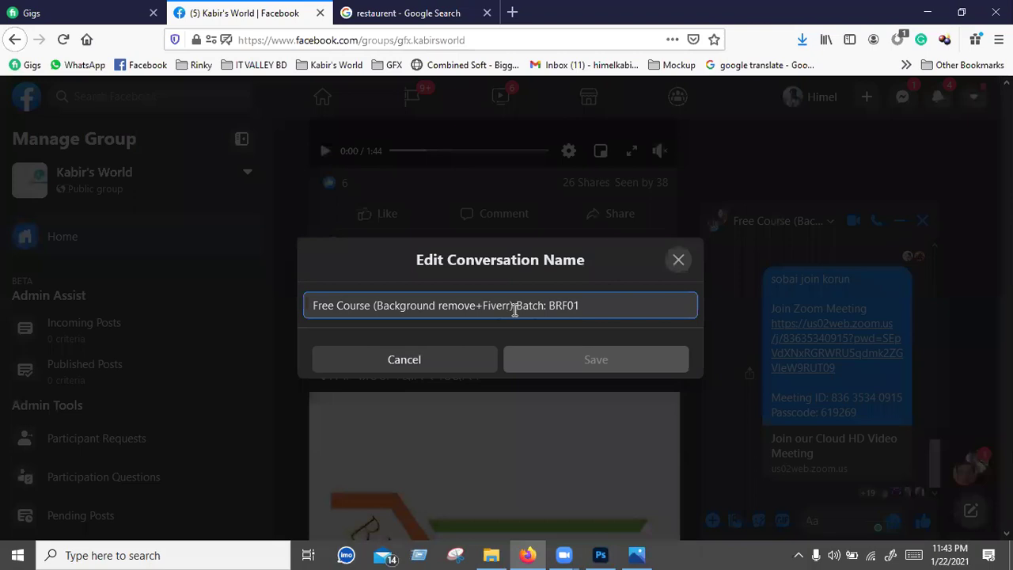
click(554, 307)
double_click(575, 305)
click(586, 306)
mouse_move(590, 307)
mouse_down()
mouse_move(550, 306)
mouse_move(584, 305)
mouse_up()
click(495, 351)
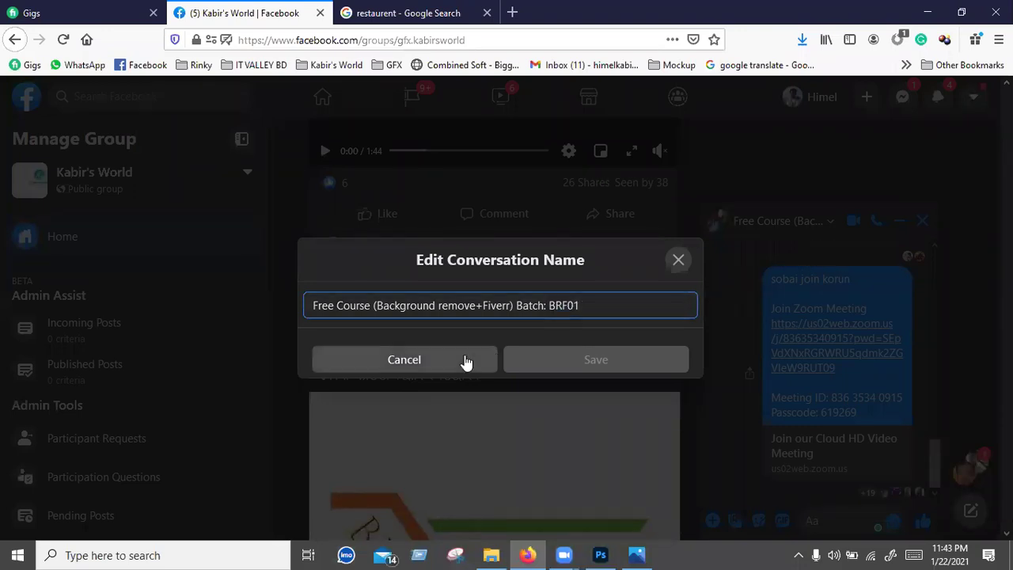
key(Escape)
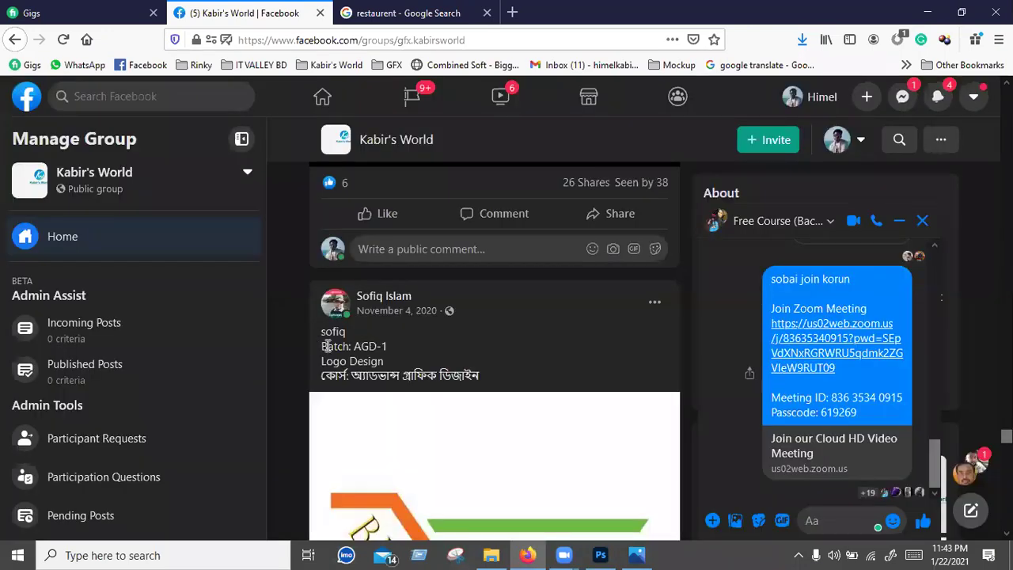
drag(326, 346, 377, 346)
click(361, 360)
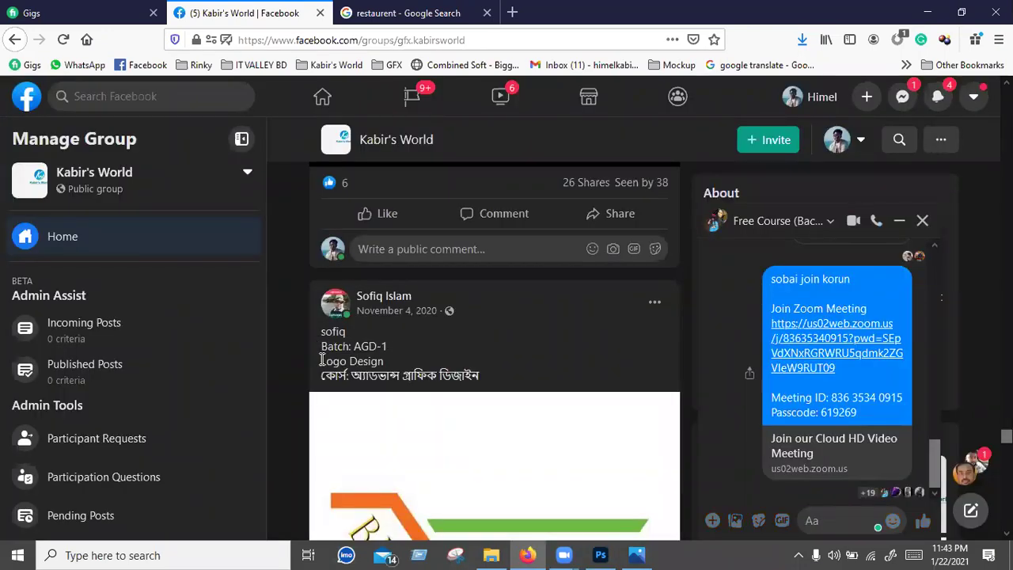
triple_click(387, 360)
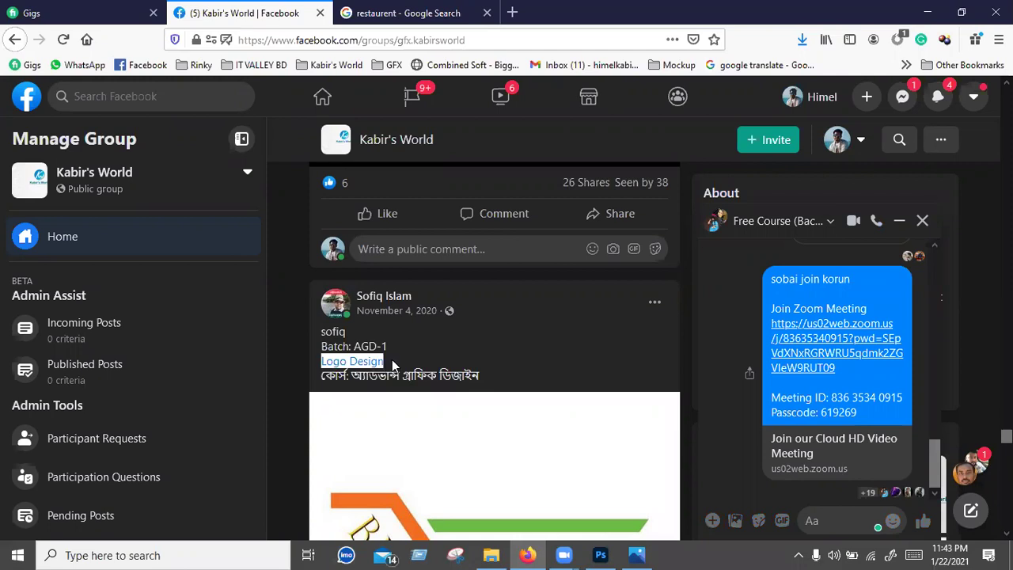
click(387, 366)
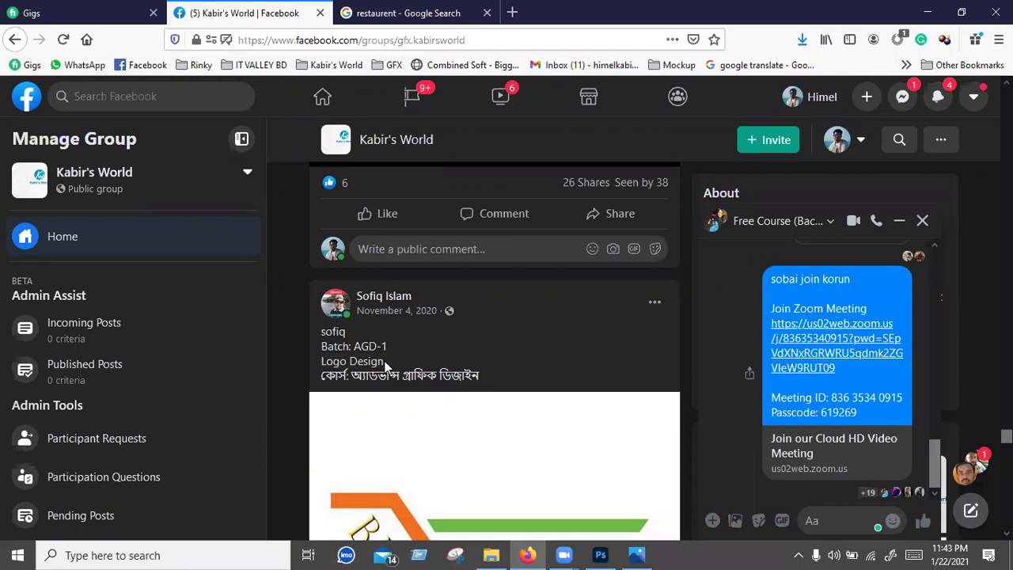
triple_click(319, 362)
click(324, 377)
shift+click(473, 376)
shift+click(484, 379)
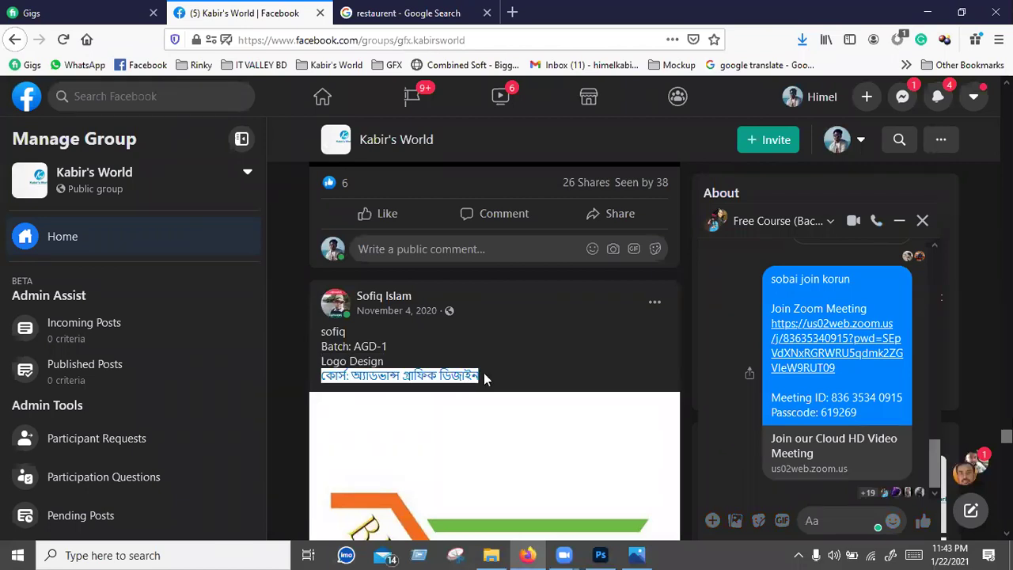
click(484, 380)
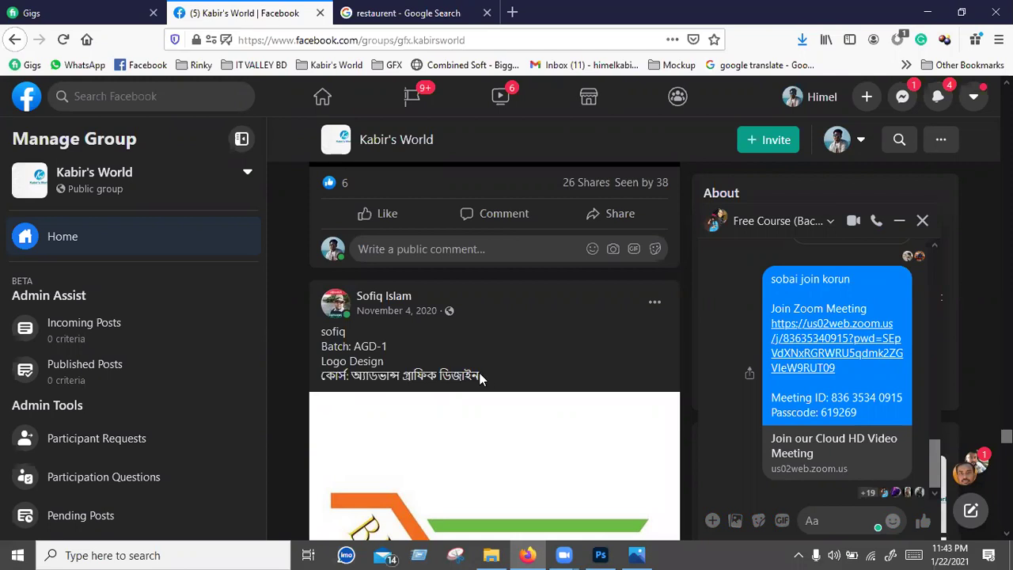
triple_click(381, 376)
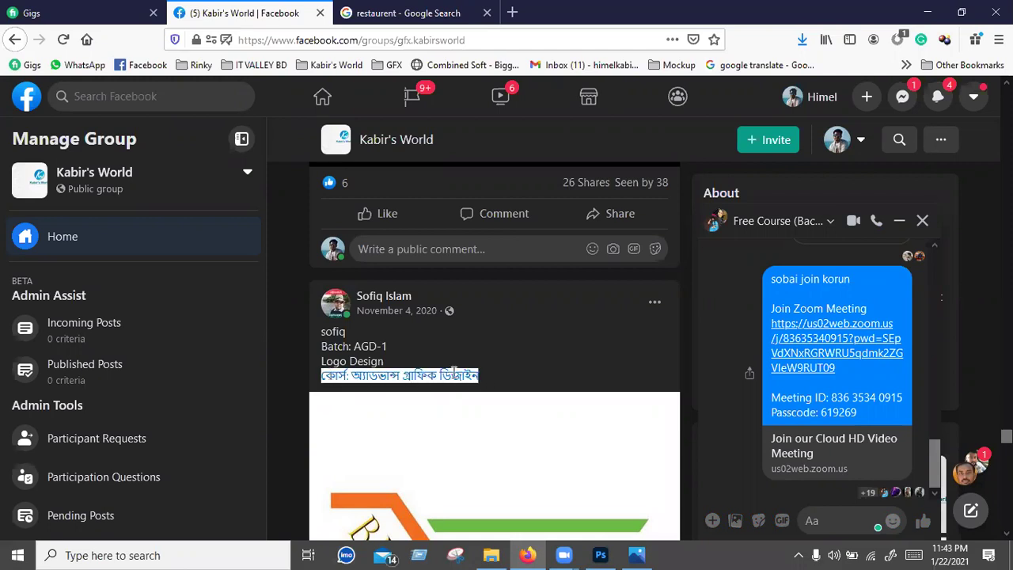
click(361, 348)
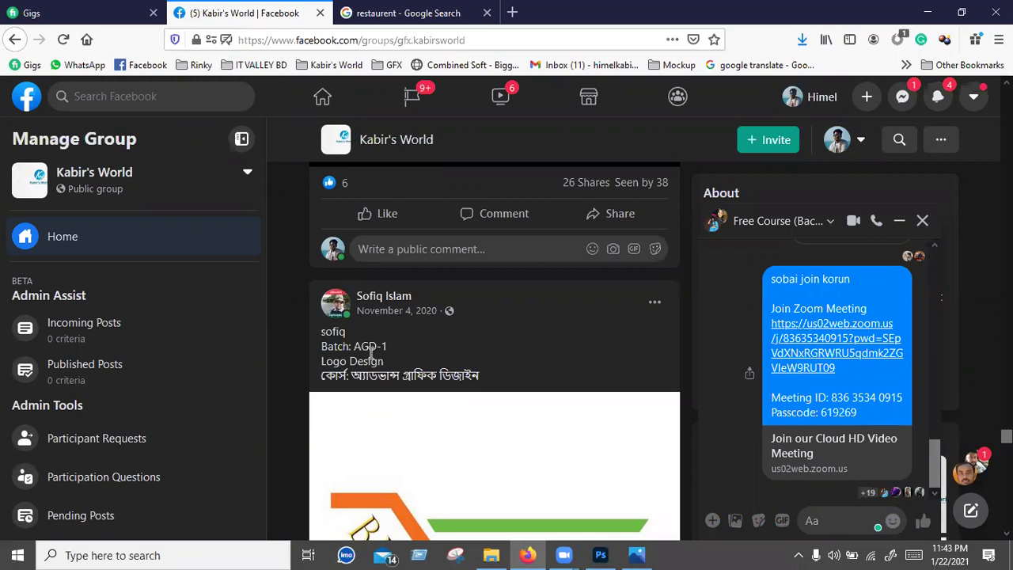
drag(323, 362, 381, 359)
click(394, 361)
Step: Scroll down the group feed and focus the Free Course chat window
scroll(426, 372, down, 2)
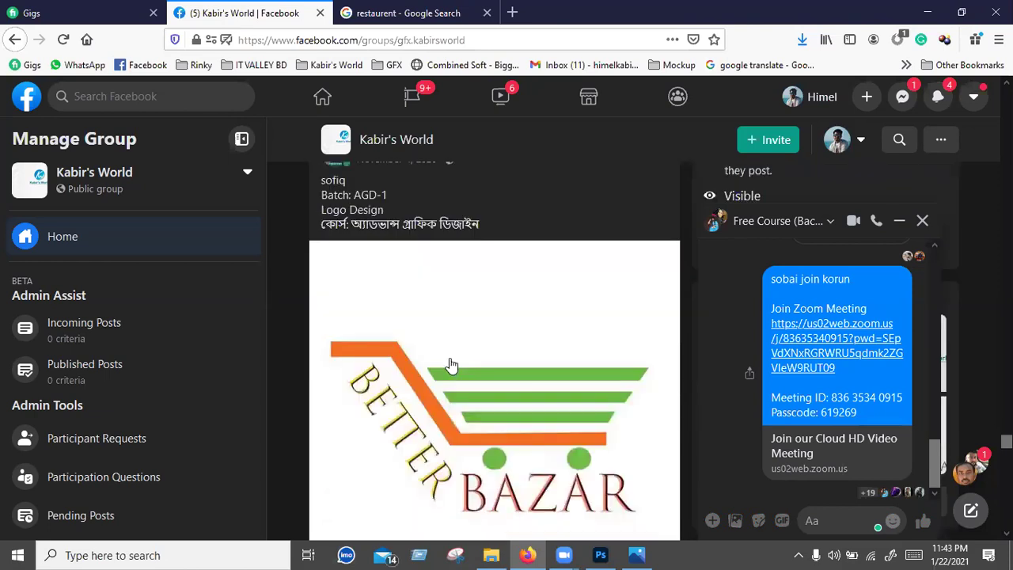
scroll(452, 365, down, 1)
scroll(449, 365, down, 2)
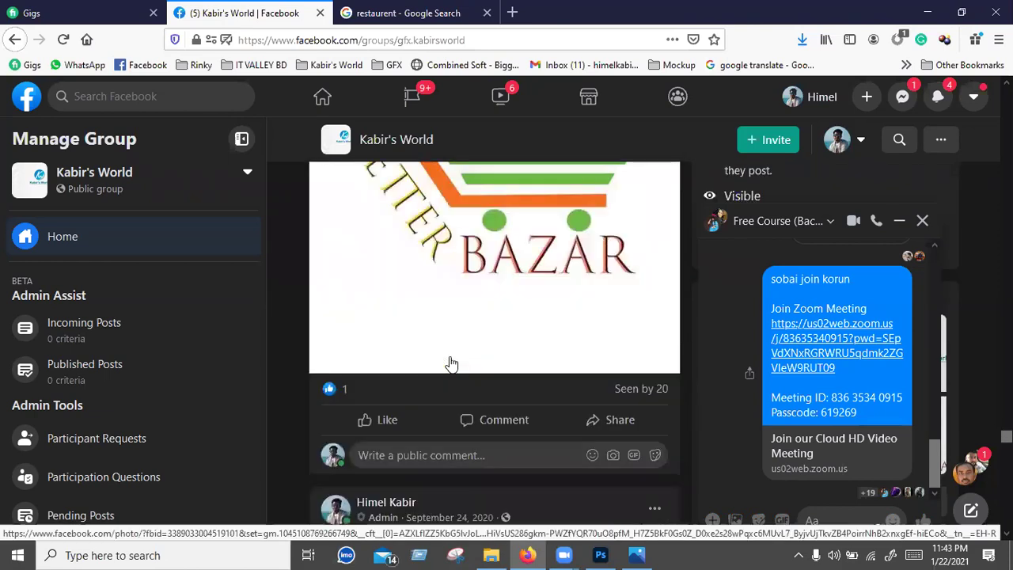
scroll(456, 360, down, 3)
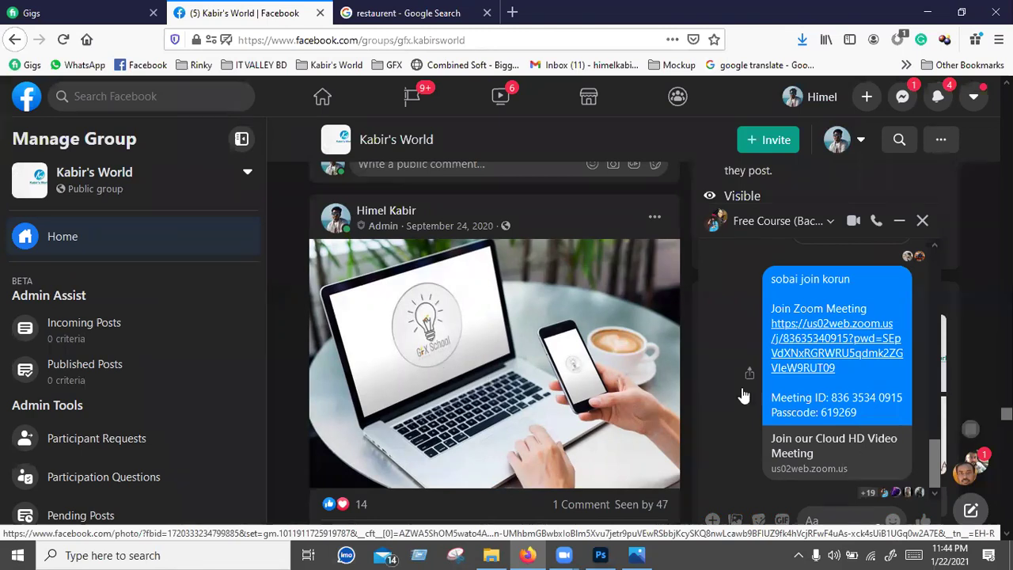
mouse_move(837, 341)
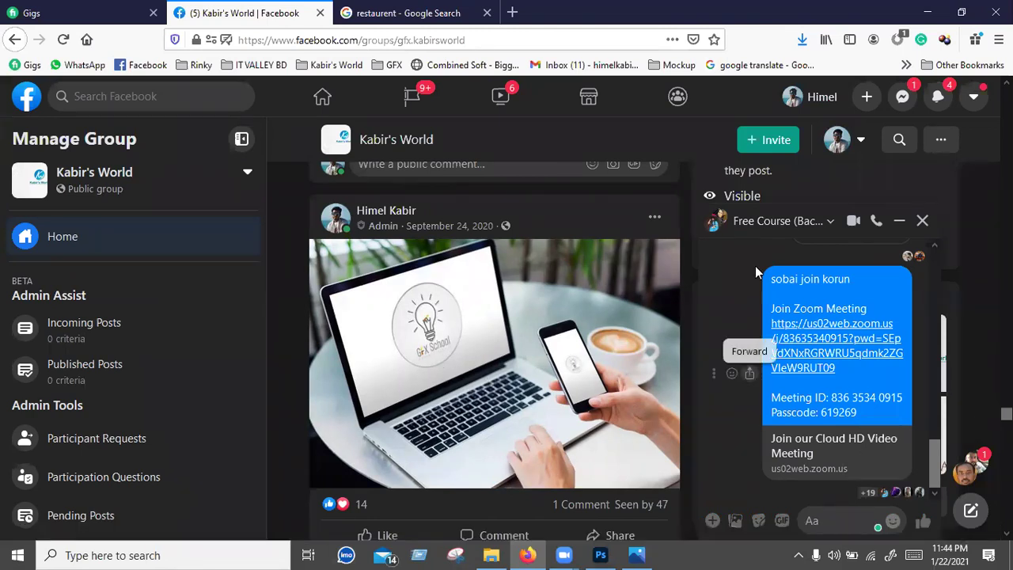
click(825, 520)
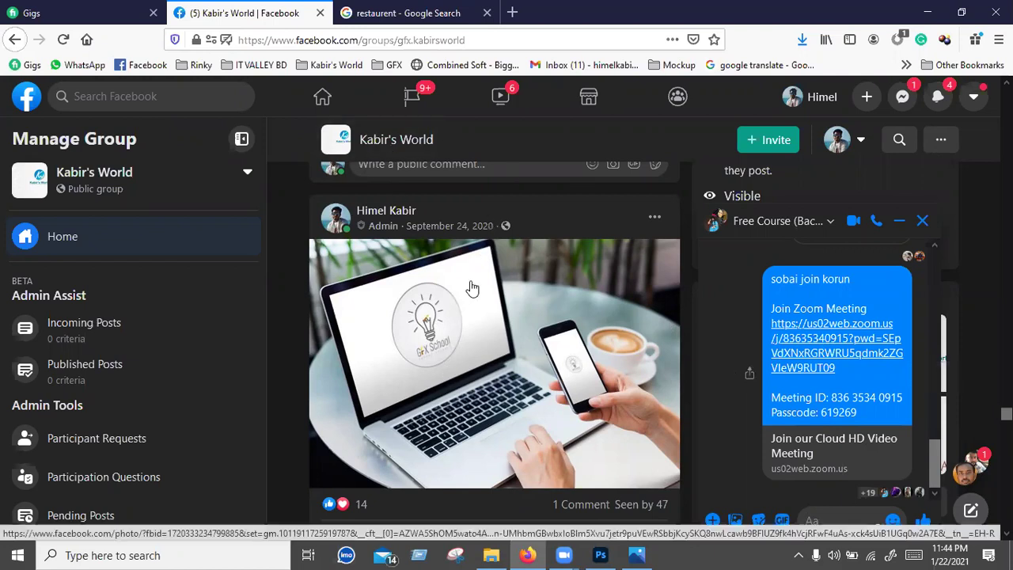
Step: Scroll back up the feed and open a new Firefox tab
scroll(530, 313, up, 3)
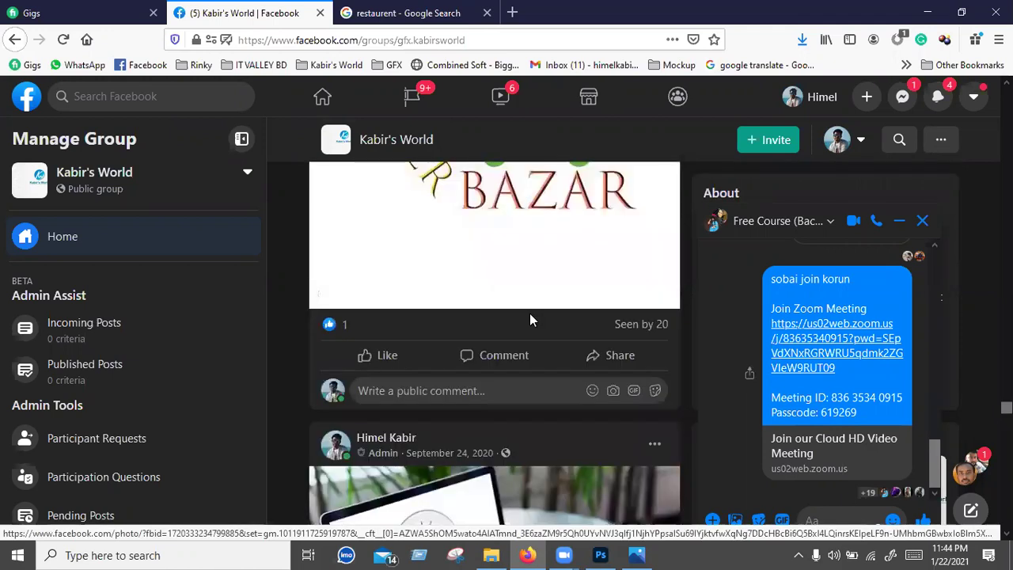
scroll(533, 362, up, 5)
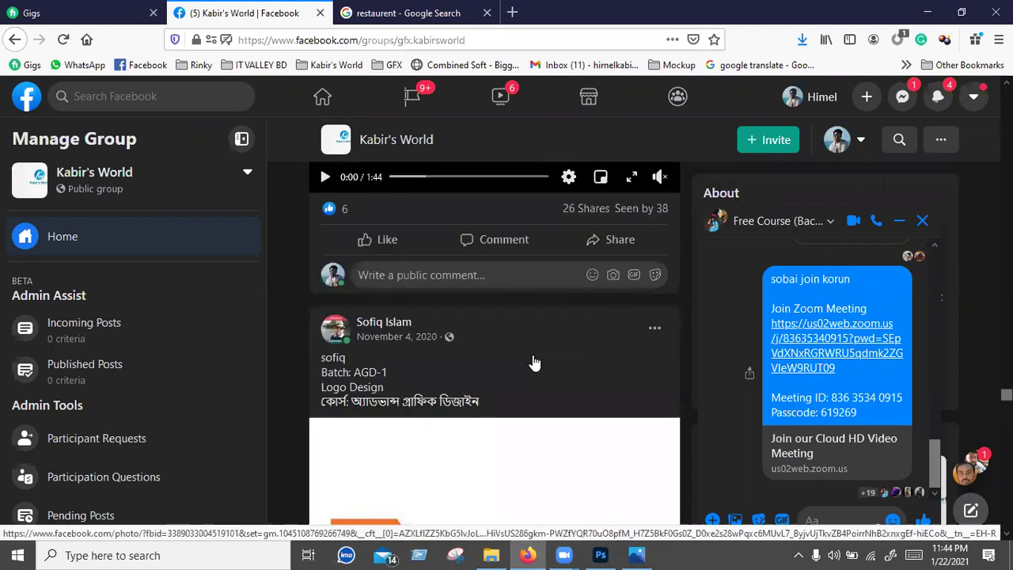
scroll(487, 287, up, 3)
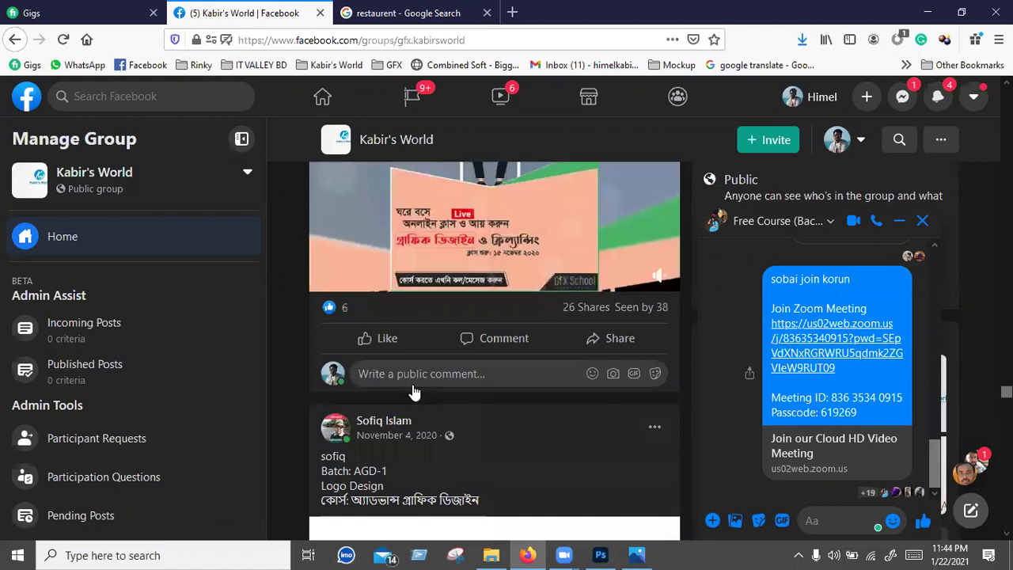
scroll(414, 383, down, 4)
click(513, 13)
Step: Go to YouTube from the New Tab page and search for 'kabirs world'
click(284, 284)
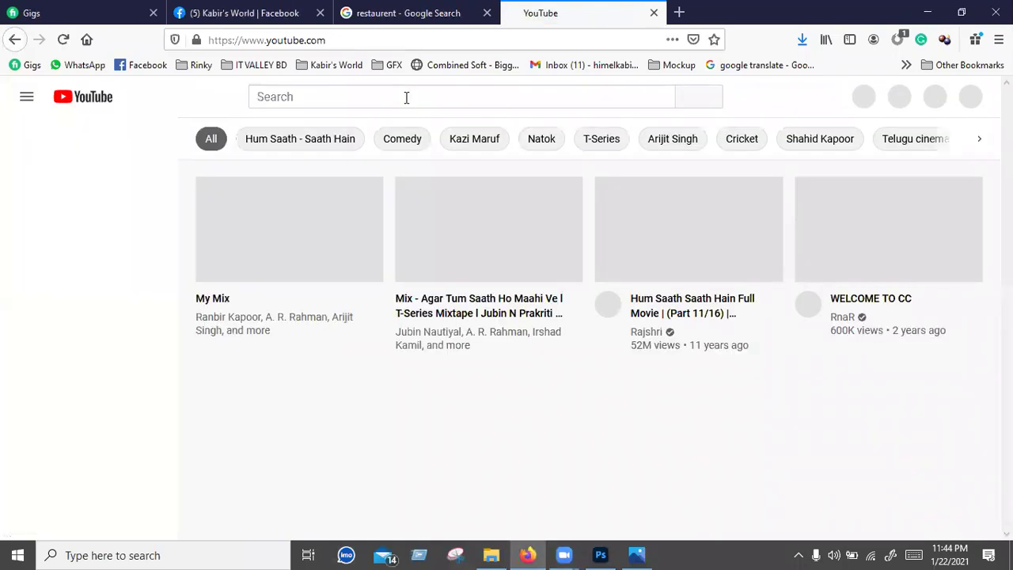
click(406, 96)
text(kabirs)
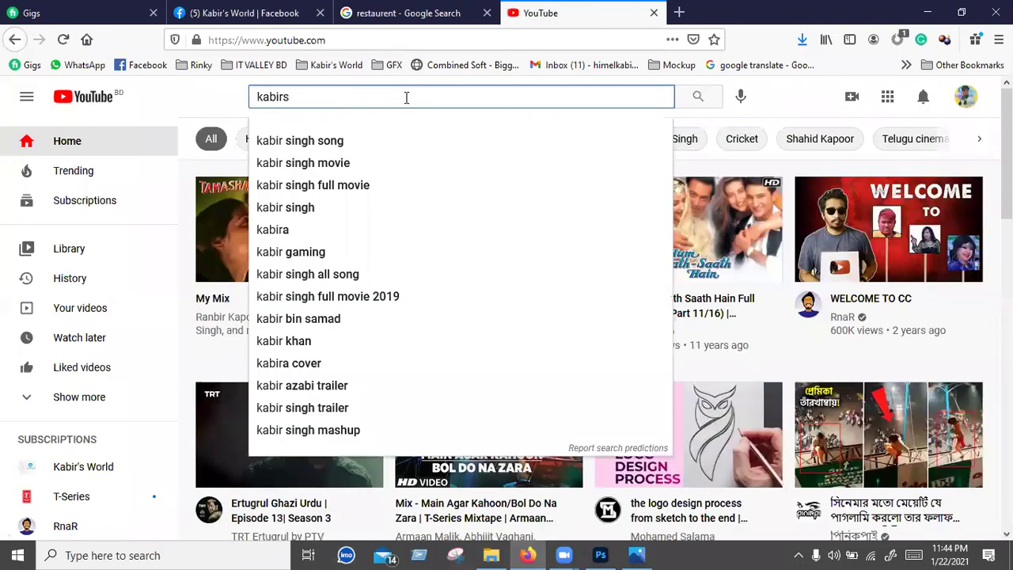
text( world)
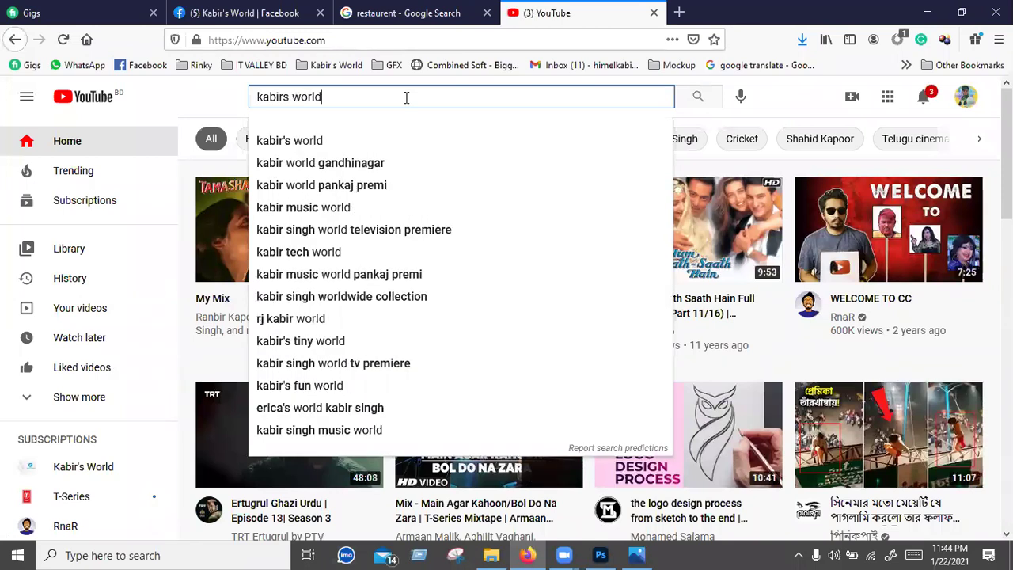
key(Return)
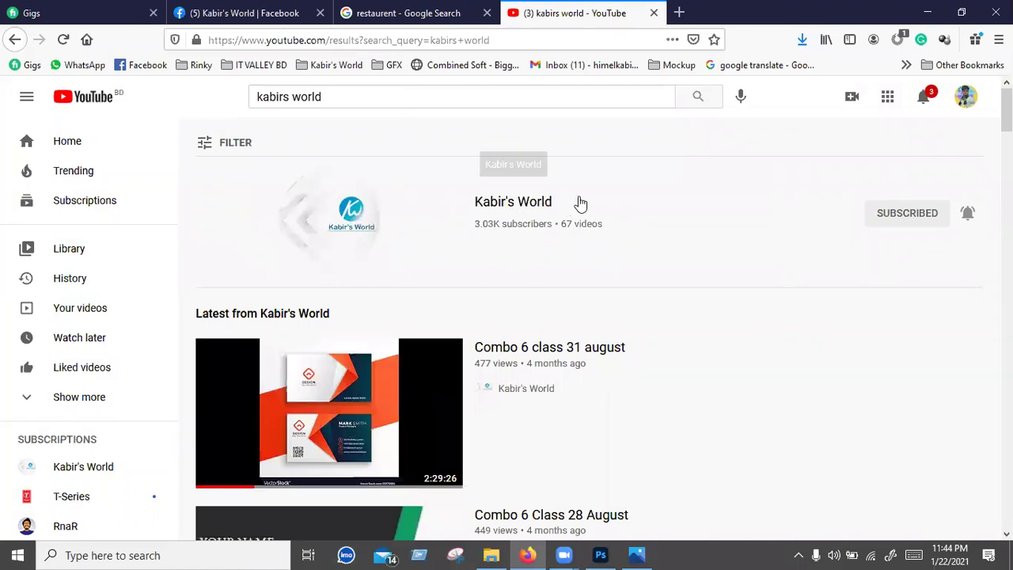
Step: Open the Kabir's World channel and view its Playlists tab from the top
click(536, 208)
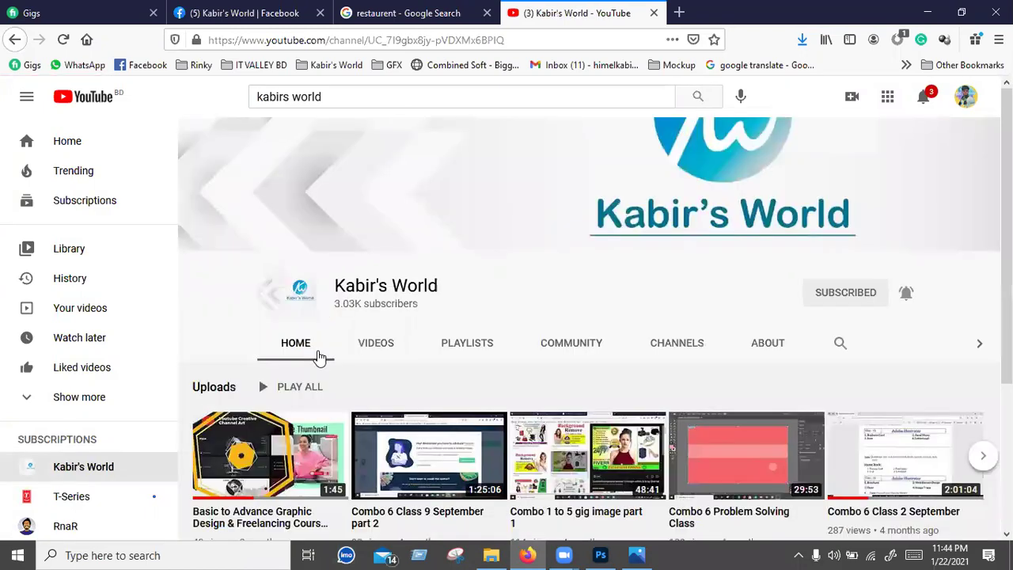
click(501, 346)
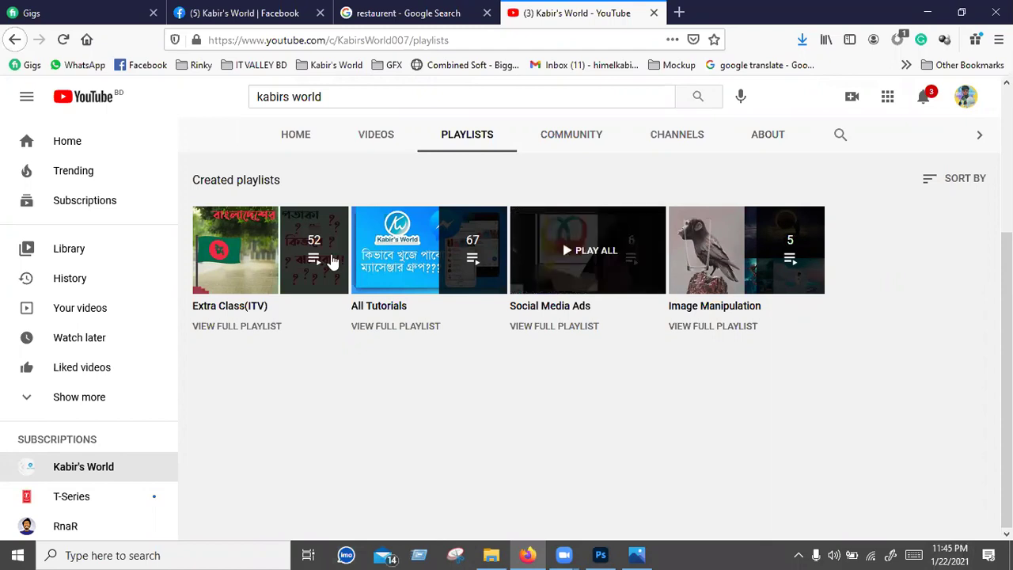
scroll(513, 219, up, 3)
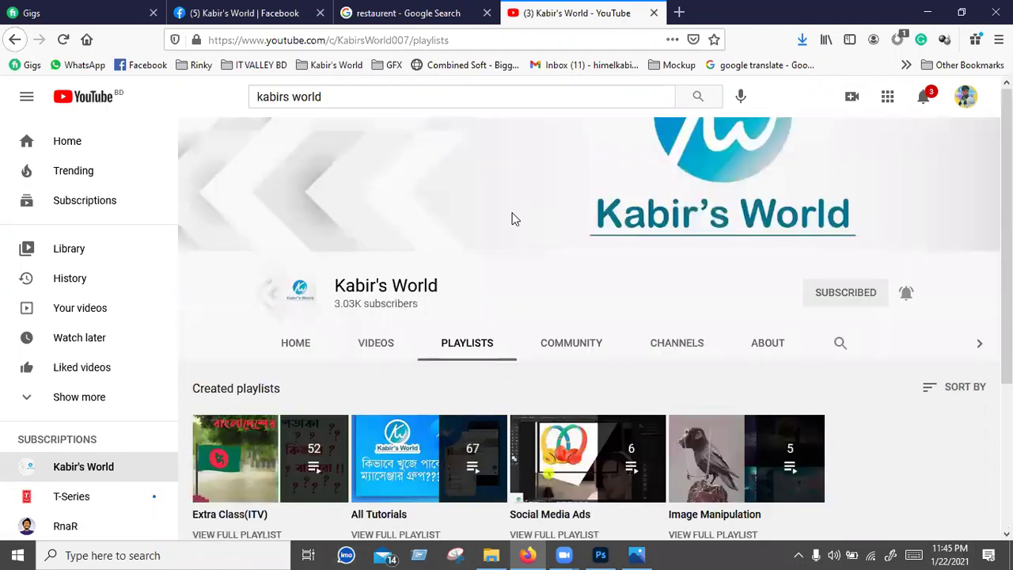